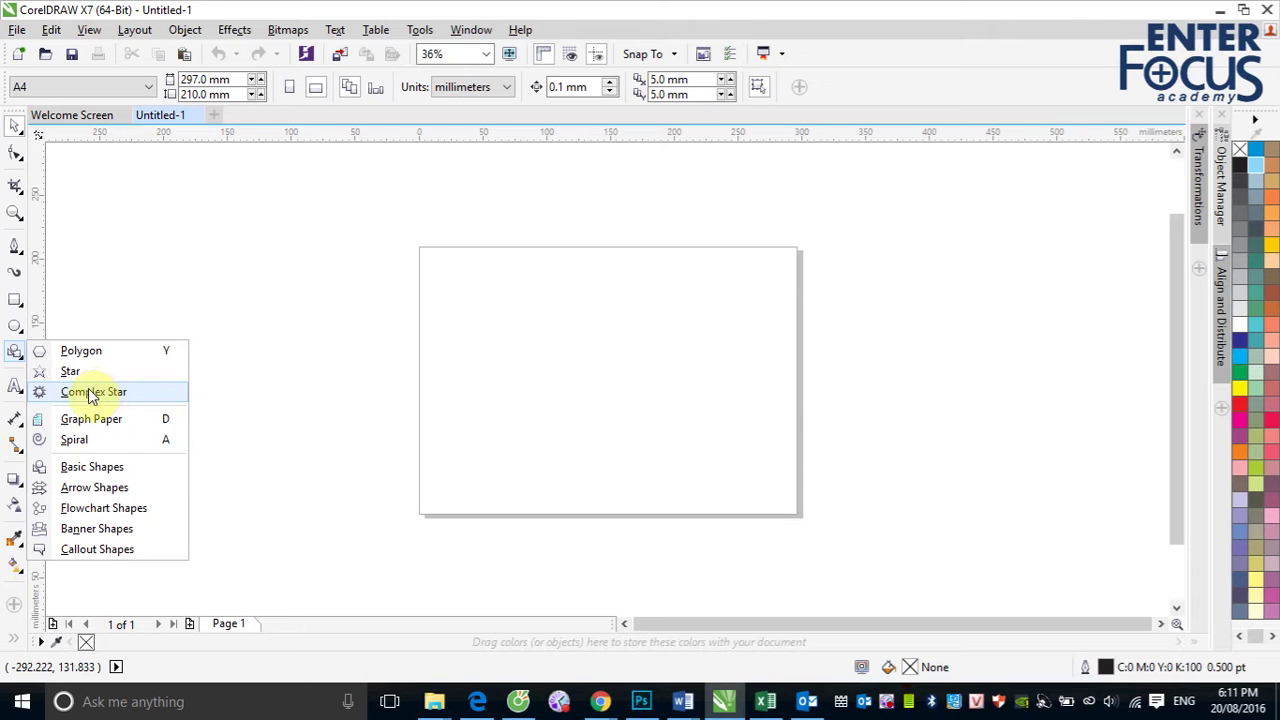
Draw a logarithmic spiral with 5 revolutions and an expansion factor of 100 in the middle of the page.
click(84, 443)
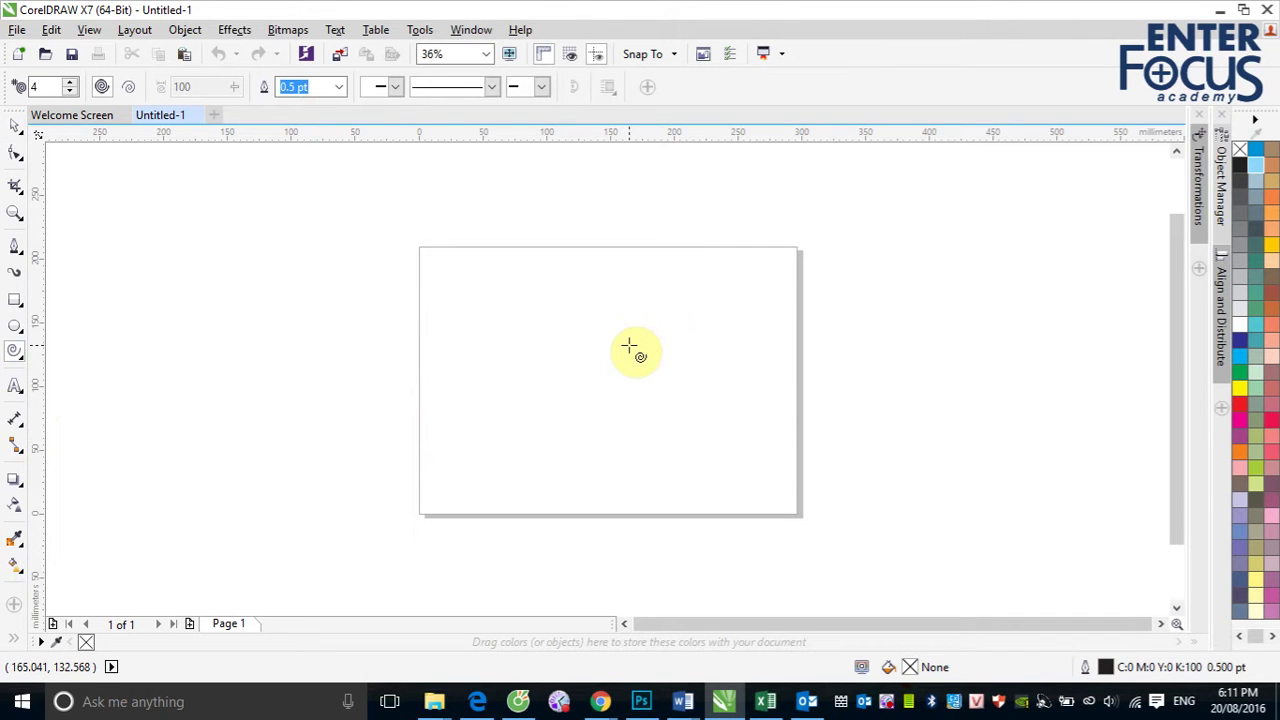
click(14, 355)
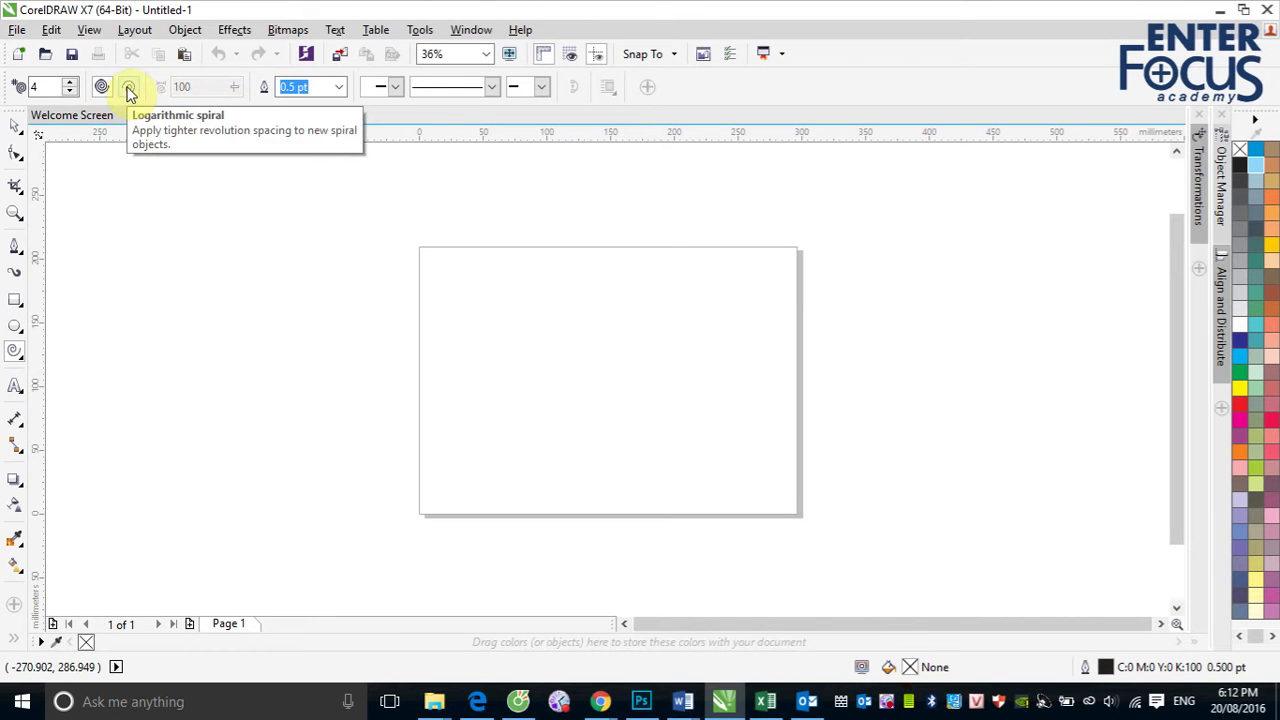
click(71, 82)
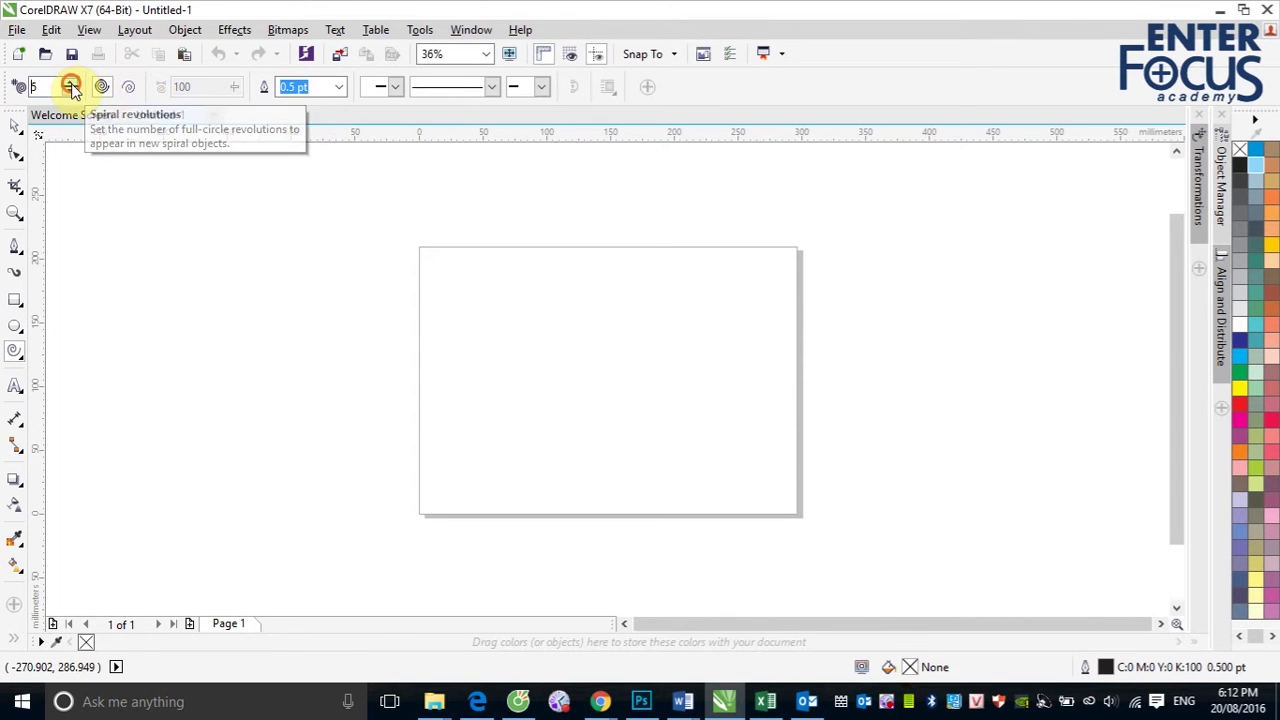
click(128, 87)
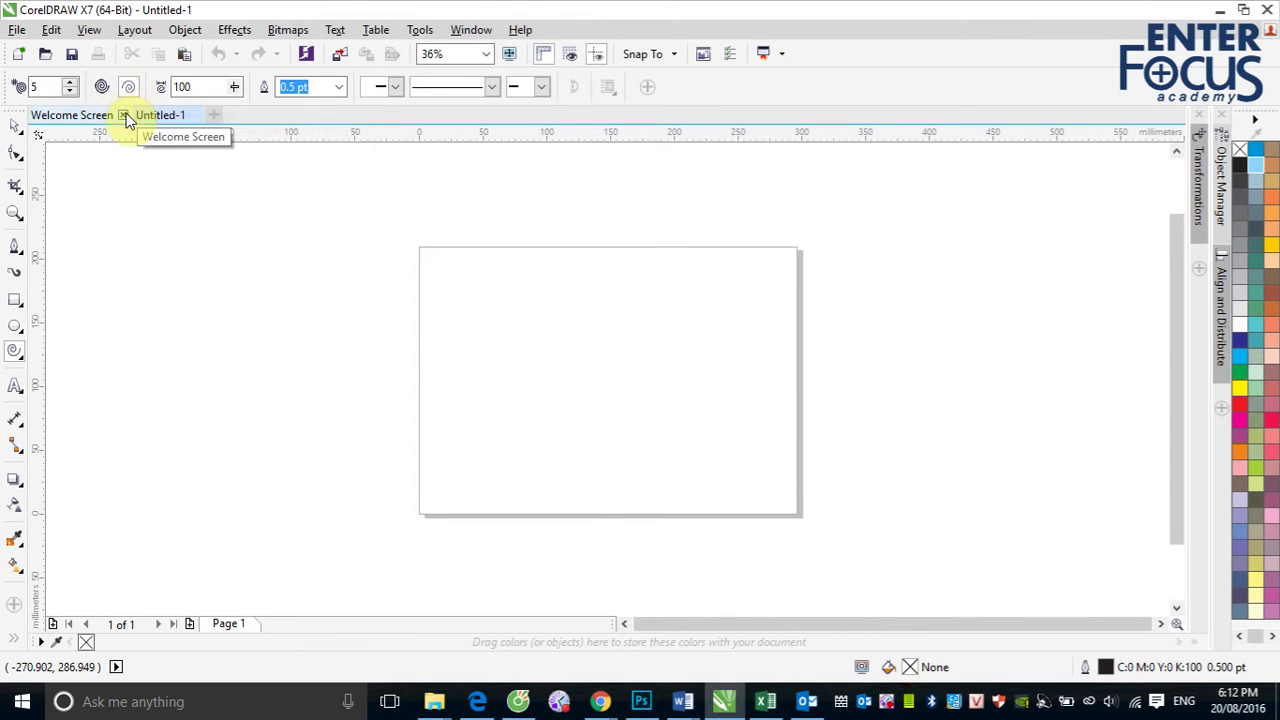
mouse_move(494, 320)
mouse_down()
mouse_move(723, 457)
mouse_move(694, 477)
mouse_move(760, 506)
mouse_move(720, 497)
mouse_move(734, 509)
mouse_move(599, 416)
mouse_move(694, 442)
mouse_up()
key(ctrl)
key(shift)
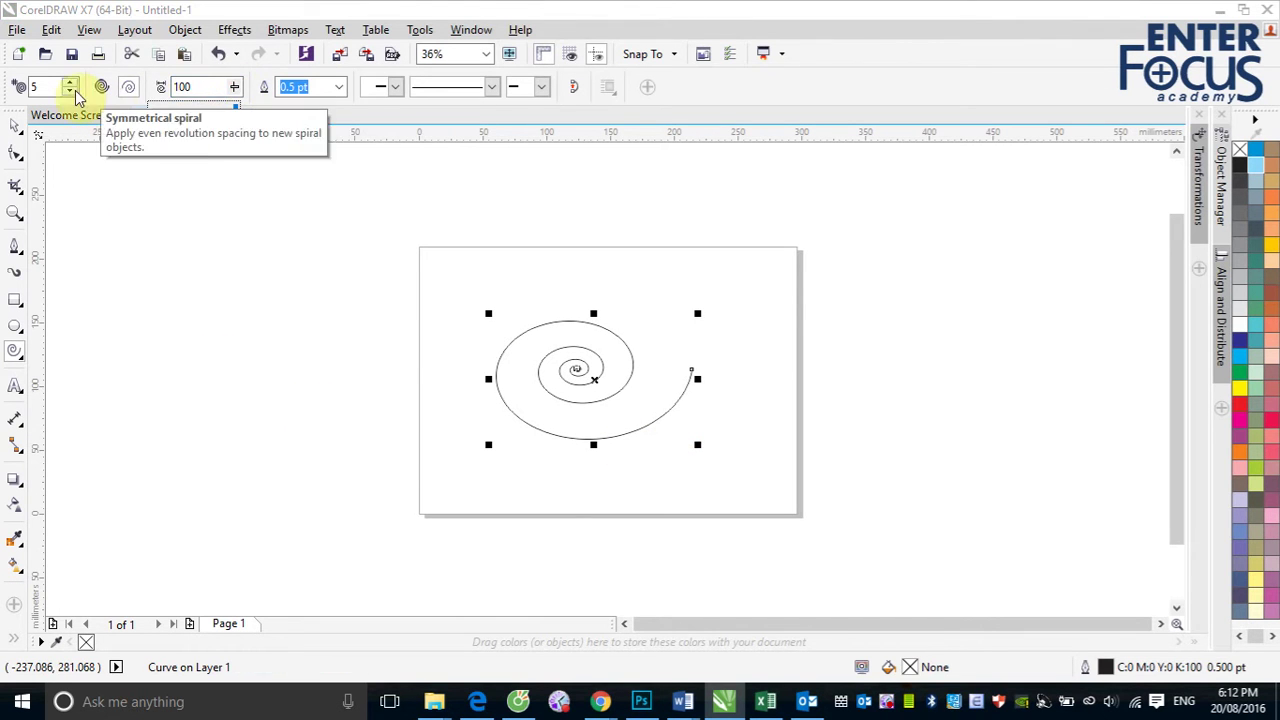
Set the spiral revolutions to 3 and draw another logarithmic spiral in the empty area left of the page.
double_click(35, 88)
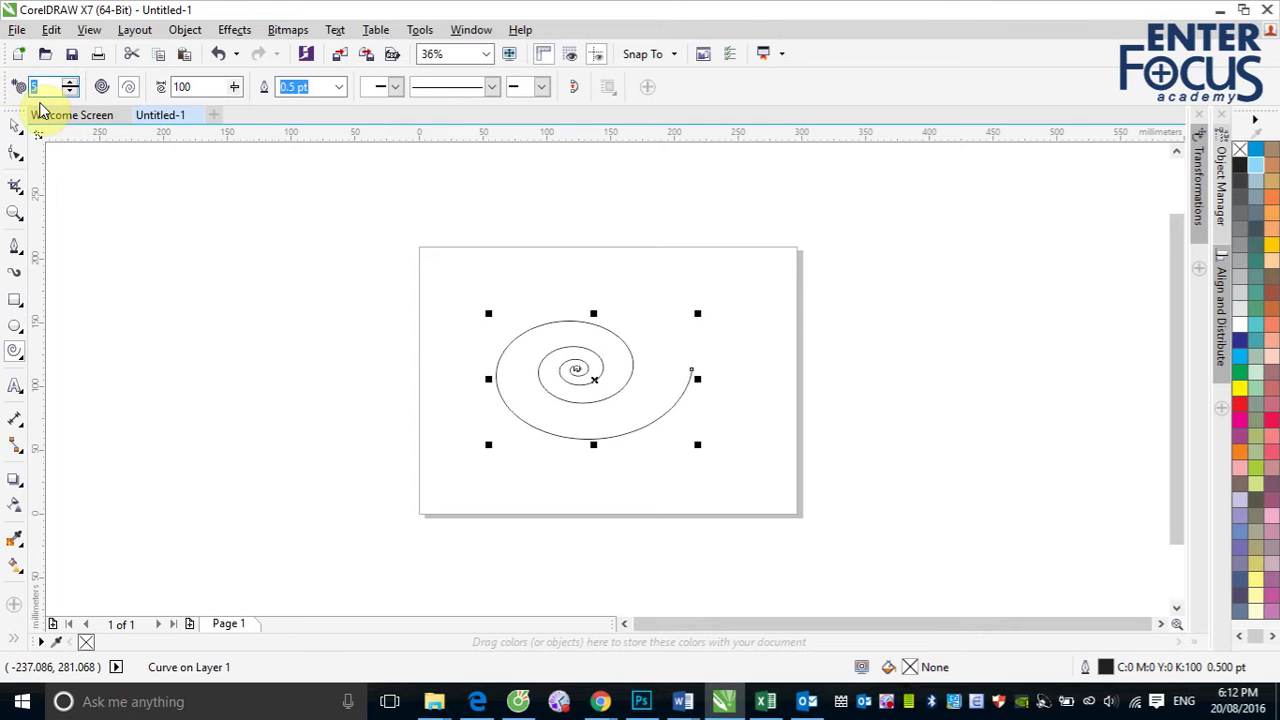
text(3)
drag(145, 281, 325, 414)
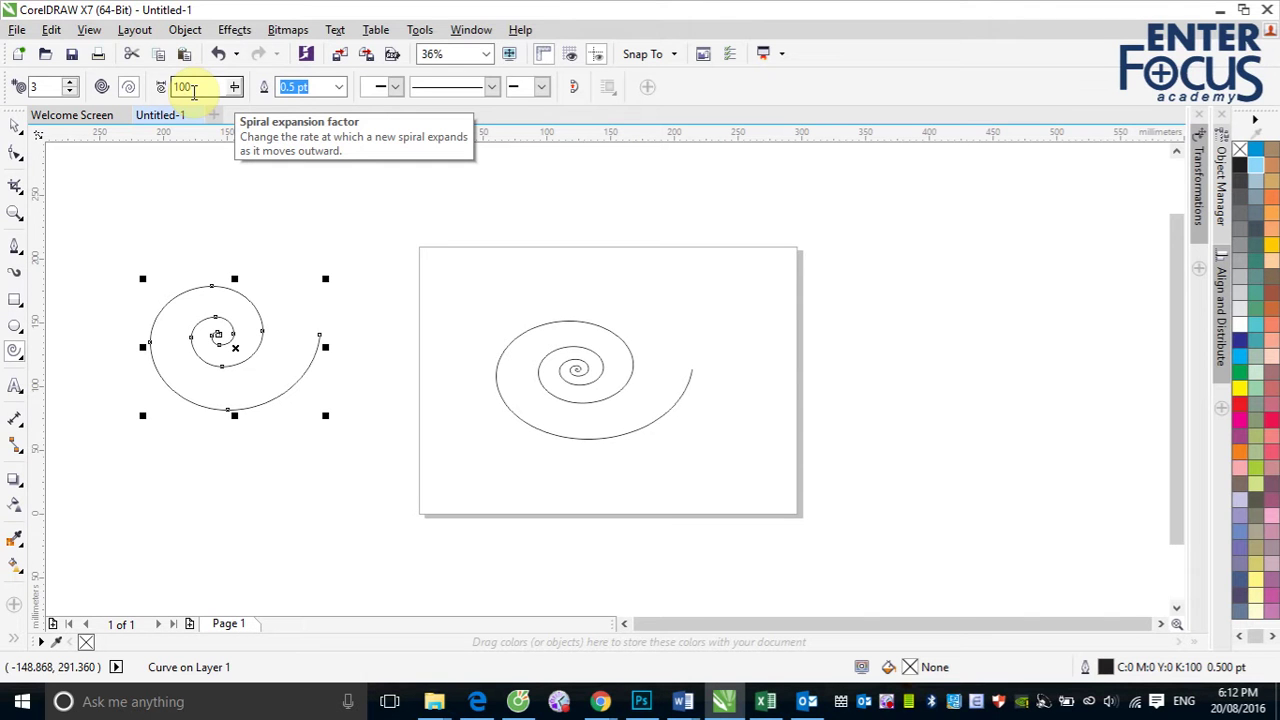
Draw two more logarithmic spirals: expansion factor 56 across the page's right edge, and expansion factor 12 at its upper-left corner.
mouse_move(235, 87)
mouse_down()
mouse_move(232, 112)
mouse_move(202, 114)
mouse_up()
mouse_move(748, 325)
mouse_down()
mouse_move(784, 386)
mouse_move(909, 429)
mouse_move(936, 452)
mouse_up()
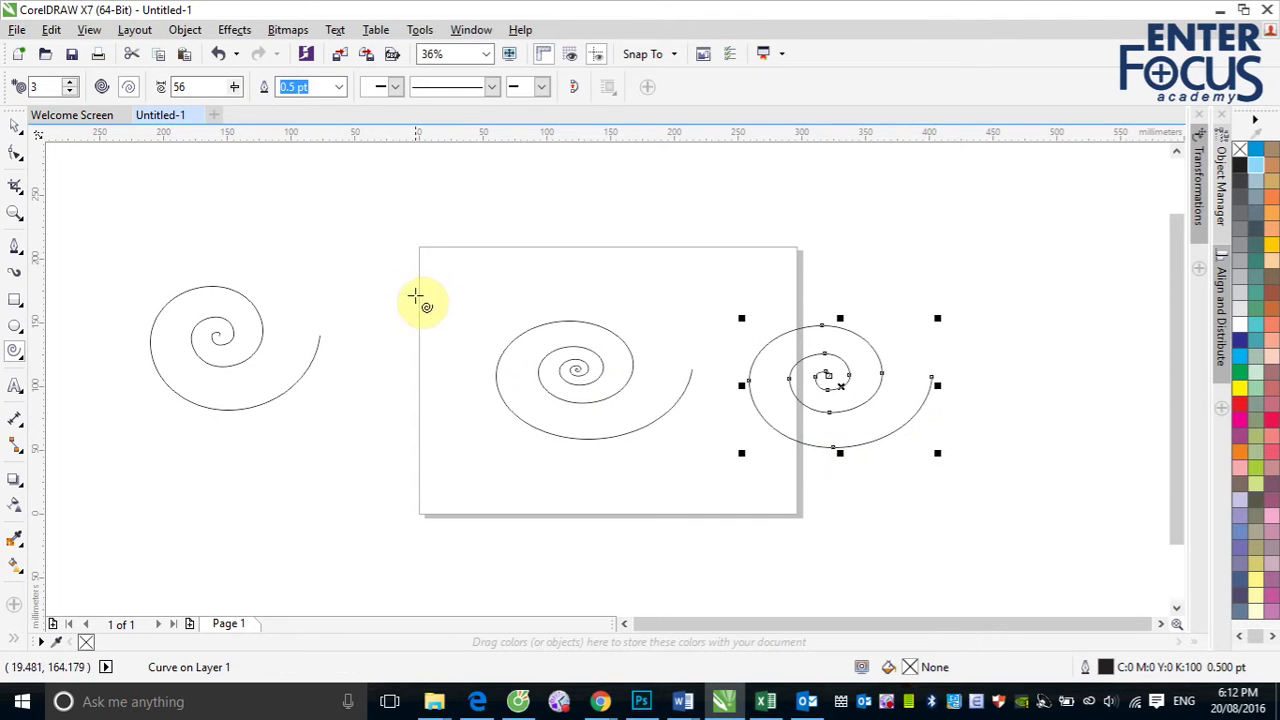
click(236, 87)
drag(233, 111, 196, 117)
drag(365, 228, 488, 338)
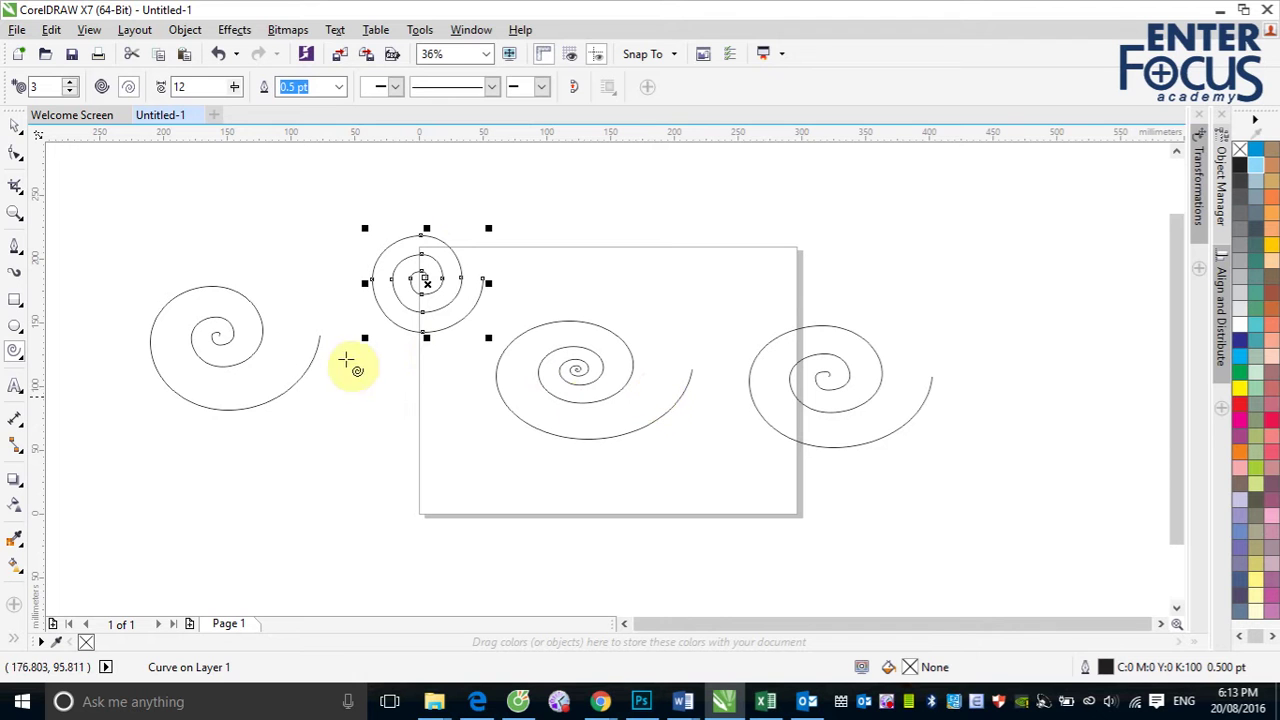
Draw two symmetrical spirals with 3 revolutions, one near the page's upper-right corner and one to the right of it.
click(101, 92)
drag(666, 224, 792, 335)
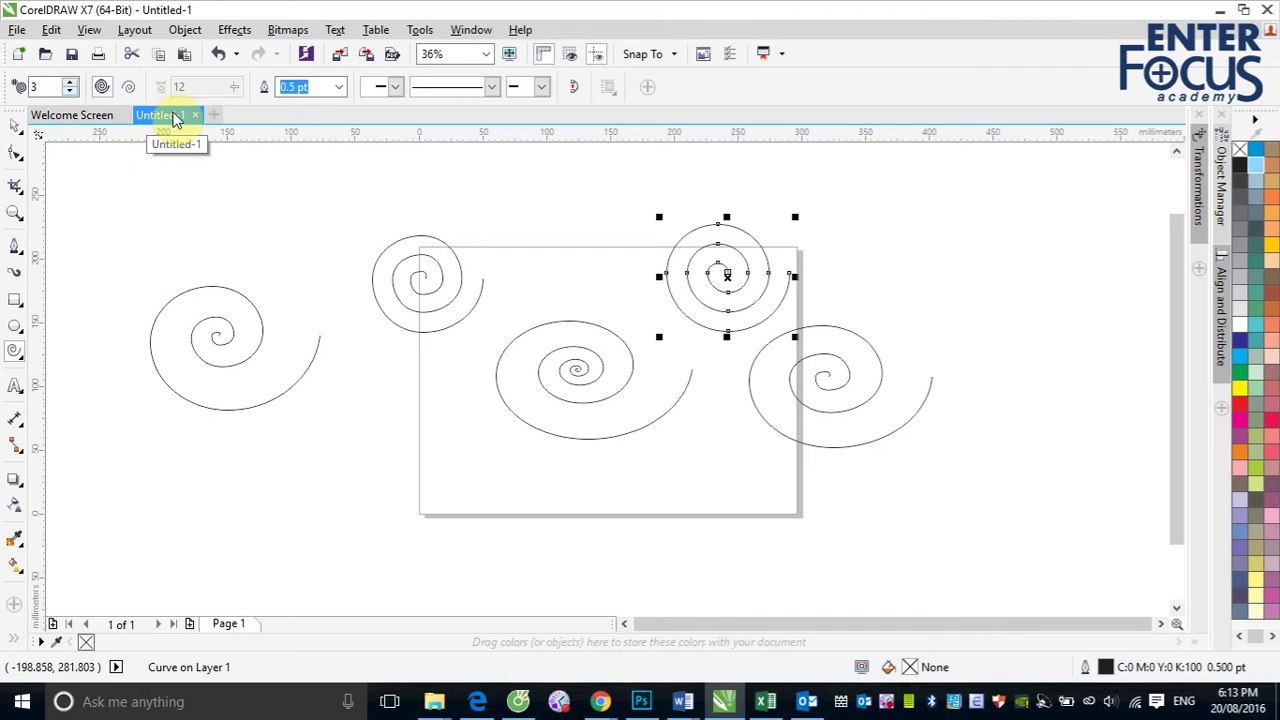
click(127, 87)
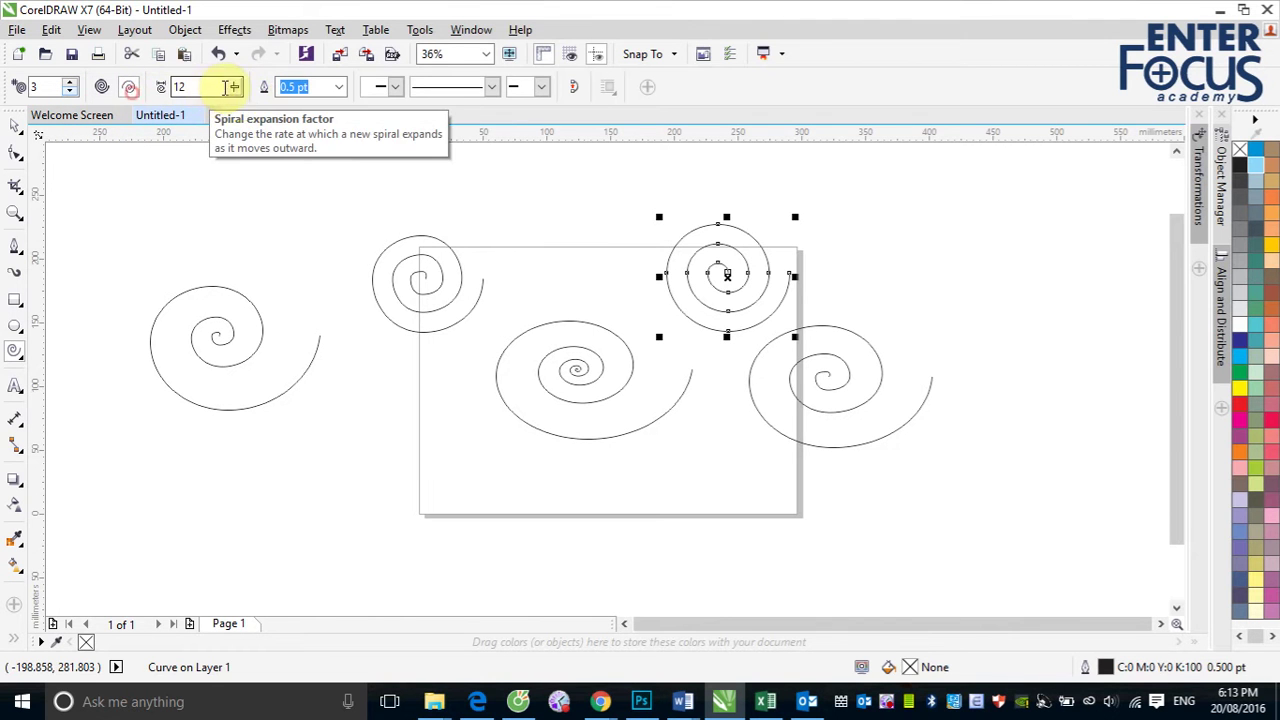
click(234, 87)
drag(234, 113, 320, 117)
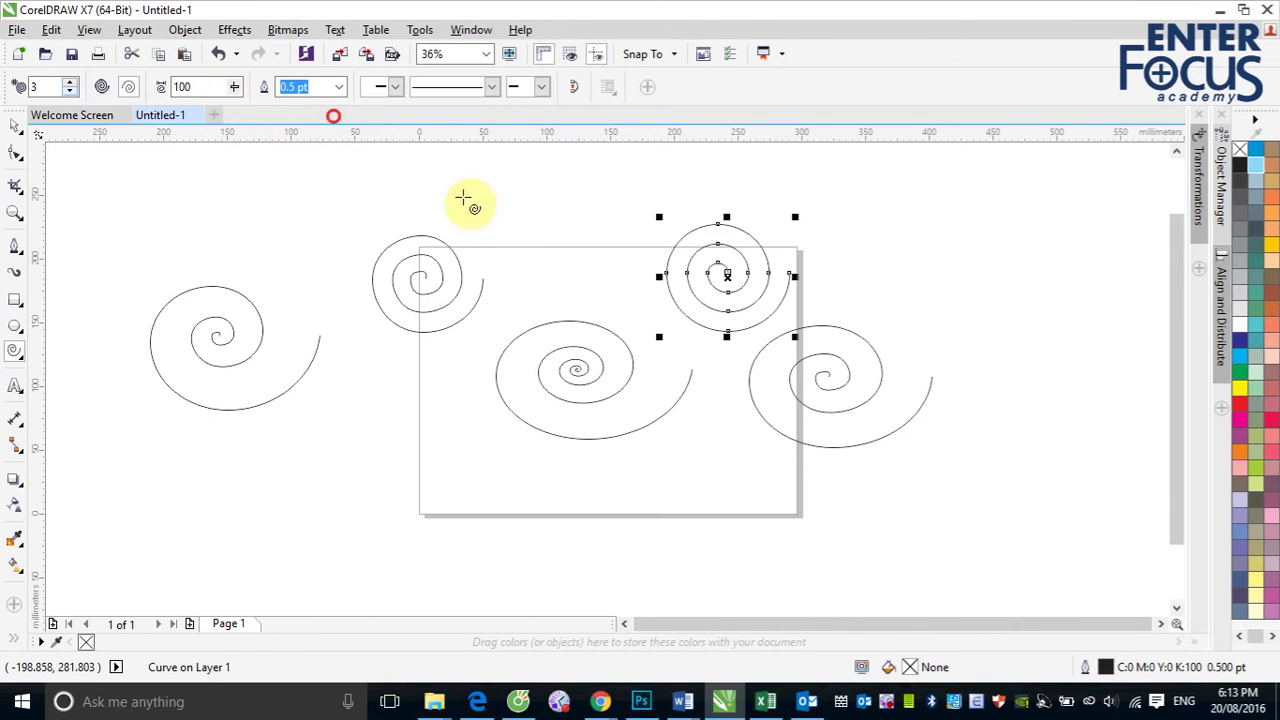
click(103, 87)
drag(821, 213, 975, 322)
Raise the revolutions to 6 and draw a symmetrical spiral about 79 by 65 mm above the leftmost spiral.
click(70, 82)
click(70, 82)
click(70, 82)
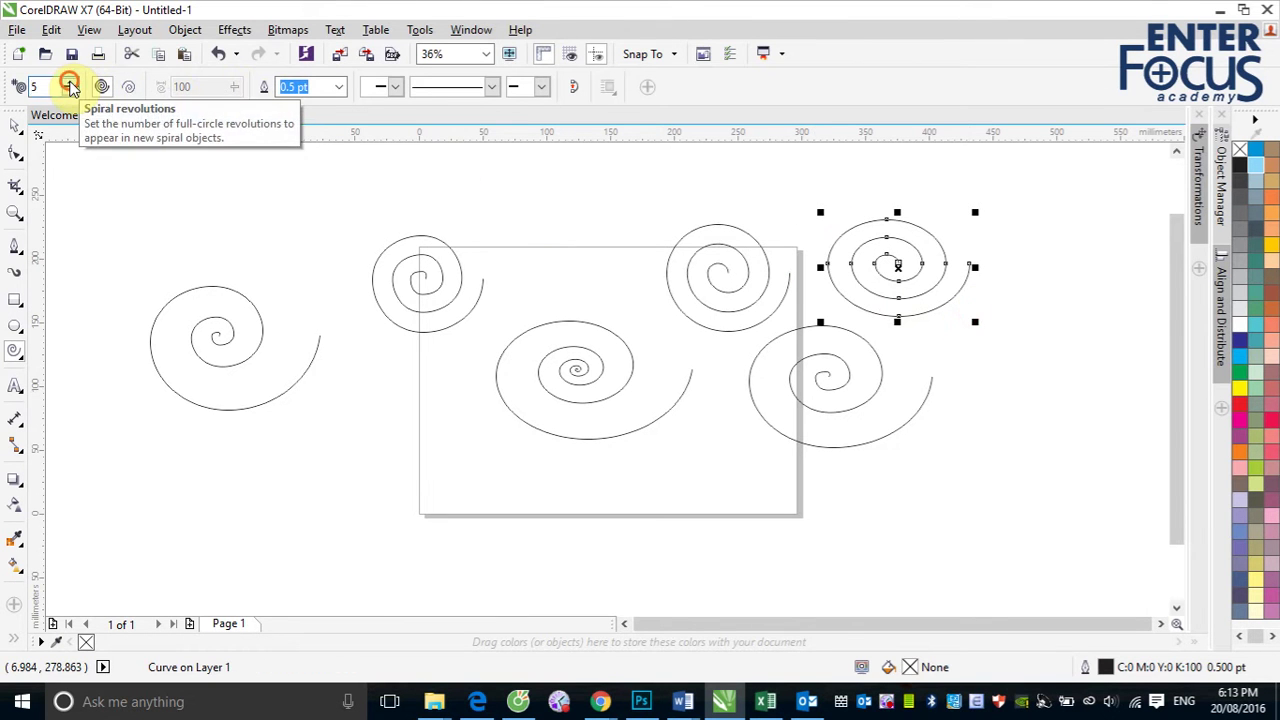
drag(186, 200, 288, 285)
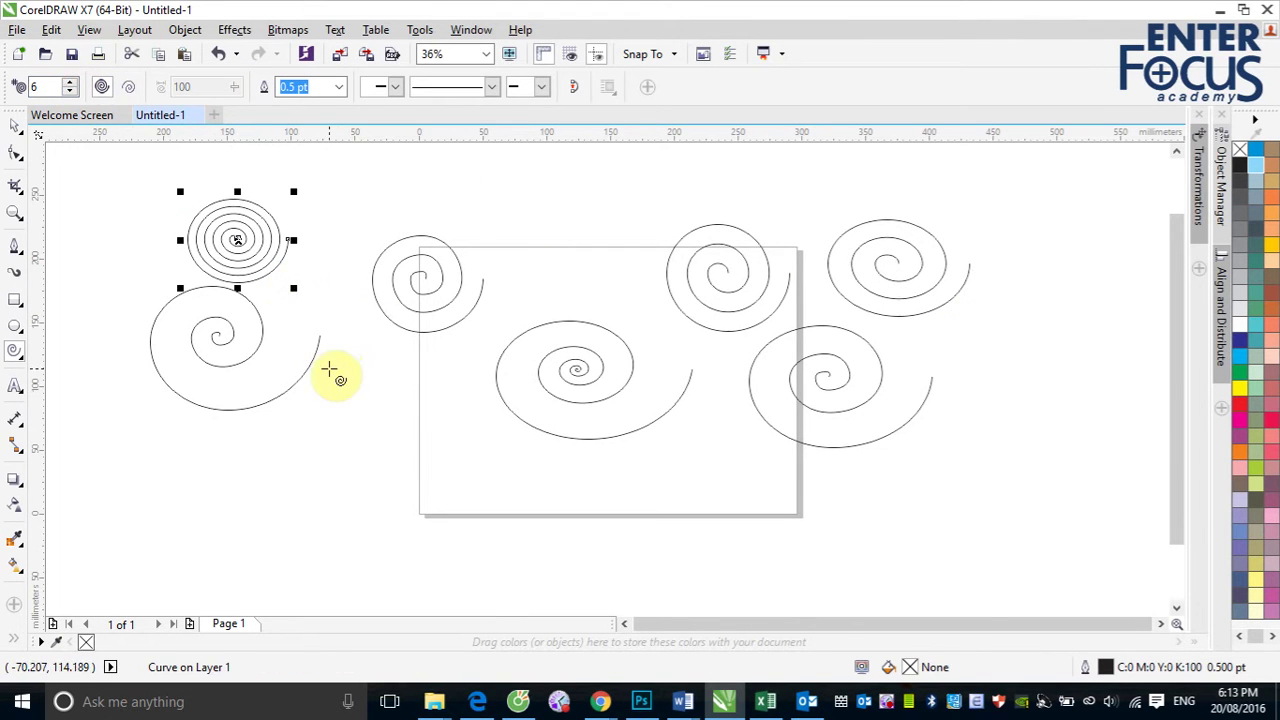
Select all the spirals on and around the page and delete them.
click(15, 126)
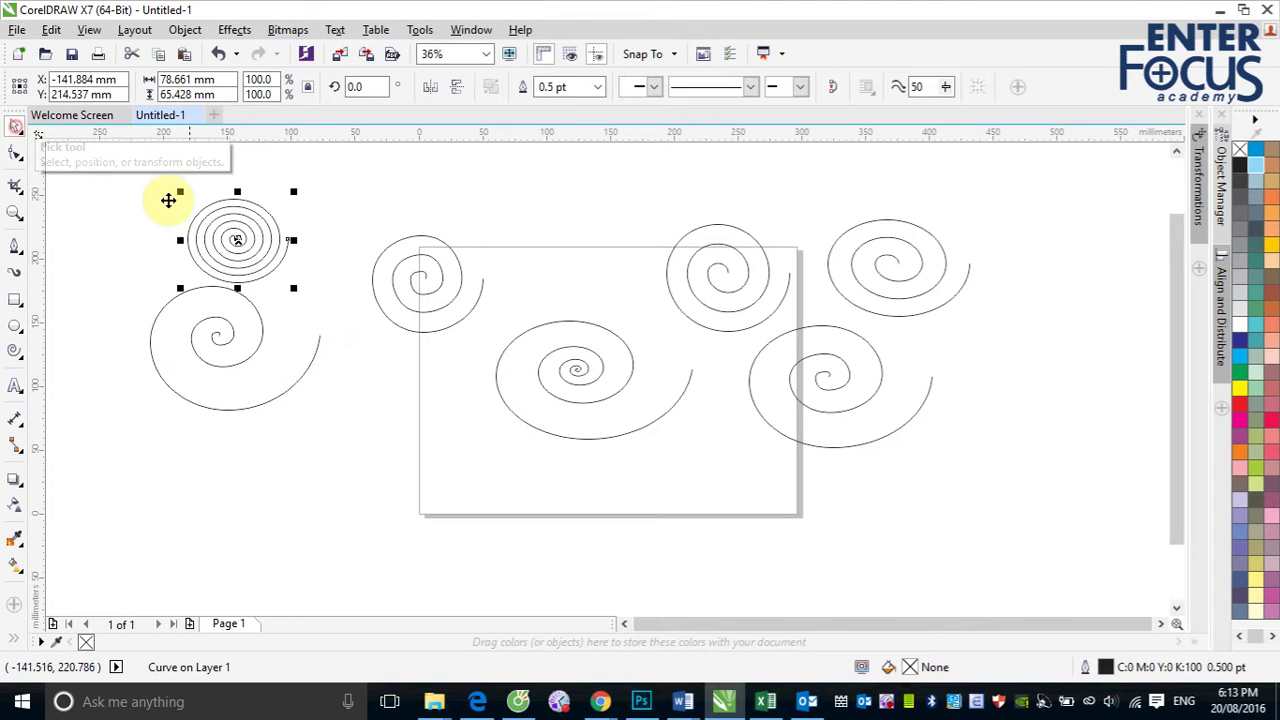
click(113, 180)
drag(112, 172, 1047, 506)
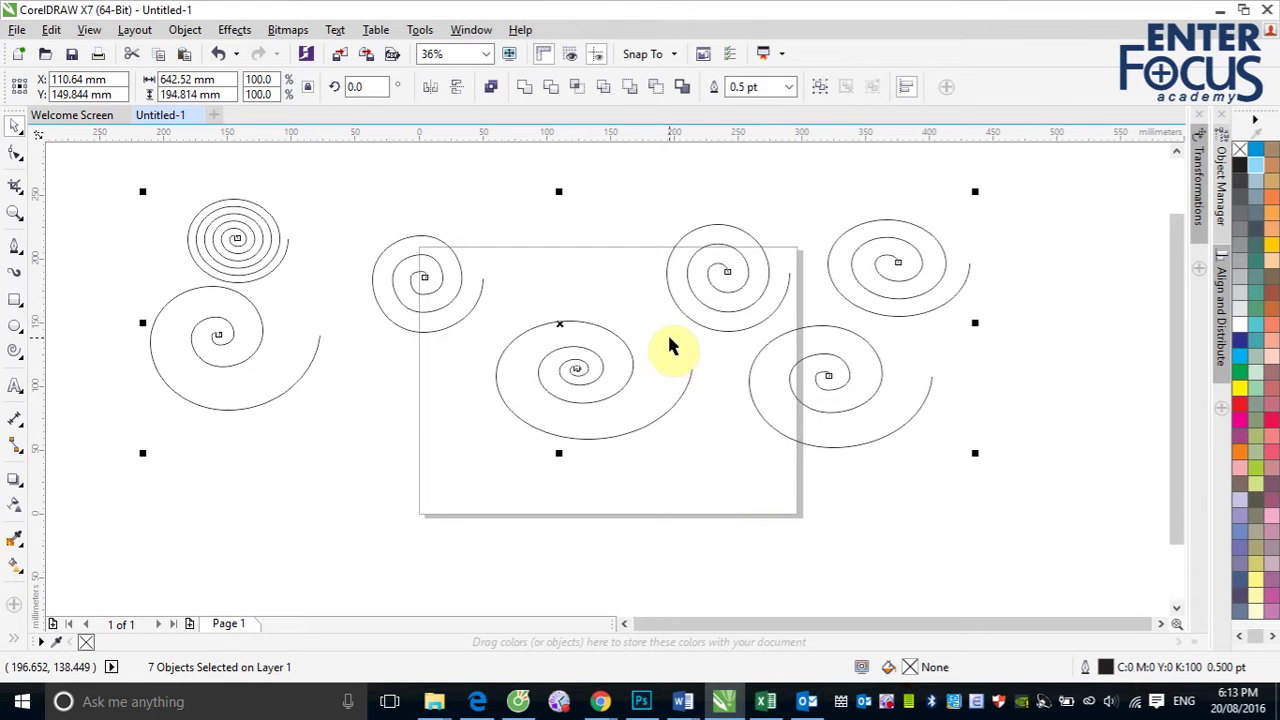
key(Delete)
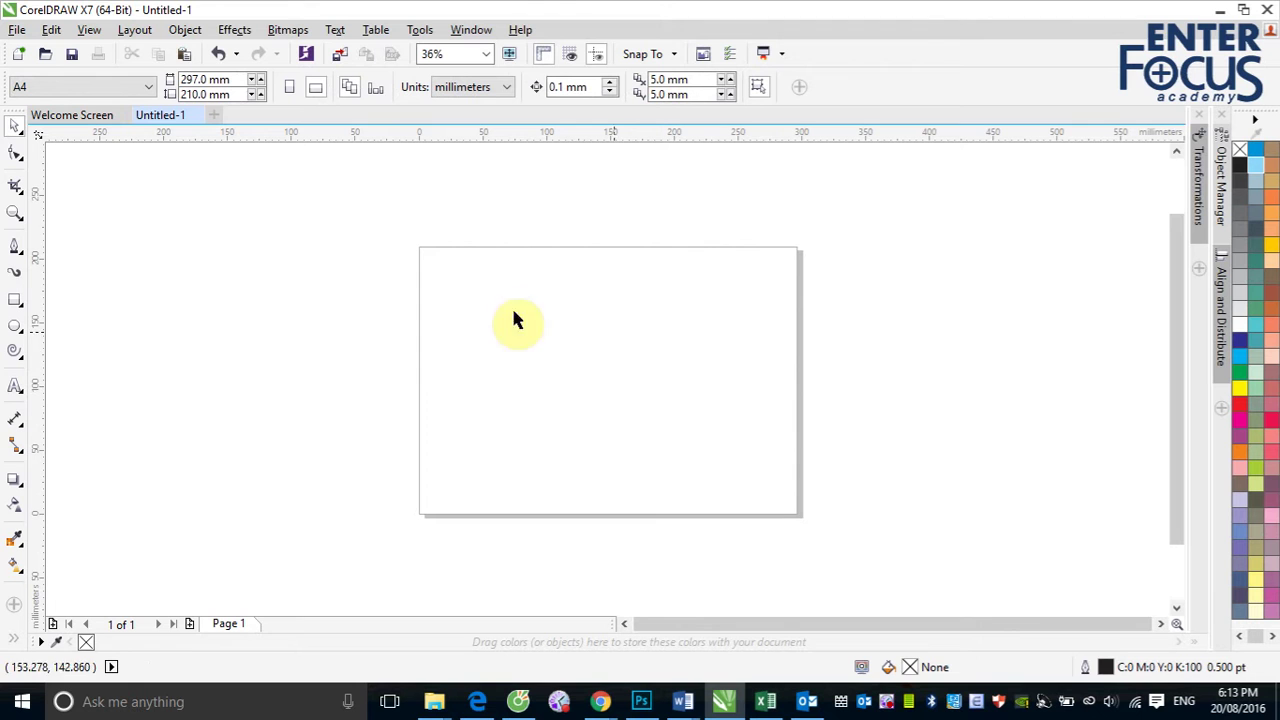
Draw a parallelogram about 110 by 76 mm from the basic shapes in the left half of the page.
click(16, 355)
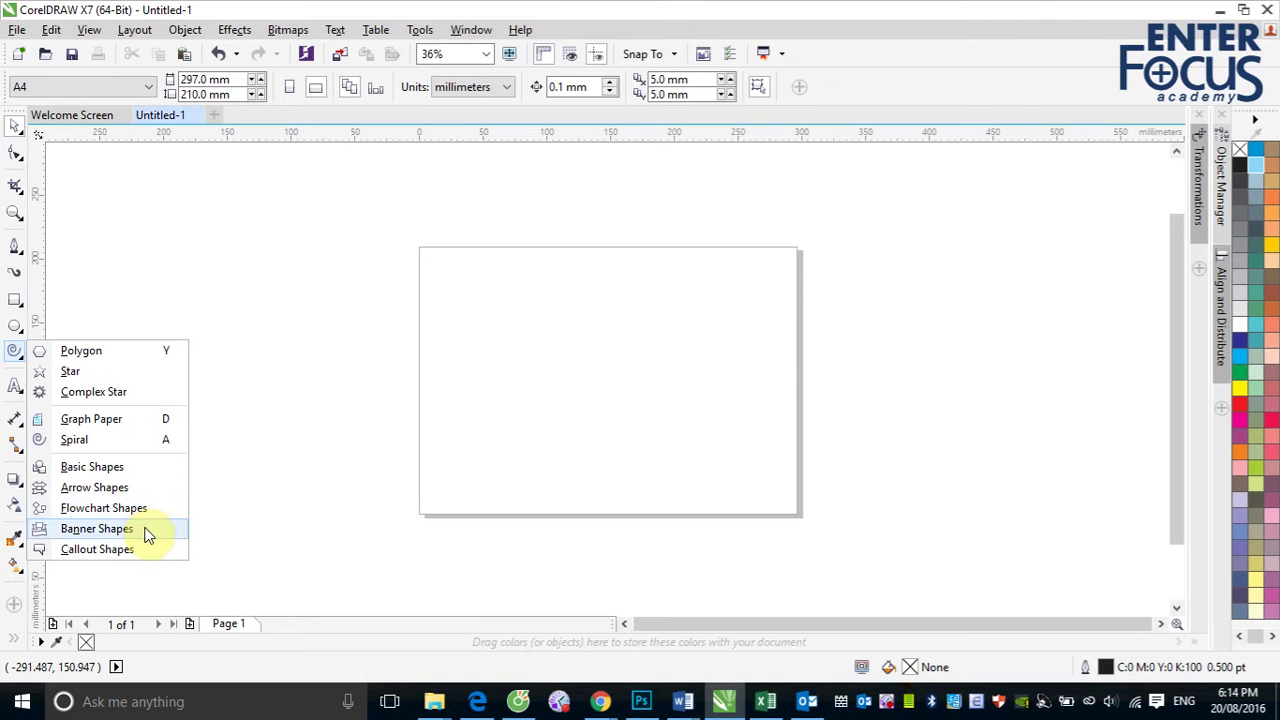
click(100, 470)
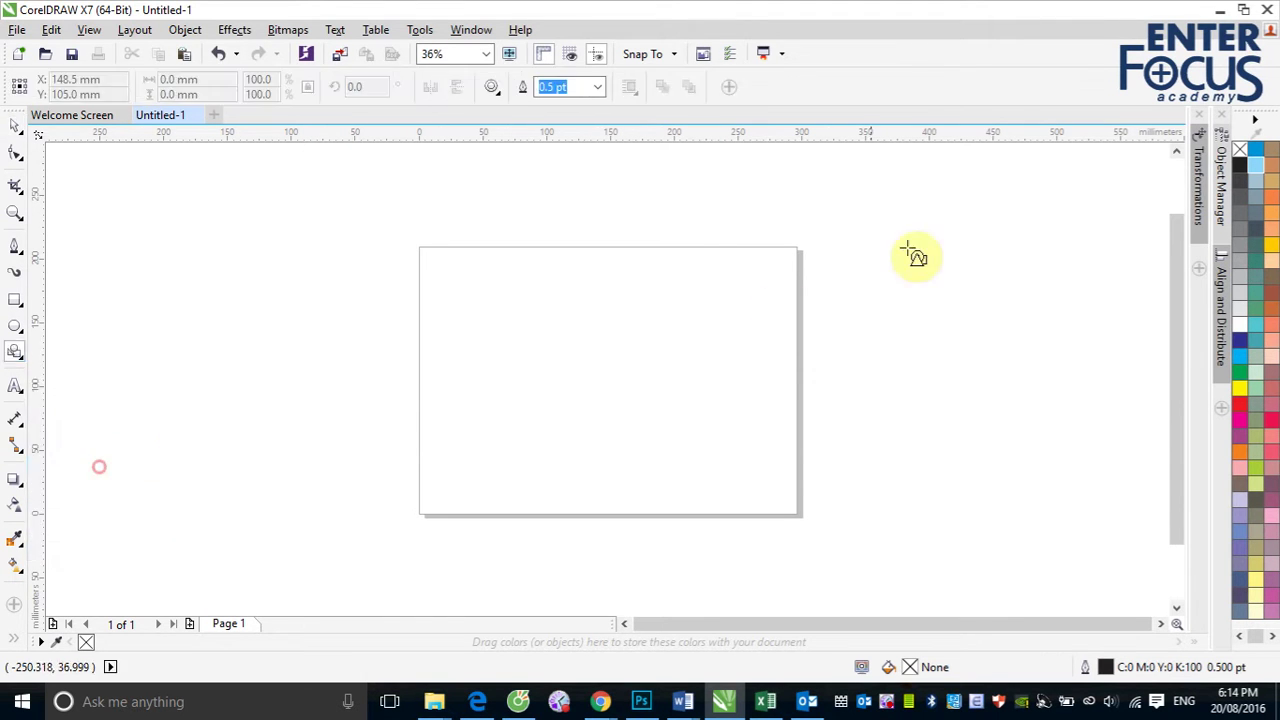
click(493, 88)
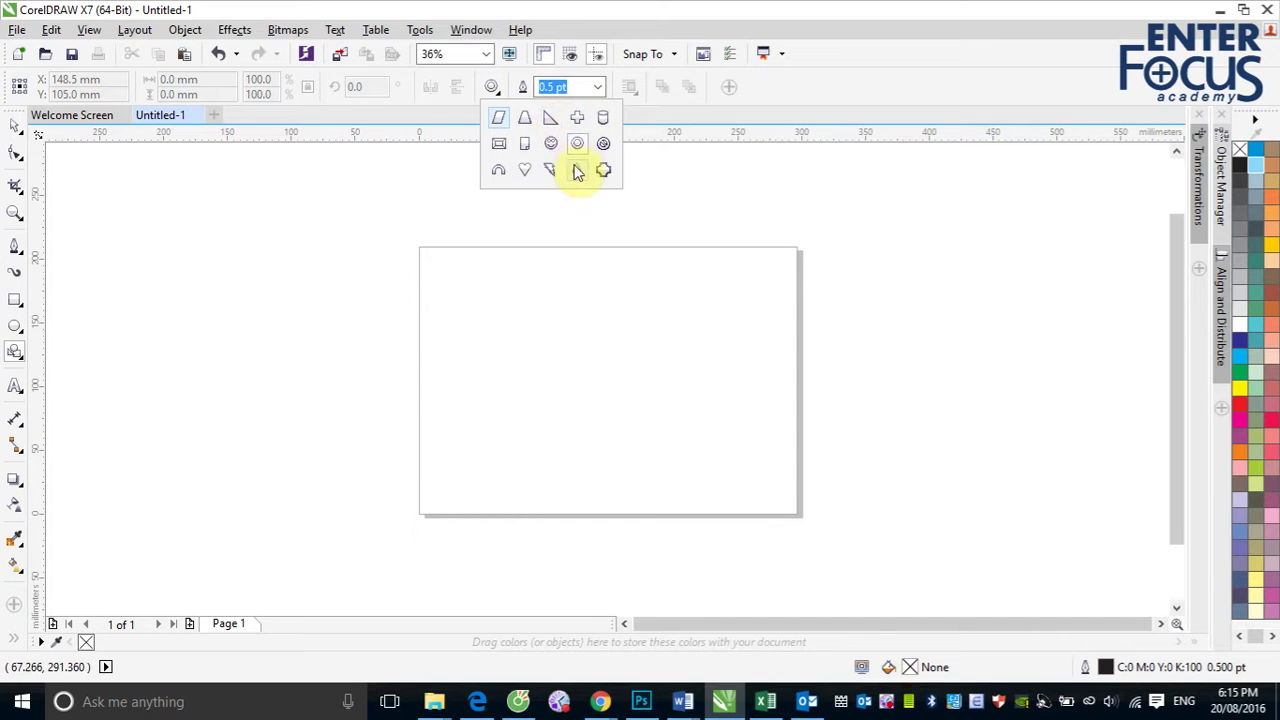
click(498, 118)
drag(468, 310, 500, 346)
drag(540, 385, 600, 412)
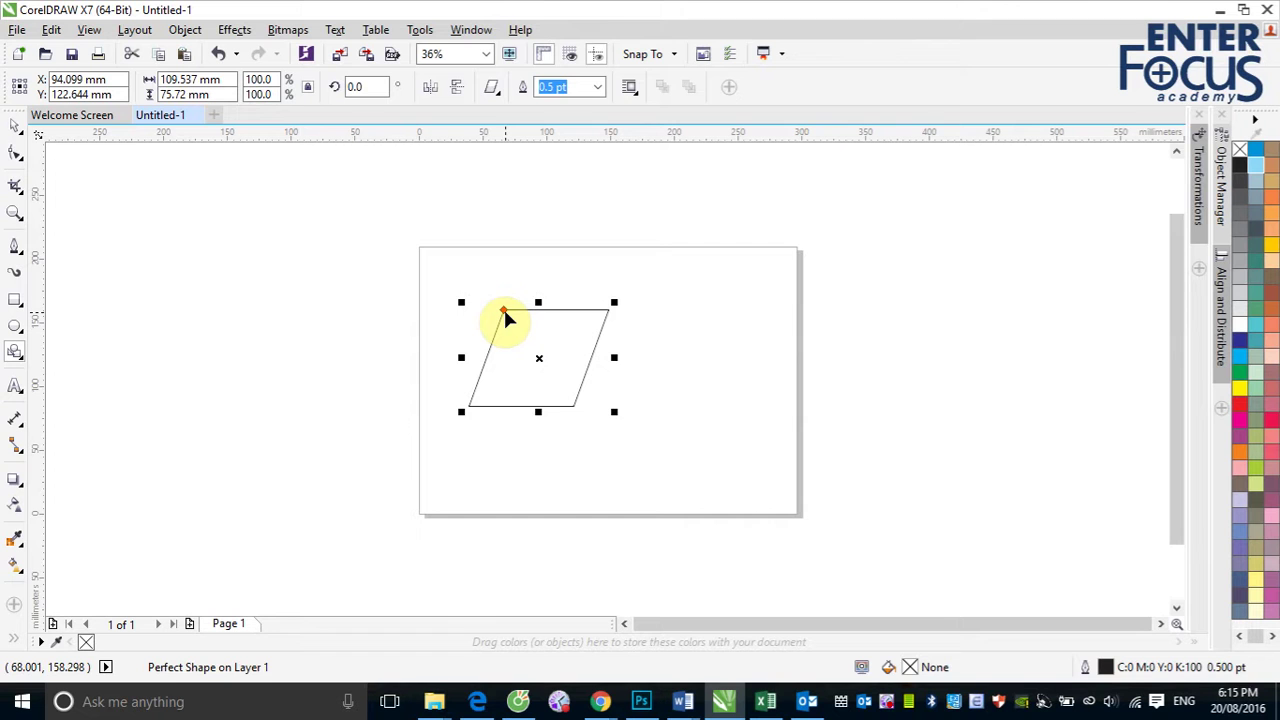
Reshape the parallelogram with its control glyph, trying a stronger slant and a plain rectangle before settling on a moderate slant.
drag(504, 314, 550, 316)
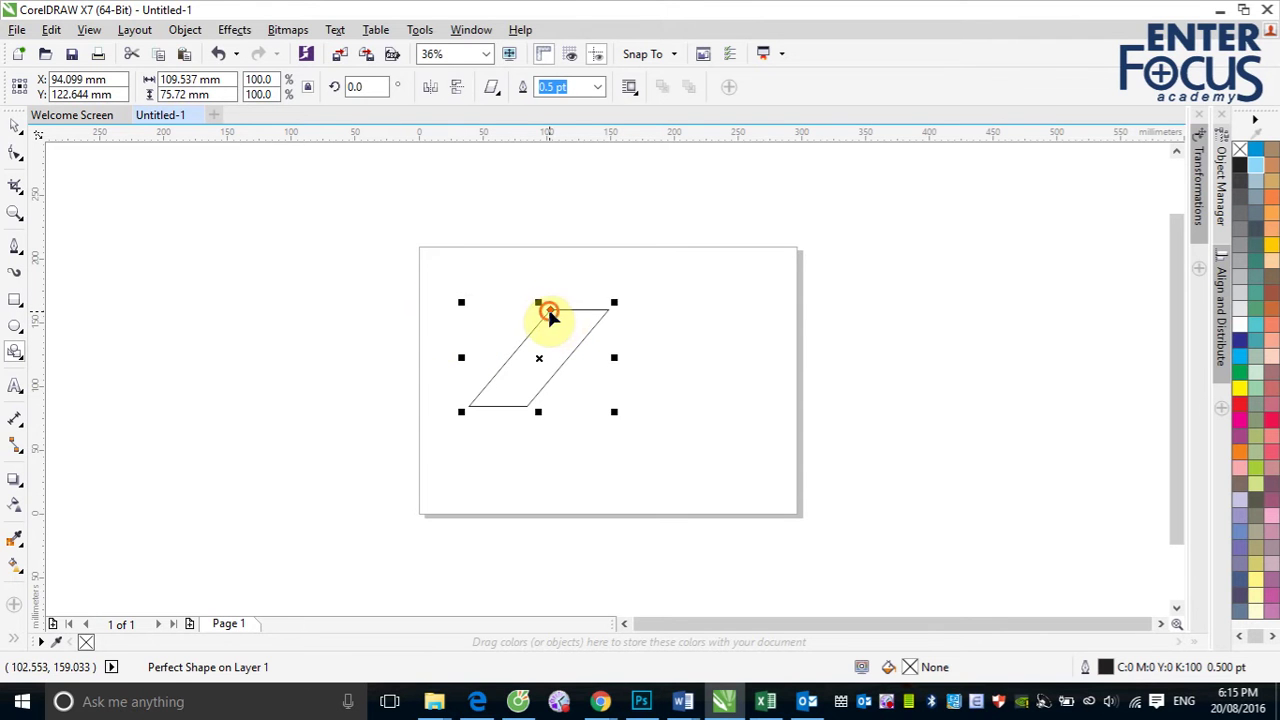
drag(550, 314, 446, 324)
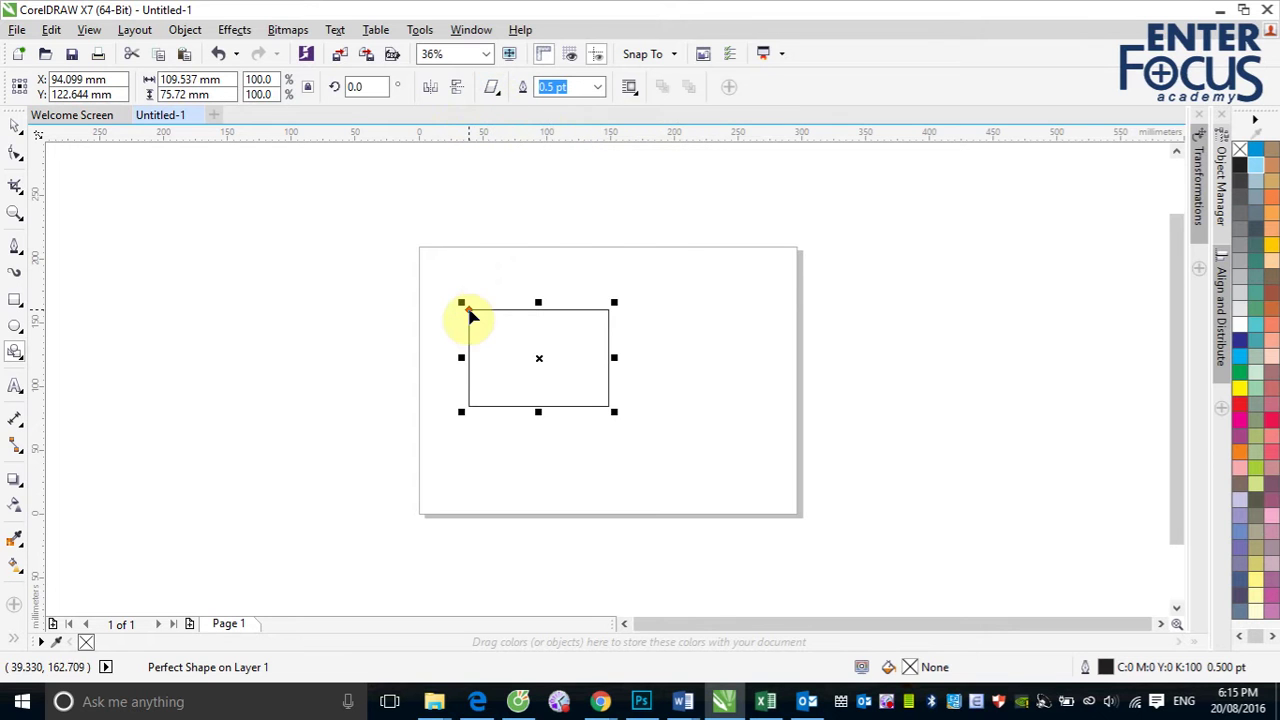
mouse_move(469, 309)
mouse_down()
mouse_move(519, 316)
mouse_move(469, 310)
mouse_up()
key(Escape)
click(465, 314)
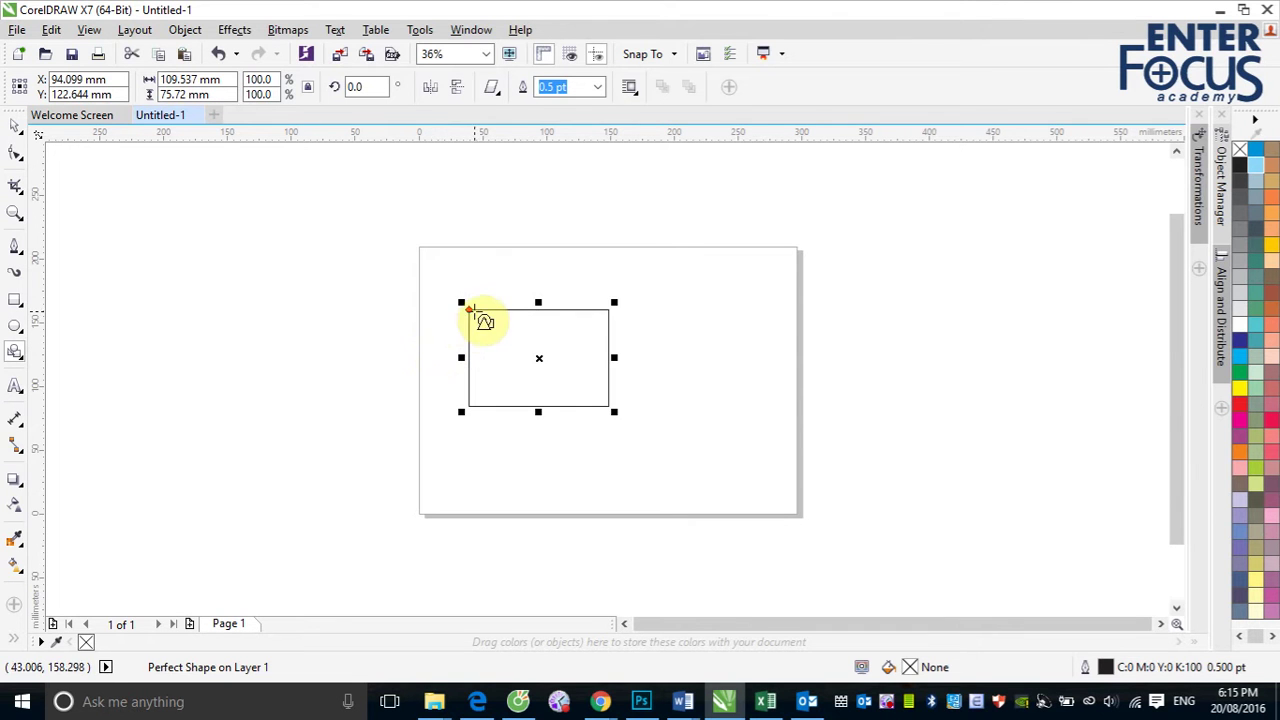
drag(467, 312, 504, 310)
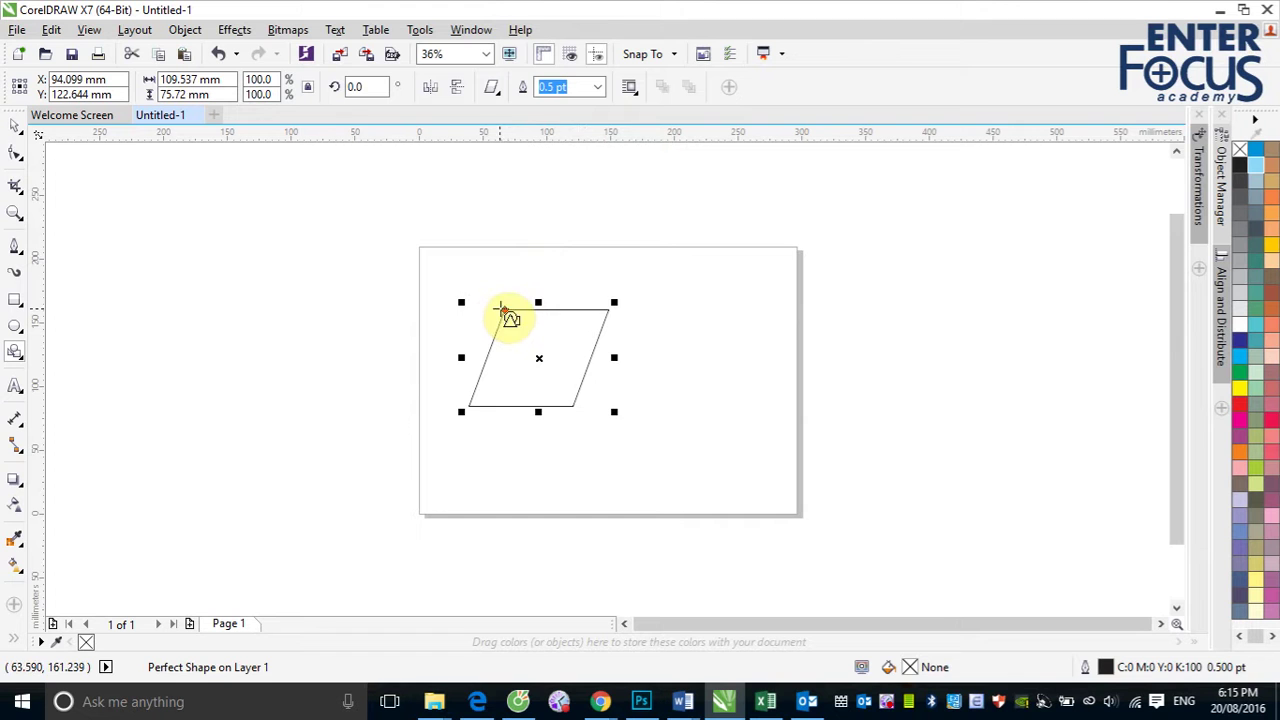
mouse_move(508, 312)
mouse_down()
mouse_move(552, 312)
mouse_move(515, 312)
mouse_up()
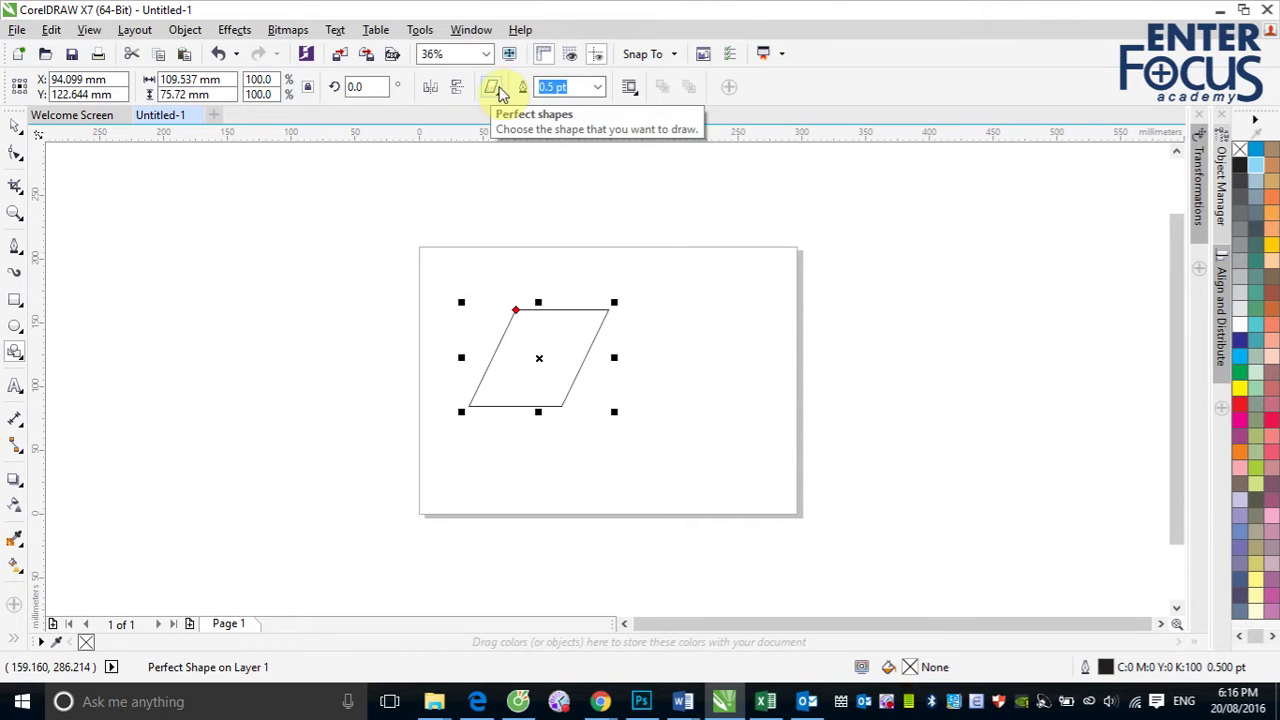
Draw a trapezoid about 146 by 79 mm left of the page, reshape it into a rectangle and restore its sloping sides.
click(497, 88)
click(524, 118)
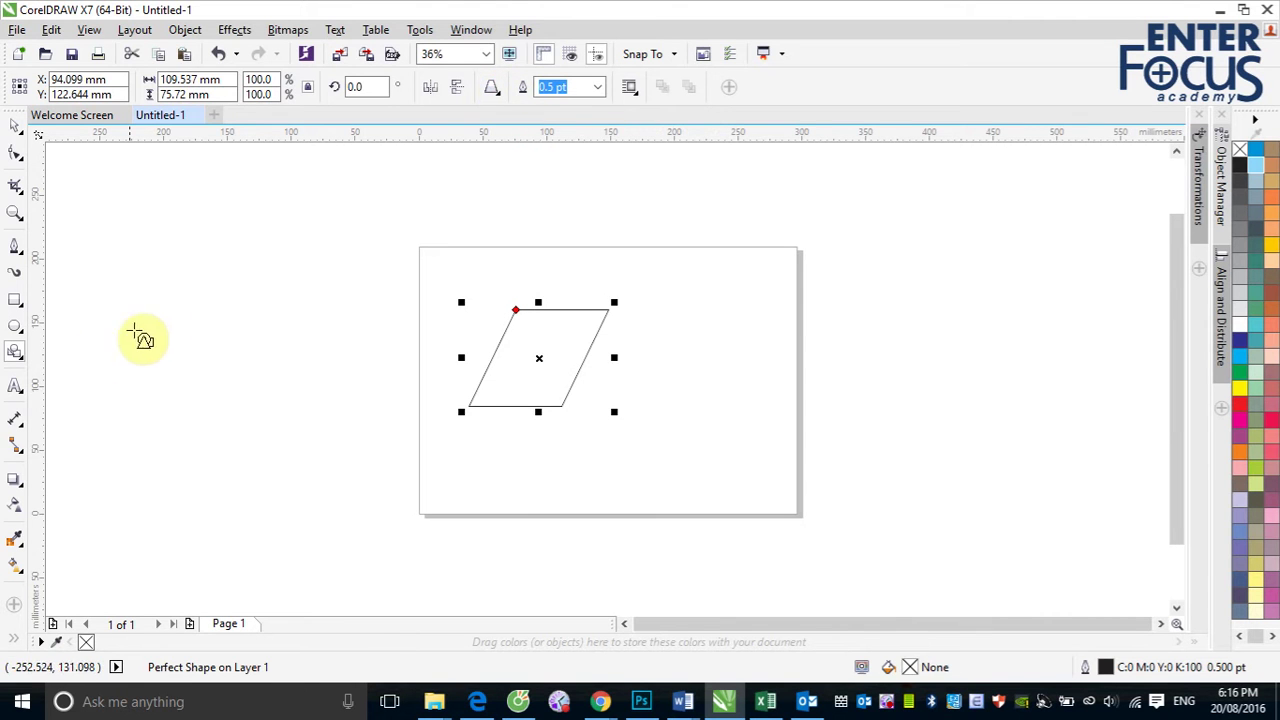
drag(138, 307, 333, 415)
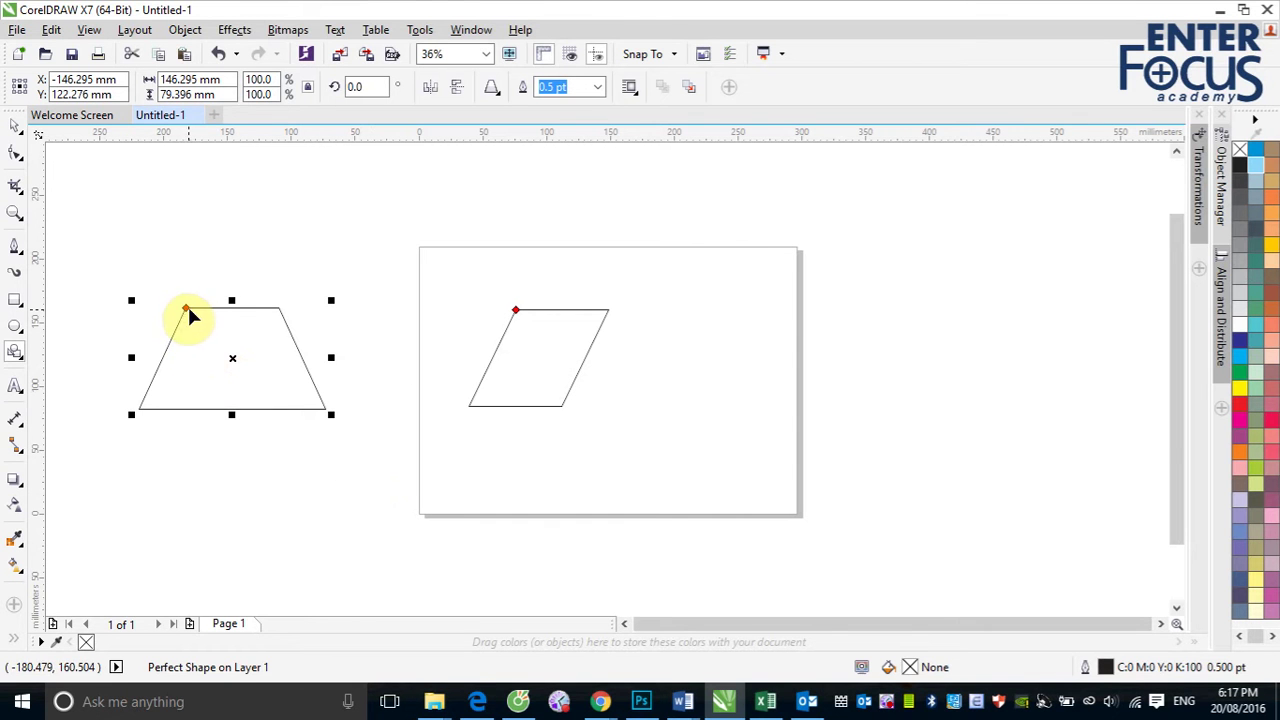
drag(186, 310, 140, 312)
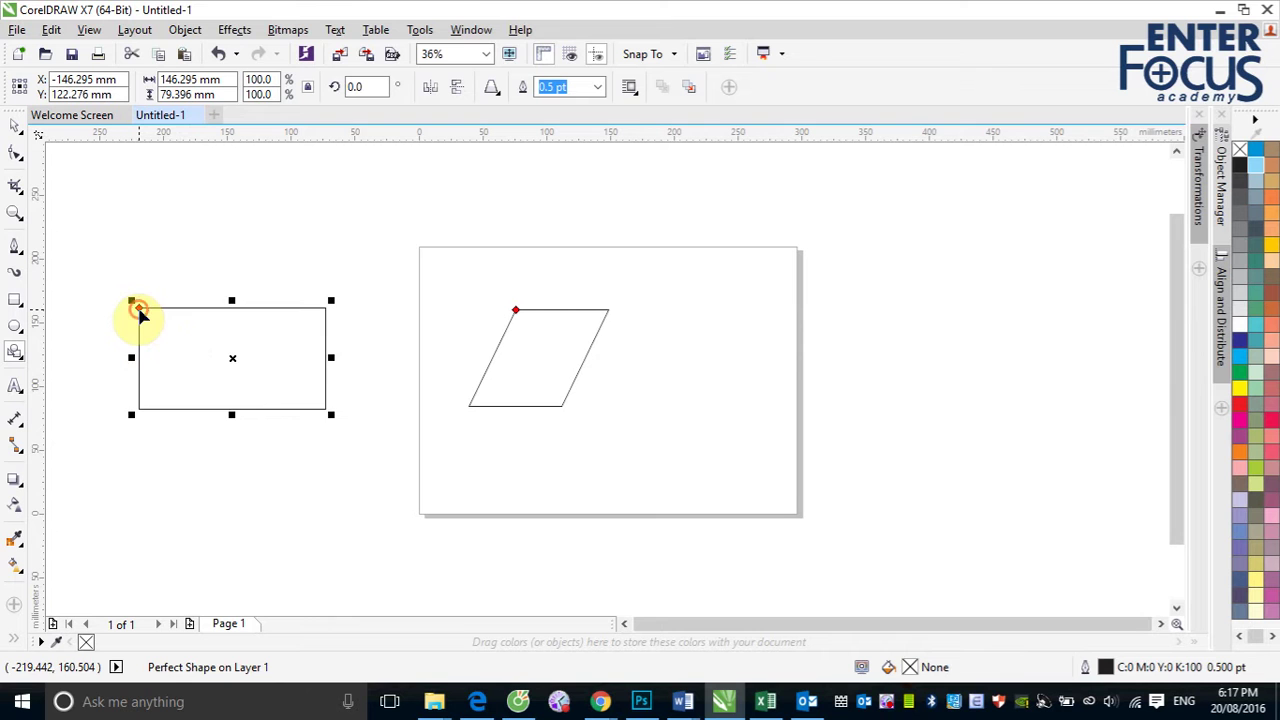
drag(139, 308, 186, 310)
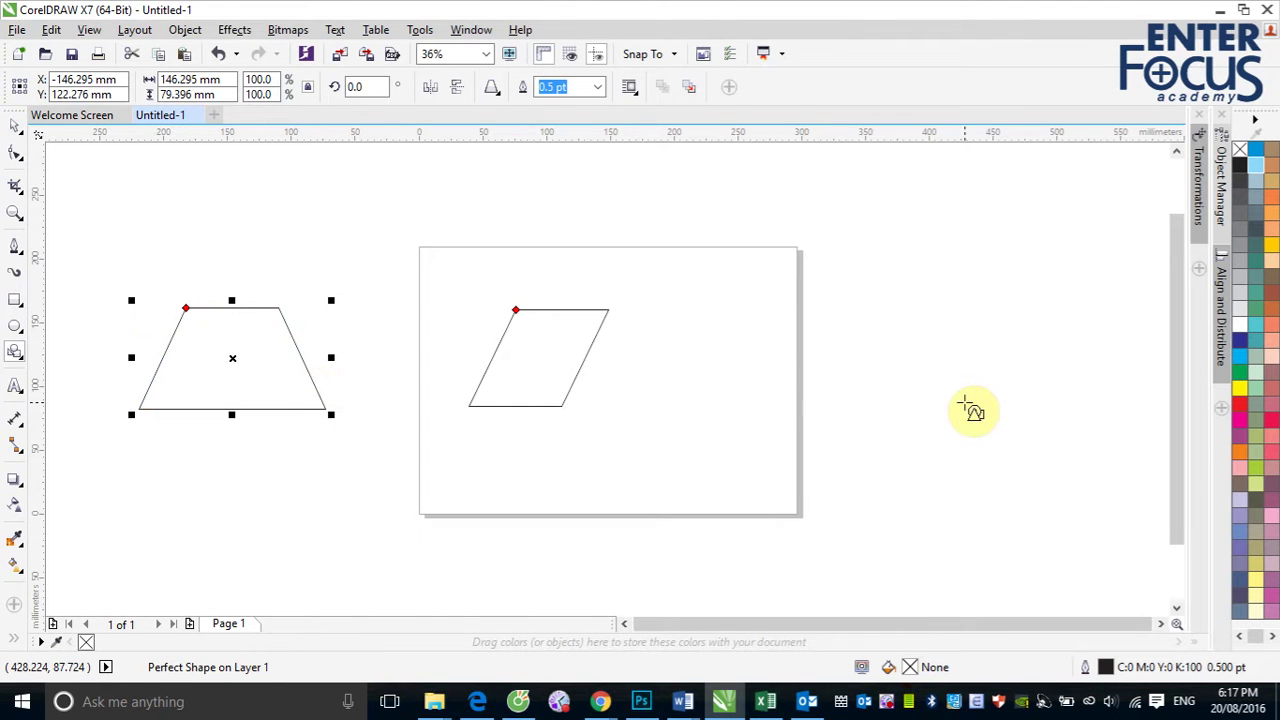
Draw two right triangles, one about 108 by 133 mm right of the page and one about 74 by 90 mm inside it.
click(492, 88)
click(550, 118)
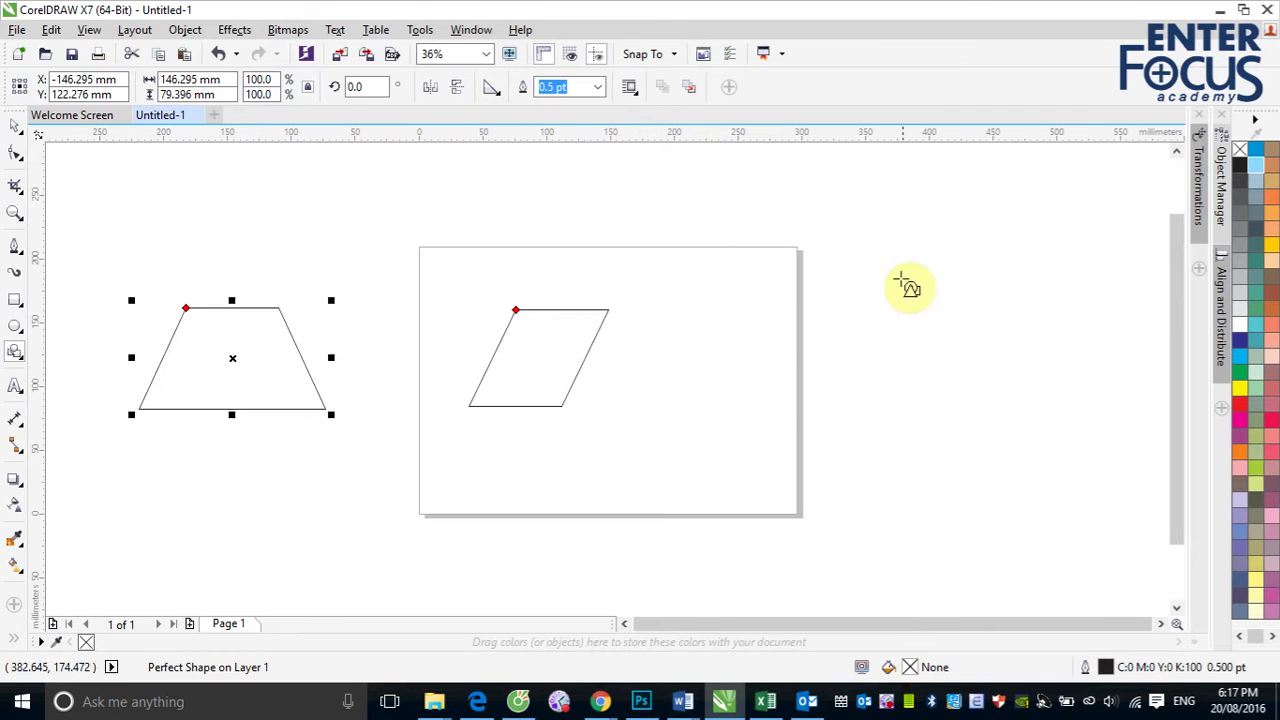
drag(900, 280, 1040, 450)
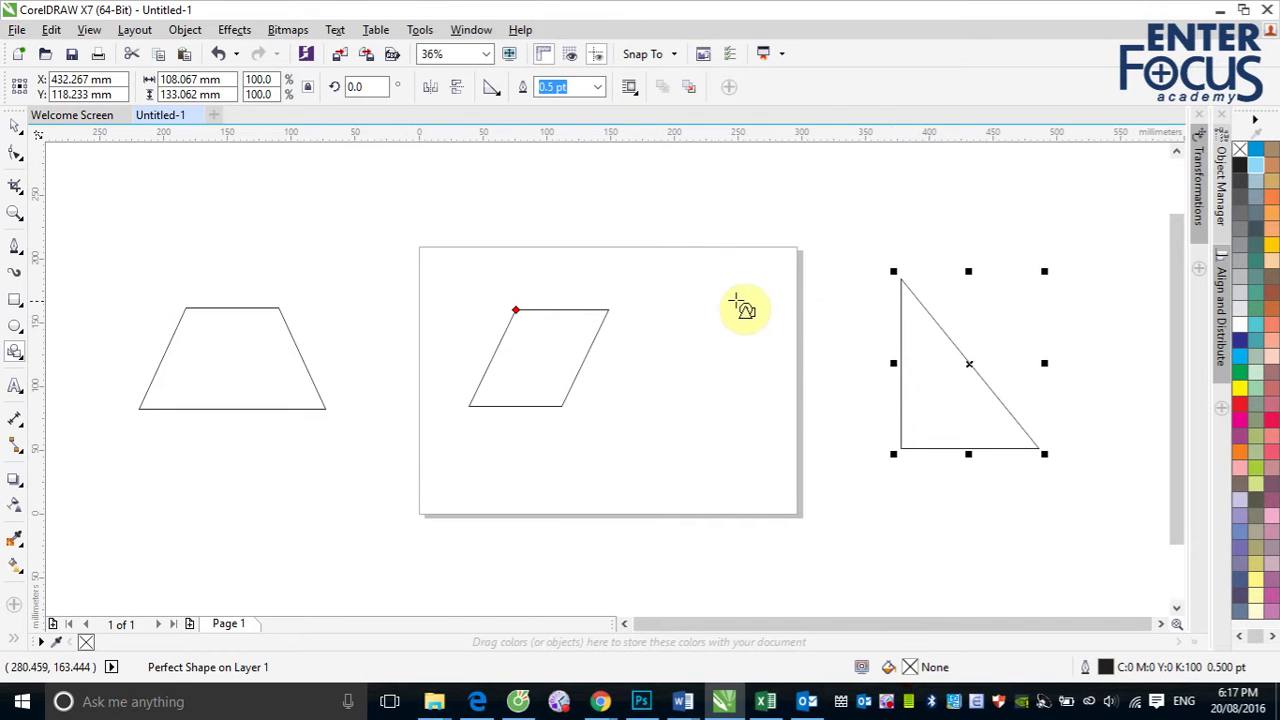
mouse_move(697, 301)
mouse_down()
mouse_move(800, 409)
mouse_move(957, 430)
mouse_move(840, 445)
mouse_move(712, 436)
mouse_move(1043, 414)
mouse_move(793, 415)
mouse_up()
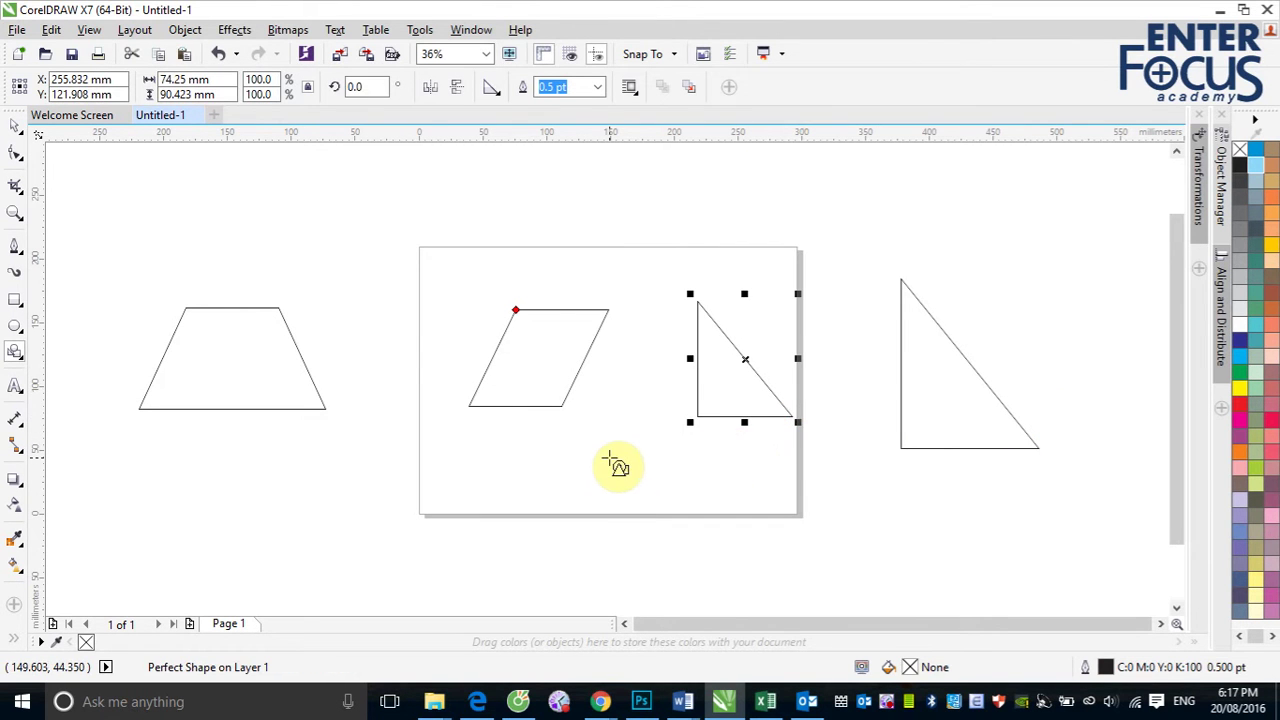
Draw a cross shape about 68 by 73 mm just outside the page's upper-left corner.
click(490, 90)
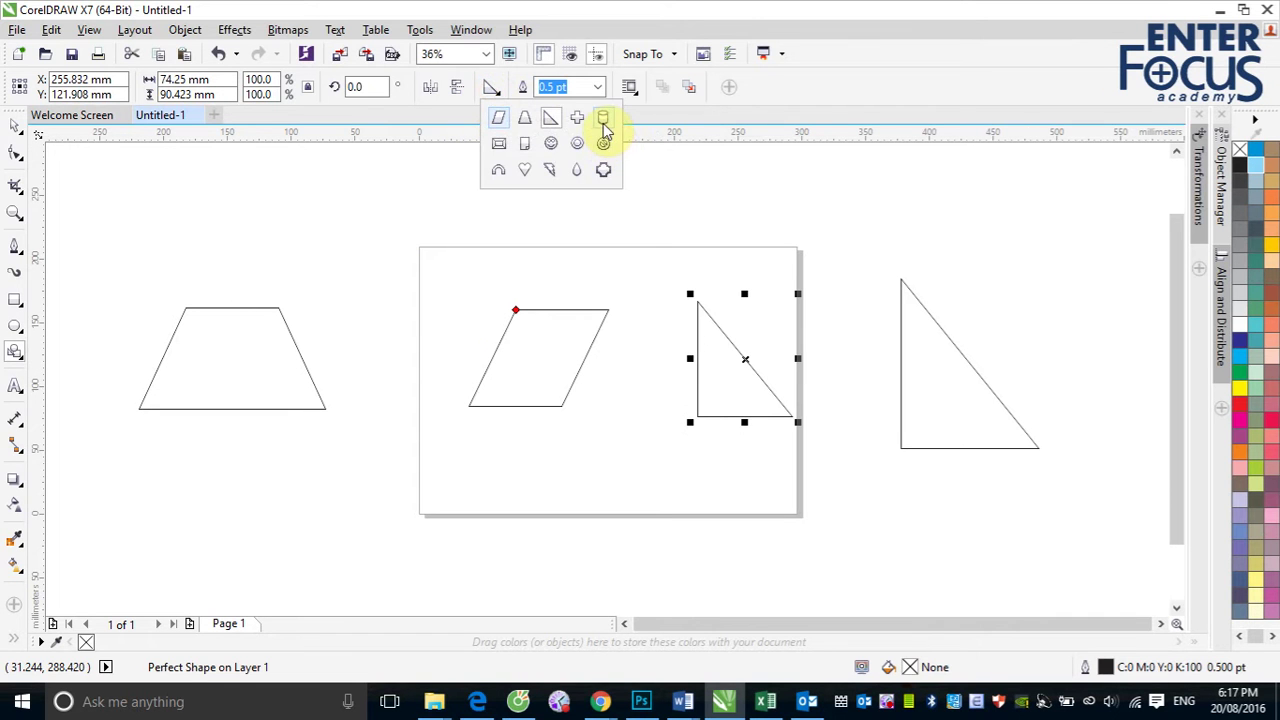
click(577, 118)
drag(323, 231, 412, 329)
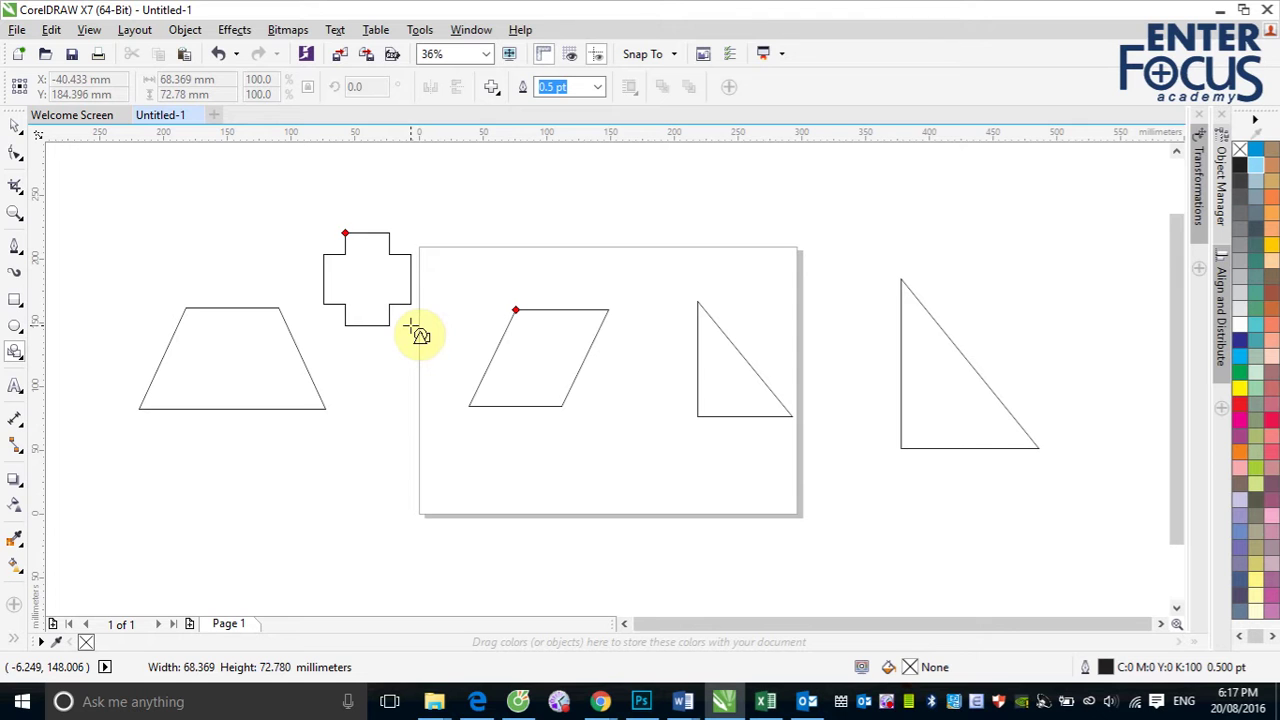
Reshape the cross with its control glyph, widening the arms into a full rectangle and then narrowing them to thinner than originally drawn.
click(337, 266)
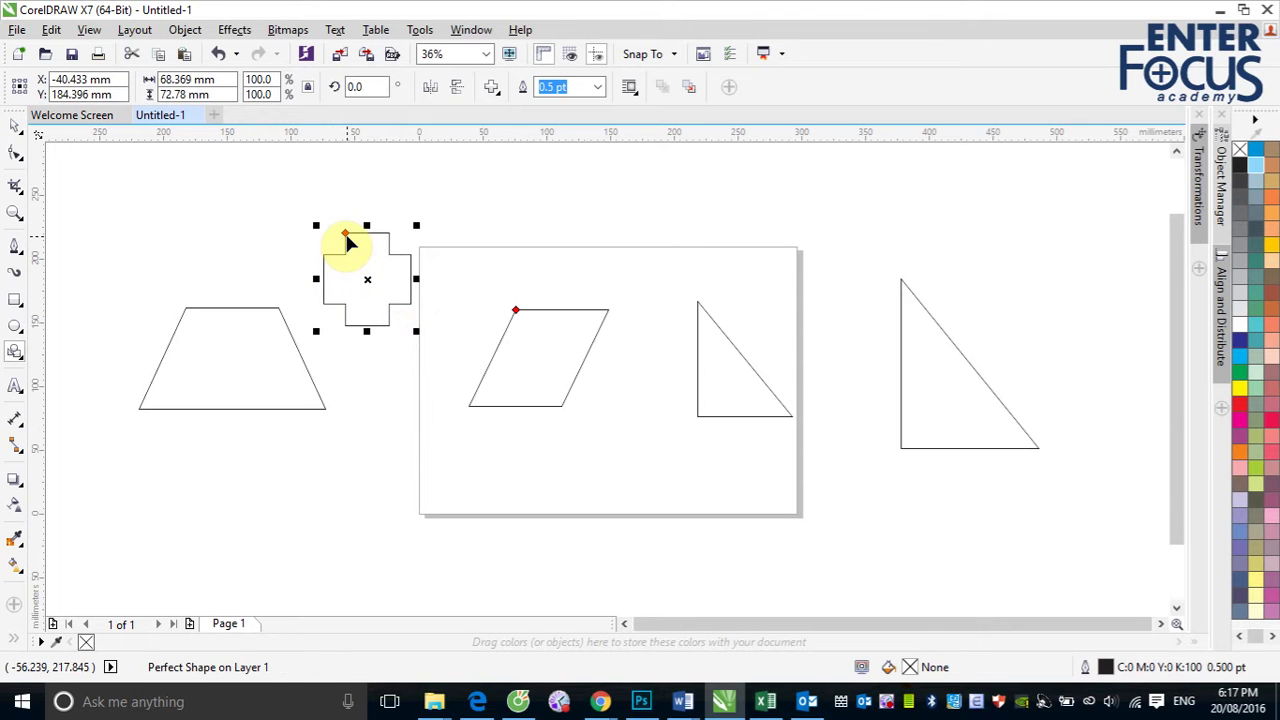
drag(346, 236, 323, 232)
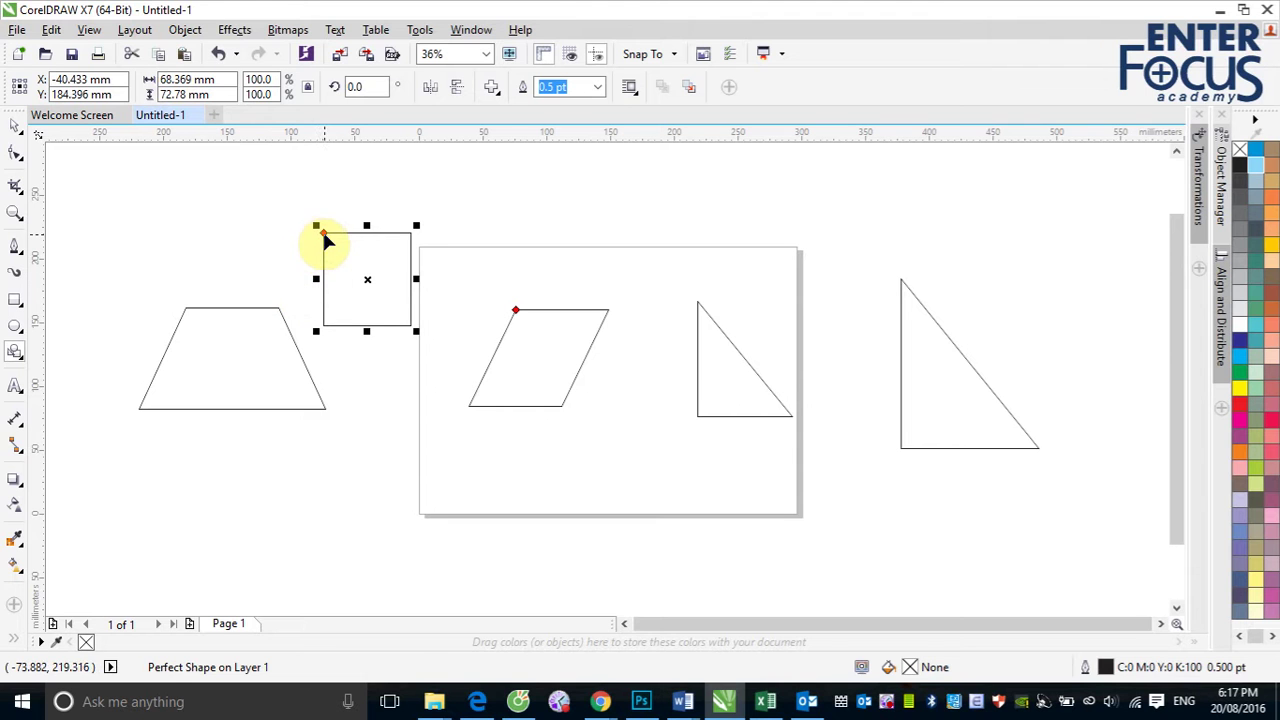
drag(323, 233, 351, 240)
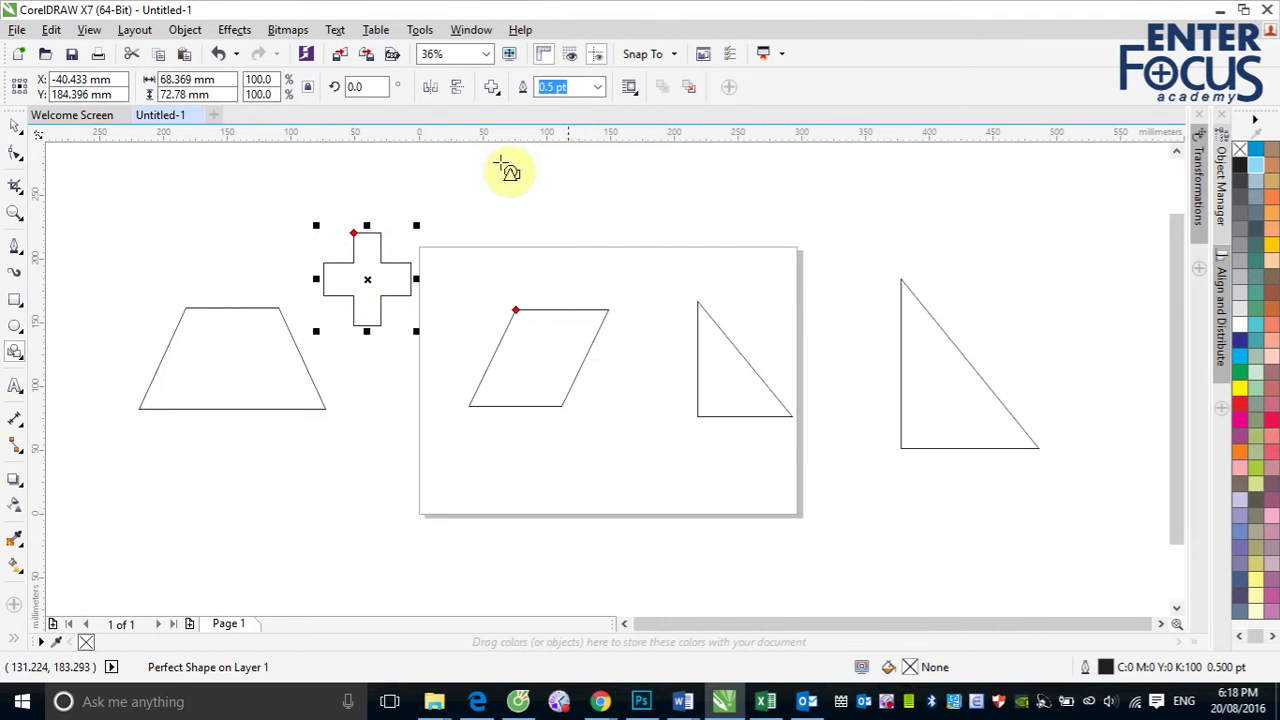
Draw a cylinder above the large right triangle and deepen its round ends with the glyph, making it about 71 by 112 mm.
click(490, 93)
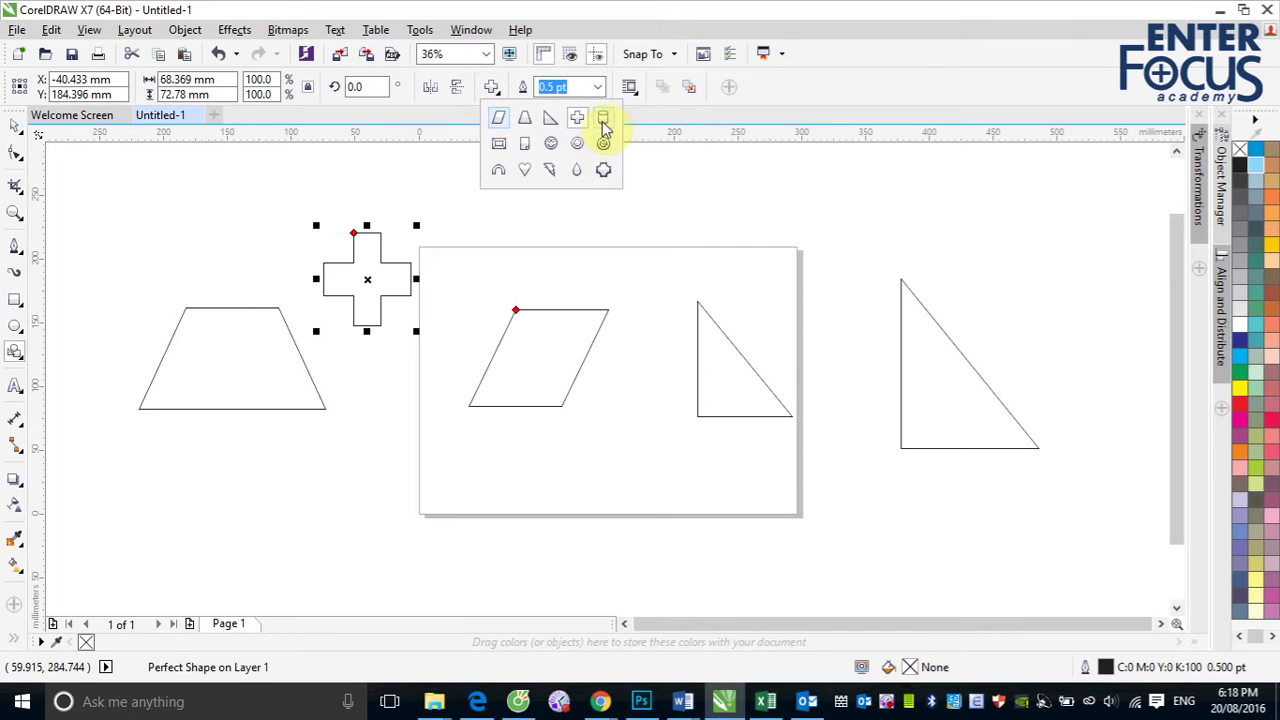
click(603, 117)
mouse_move(914, 237)
mouse_down()
mouse_move(969, 269)
mouse_move(908, 222)
mouse_move(910, 198)
mouse_up()
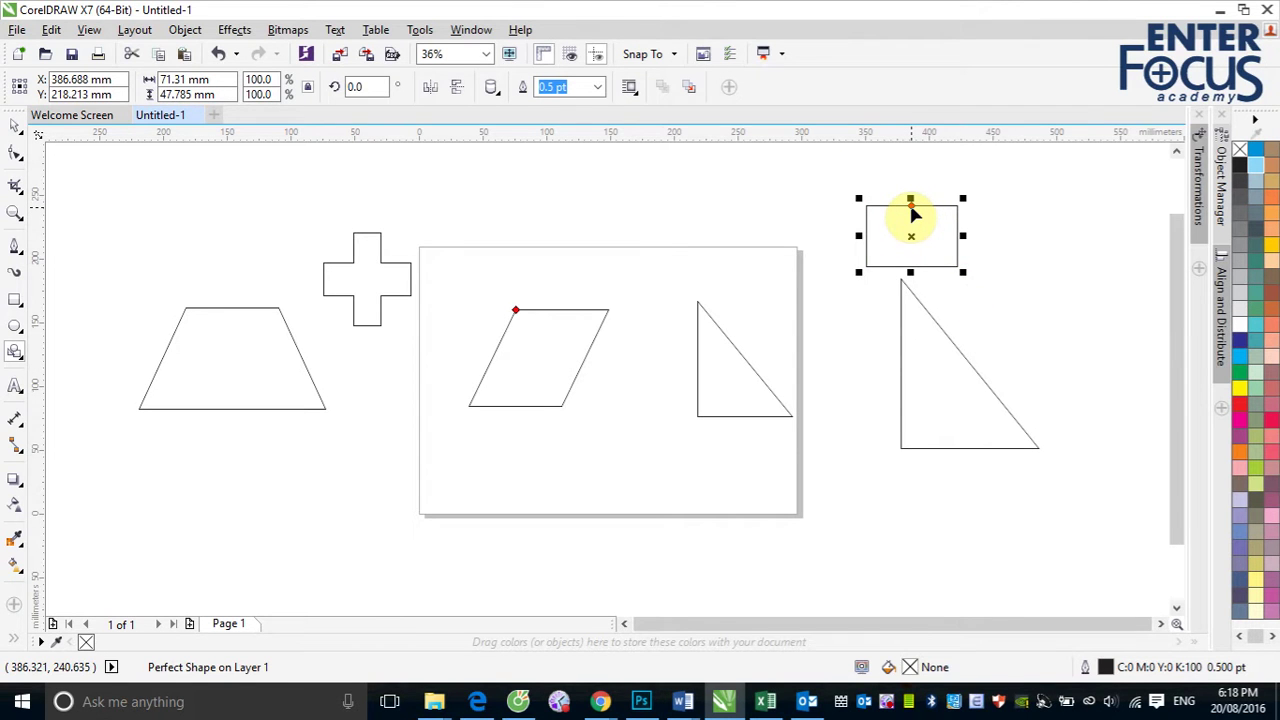
drag(911, 206, 911, 215)
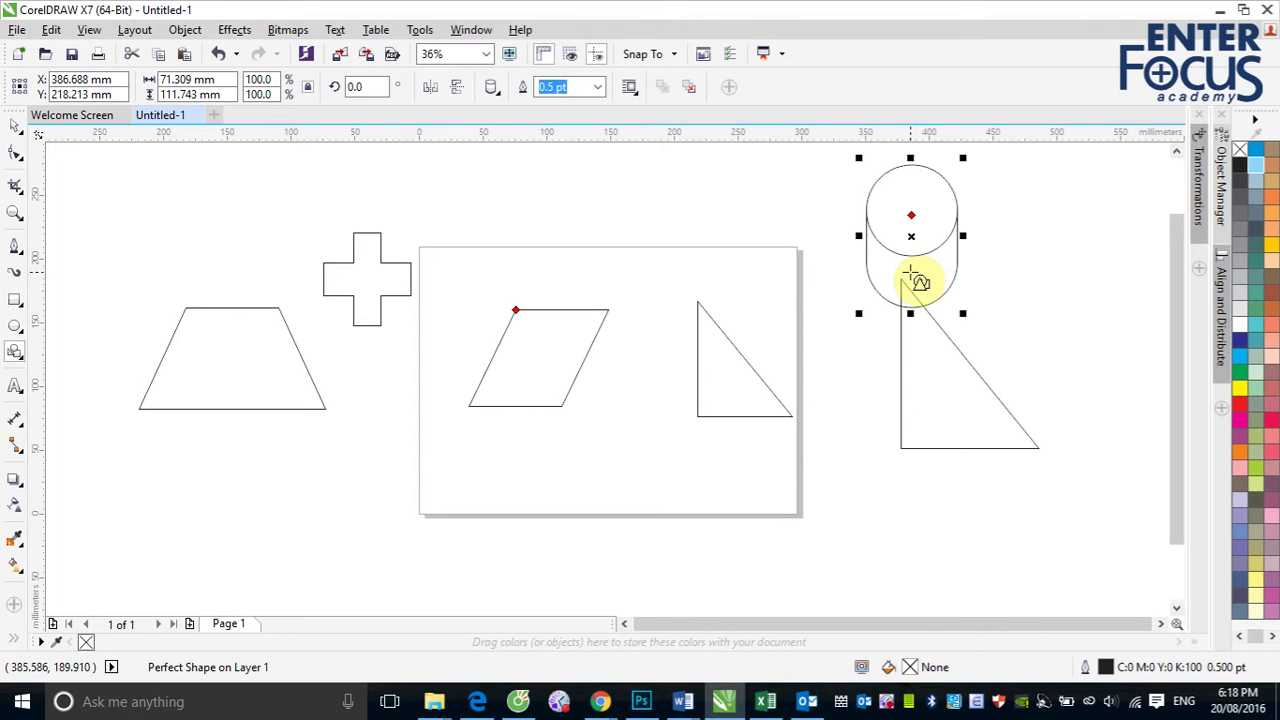
Draw a bevelled frame about 152 by 79 mm below the trapezoid, try much thicker borders and settle on a moderate border width.
click(491, 88)
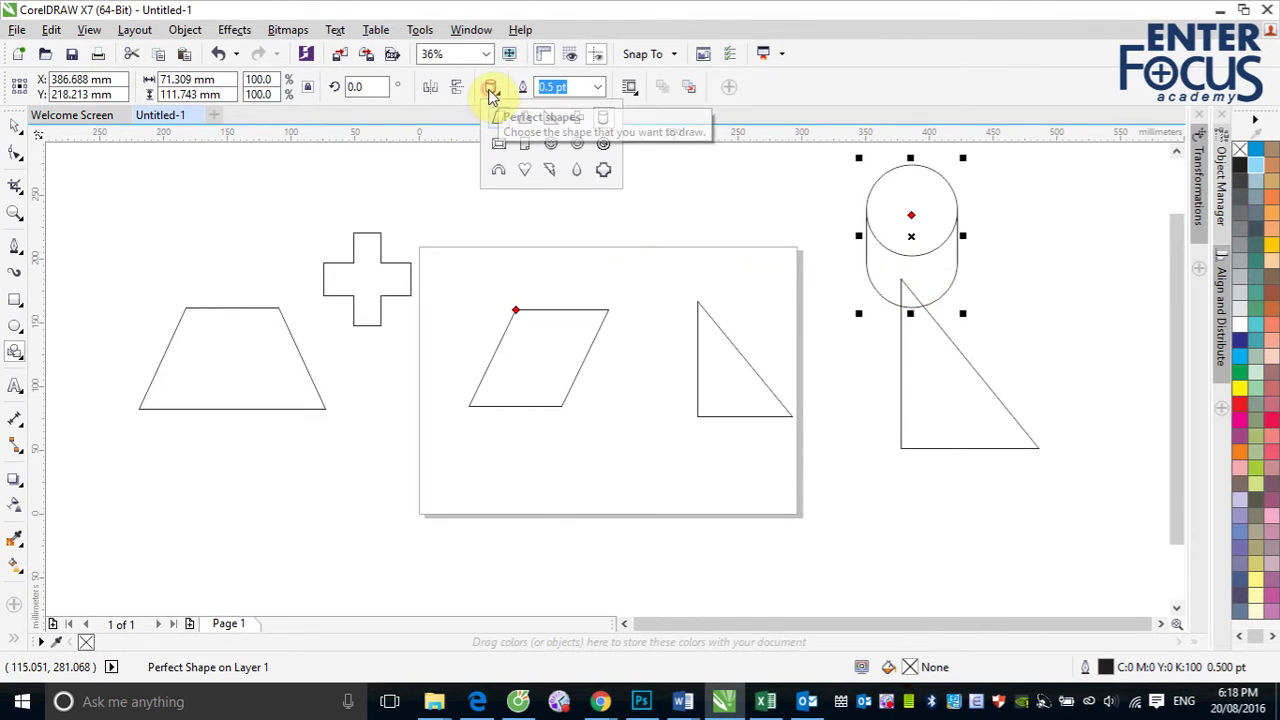
click(498, 143)
drag(167, 461, 361, 561)
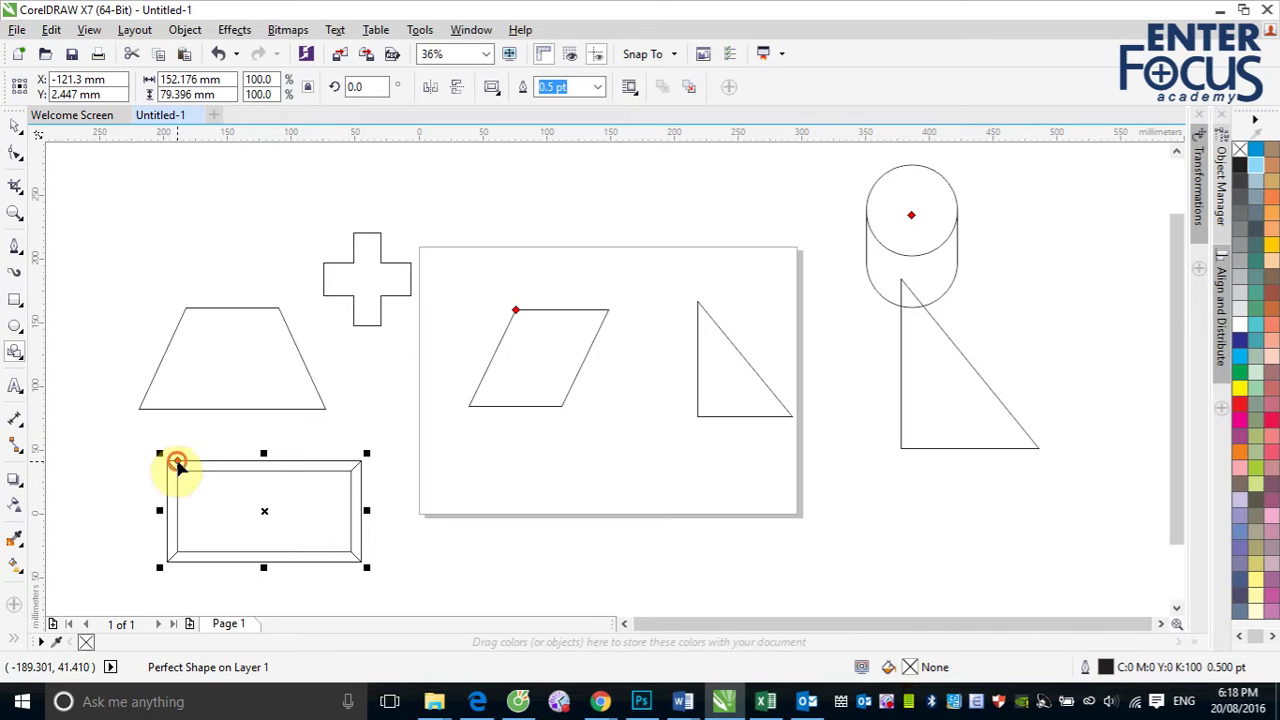
drag(177, 466, 201, 462)
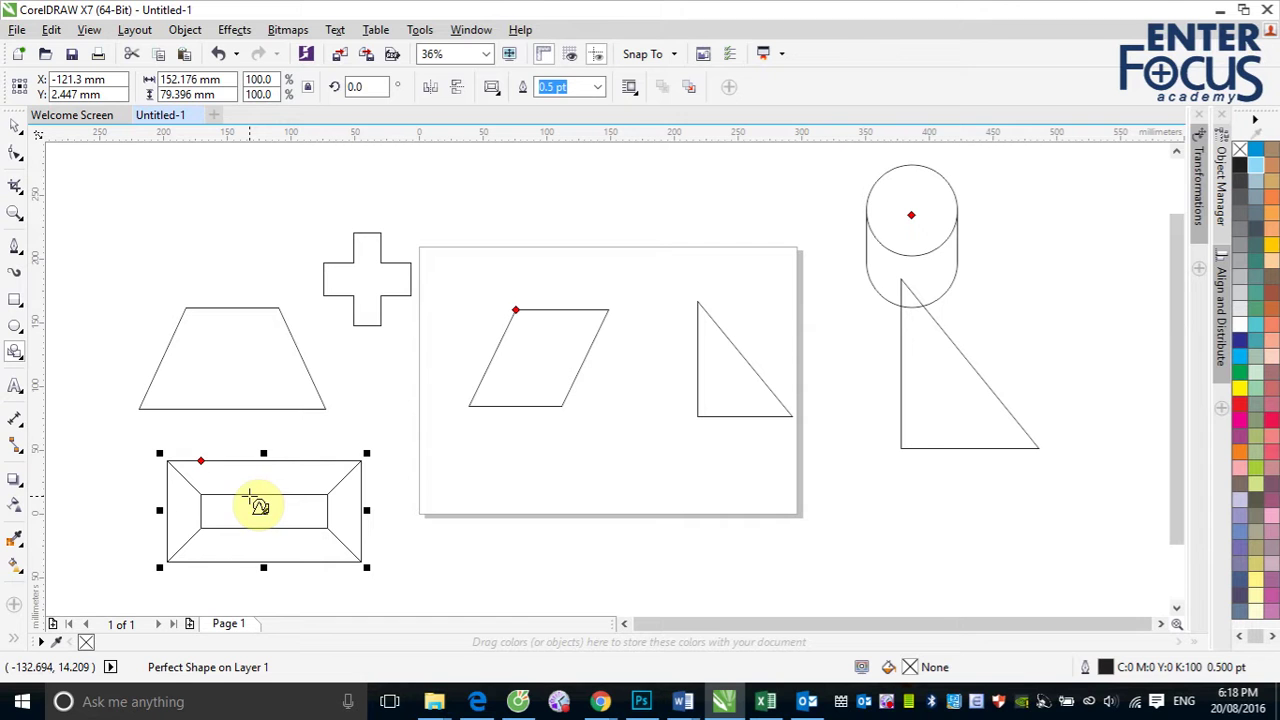
drag(200, 461, 256, 474)
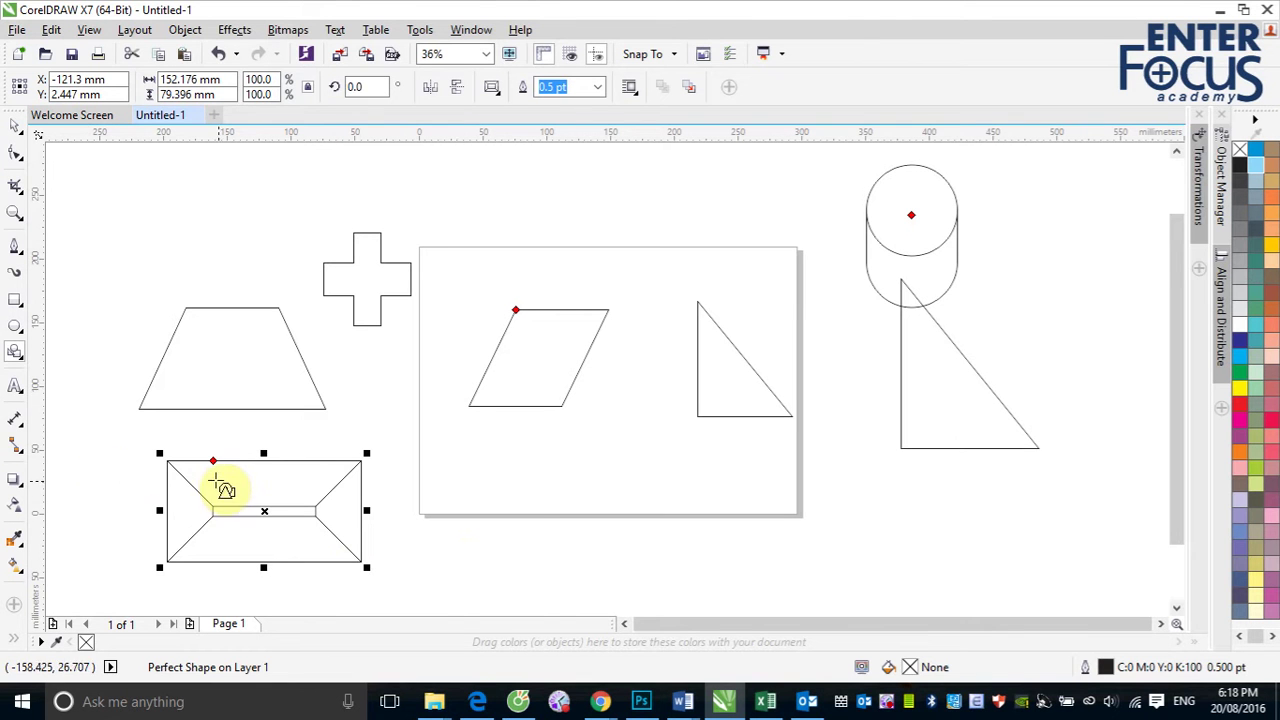
drag(213, 462, 186, 461)
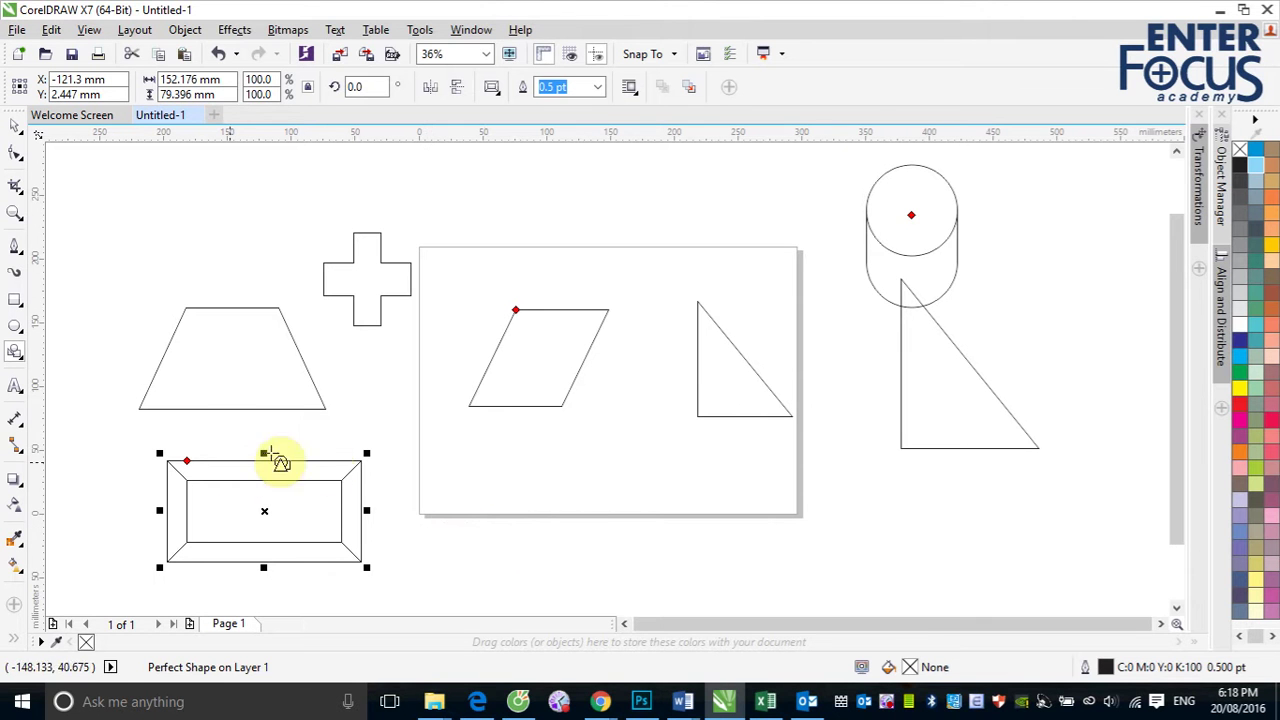
Draw a folded-corner sheet about 65 by 85 mm below the parallelogram, flatten its fold completely and restore a small folded corner.
click(491, 88)
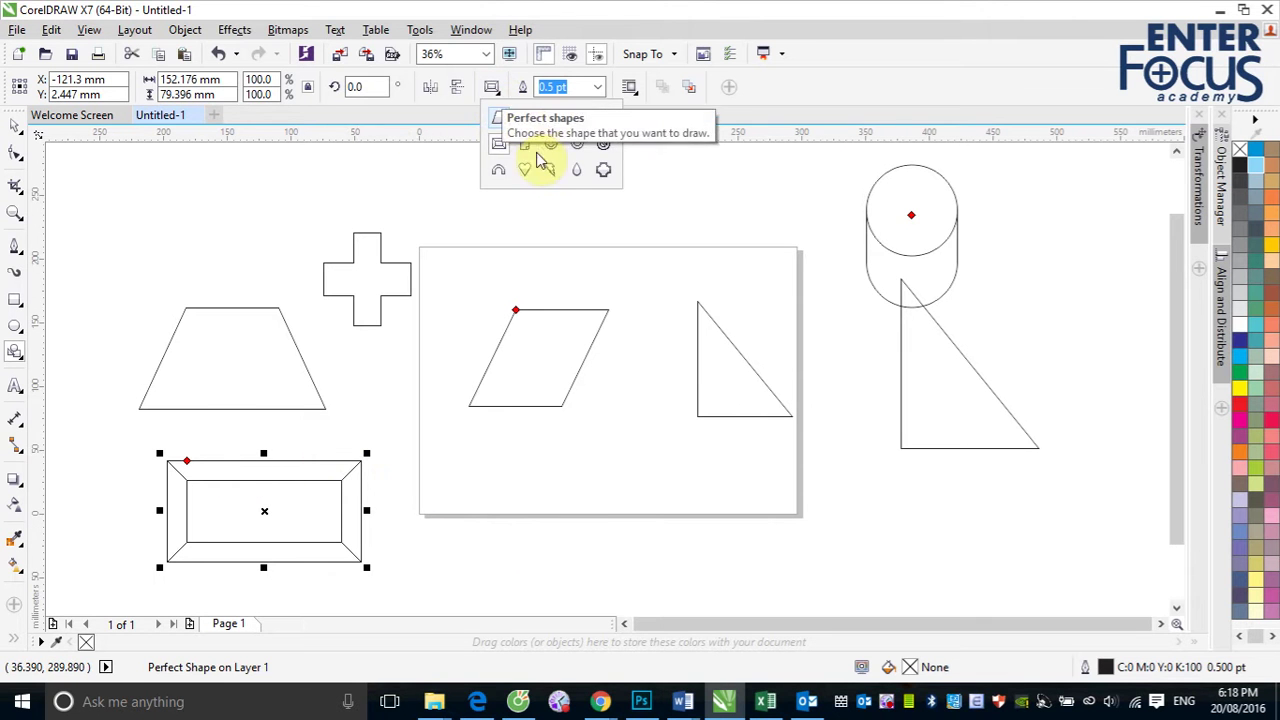
click(526, 149)
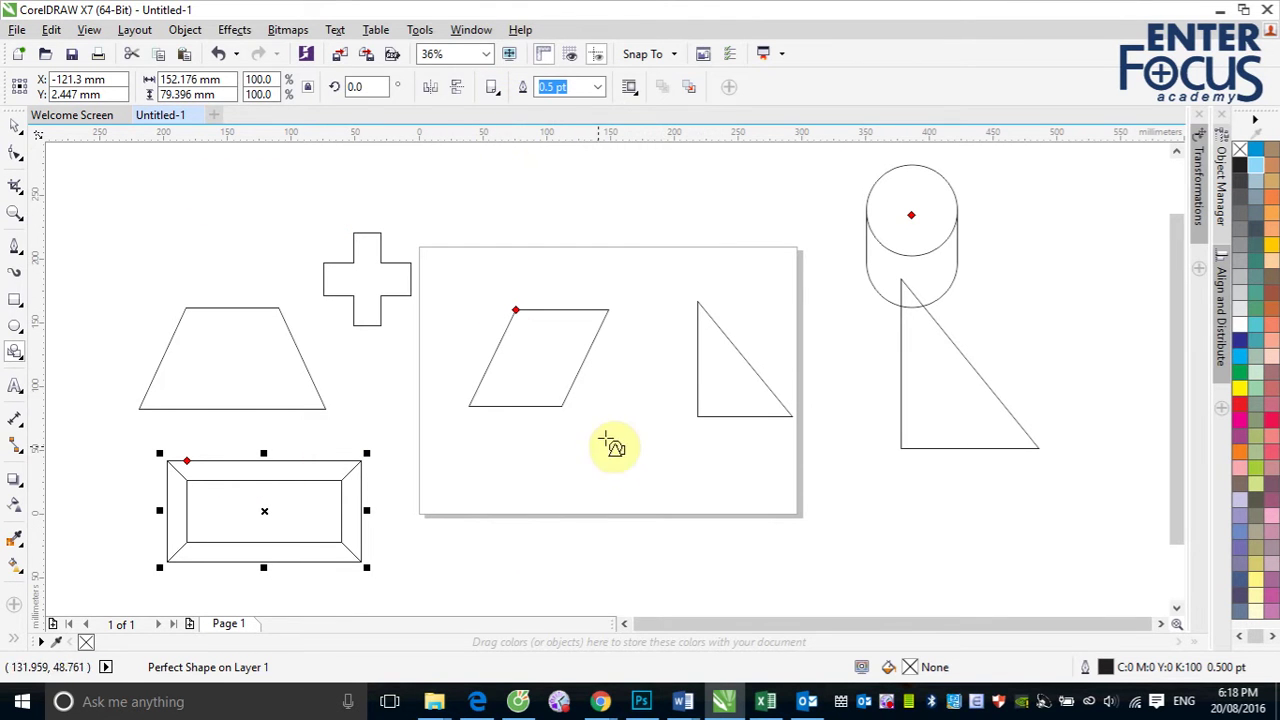
drag(601, 383, 686, 492)
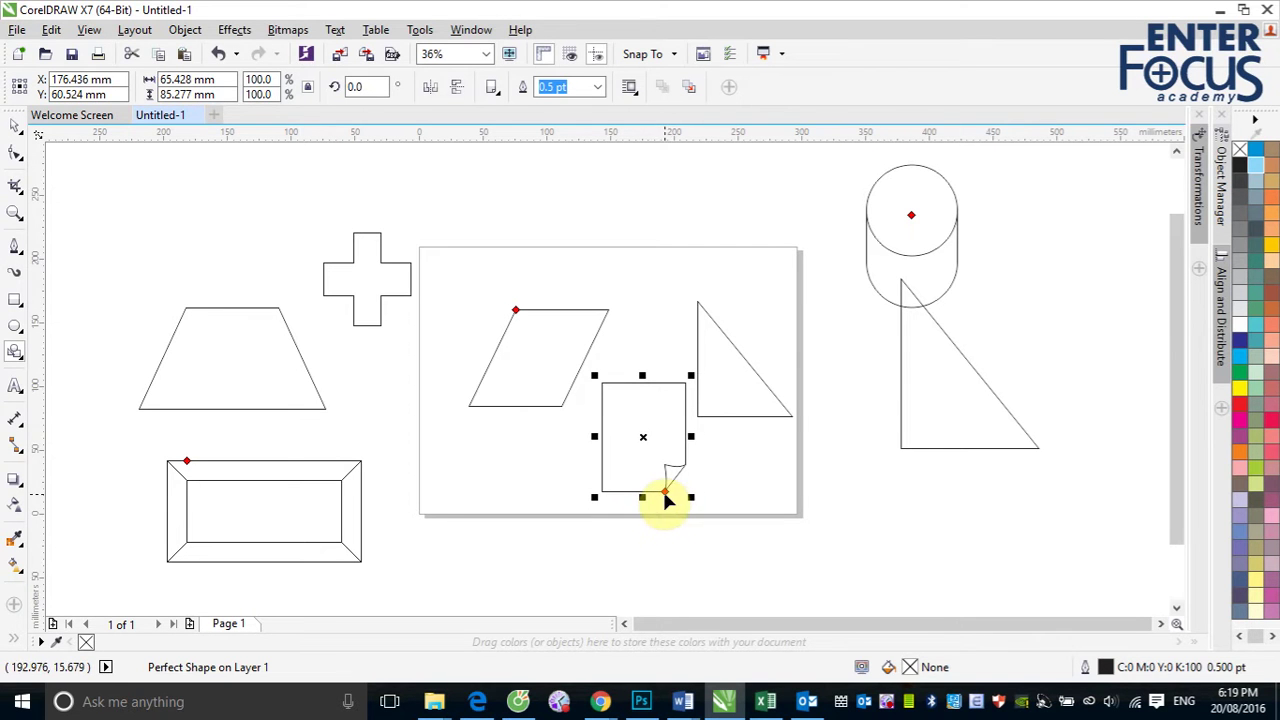
drag(664, 493, 709, 533)
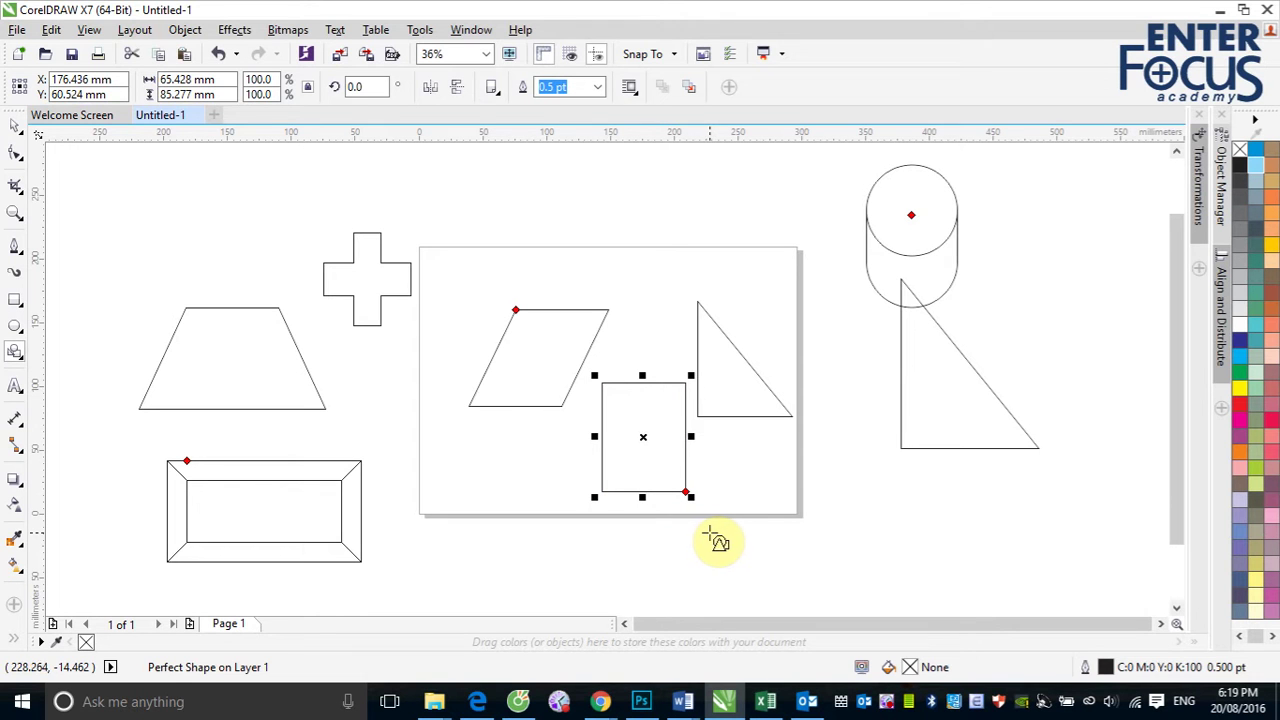
mouse_move(687, 494)
mouse_down()
mouse_move(624, 480)
mouse_move(664, 498)
mouse_up()
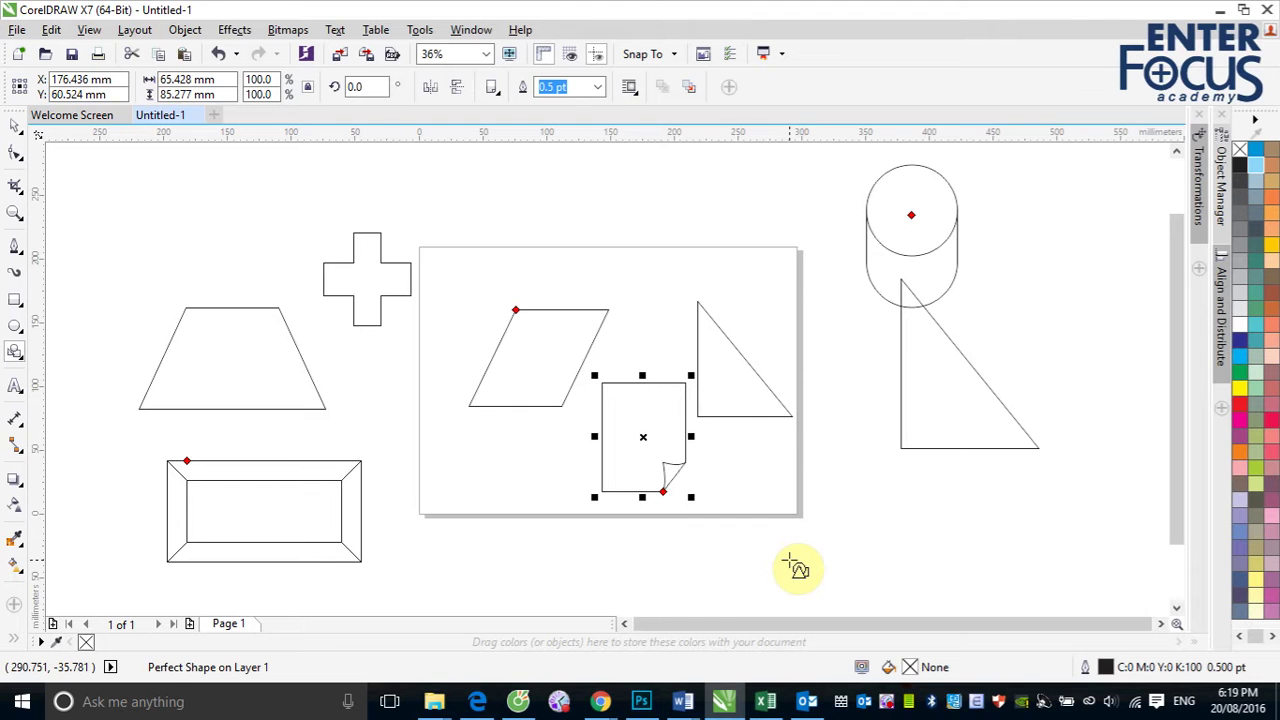
Draw a smiley face about 80 mm across beside the large right triangle and turn its smile into a frown.
click(493, 90)
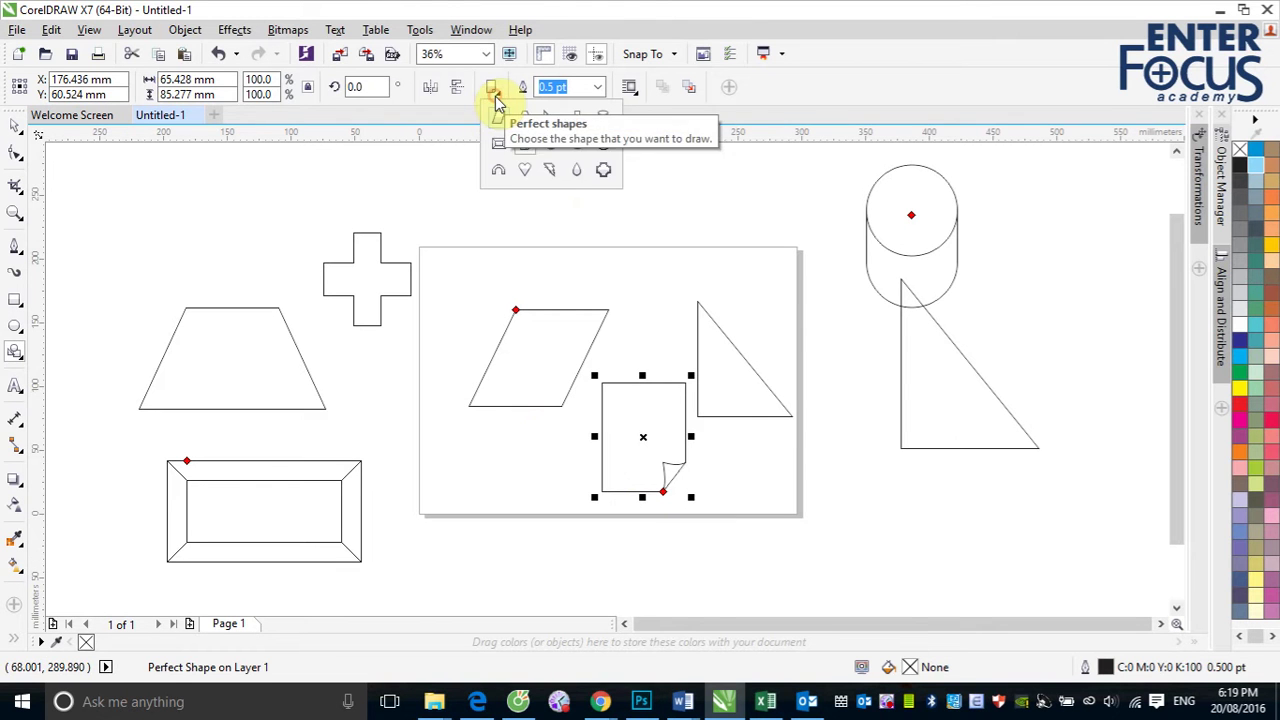
click(551, 141)
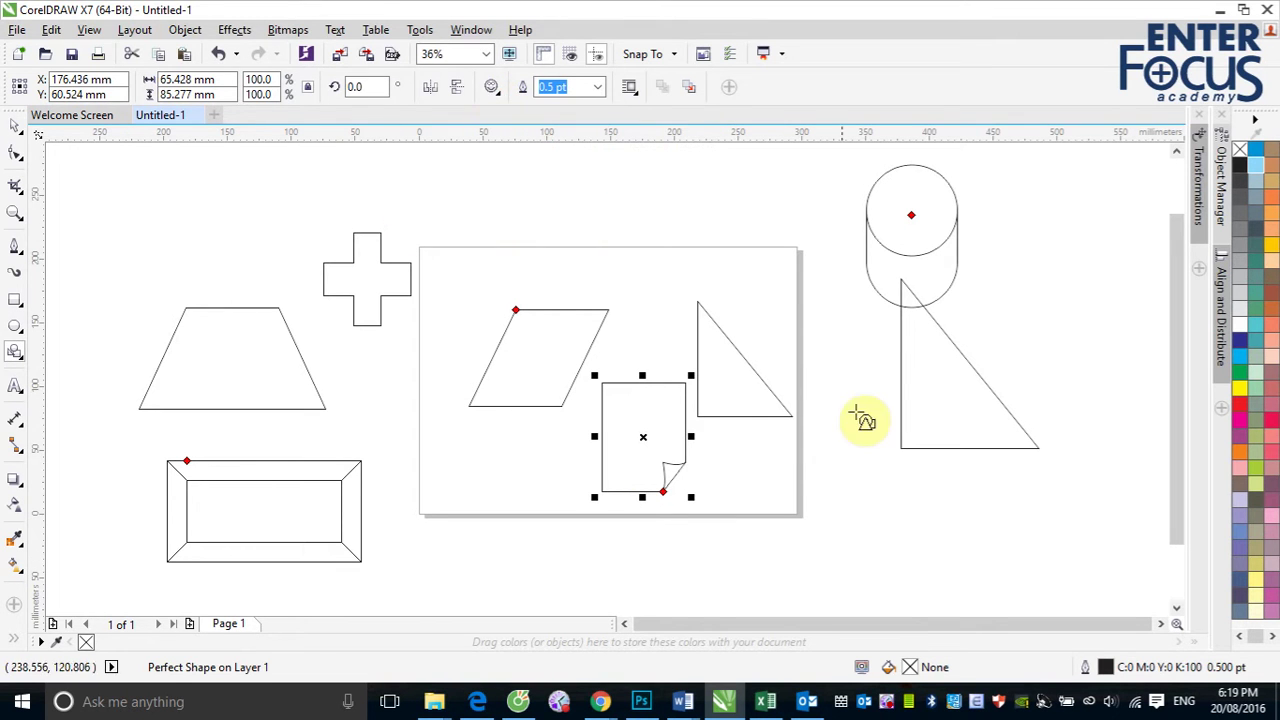
drag(1000, 262, 1088, 370)
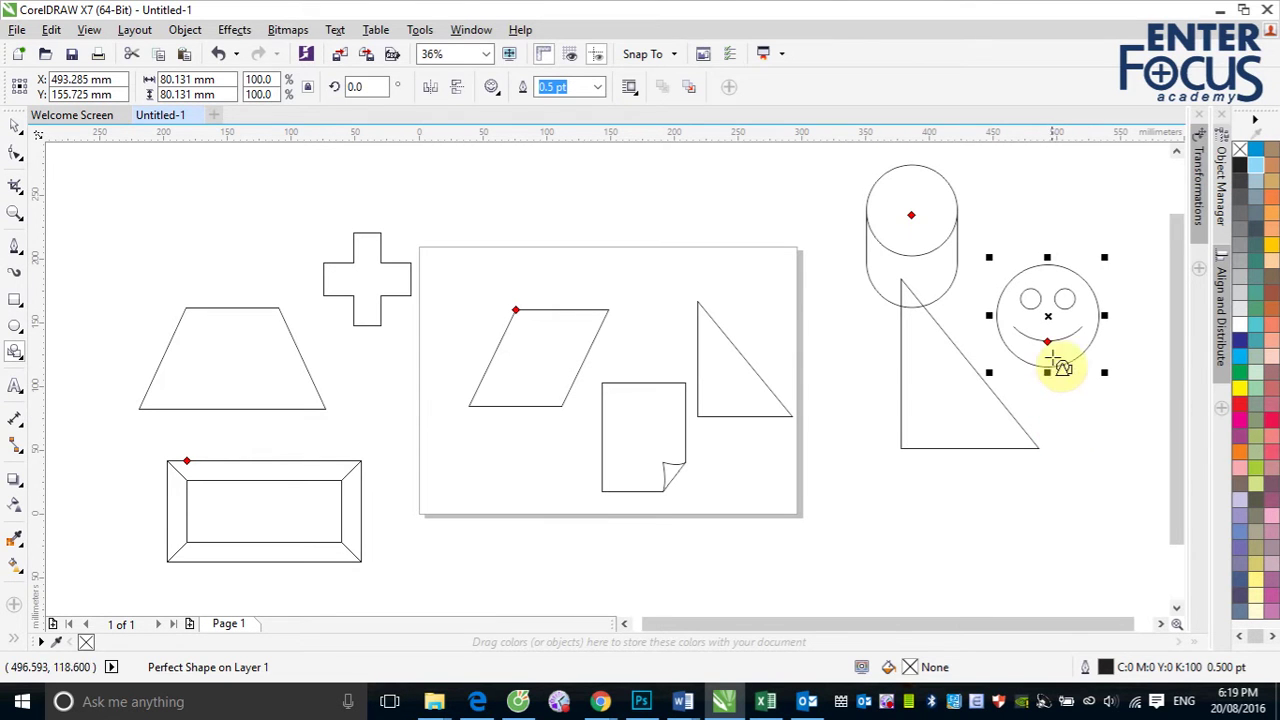
drag(1050, 348, 1050, 343)
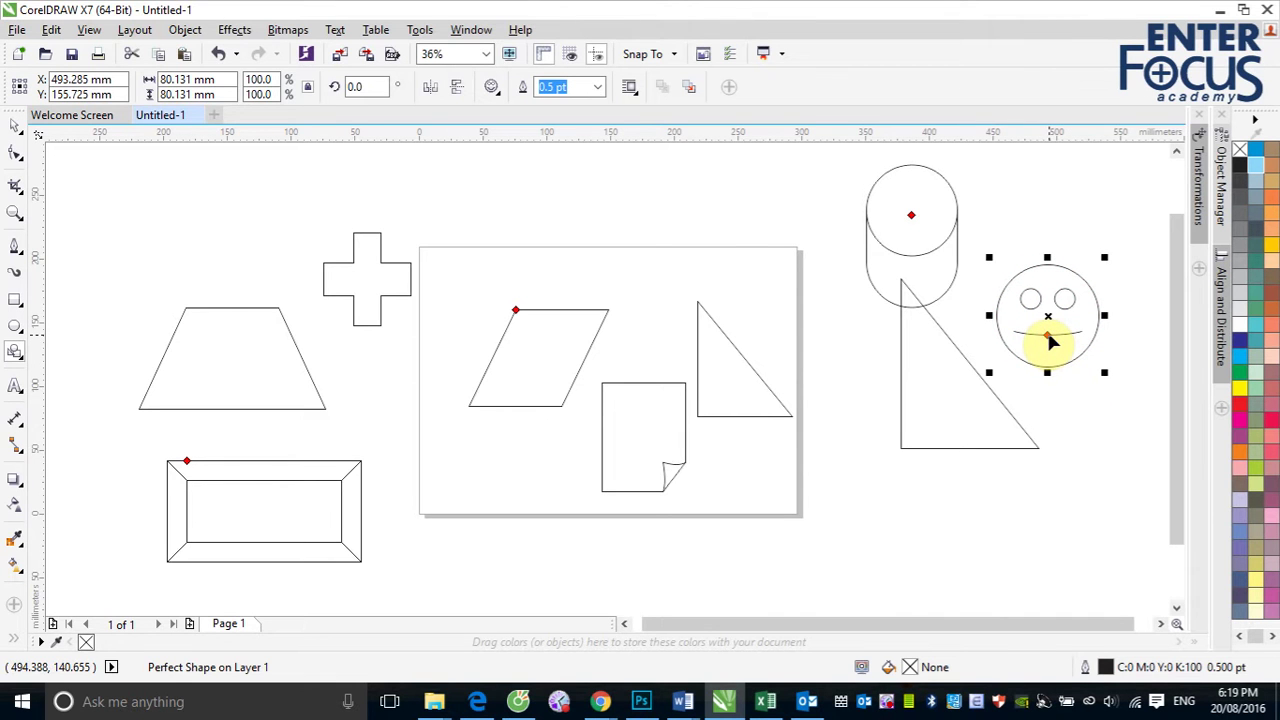
drag(1050, 343, 1047, 323)
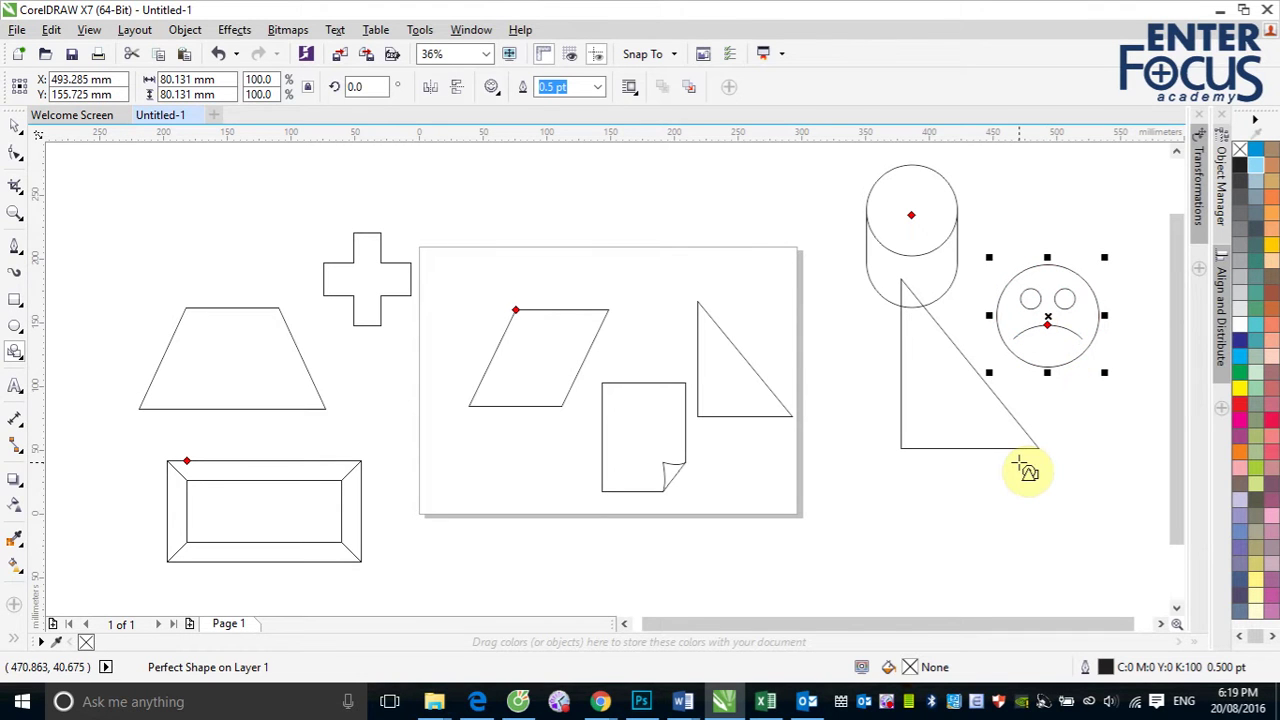
Draw a ring about 93 by 90 mm above the trapezoid, try a thin band and settle on a medium thickness.
click(495, 88)
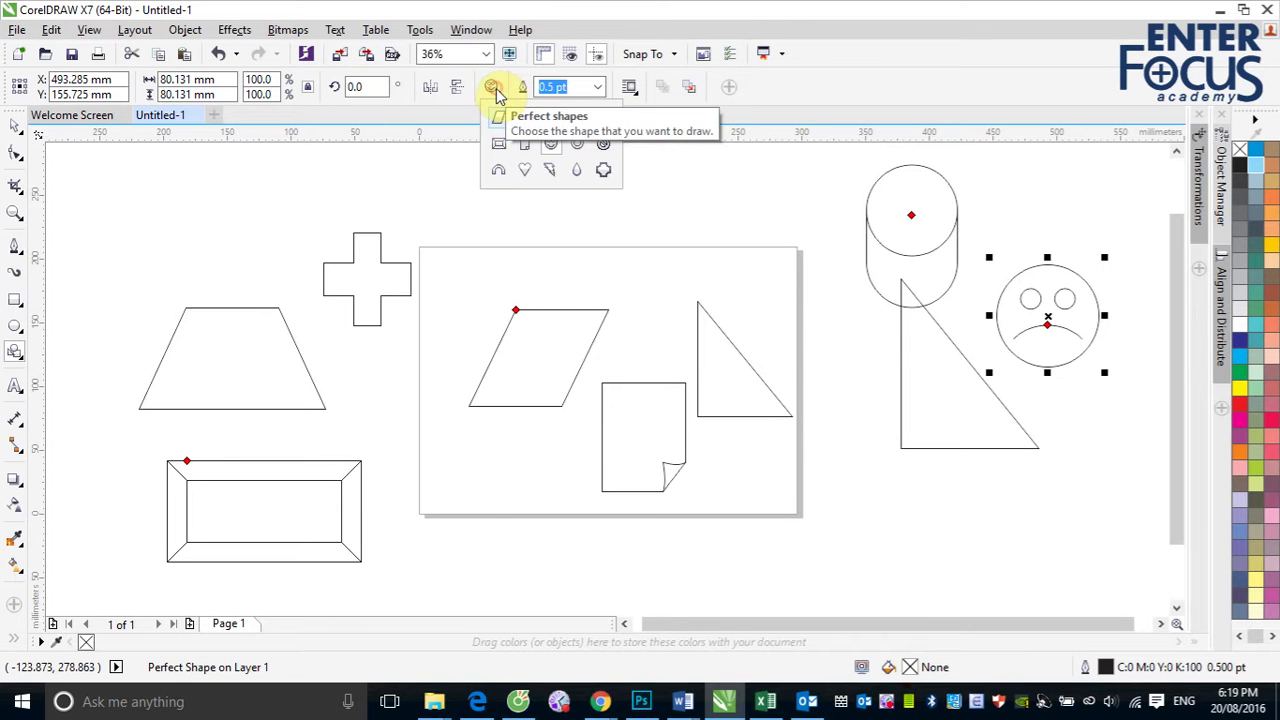
click(579, 141)
drag(158, 180, 280, 301)
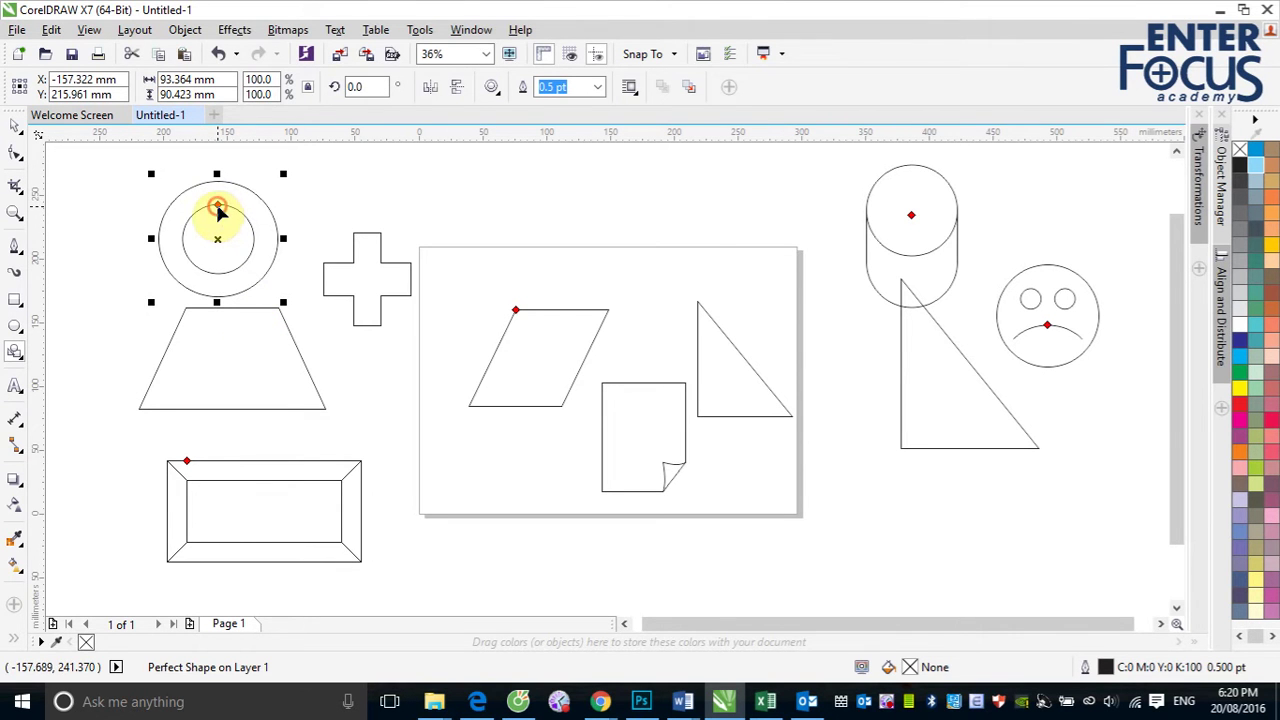
drag(218, 210, 218, 190)
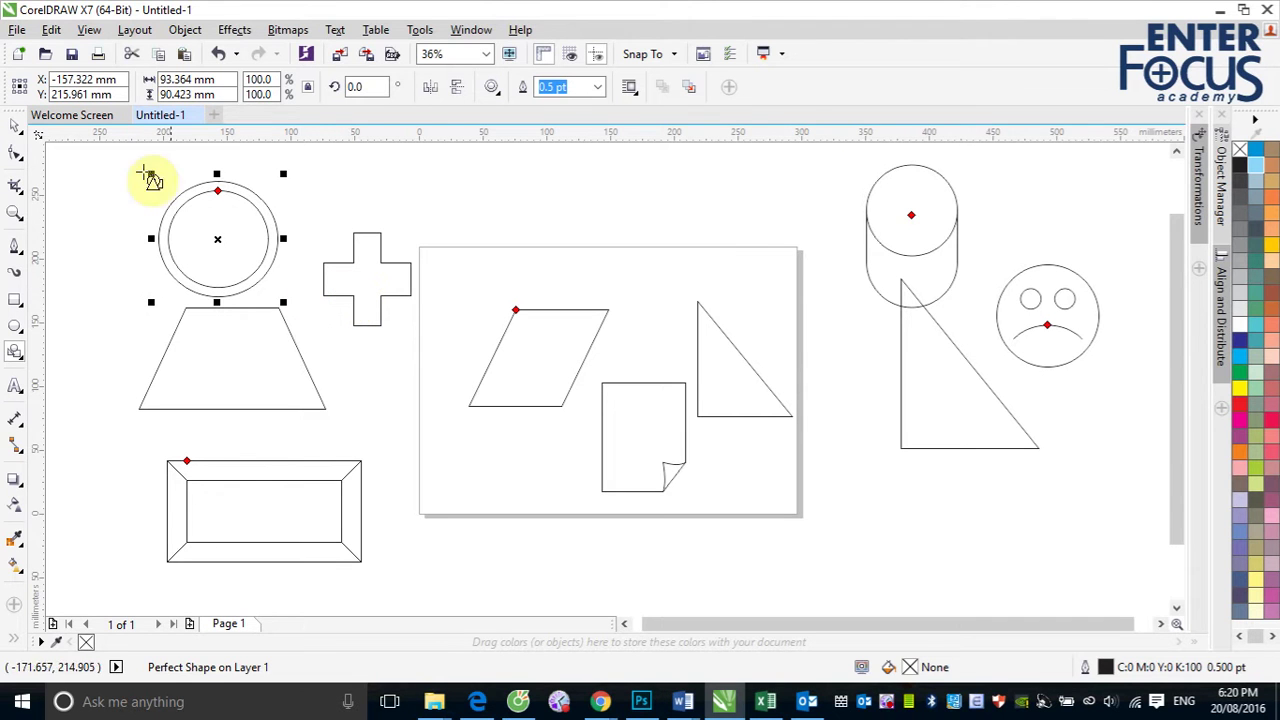
drag(218, 191, 218, 199)
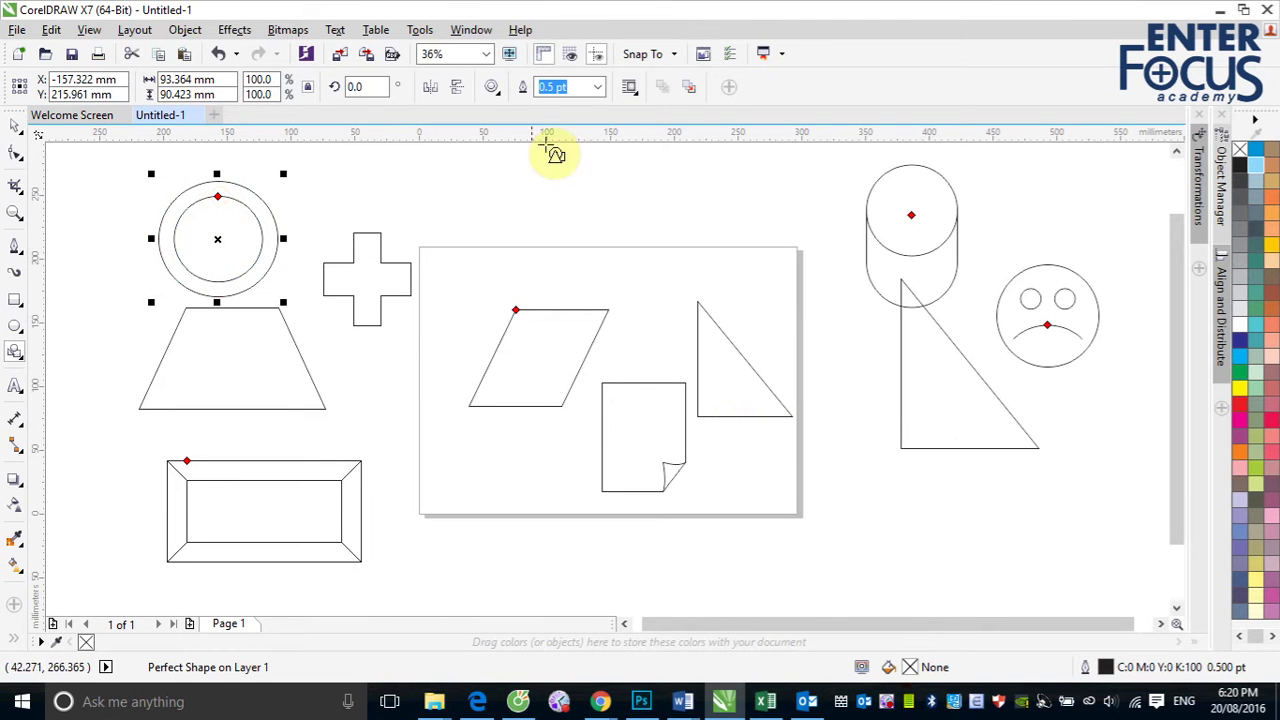
Draw a prohibition sign about 107 mm across over the page's upper edge and thin its ring and diagonal bar.
click(491, 87)
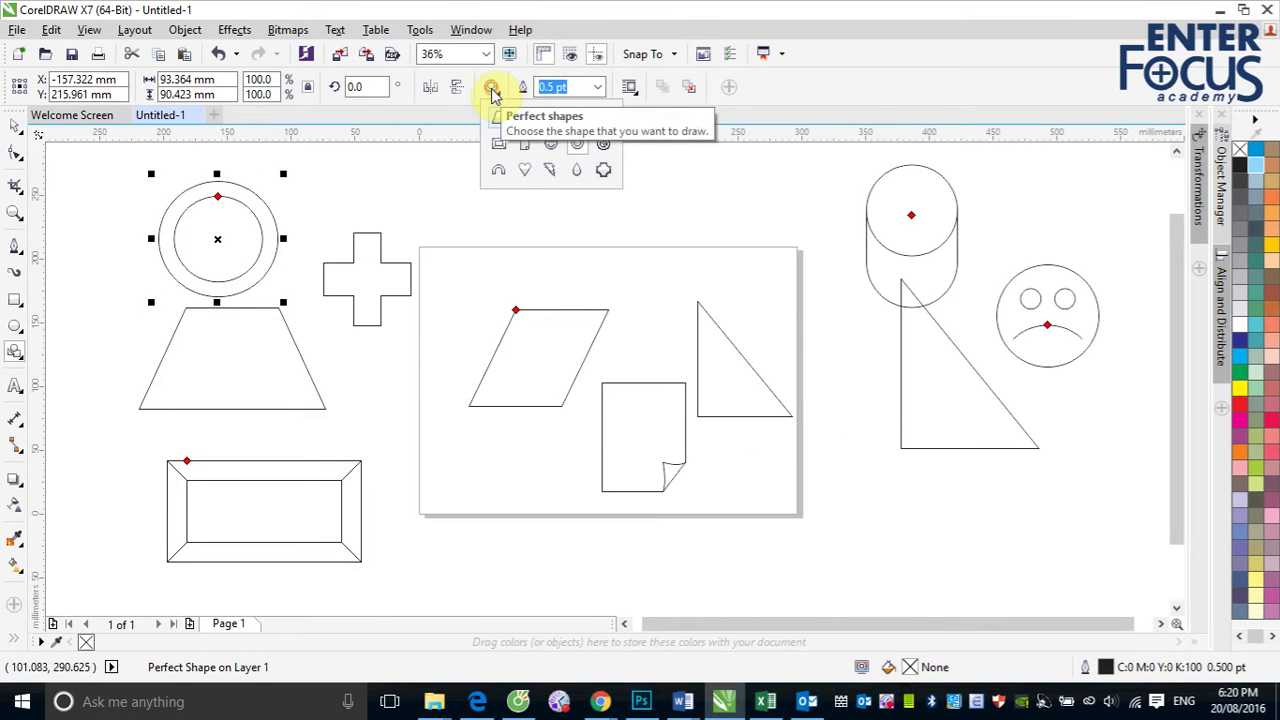
click(603, 170)
drag(541, 177, 684, 316)
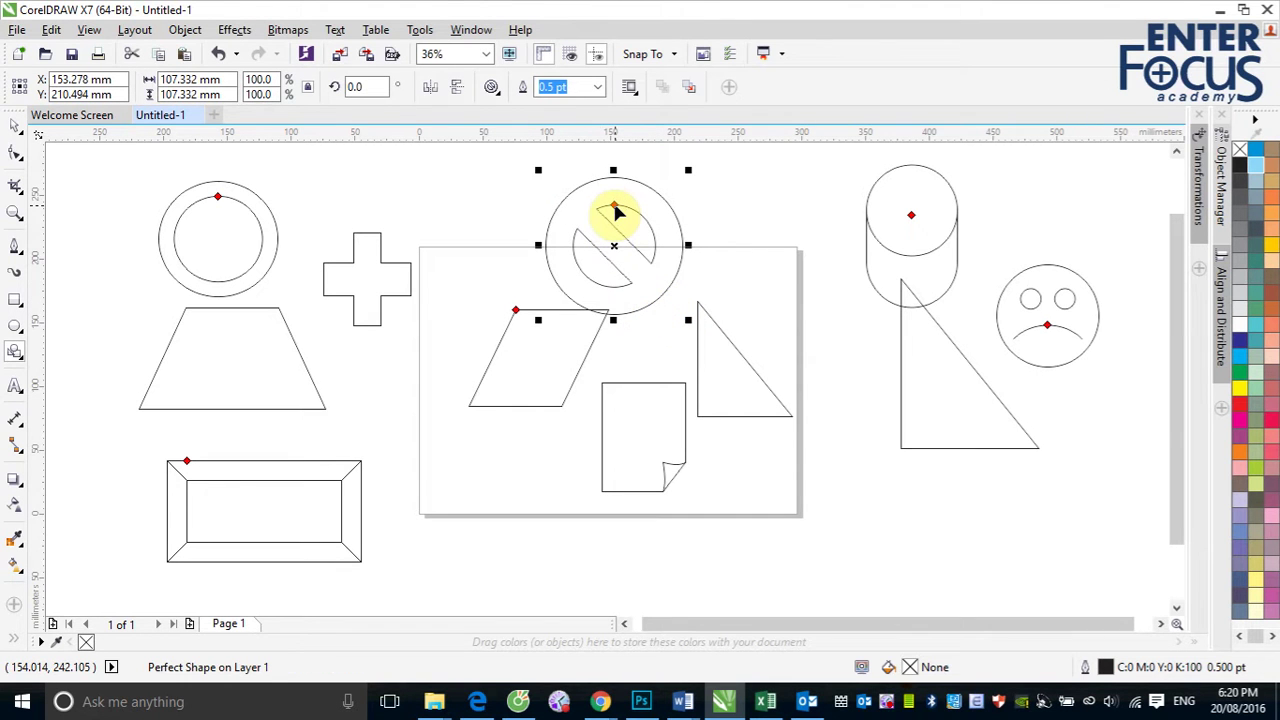
drag(614, 207, 613, 192)
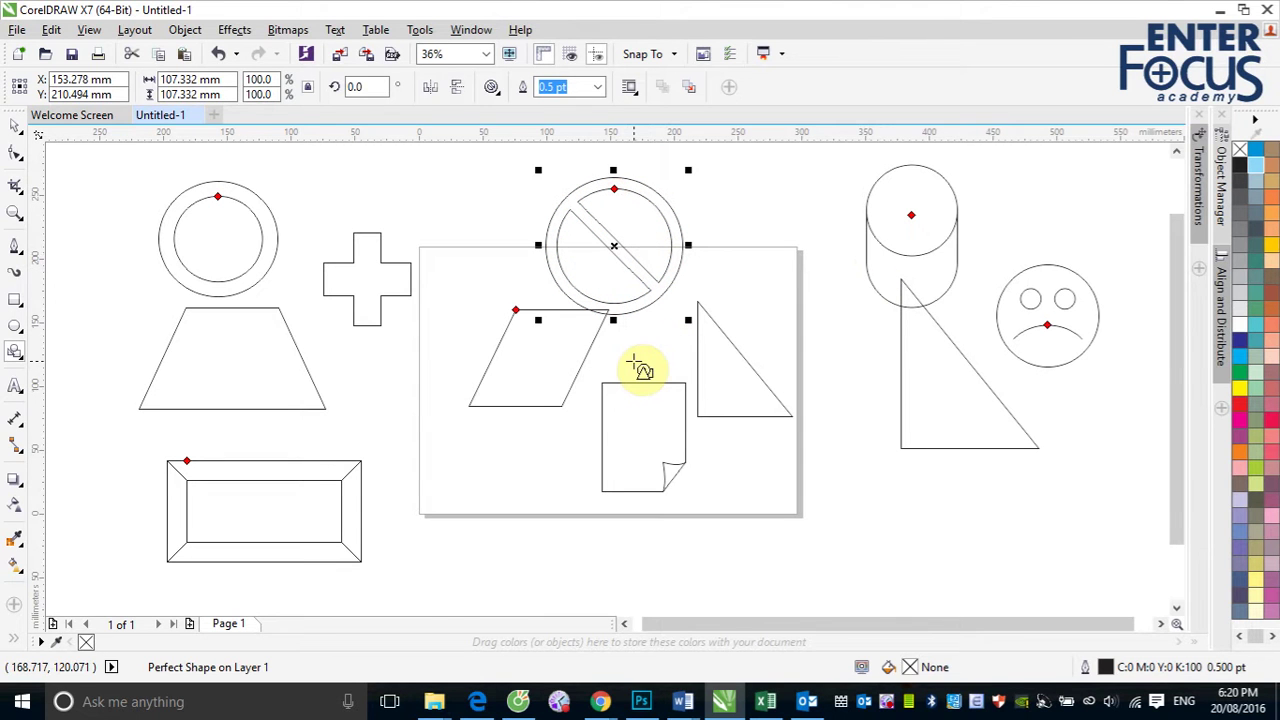
Draw a block arc beside the prohibition sign, extend it into a full ring and shorten it to an arc about 86 by 37 mm.
click(491, 90)
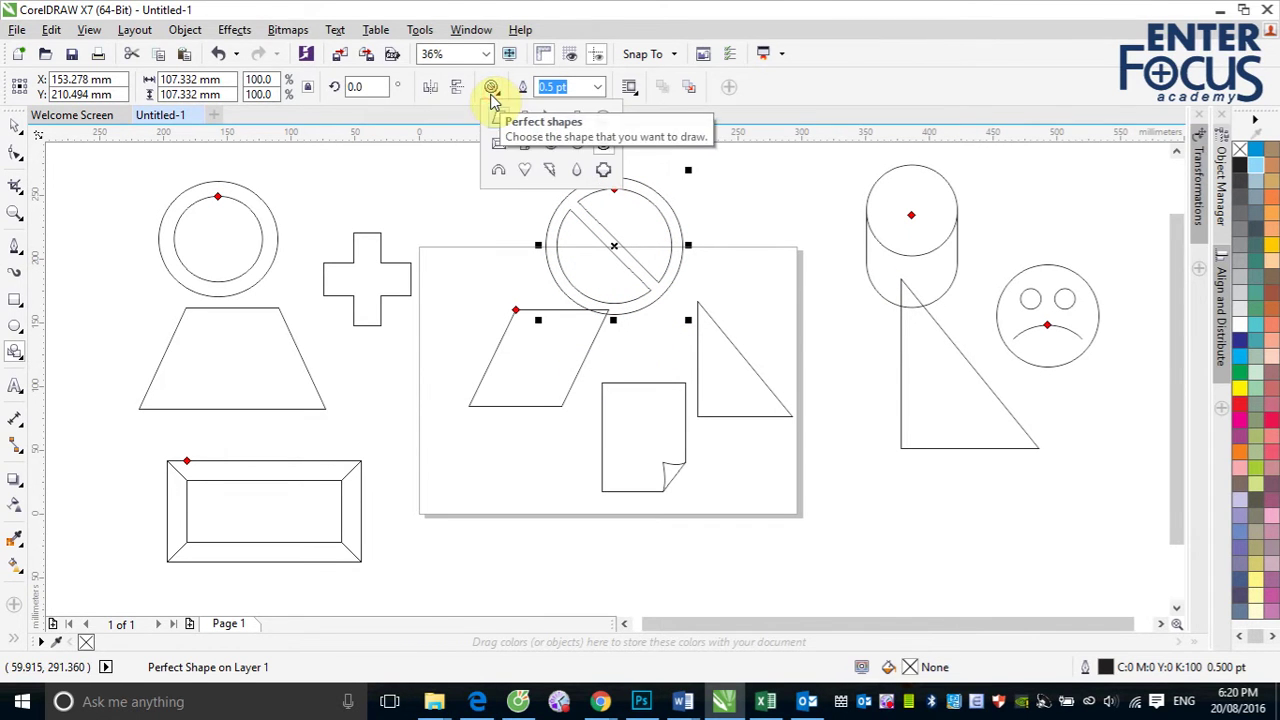
click(496, 169)
mouse_move(407, 184)
mouse_down()
mouse_move(510, 280)
mouse_move(520, 306)
mouse_up()
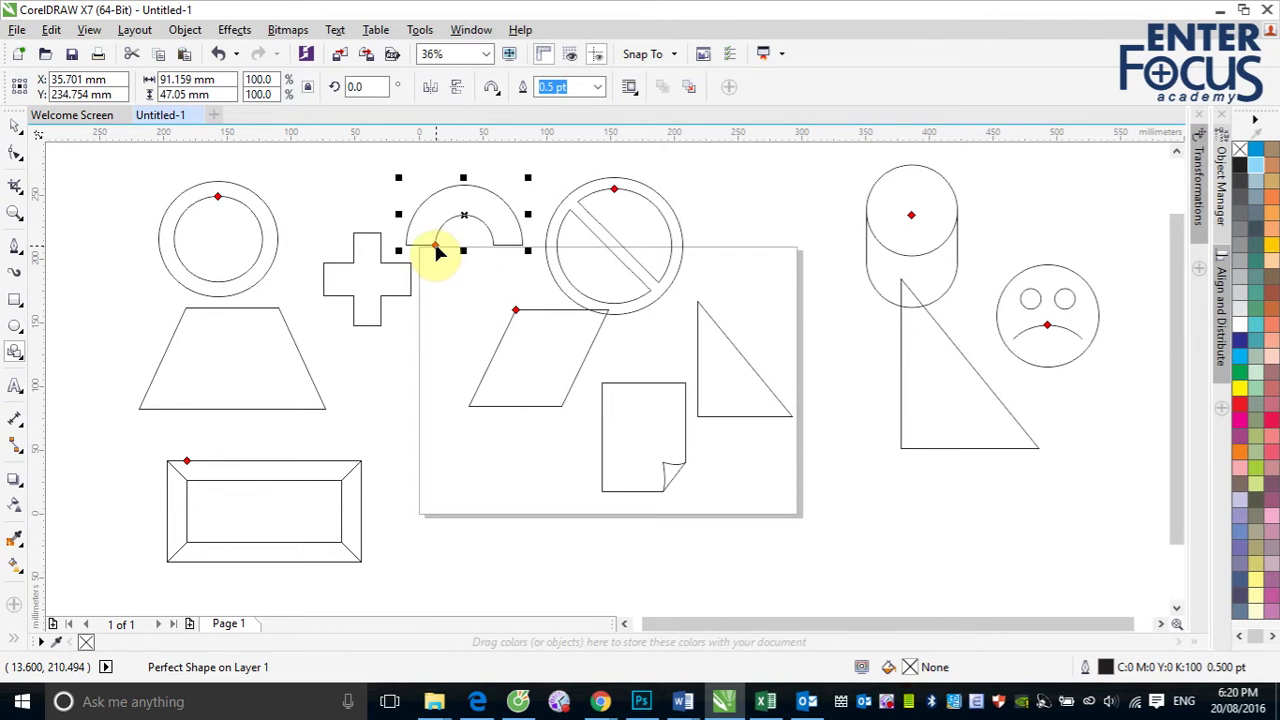
drag(434, 251, 464, 283)
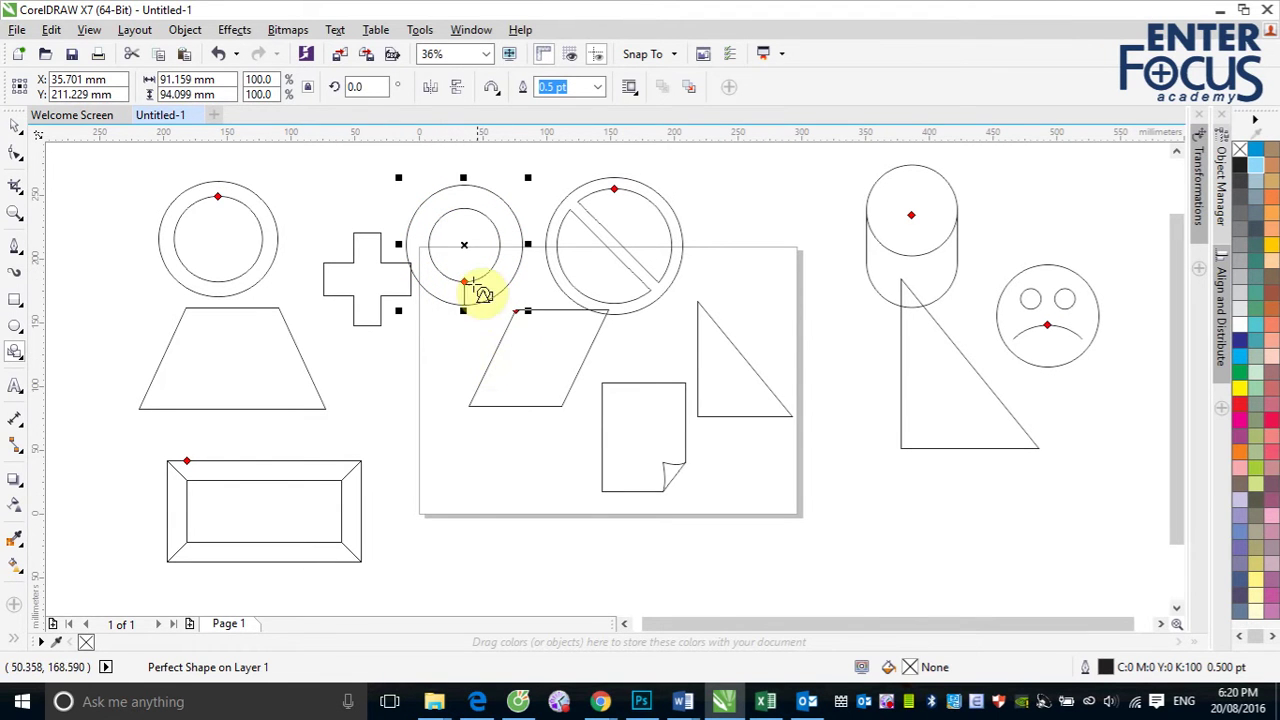
drag(465, 285, 427, 233)
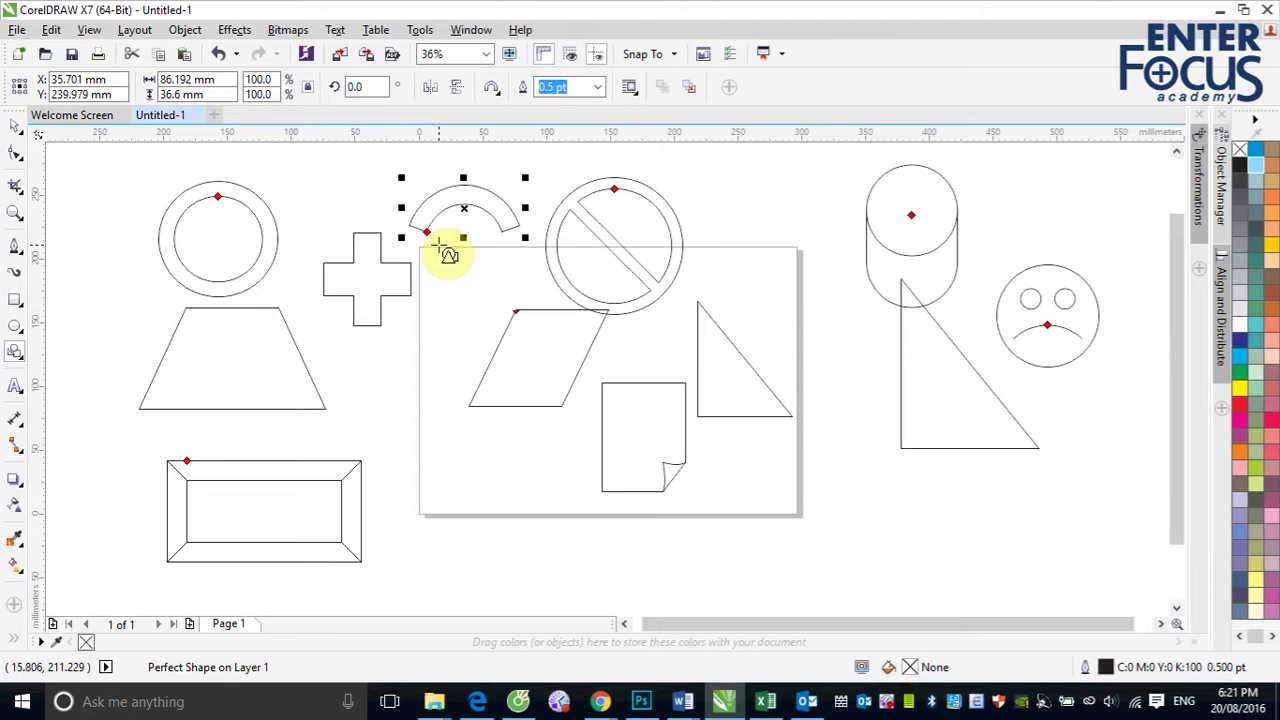
Draw a heart about 80 by 76 mm below the large right triangle.
click(491, 87)
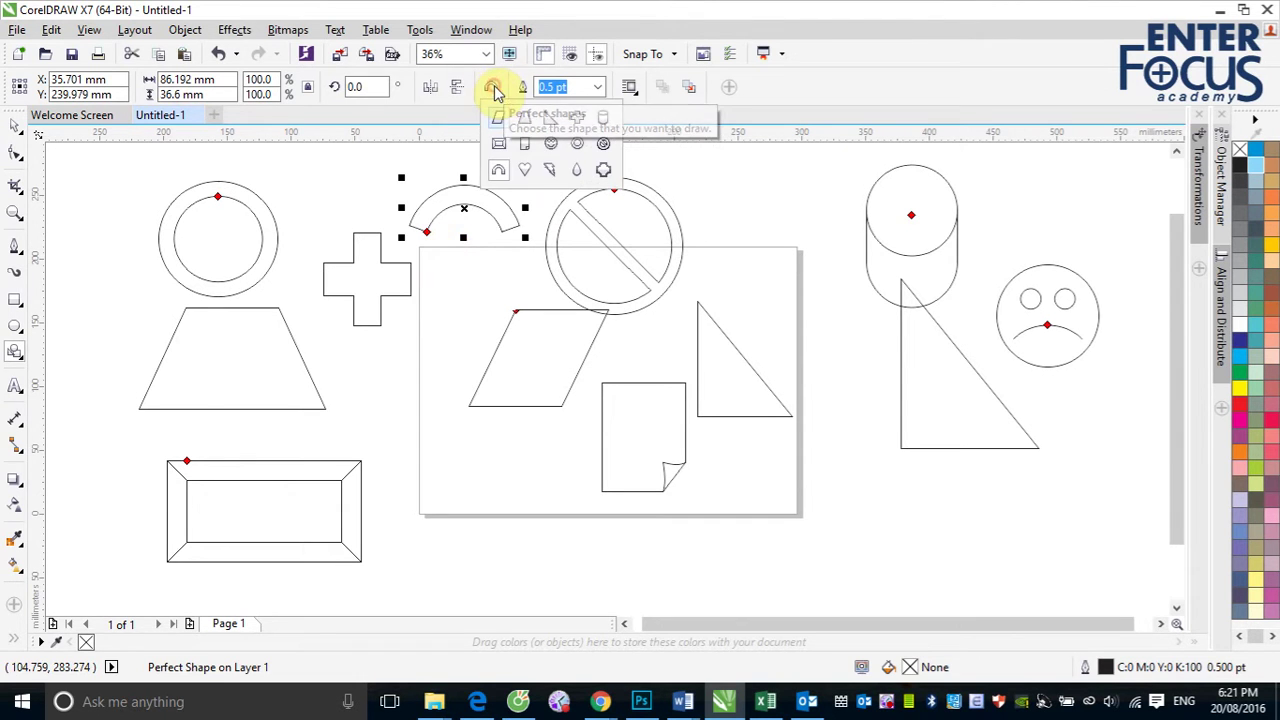
click(524, 169)
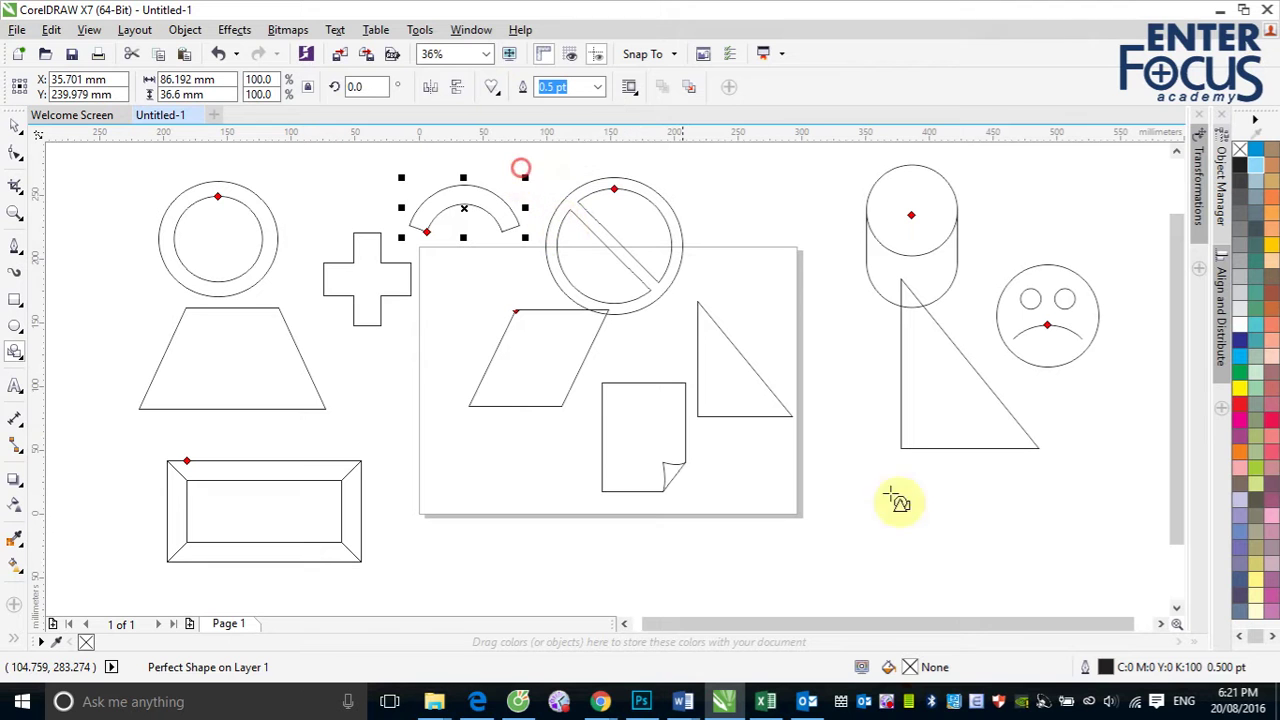
drag(848, 485, 950, 574)
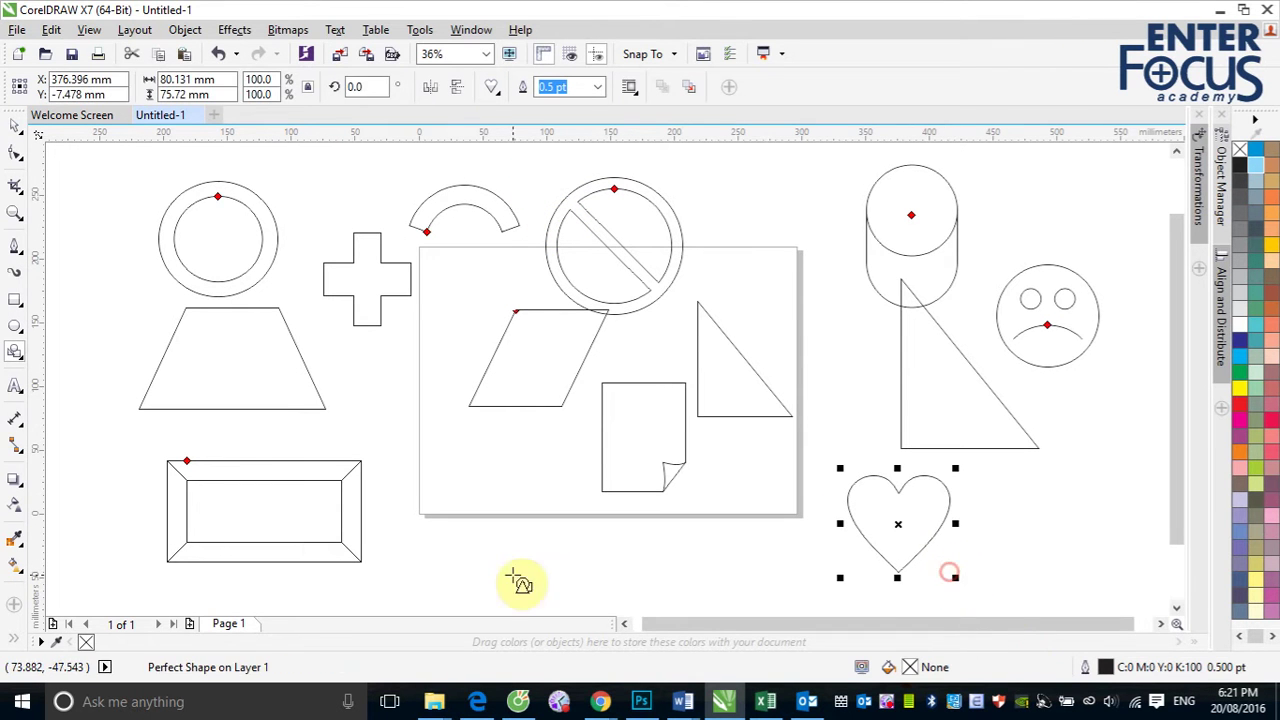
Draw a lightning bolt about 57 by 92 mm between the prohibition sign and the cylinder.
click(493, 89)
click(549, 169)
drag(737, 194, 815, 318)
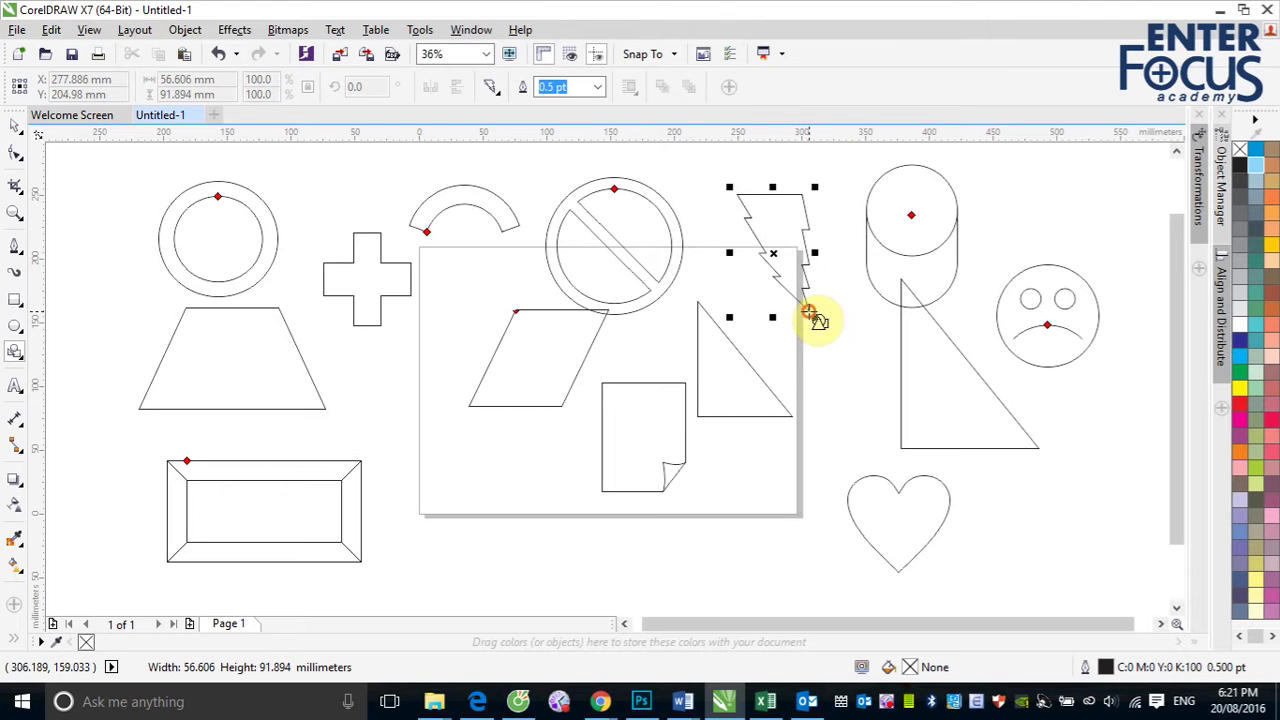
Draw a water drop about 46 by 68 mm inside the page's lower-left corner.
click(494, 89)
click(576, 169)
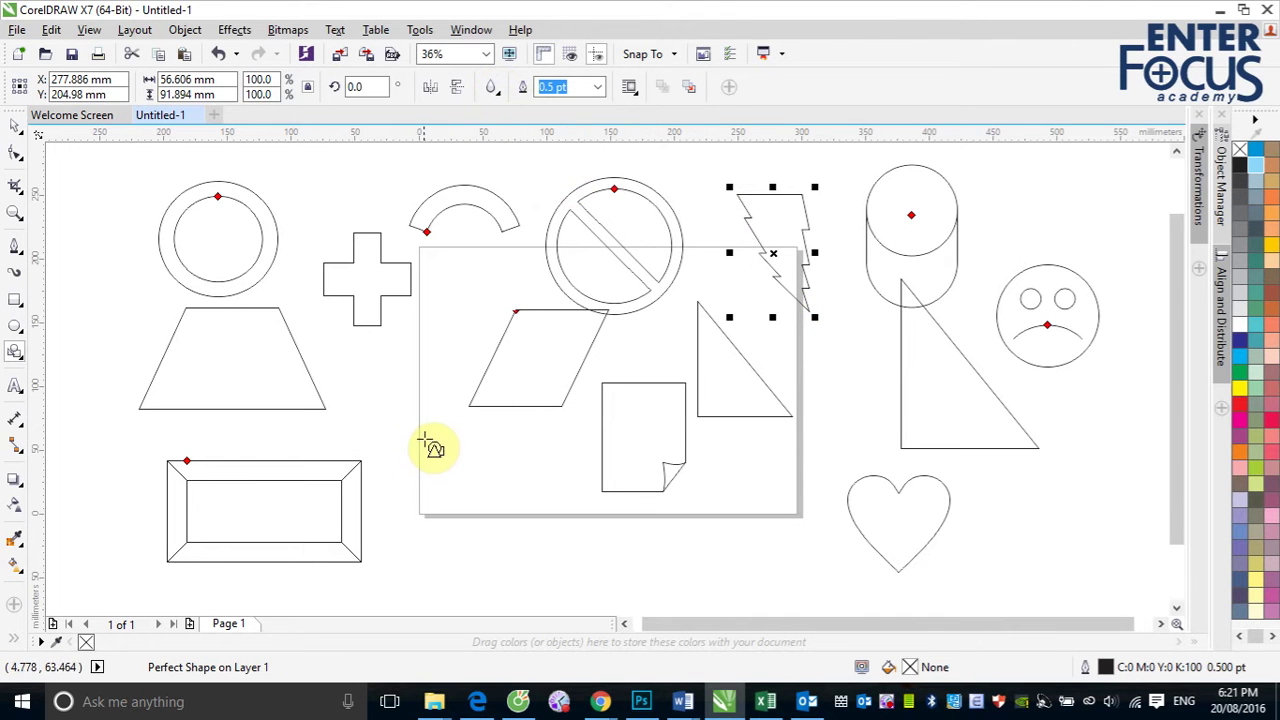
drag(429, 439, 493, 532)
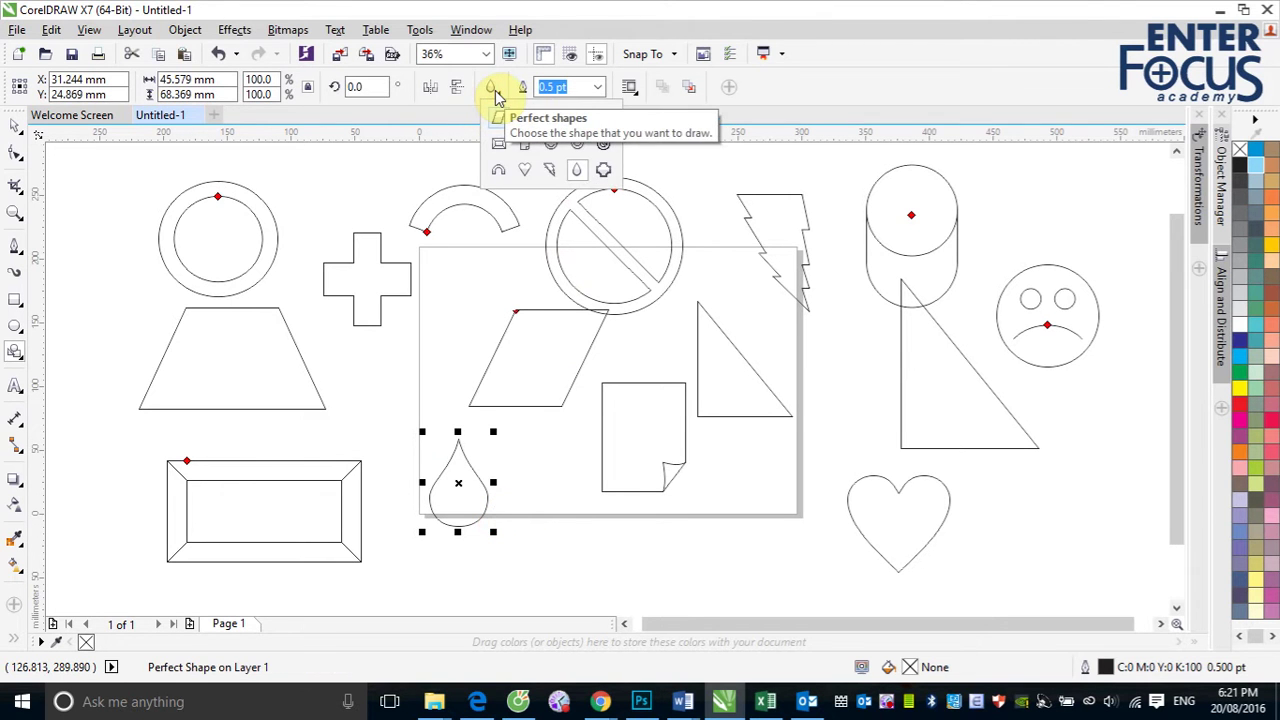
Draw a plaque shape with concave corners about 49 mm square beside the heart and deepen its corner cut-outs.
click(494, 89)
click(603, 169)
drag(1026, 501, 1088, 561)
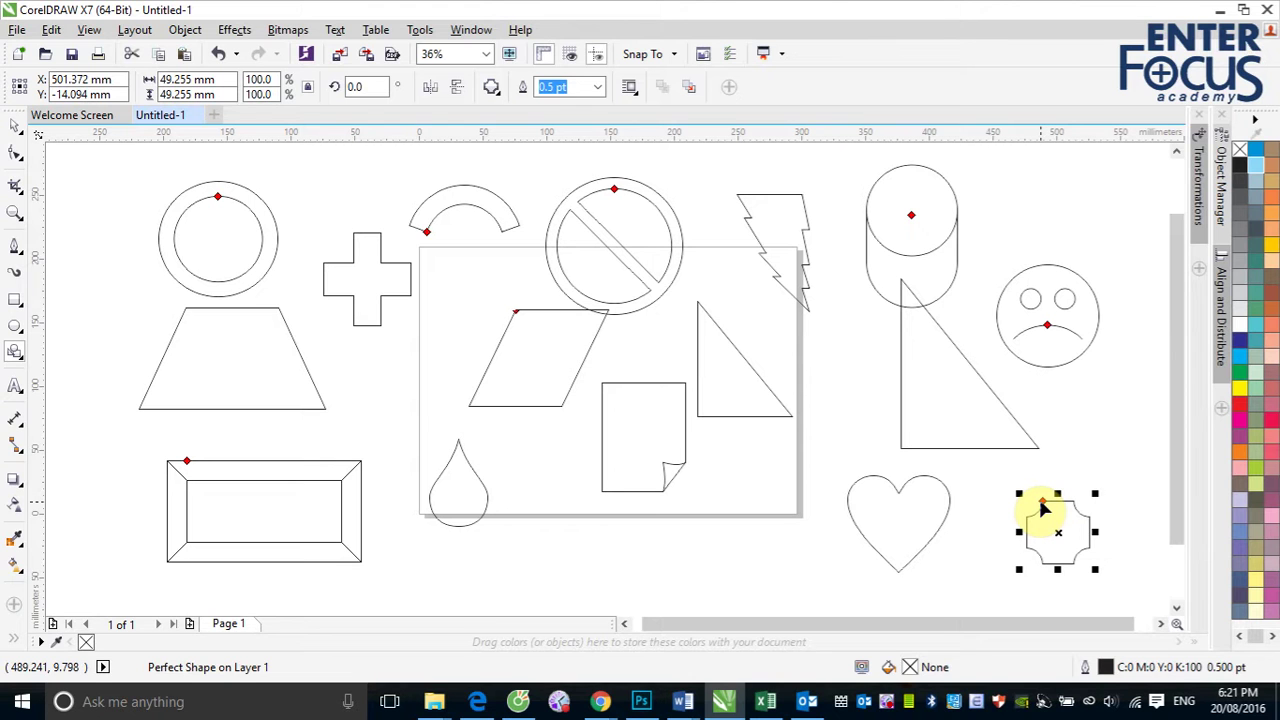
drag(1043, 508, 1050, 512)
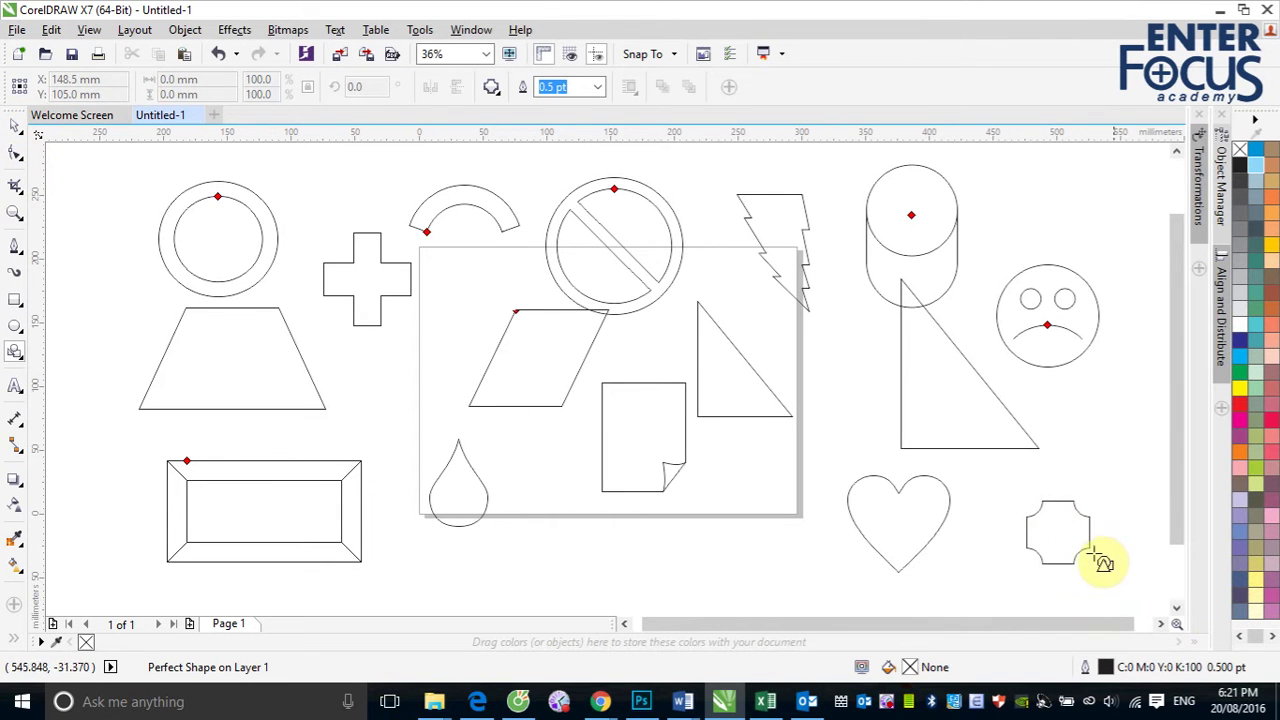
click(1062, 545)
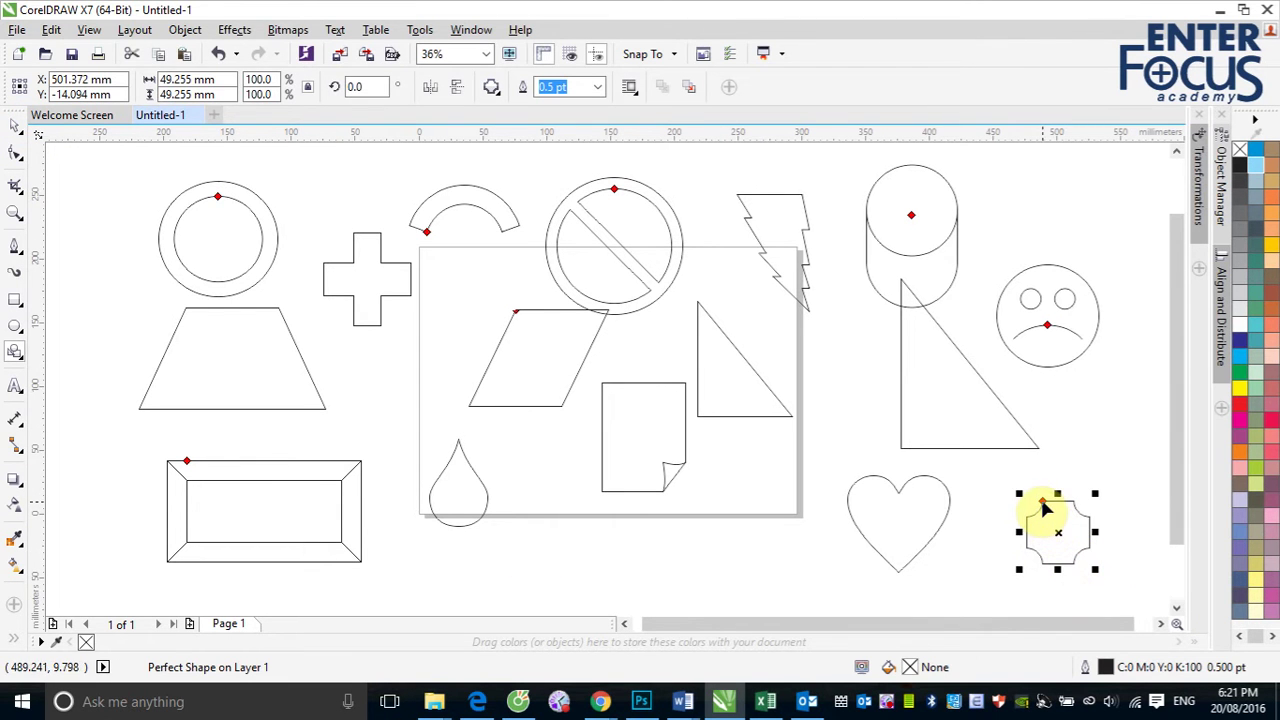
mouse_move(1043, 502)
mouse_down()
mouse_move(1015, 504)
mouse_move(1049, 519)
mouse_up()
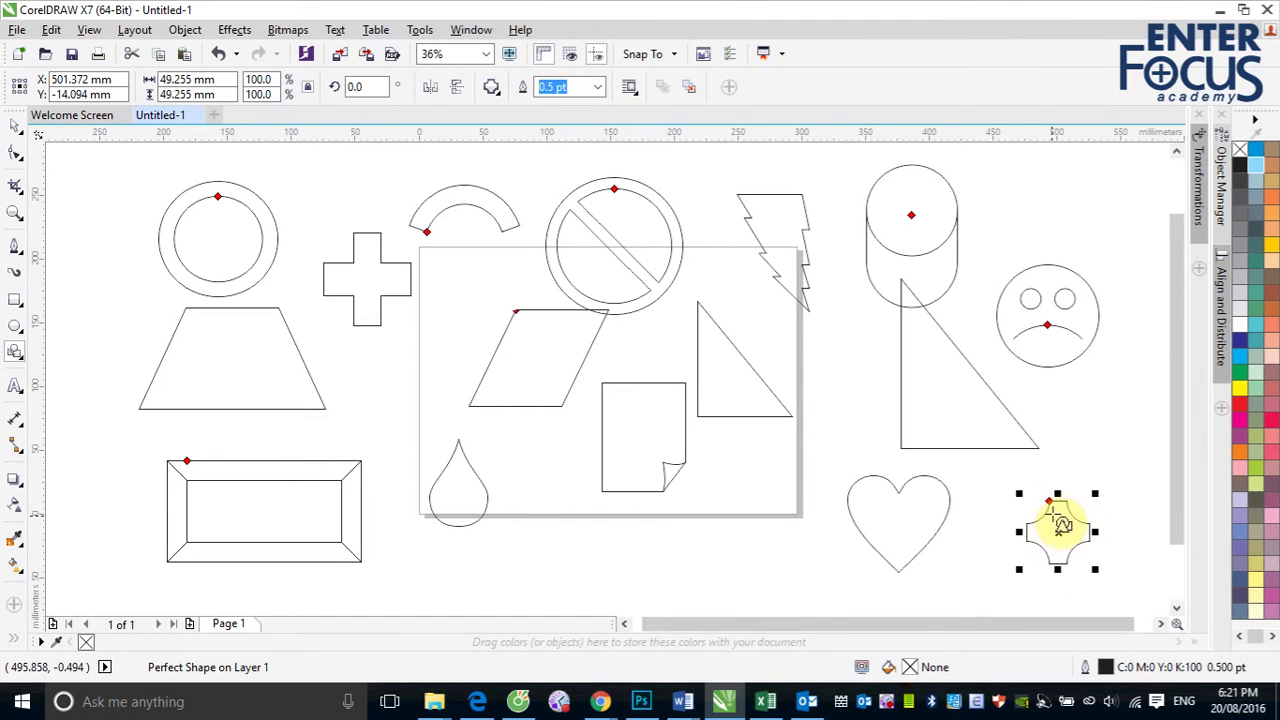
Select all the shapes at once, look over the Select All commands for objects, text and guidelines, and clear the selection.
click(13, 127)
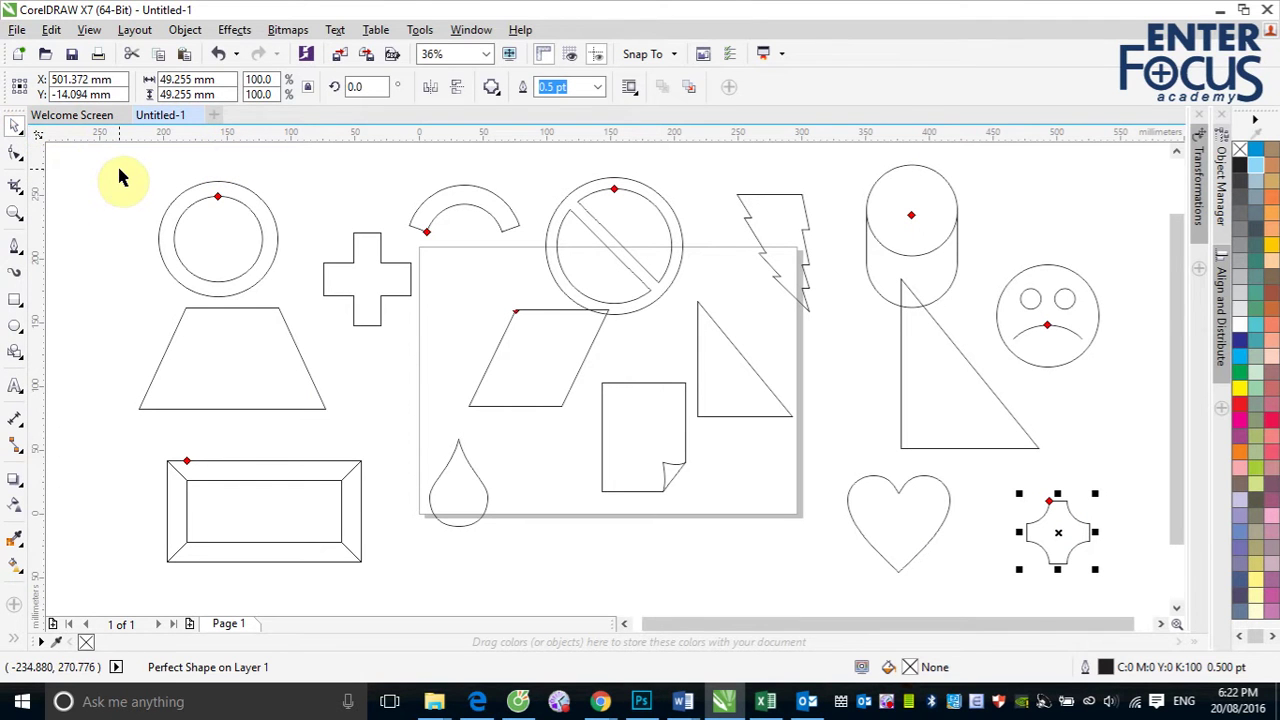
key(ctrl+a)
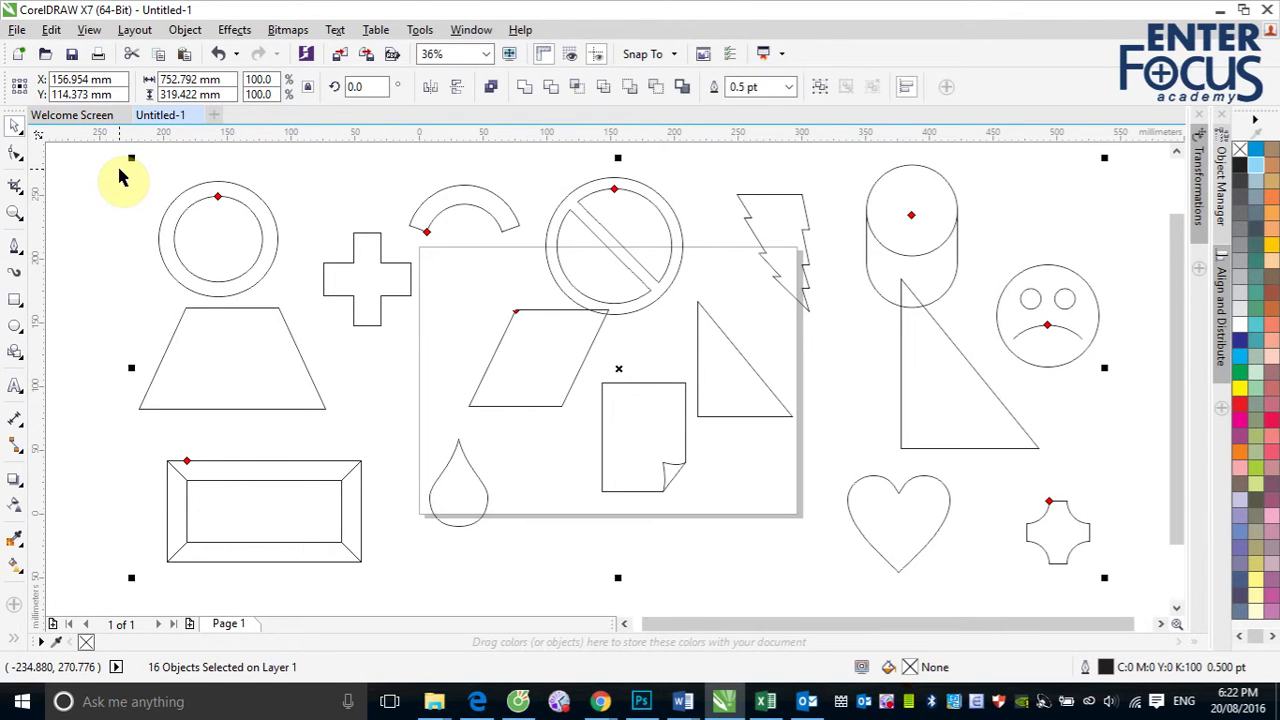
click(75, 229)
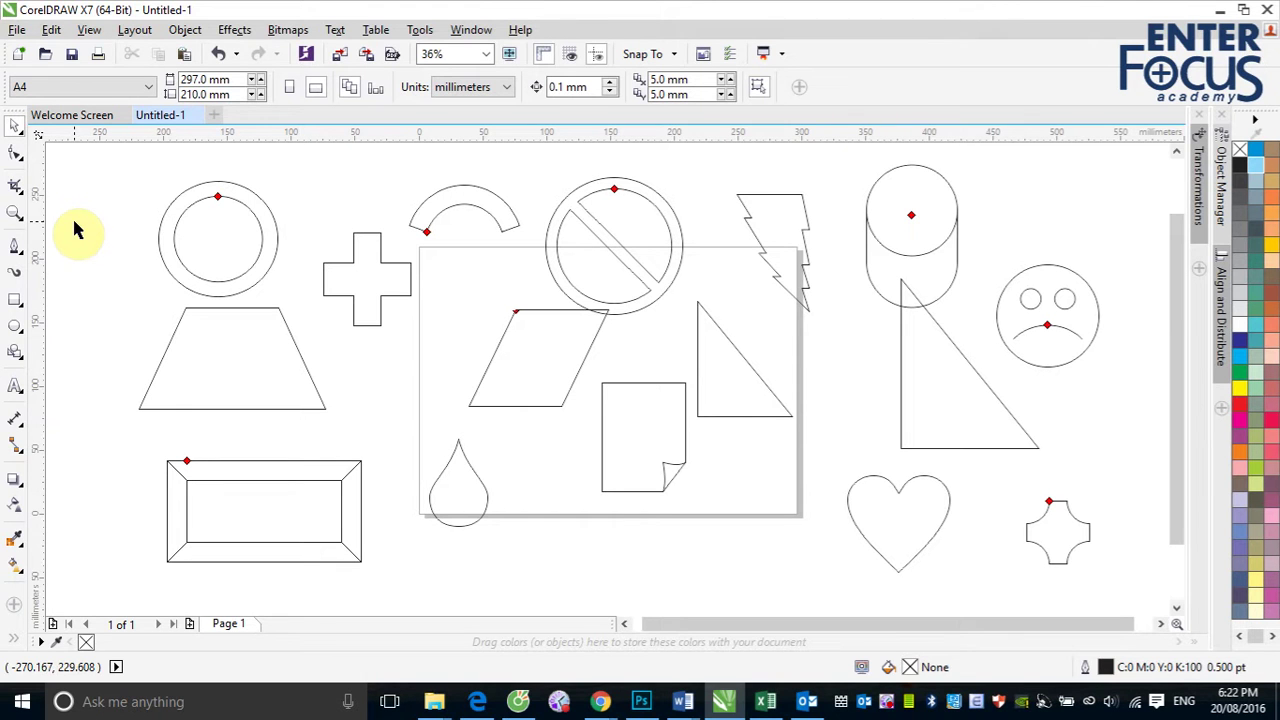
click(51, 29)
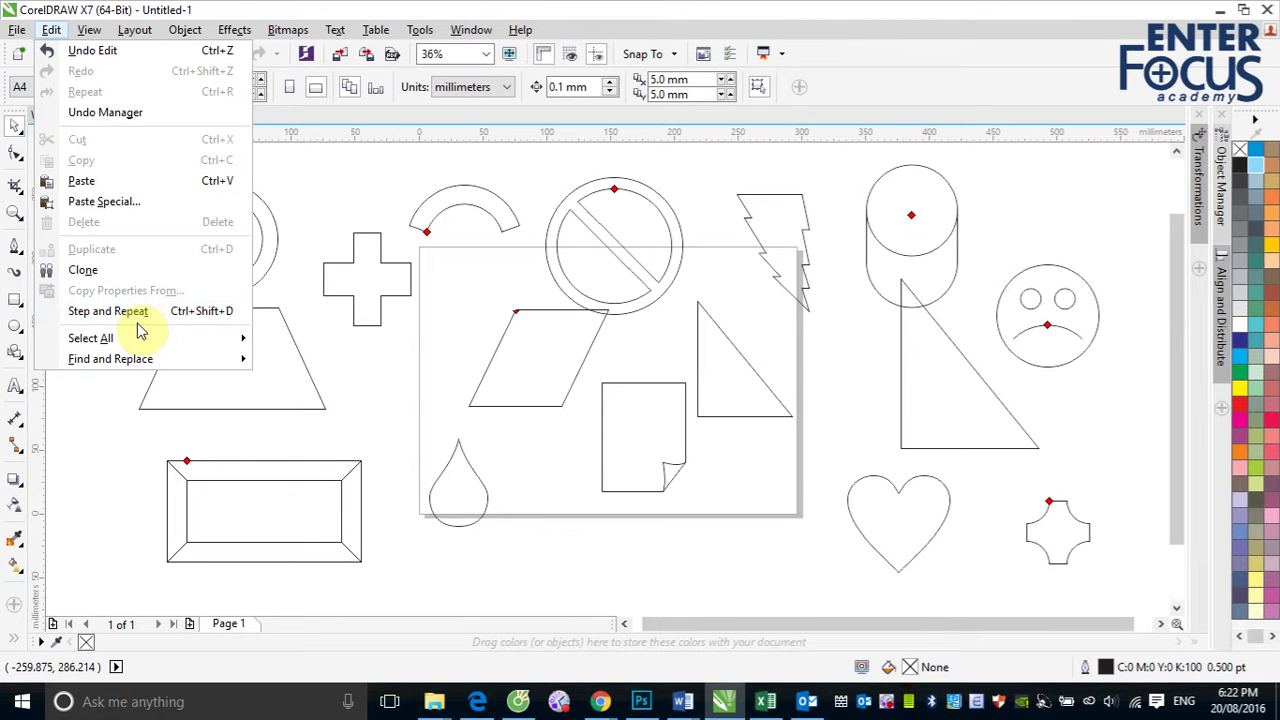
mouse_move(177, 33)
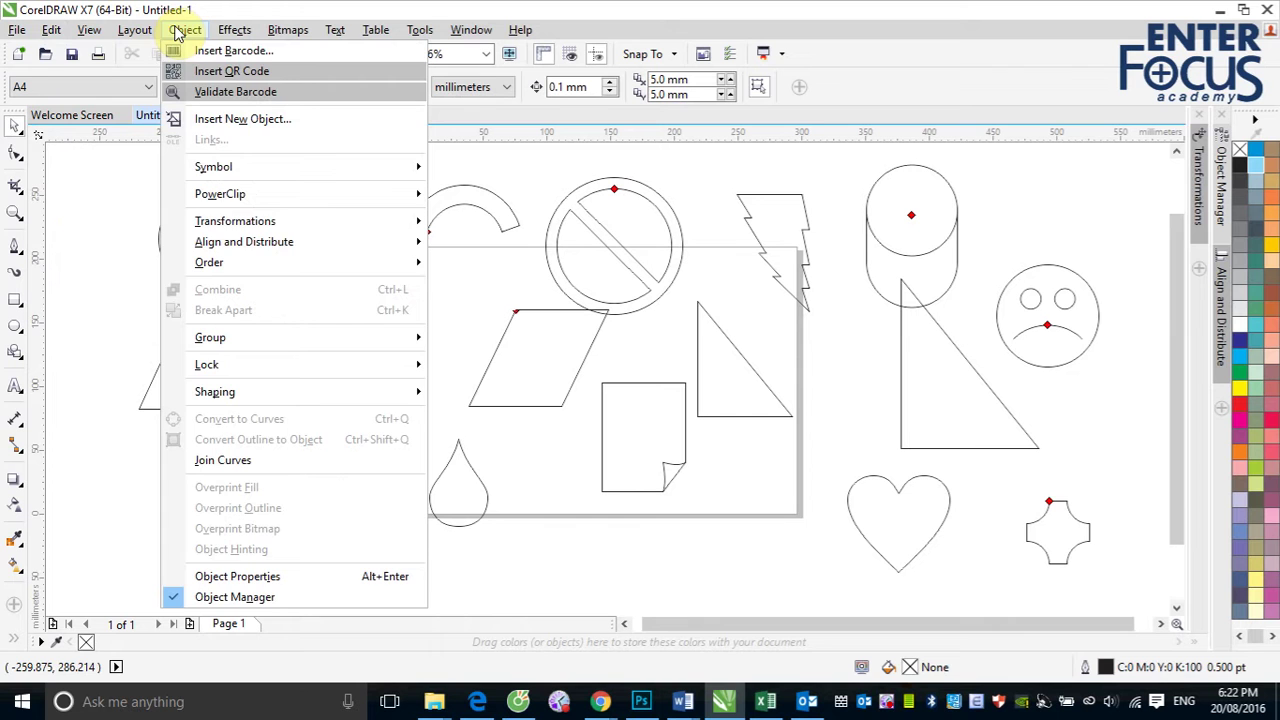
mouse_move(52, 33)
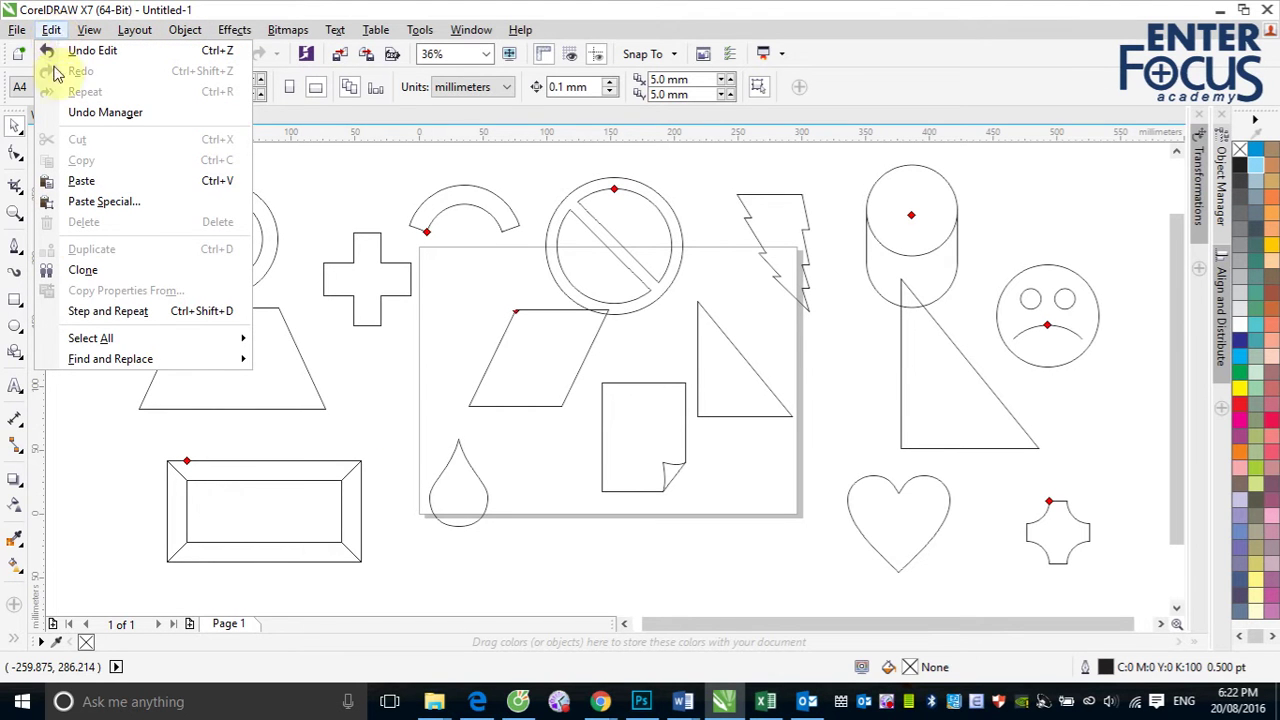
mouse_move(128, 341)
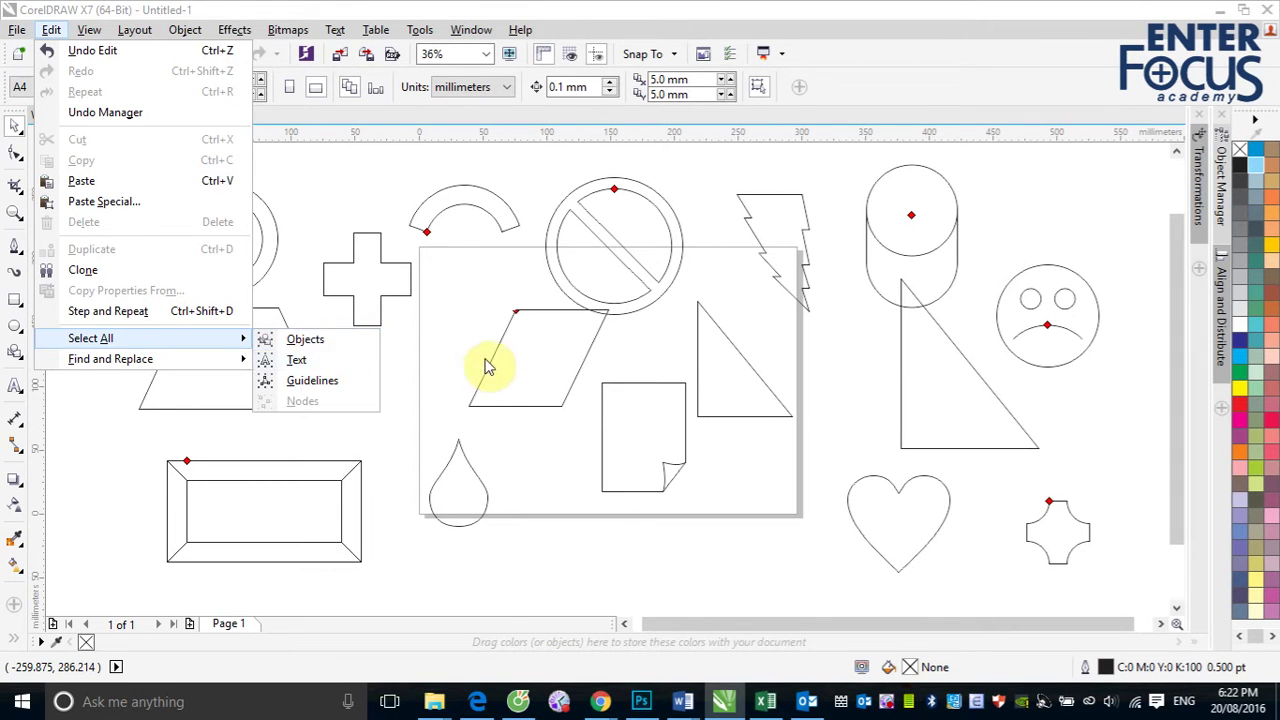
click(429, 320)
key(ctrl+a)
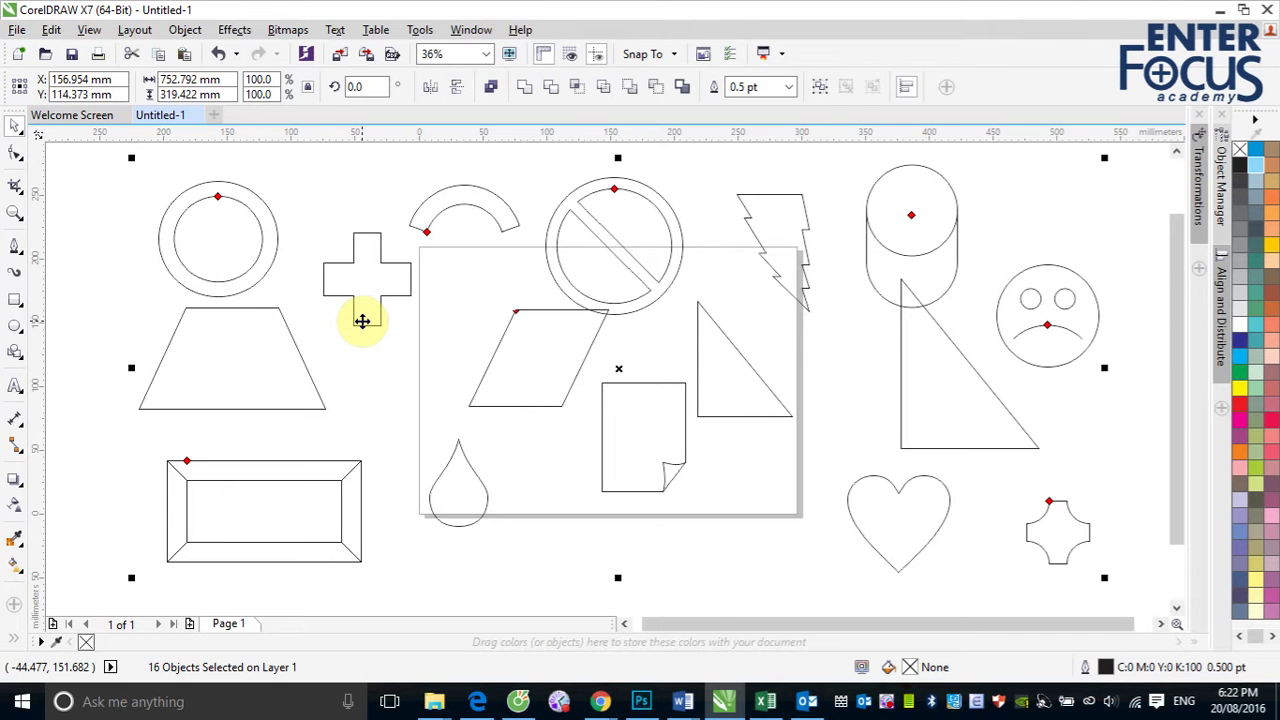
click(82, 280)
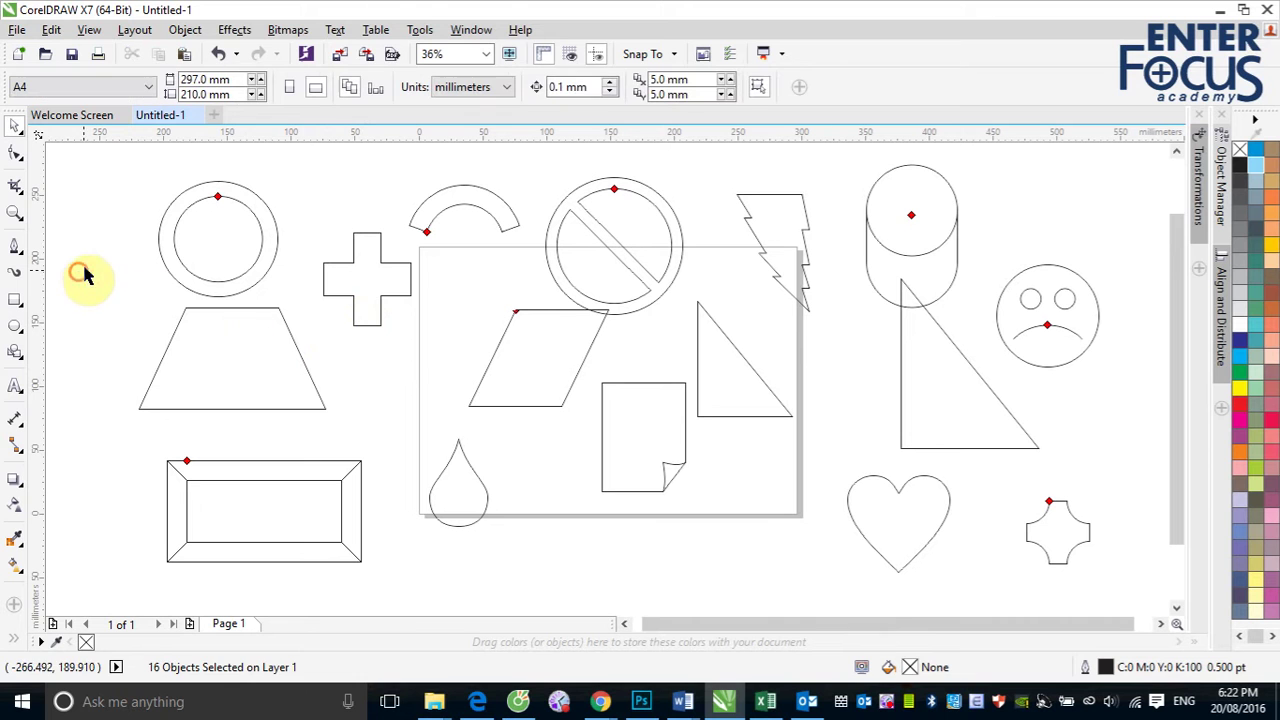
Select all the drawn shapes and delete them to empty the drawing.
double_click(16, 133)
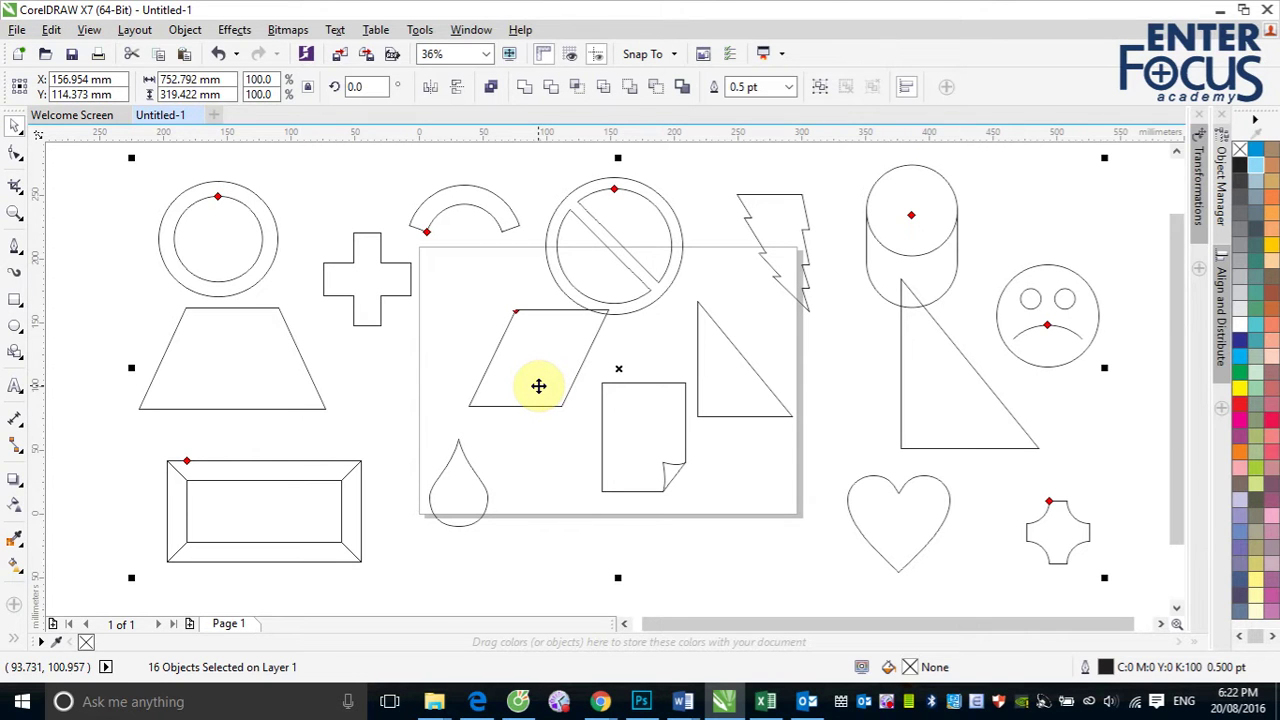
key(Delete)
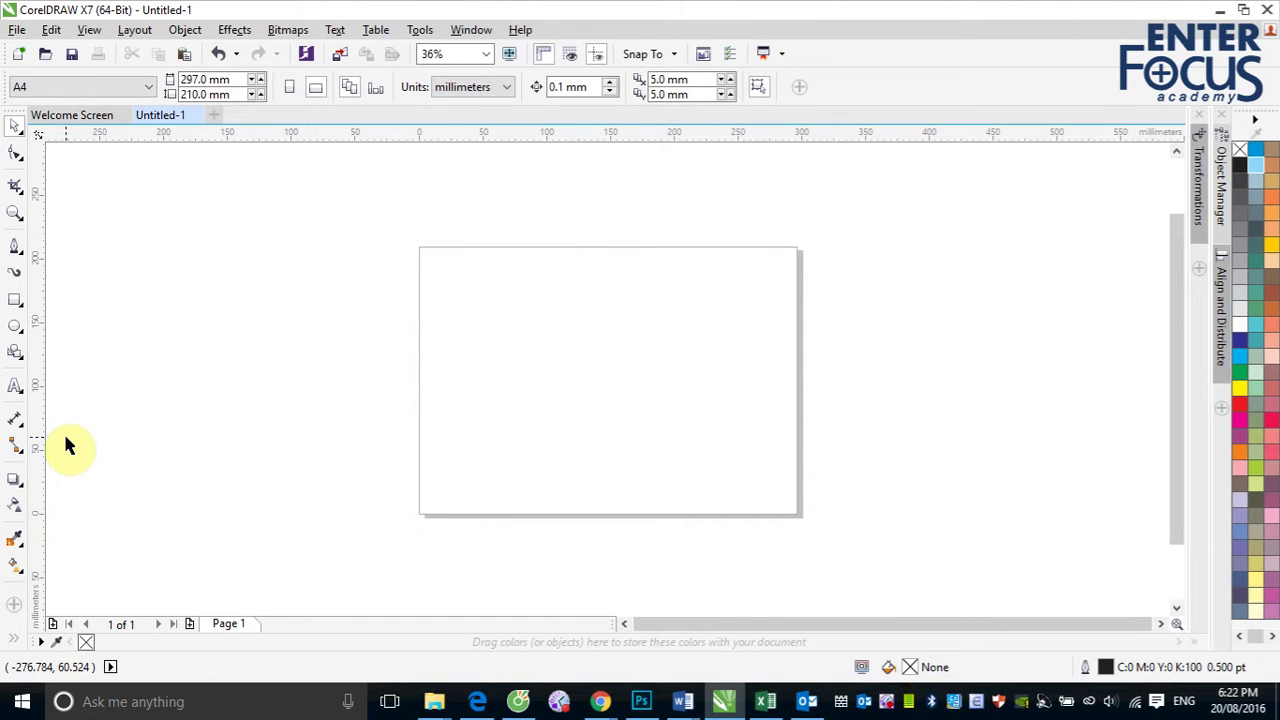
With the Arrow Shapes tool, draw a right-pointing arrow about 198 by 50 mm on the page and slightly thin its shaft.
click(20, 358)
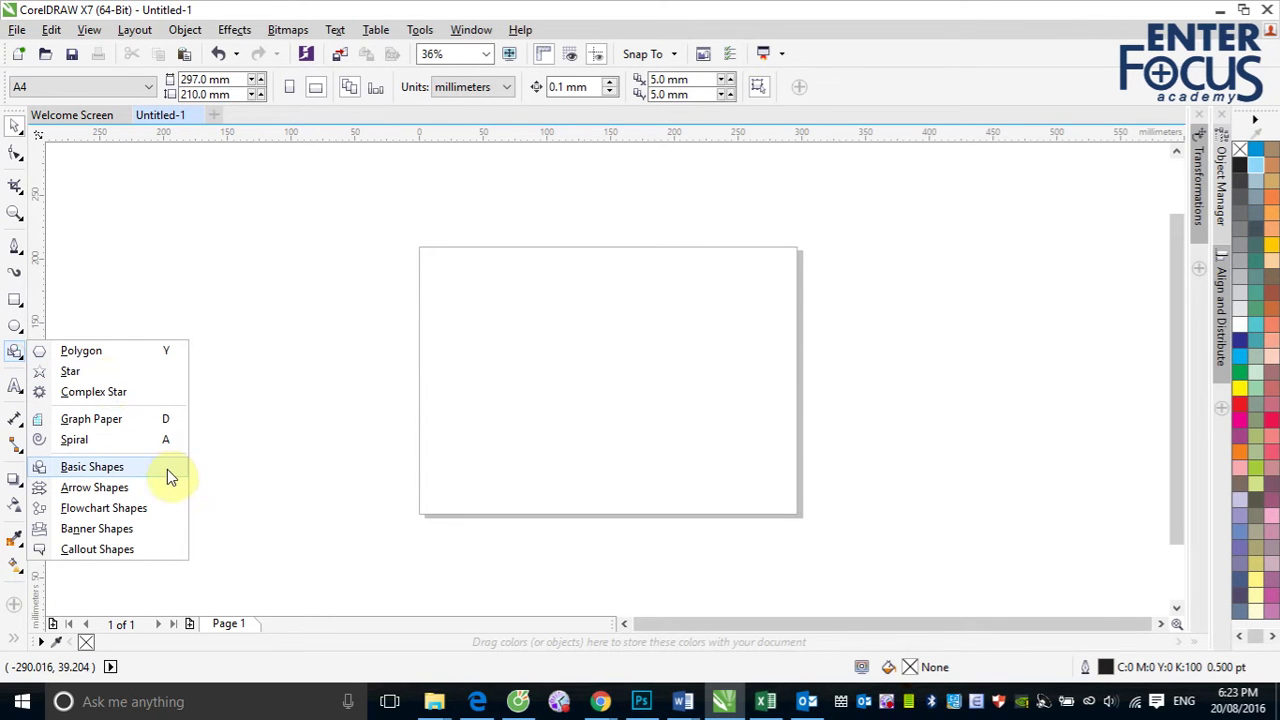
click(95, 487)
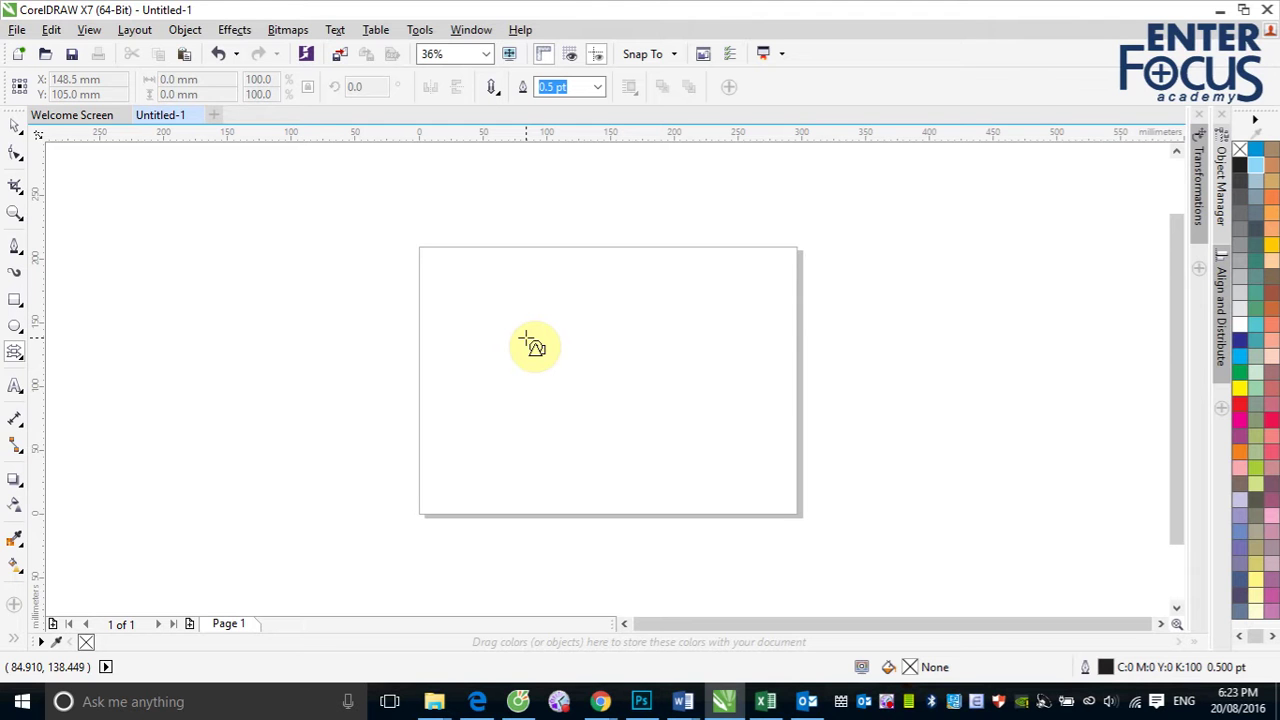
click(496, 89)
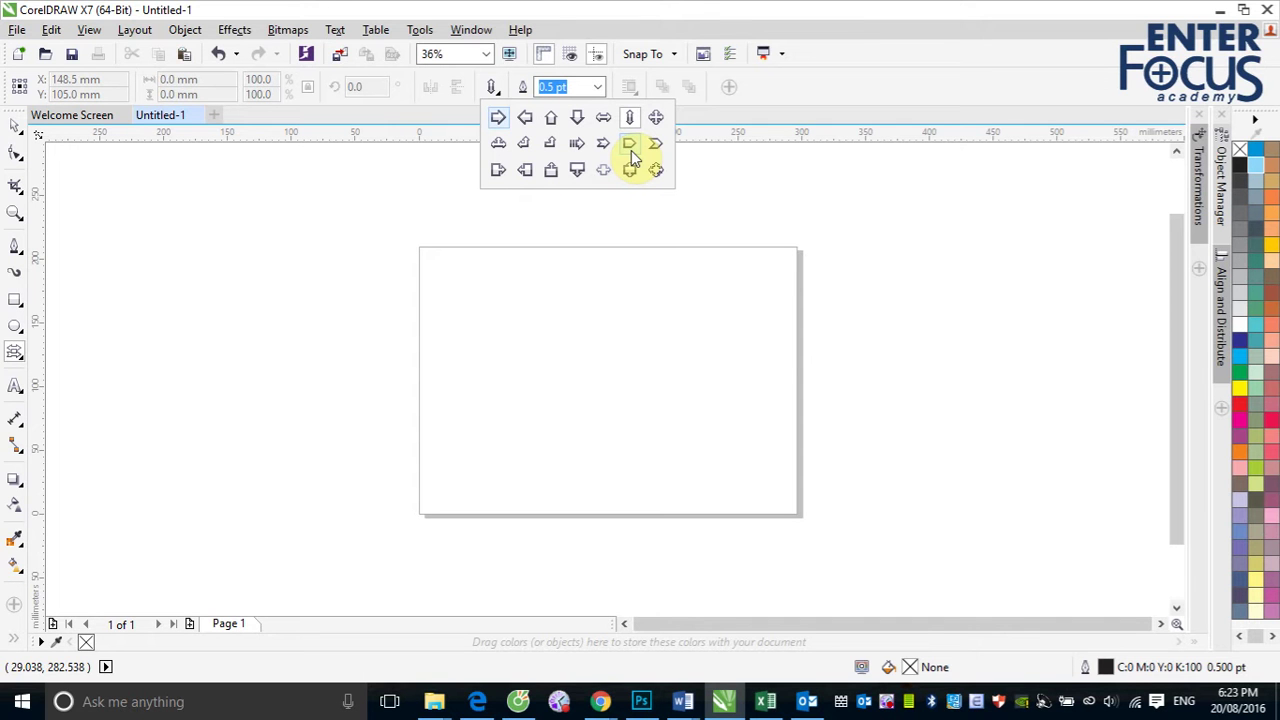
click(503, 118)
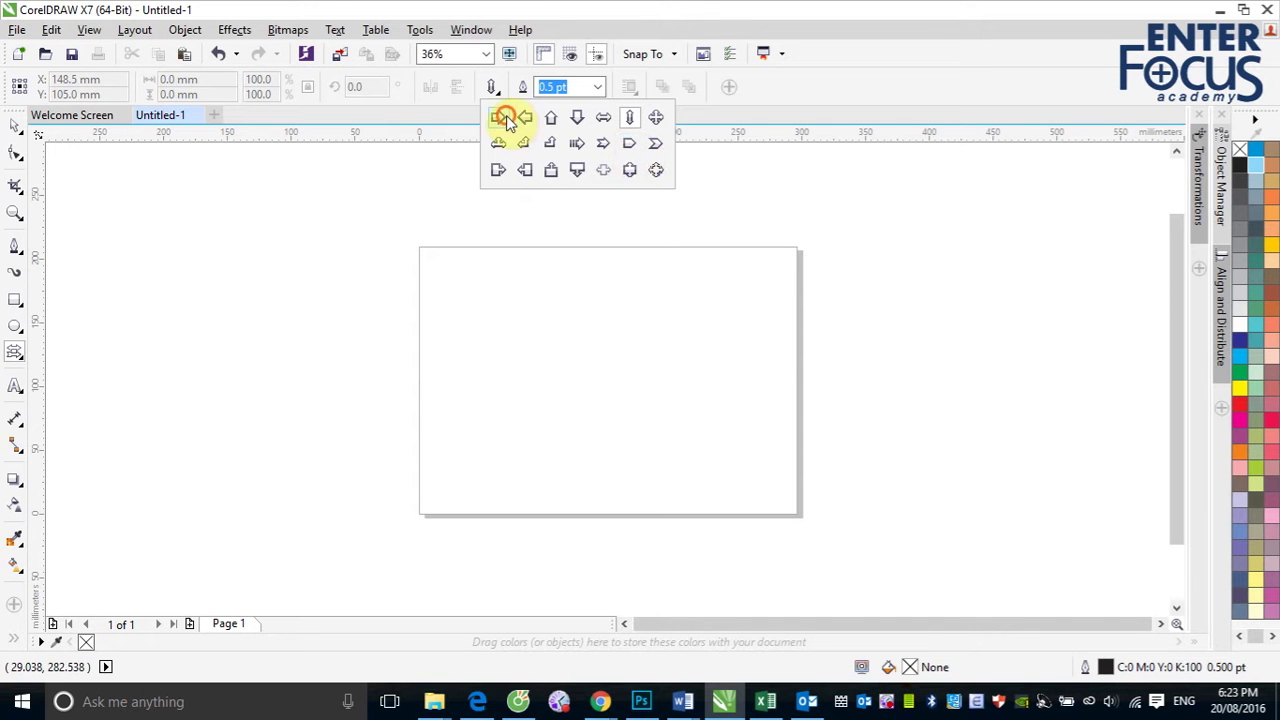
drag(486, 331, 740, 397)
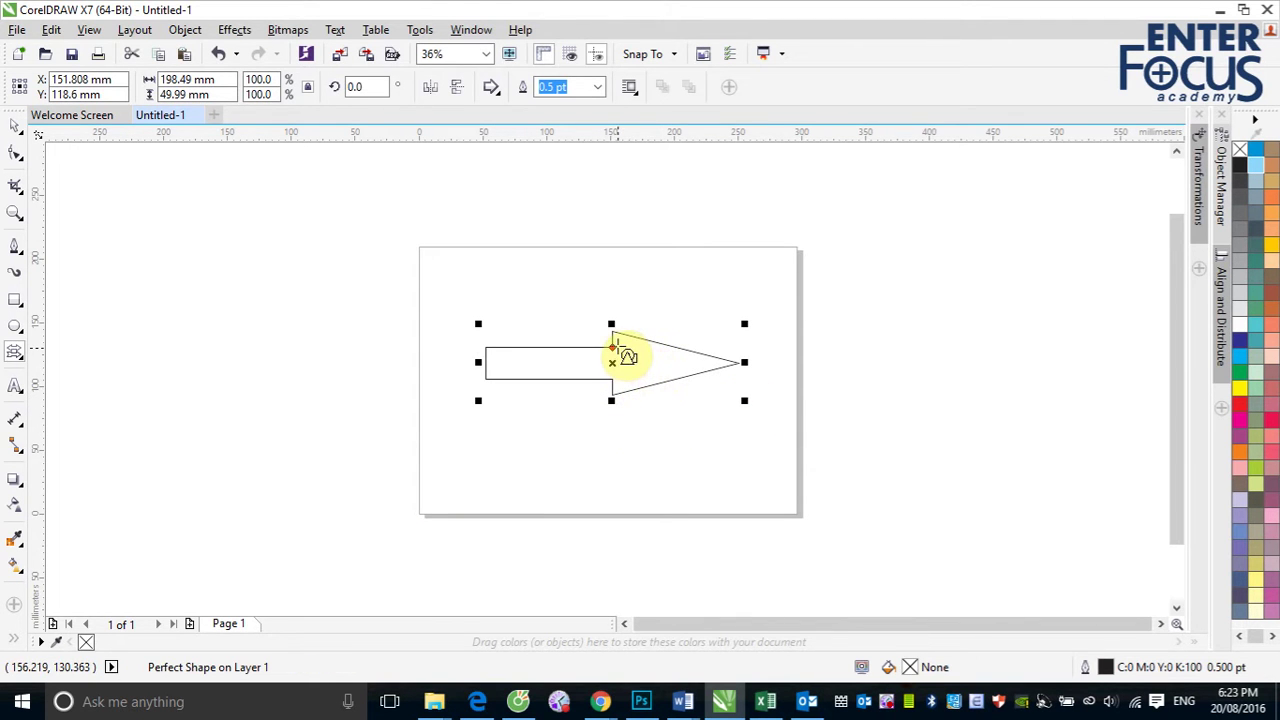
mouse_move(614, 350)
mouse_down()
mouse_move(700, 362)
mouse_move(614, 350)
mouse_up()
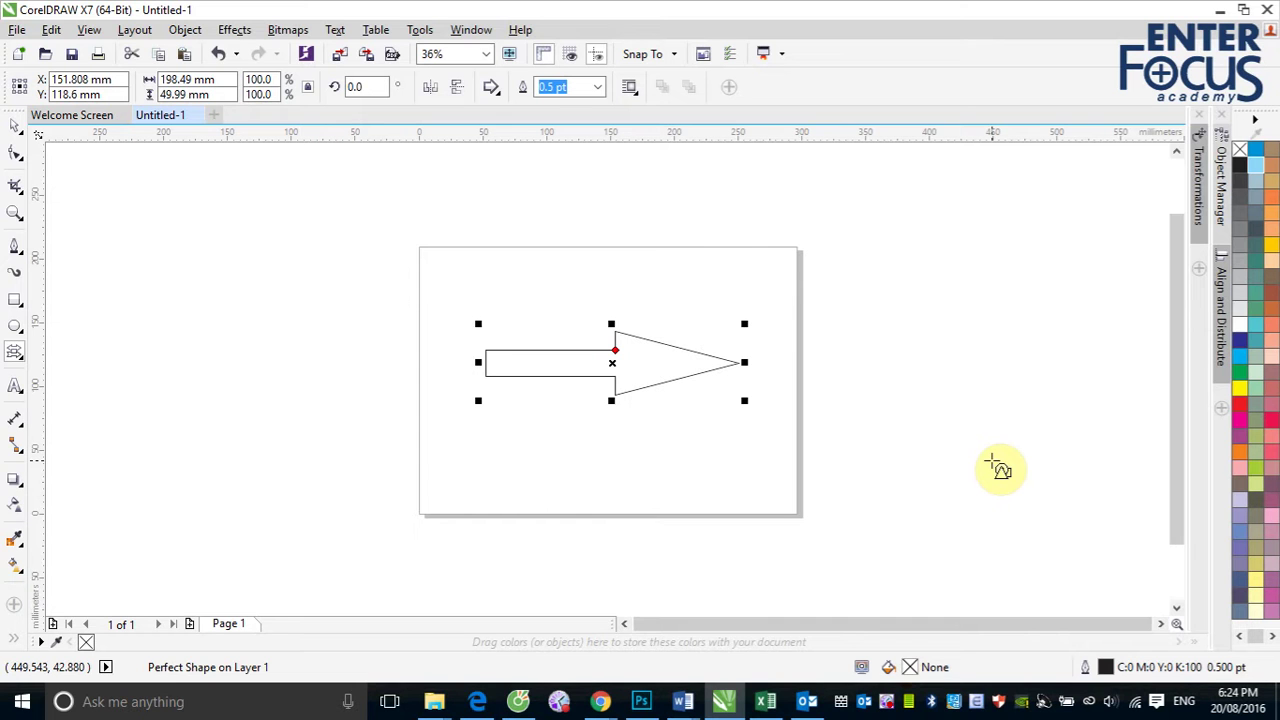
Draw a horizontal double-headed arrow about 212 by 54 mm to the right of the page, shorten its heads and thin its shaft.
click(490, 90)
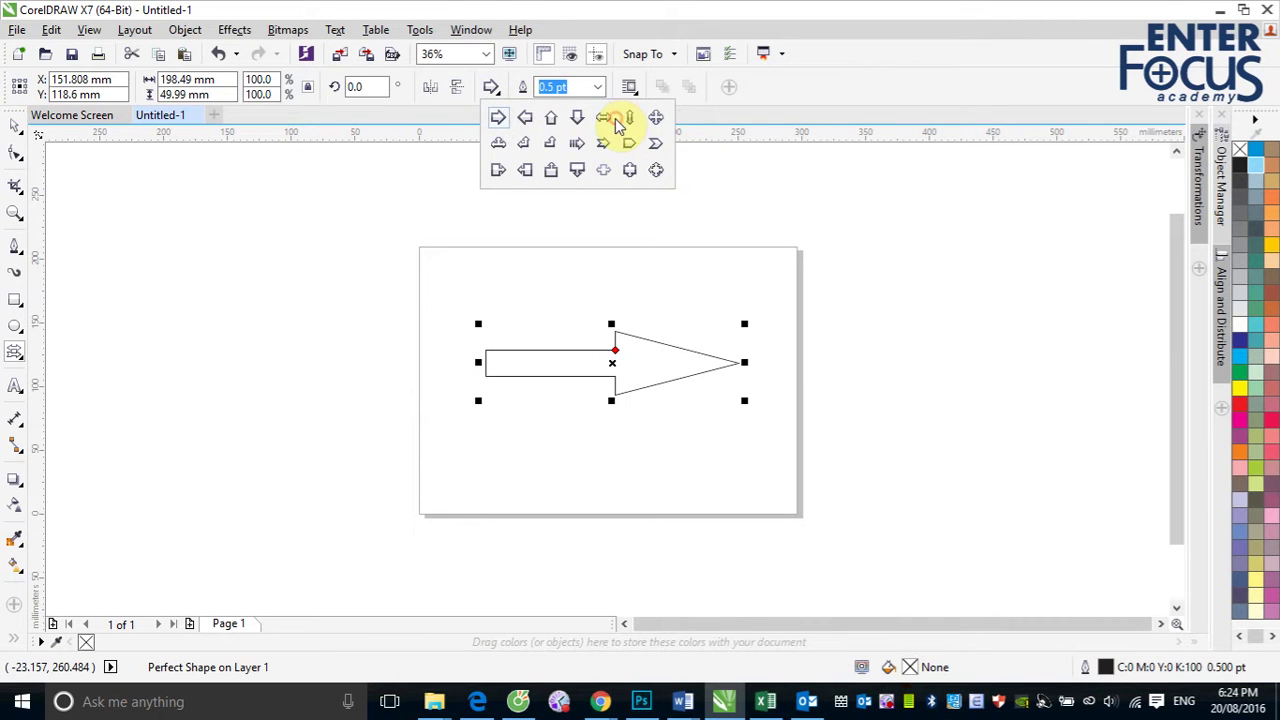
click(605, 119)
drag(830, 258, 1106, 331)
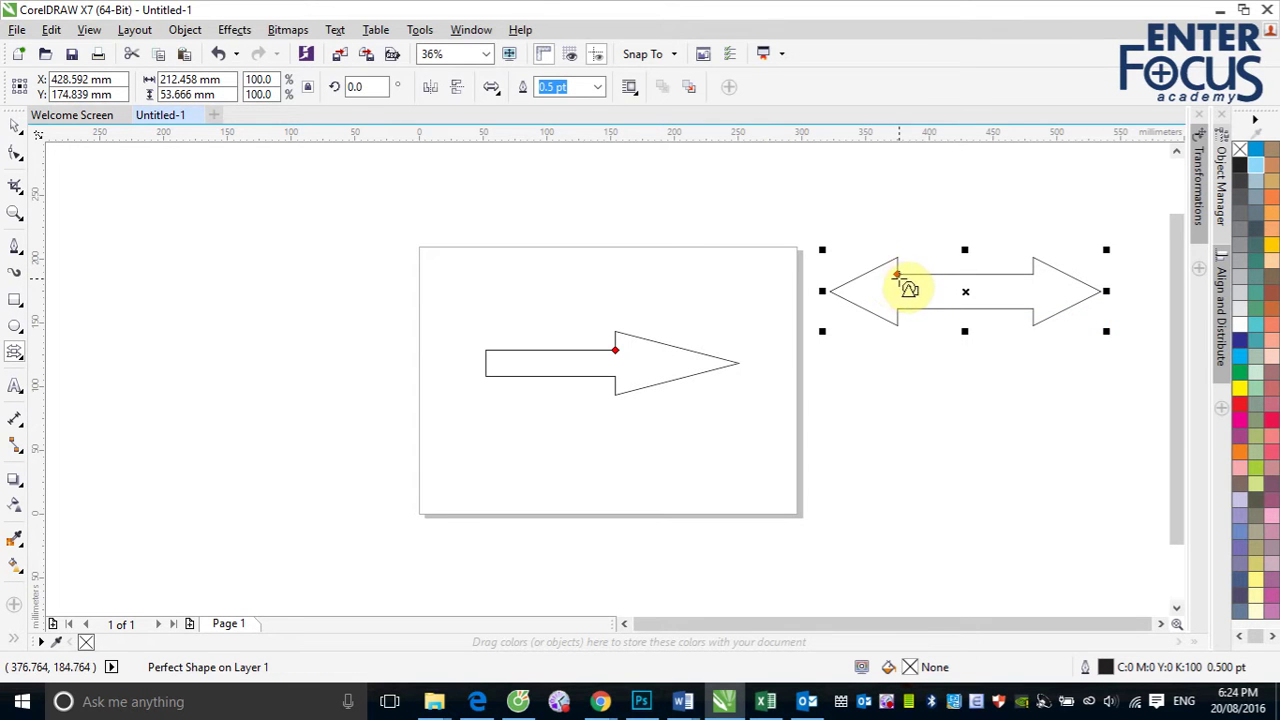
mouse_move(897, 275)
mouse_down()
mouse_move(899, 291)
mouse_move(880, 280)
mouse_up()
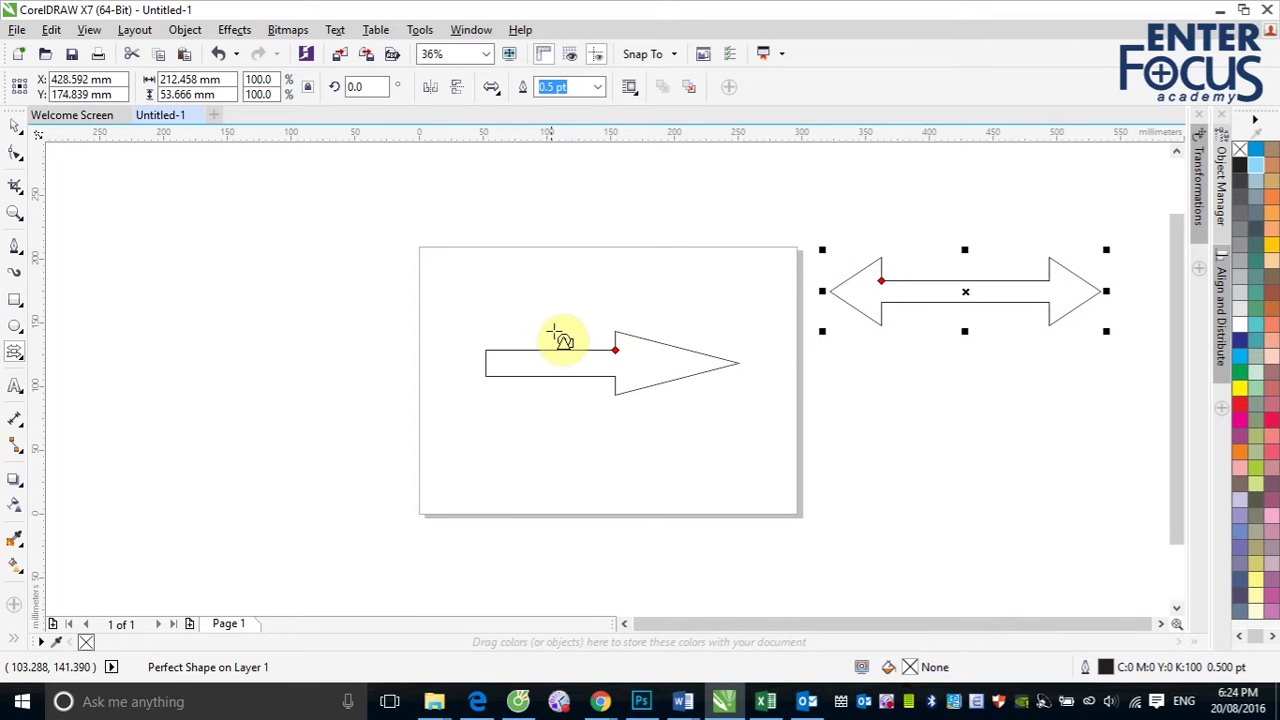
Draw a four-way arrow about 110 by 107 mm to the left of the page, enlarge its heads and moderately narrow its shafts.
click(493, 90)
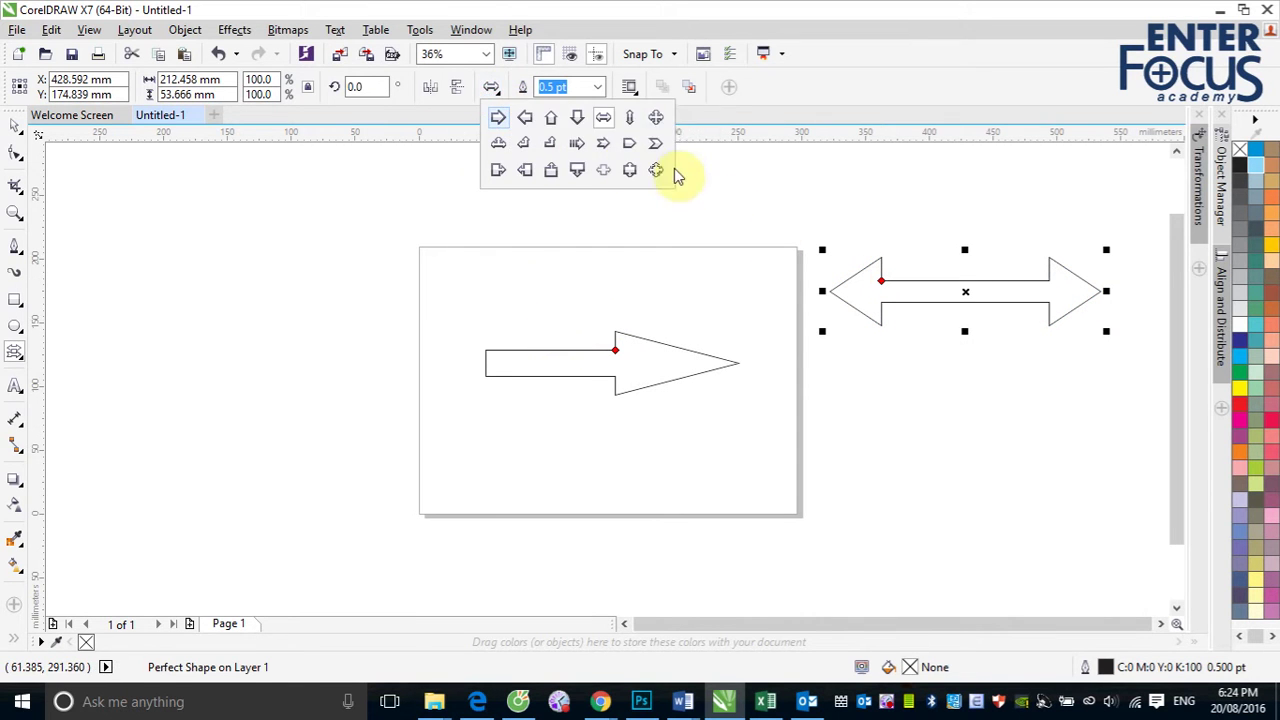
click(661, 125)
drag(224, 288, 366, 427)
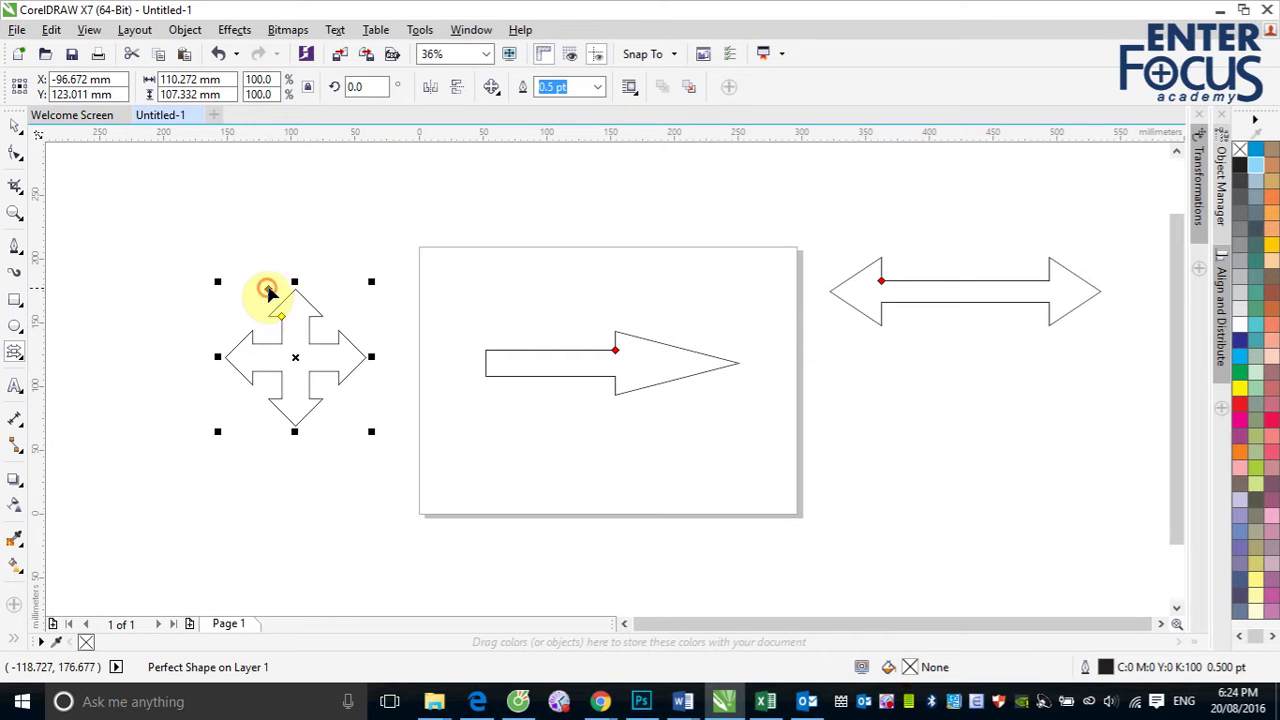
drag(268, 289, 289, 323)
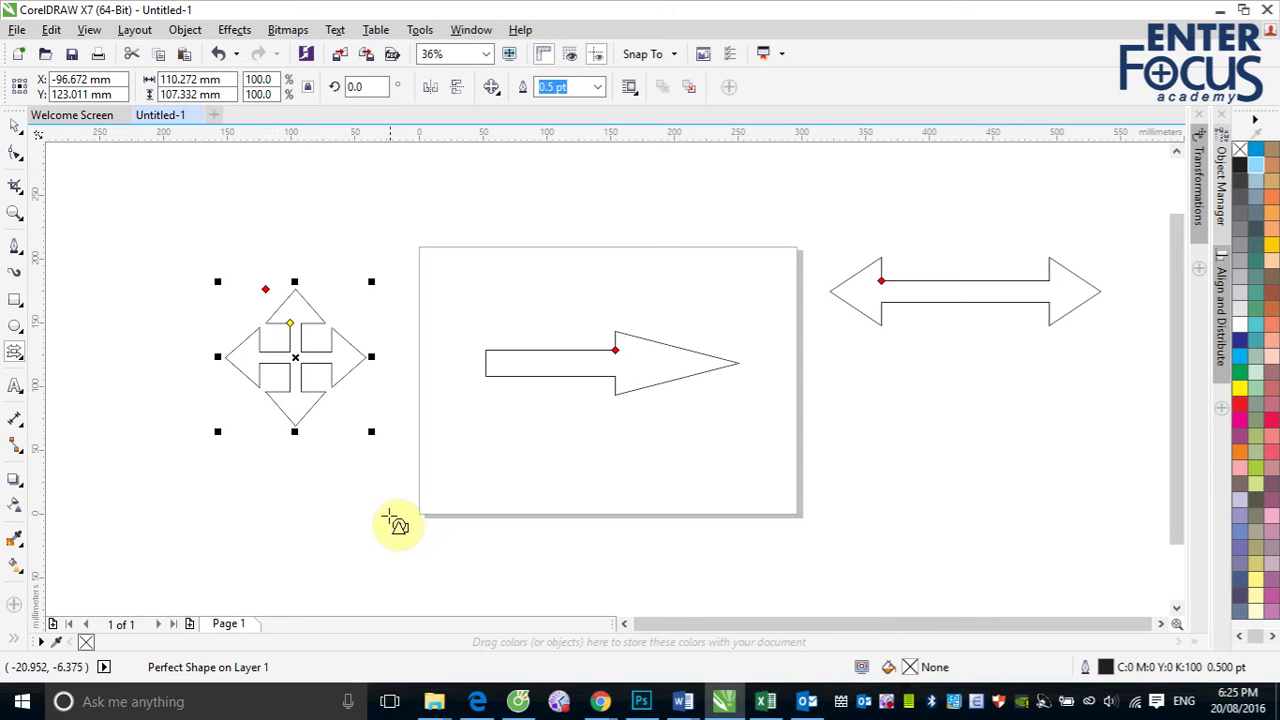
drag(293, 326, 285, 325)
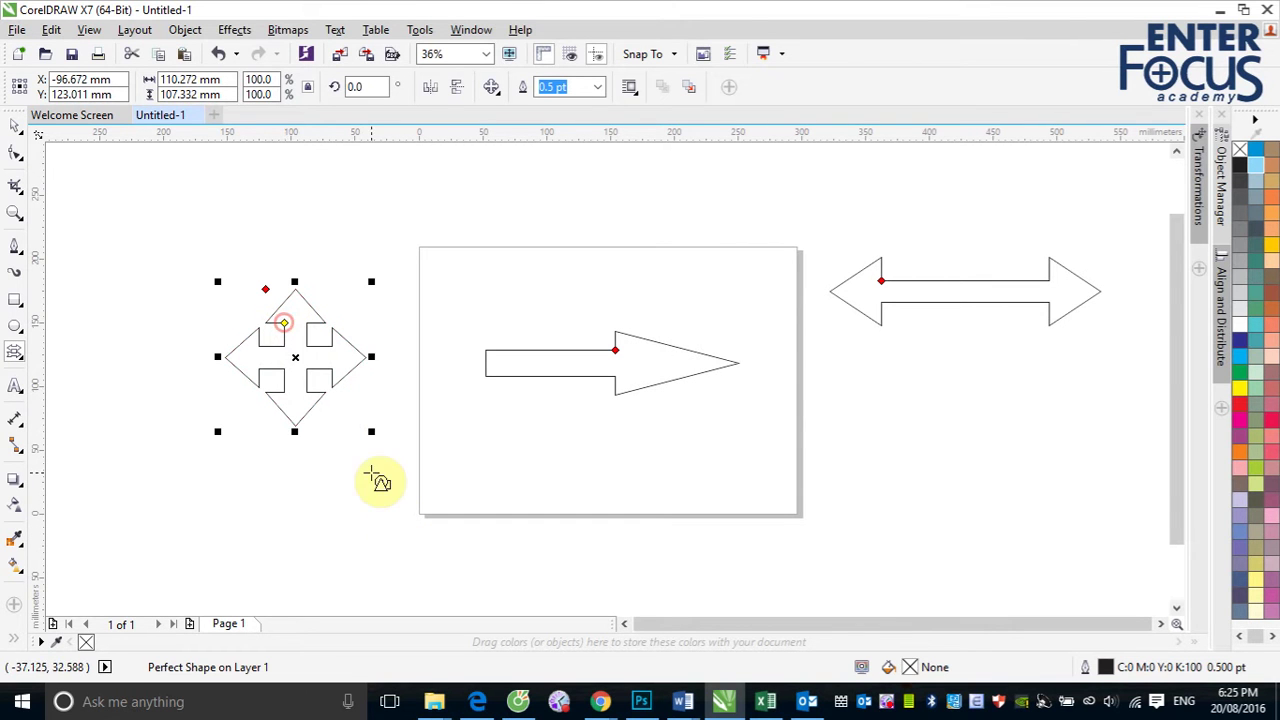
Draw a three-way arrow about 118 by 87 mm over the page's upper-left edge, thin its shafts and narrow its heads.
click(491, 90)
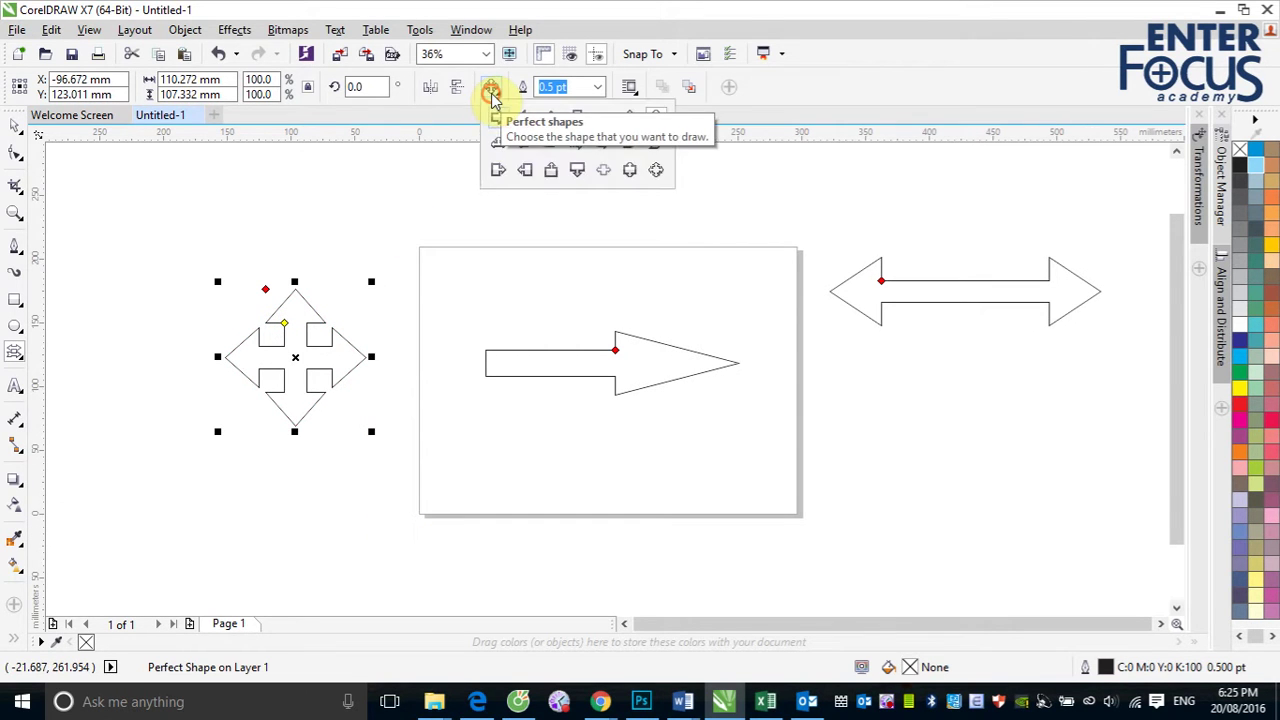
click(497, 168)
drag(432, 206, 584, 317)
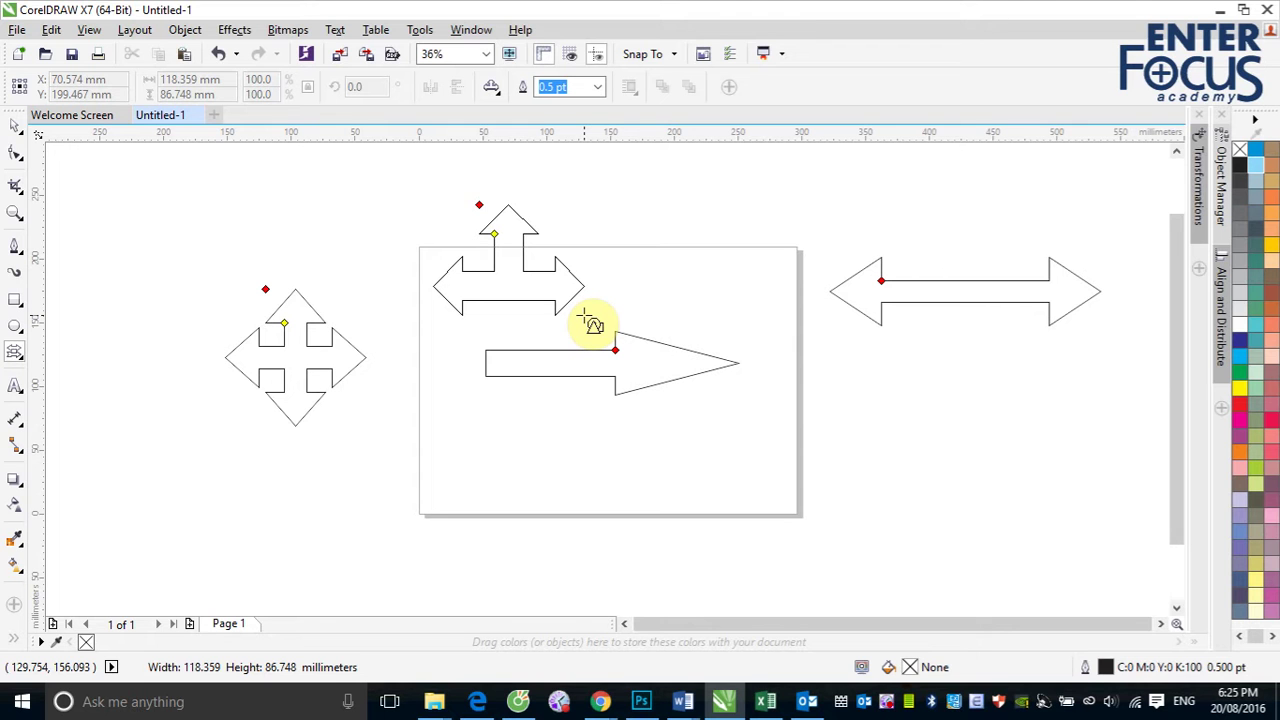
drag(585, 317, 585, 317)
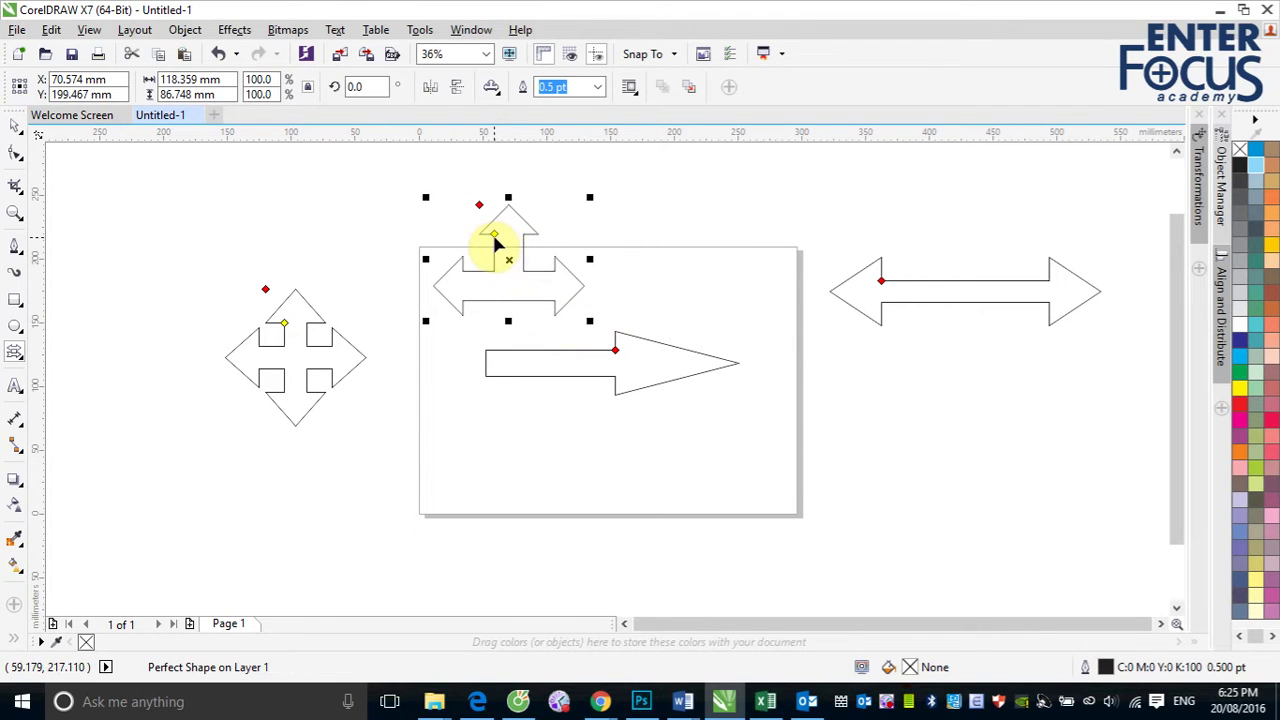
drag(493, 240, 487, 206)
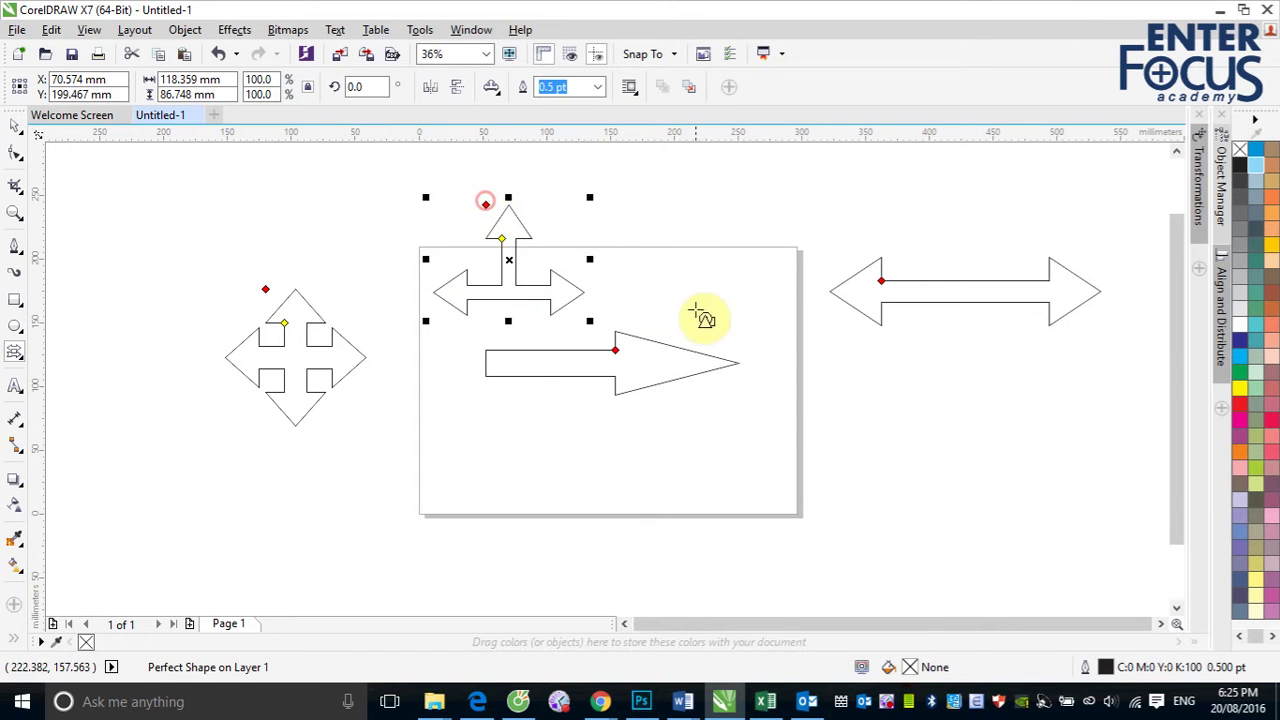
Draw a two-headed bent arrow about 67 by 65 mm to the right of the page's lower half and enlarge its heads.
click(495, 92)
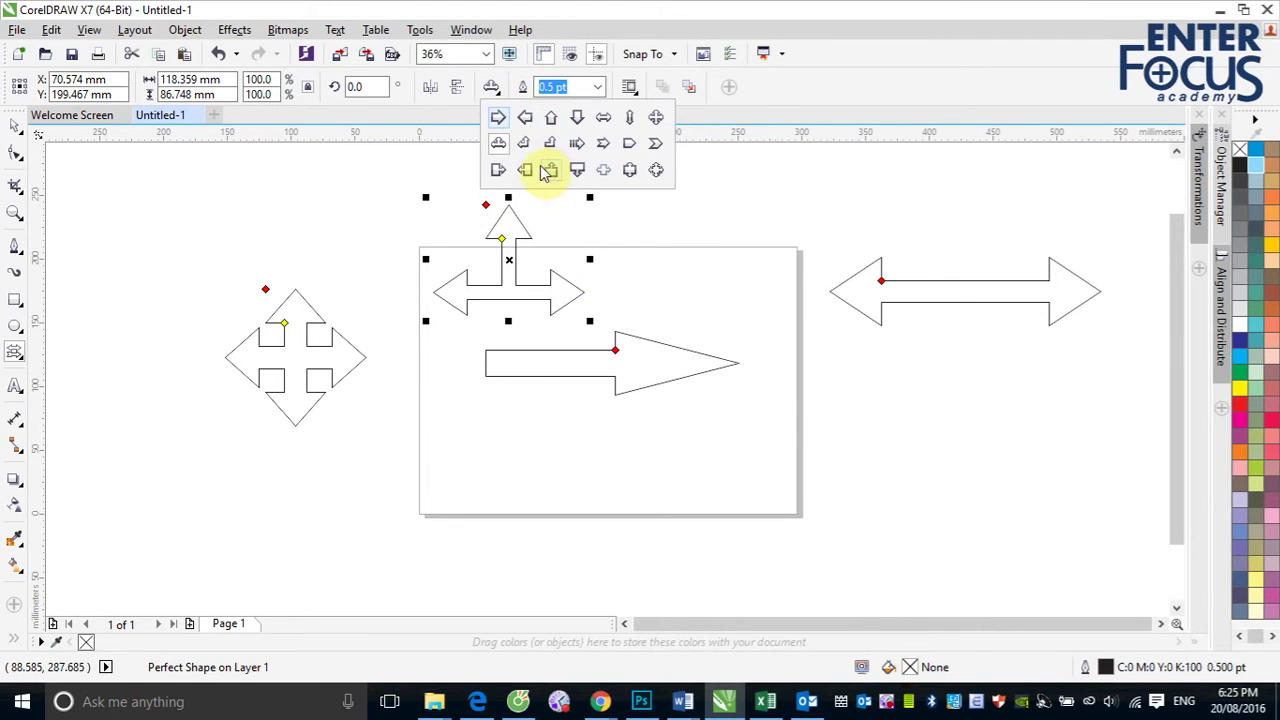
click(527, 148)
drag(842, 422, 928, 509)
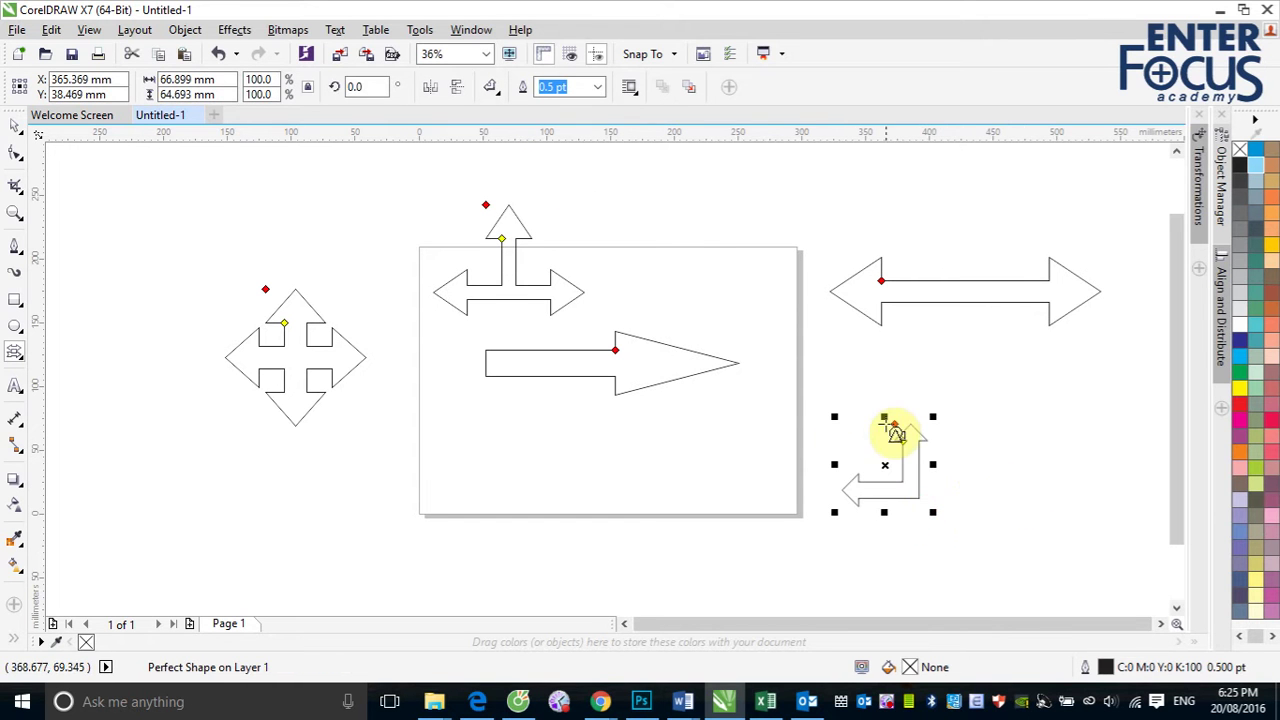
mouse_move(895, 428)
mouse_down()
mouse_move(906, 428)
mouse_move(857, 429)
mouse_move(886, 449)
mouse_up()
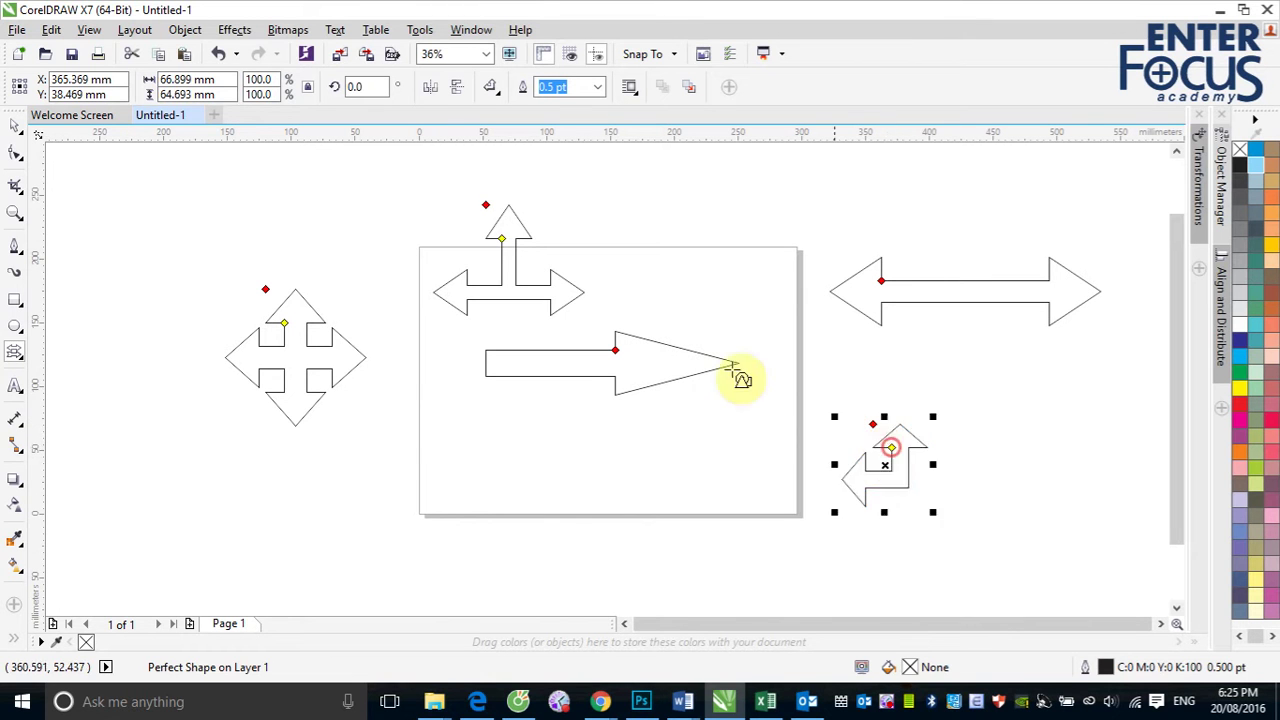
Draw a single-headed bent-up arrow about 61 by 50 mm across the page's lower-left edge.
click(497, 93)
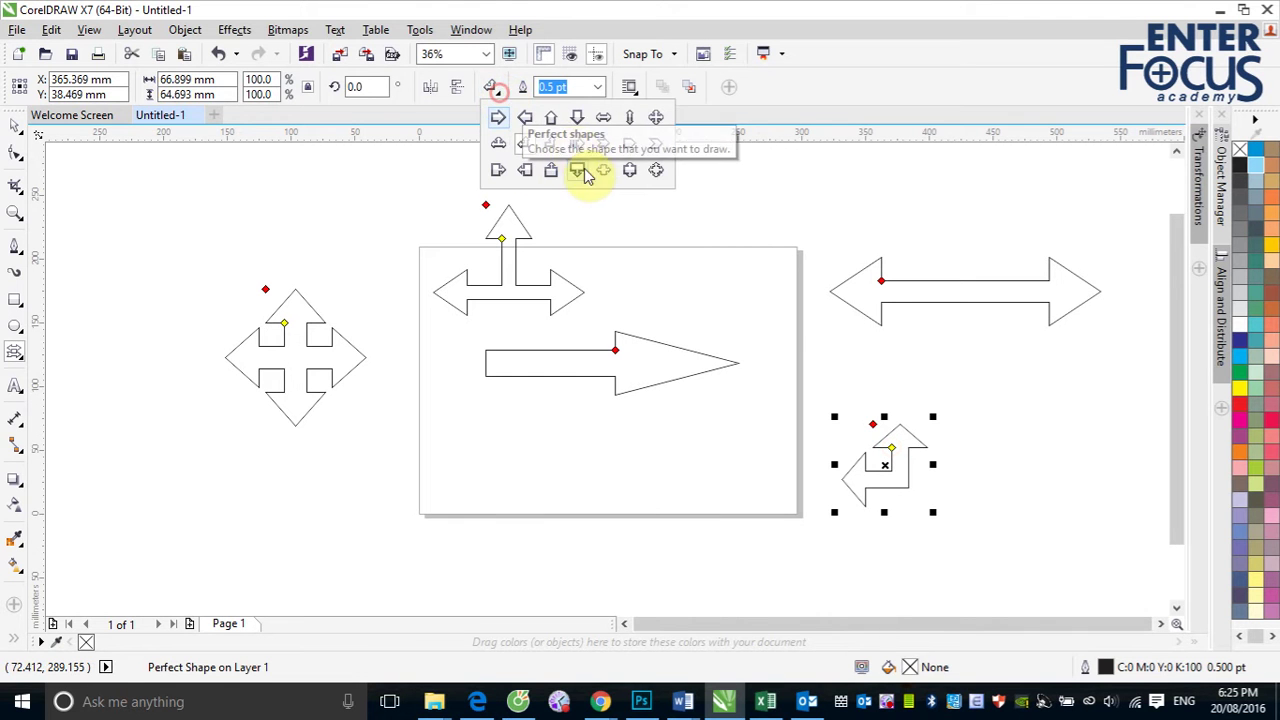
click(550, 145)
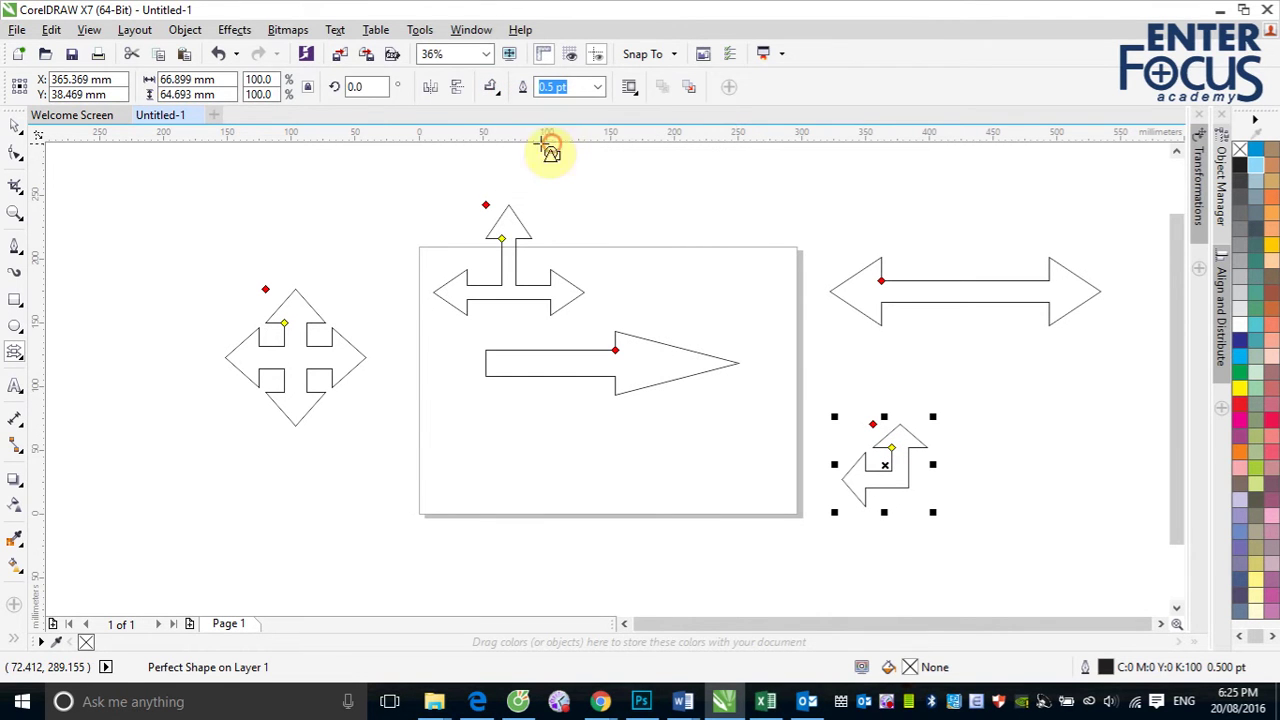
drag(400, 423, 476, 490)
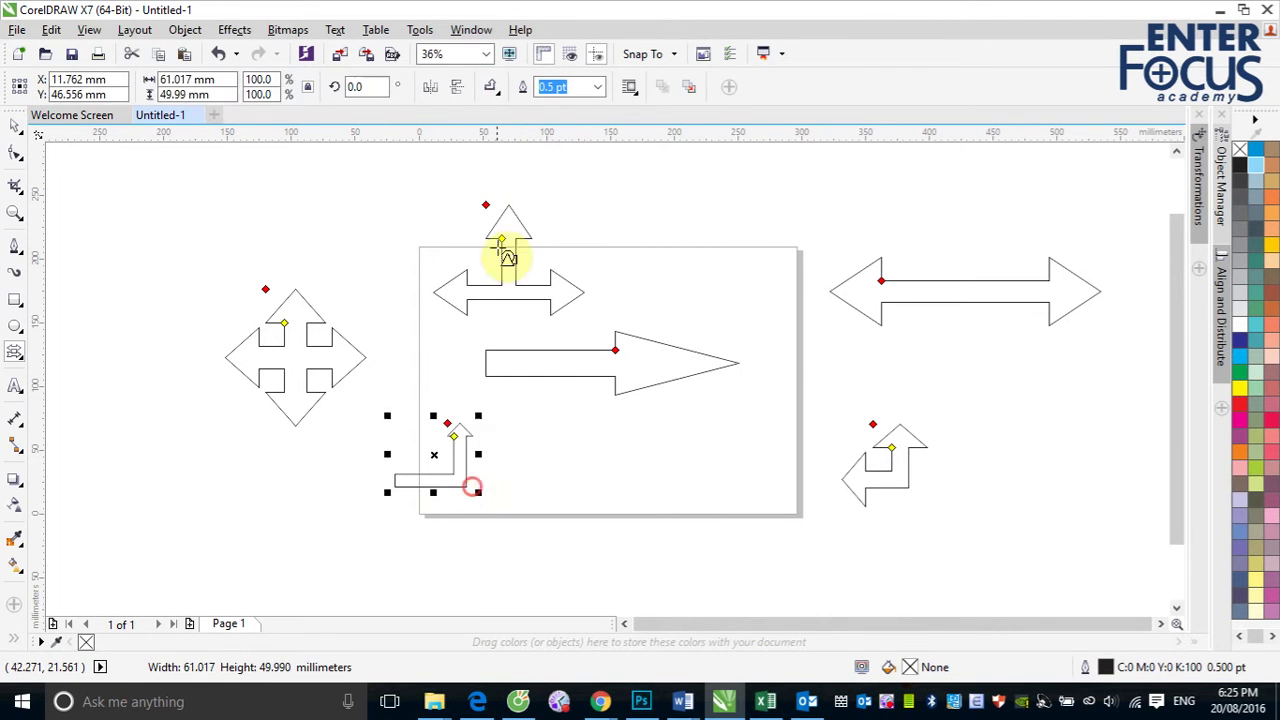
Draw a striped right arrow about 101 by 49 mm above the four-way arrow, shorten its head and thin its shaft.
click(489, 87)
click(556, 147)
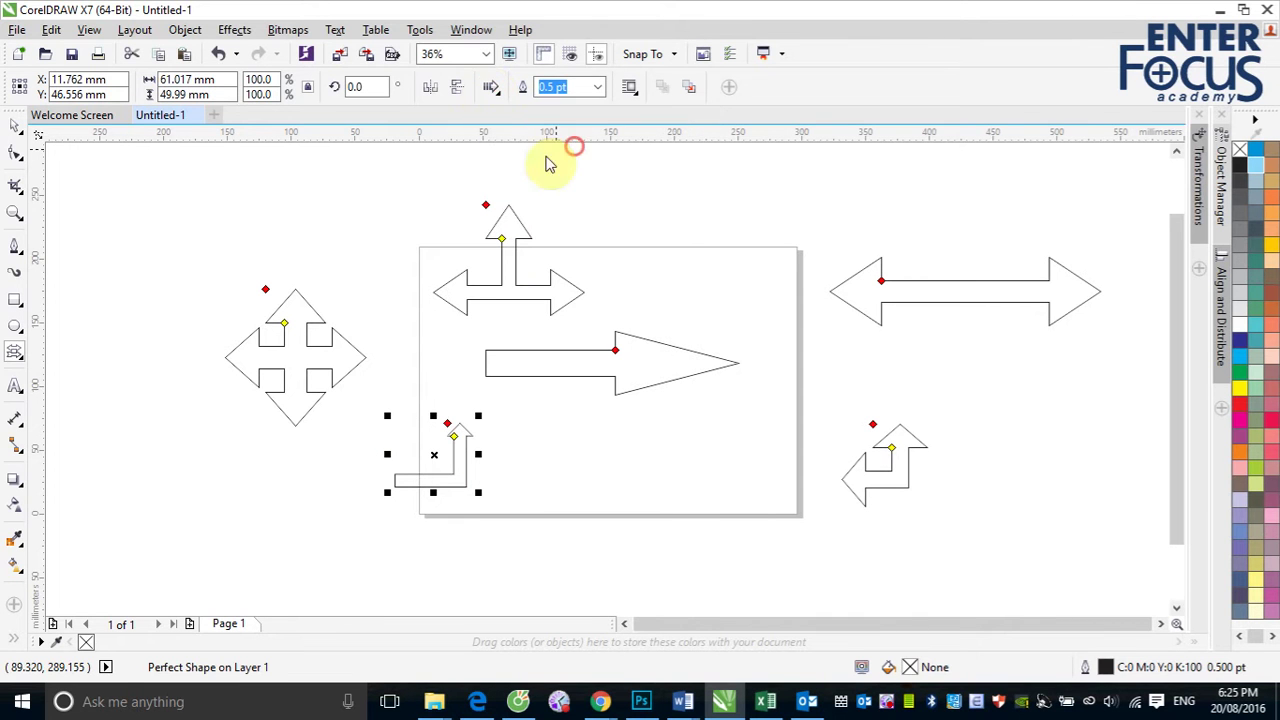
drag(229, 185, 358, 245)
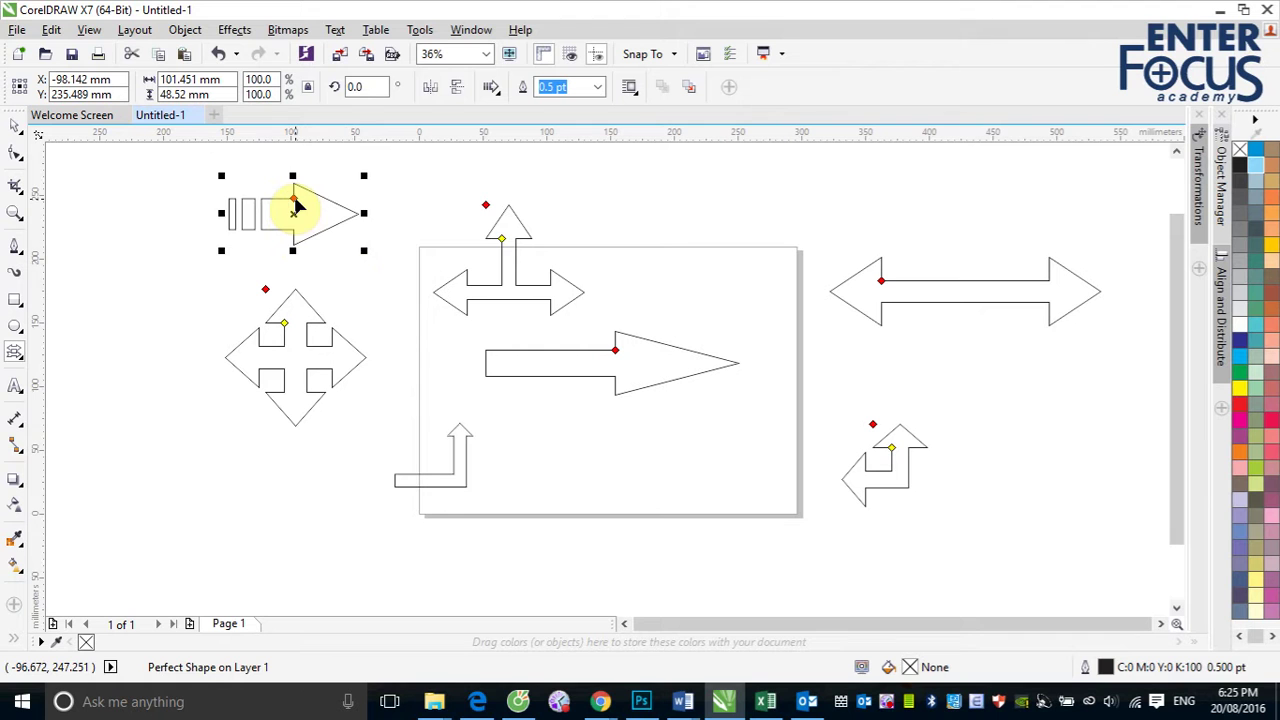
mouse_move(296, 205)
mouse_down()
mouse_move(312, 216)
mouse_move(314, 195)
mouse_up()
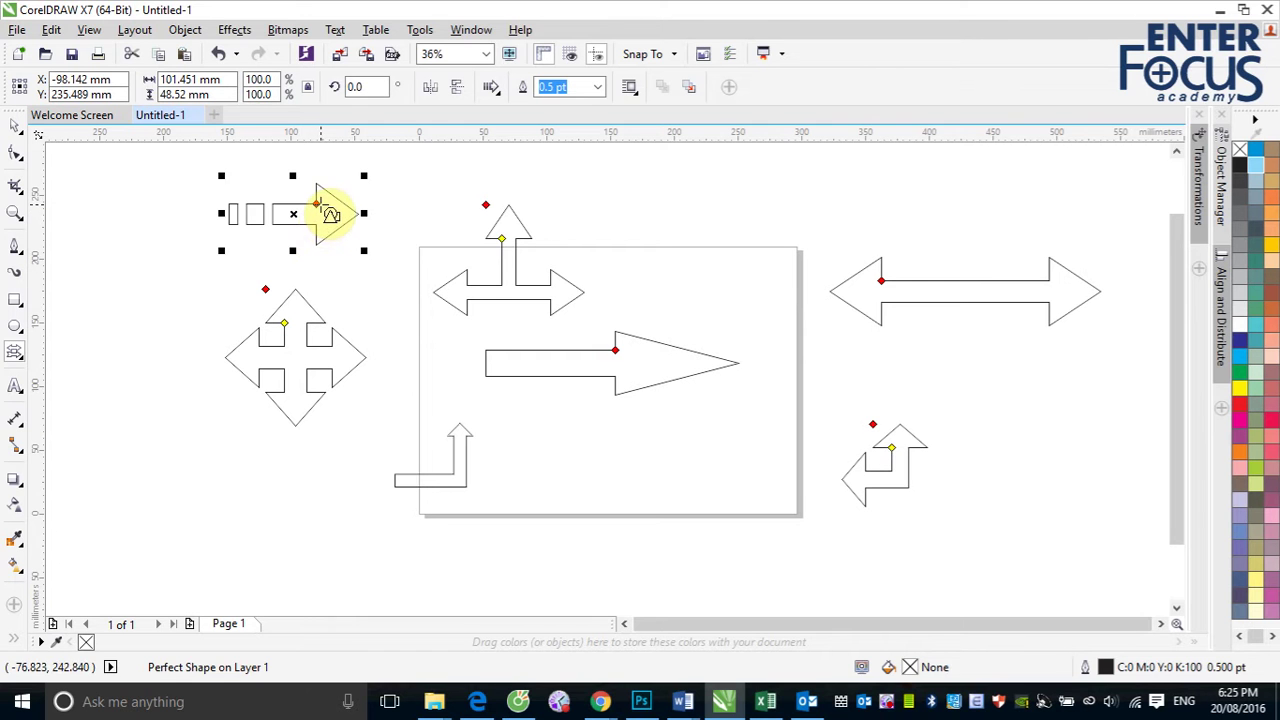
Draw a pentagon arrow about 115 by 41 mm above the page's upper-right part and slightly lengthen its point.
click(492, 88)
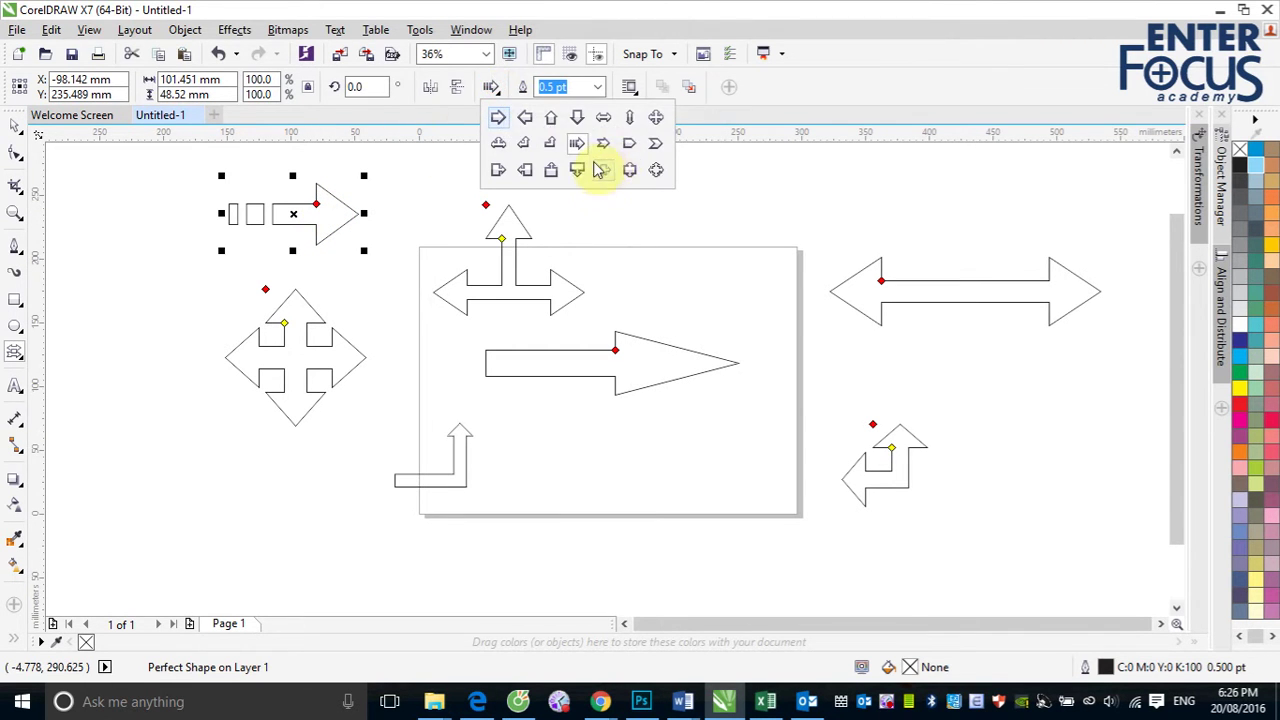
click(628, 146)
drag(640, 169, 785, 222)
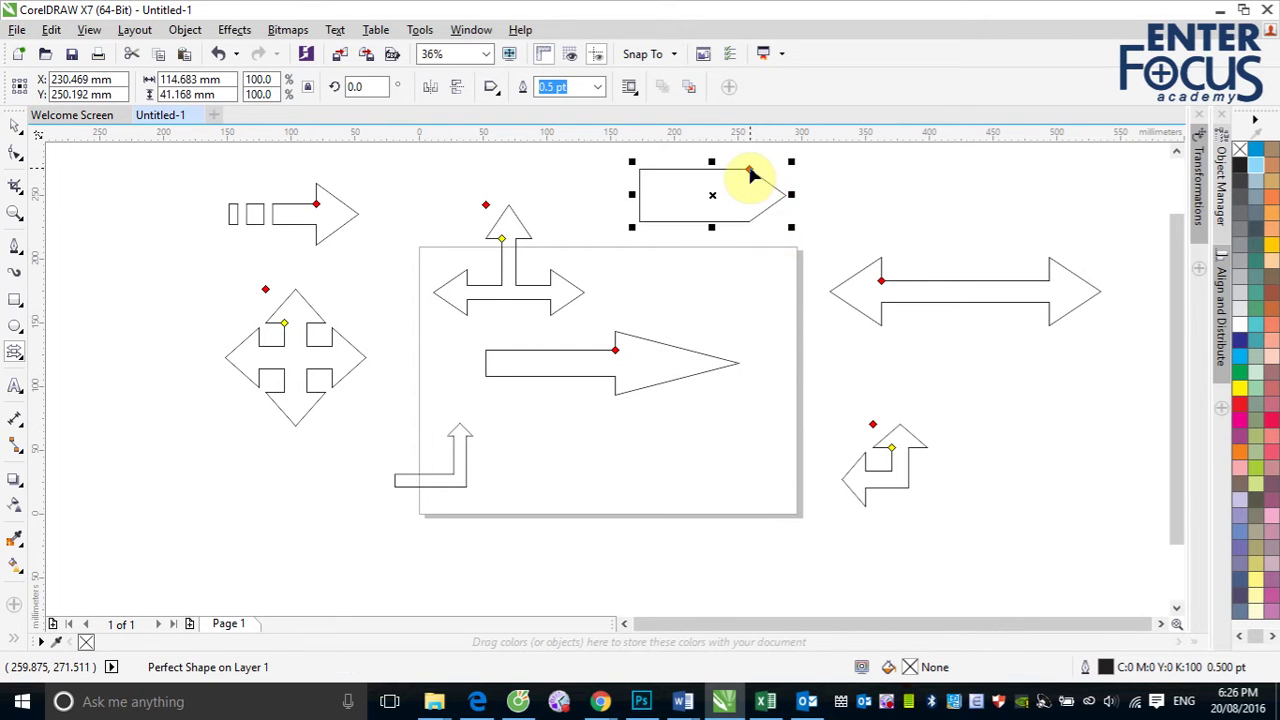
click(750, 181)
mouse_move(749, 177)
mouse_down()
mouse_move(678, 183)
mouse_move(750, 186)
mouse_up()
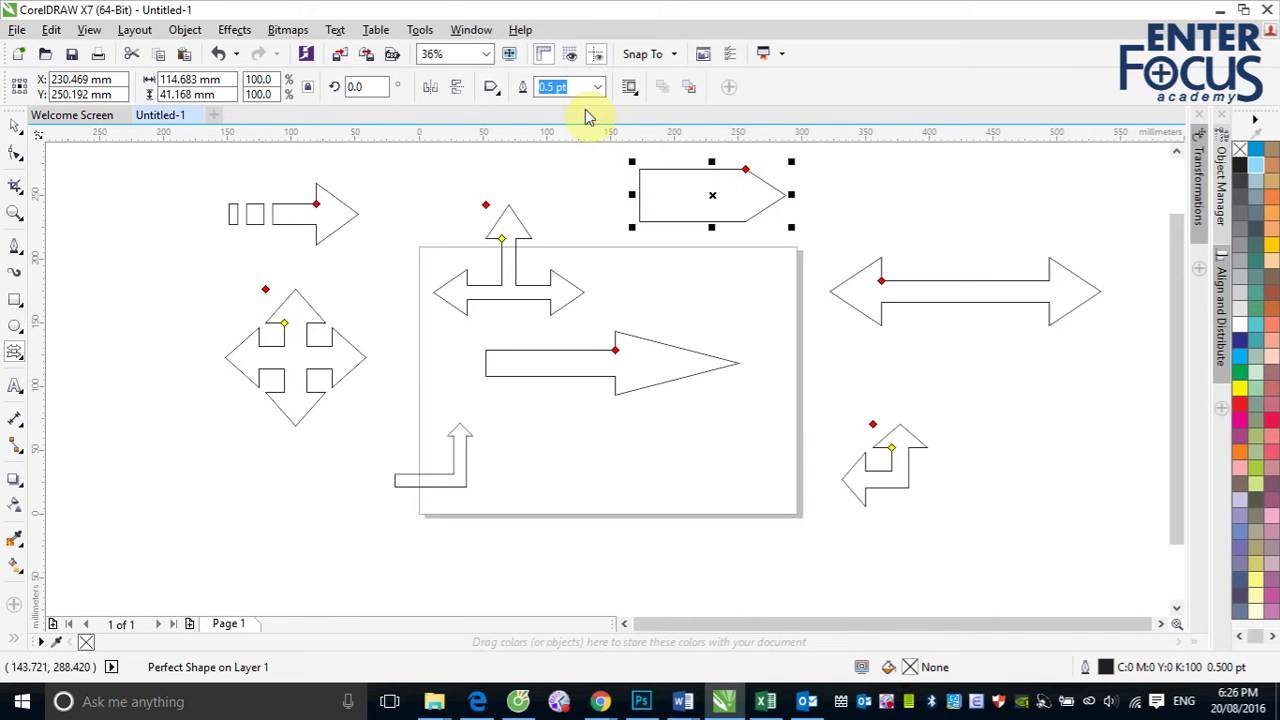
Draw a chevron arrow about 112 by 43 mm above the horizontal double-headed arrow and slightly adjust its point.
click(497, 92)
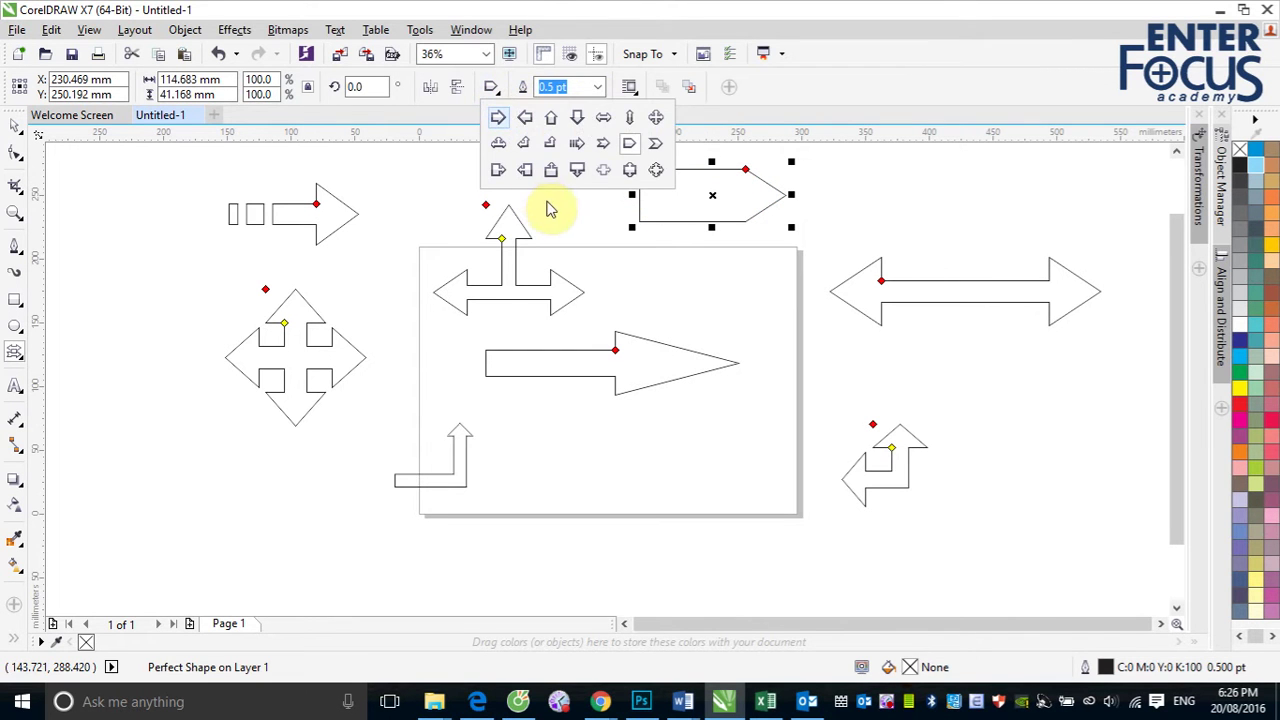
click(655, 143)
drag(877, 176, 1028, 238)
mouse_move(986, 177)
mouse_down()
mouse_move(955, 190)
mouse_move(1029, 187)
mouse_move(982, 182)
mouse_up()
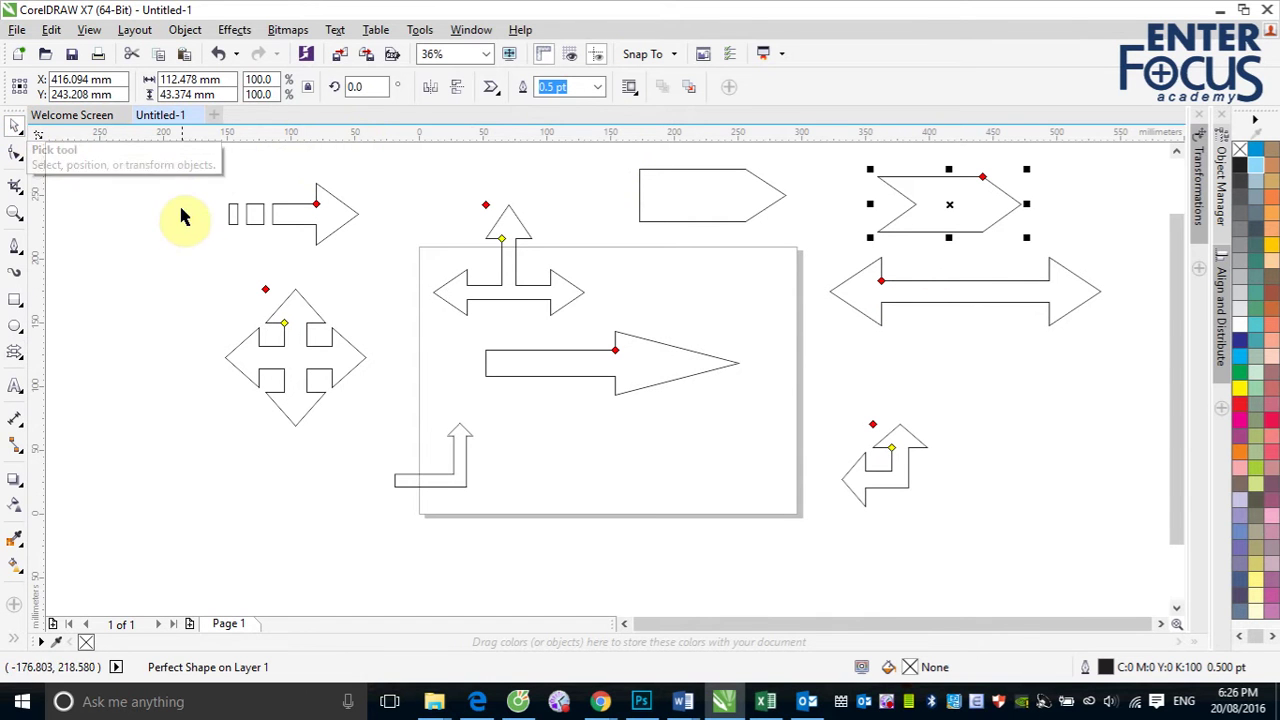
Delete all the arrow shapes and draw a flowchart parallelogram about 63 by 54 mm on the upper-left part of the page.
double_click(14, 125)
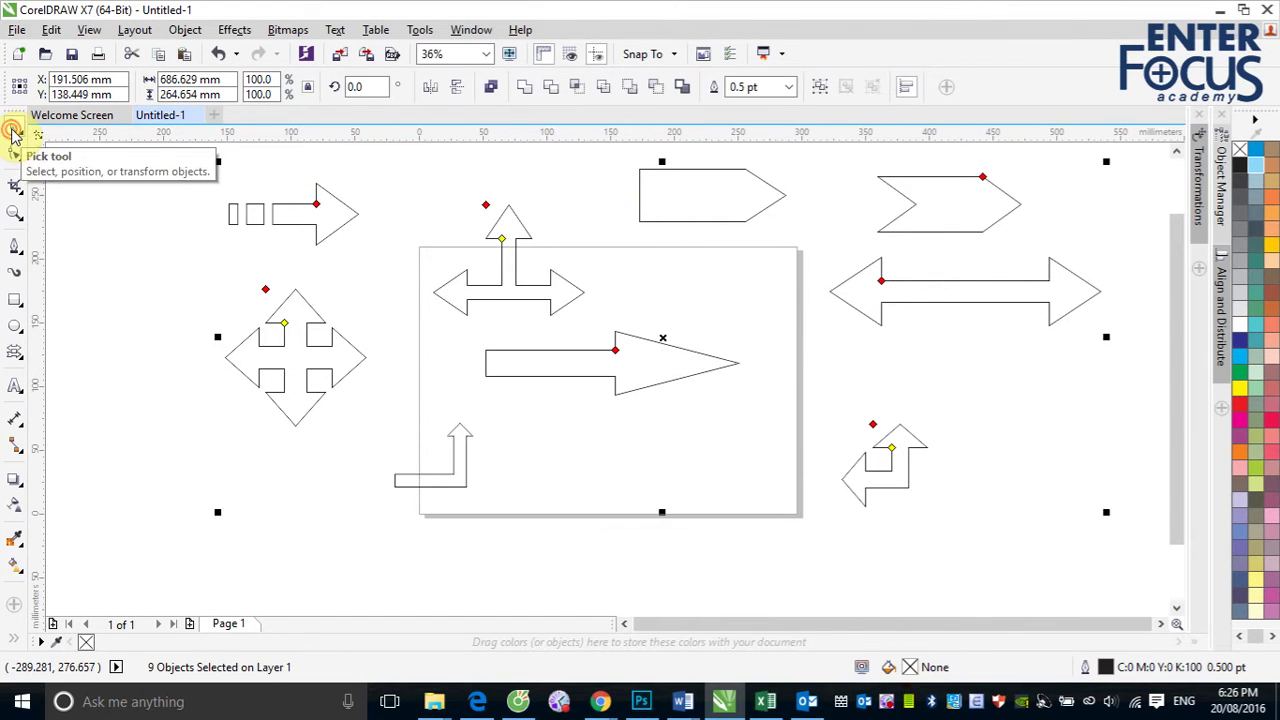
key(Delete)
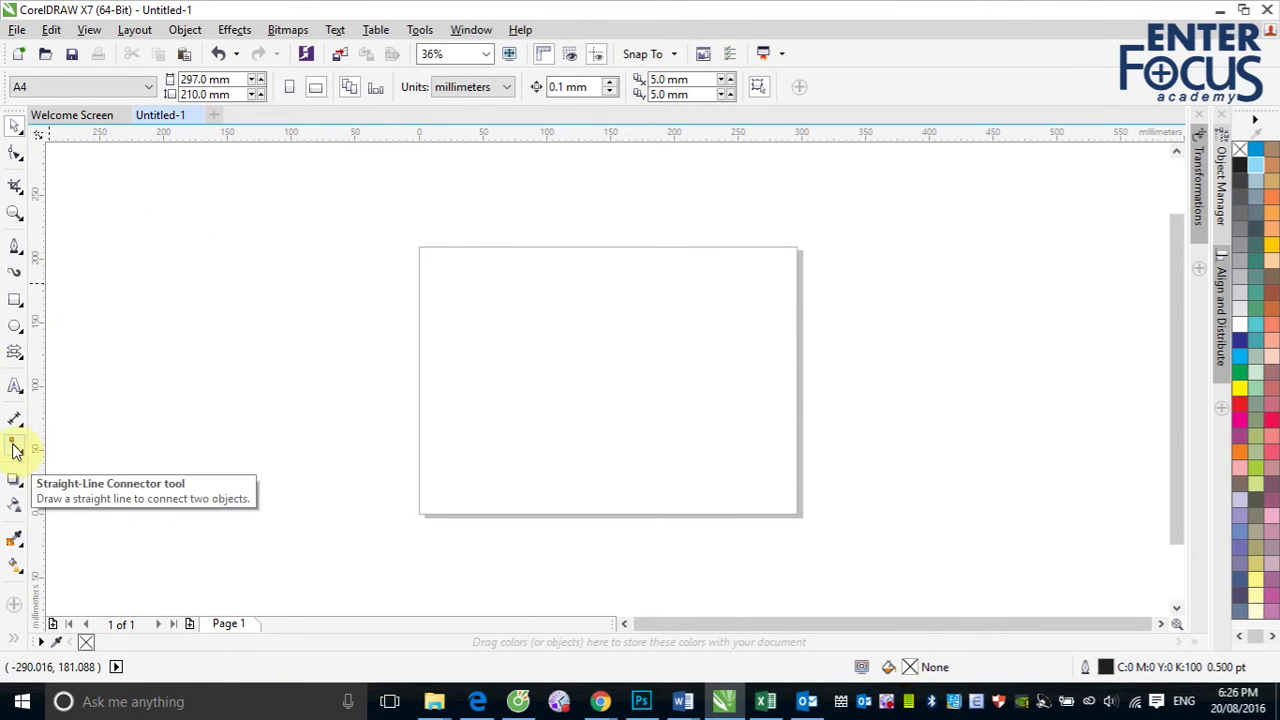
click(18, 357)
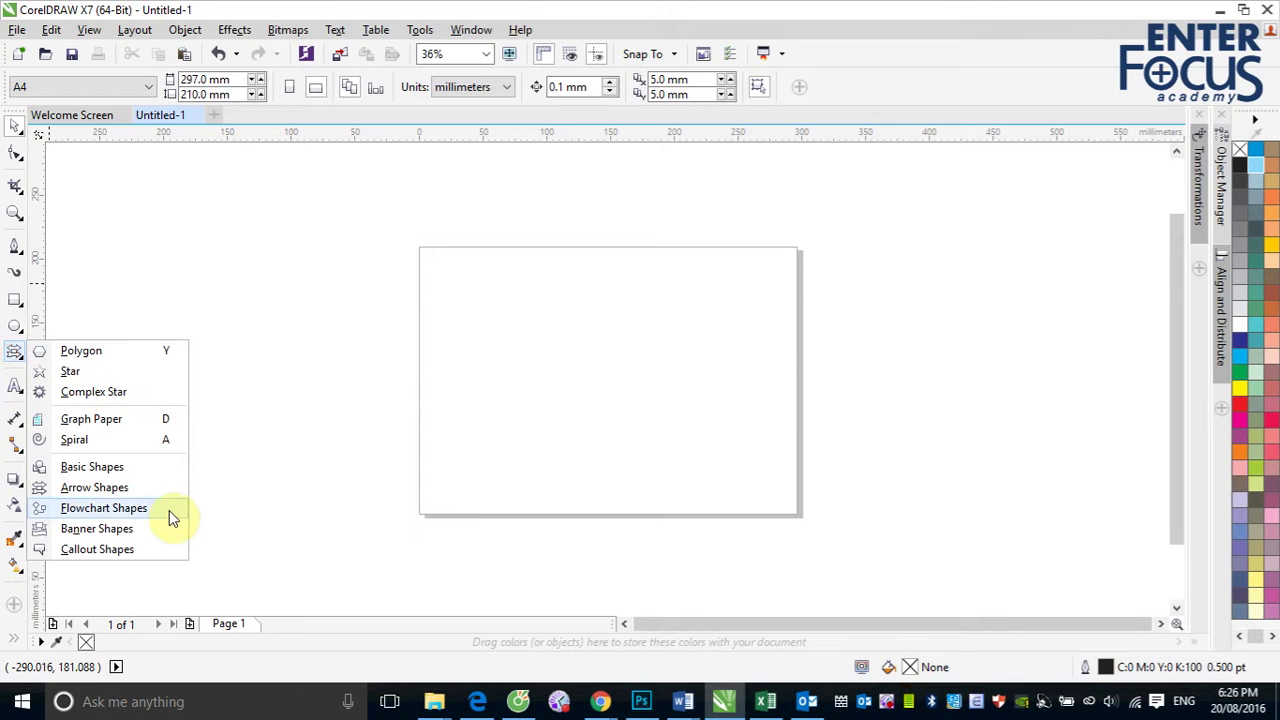
click(119, 509)
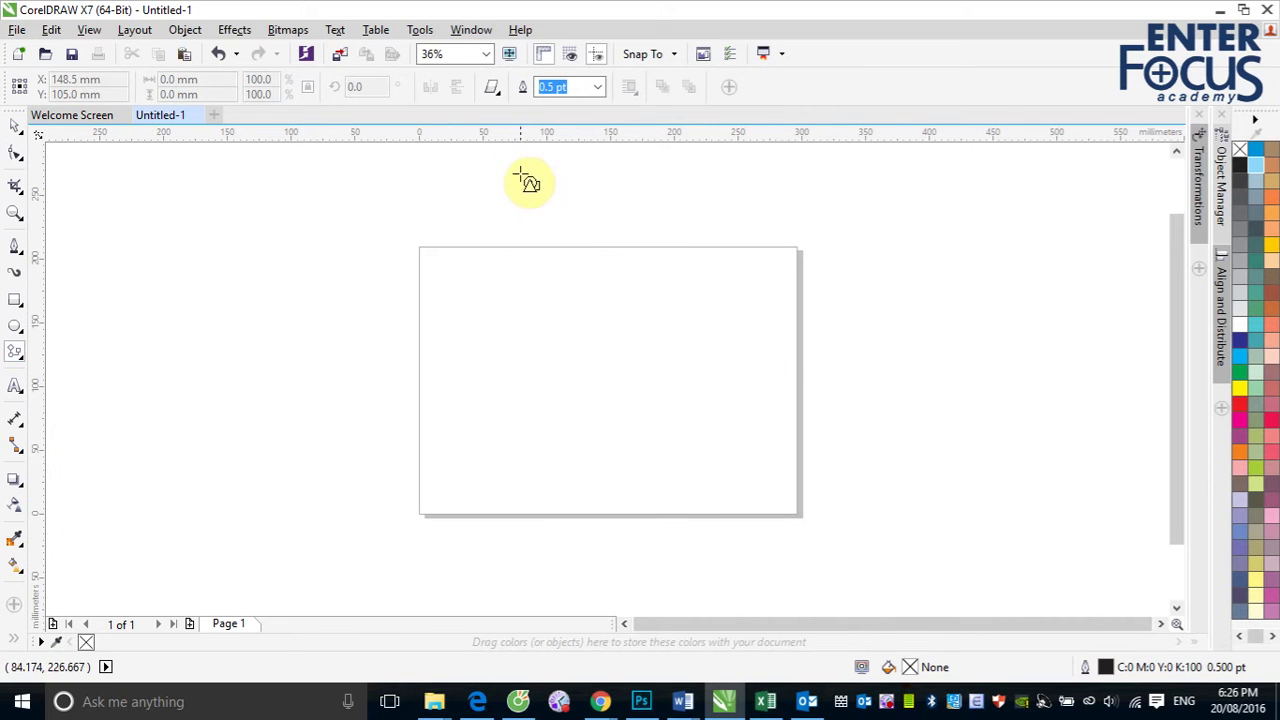
click(497, 90)
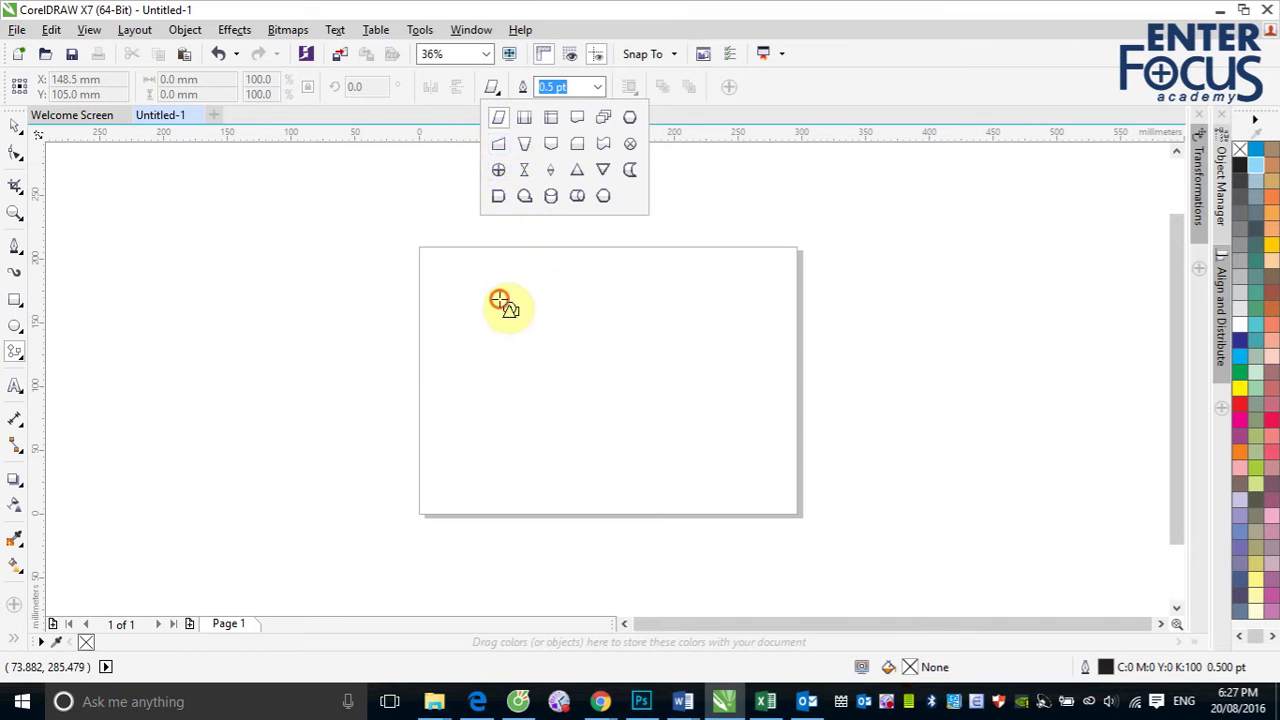
drag(494, 288, 586, 368)
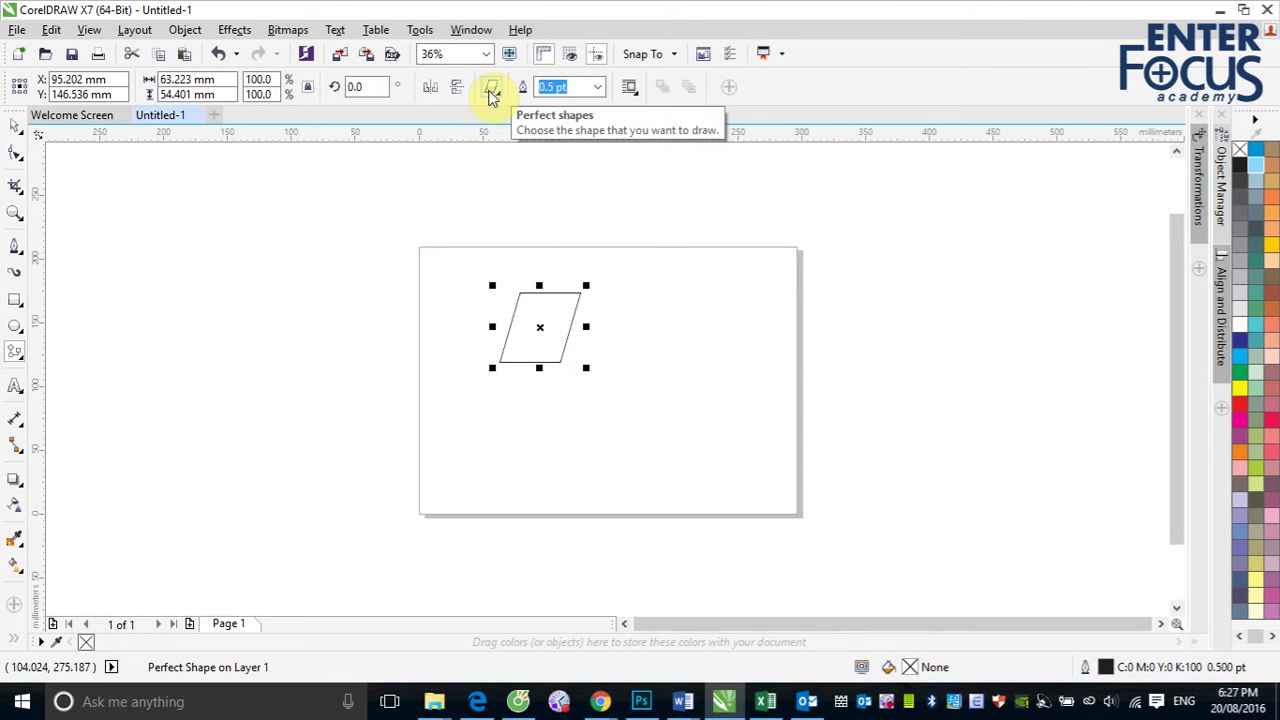
Draw the flowchart rectangle with two inner vertical lines, about 79 by 80 mm, on the page beside the parallelogram.
click(491, 88)
click(526, 117)
drag(652, 275, 755, 378)
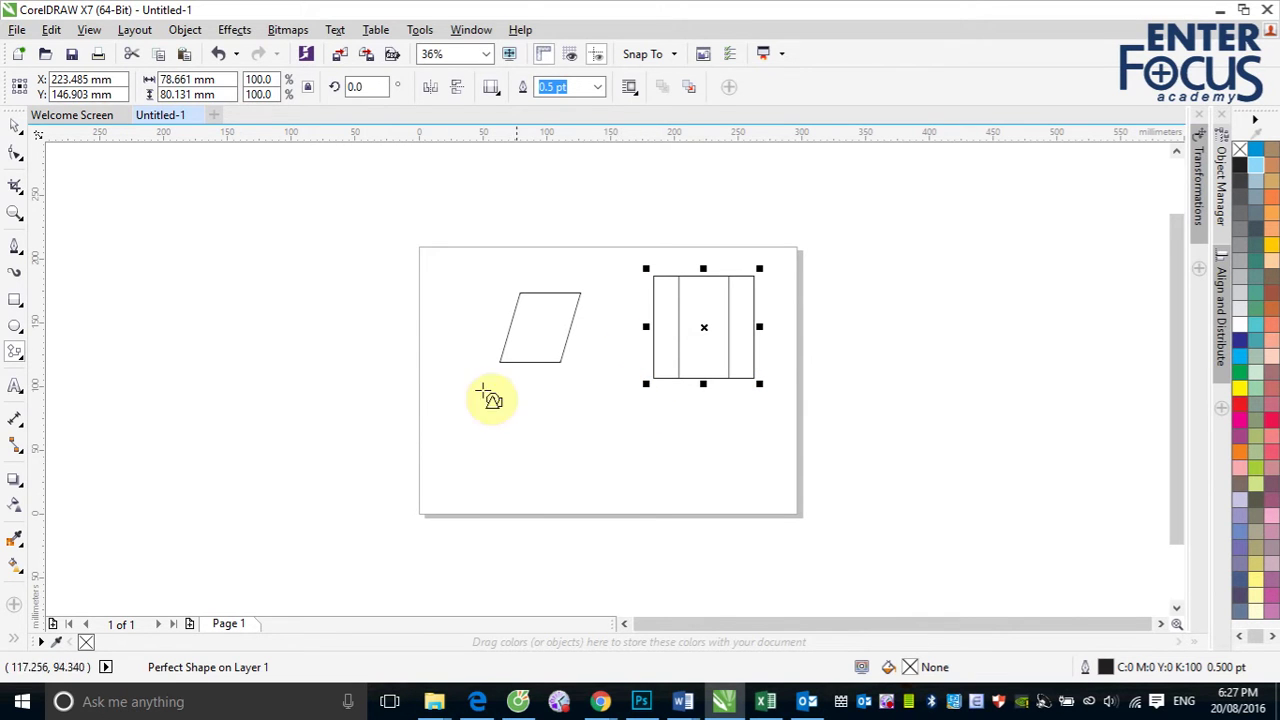
click(491, 89)
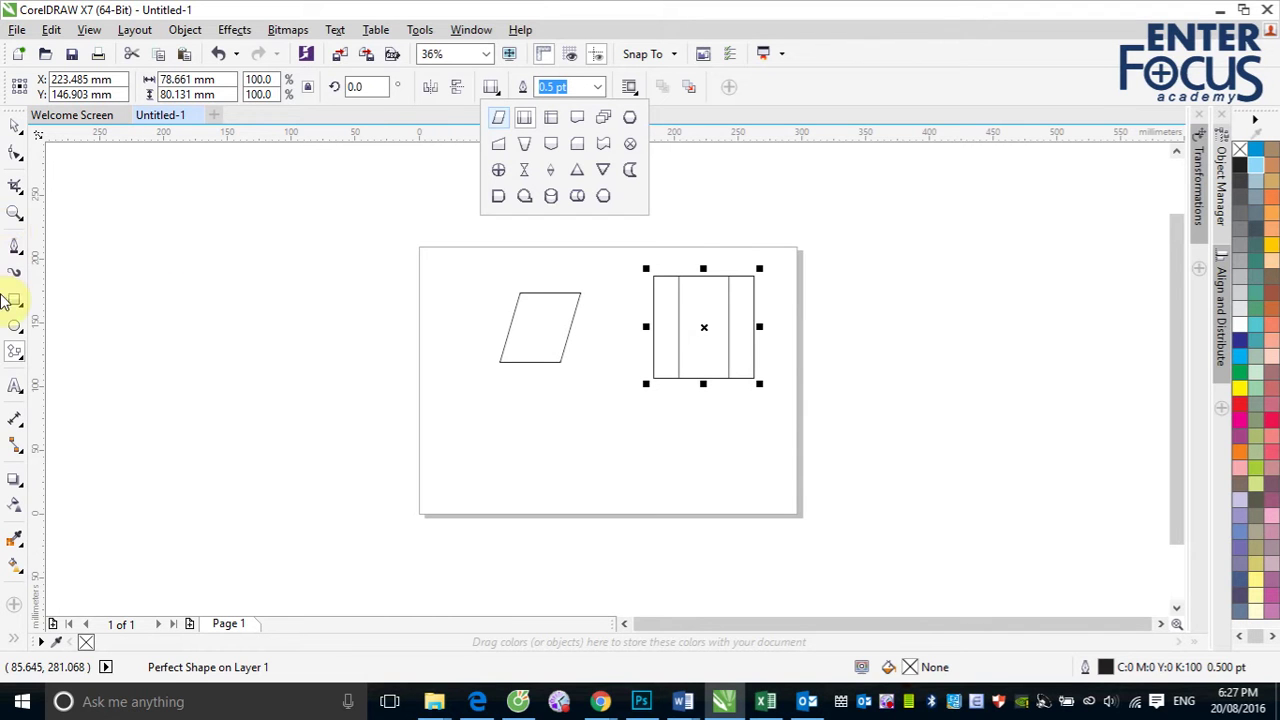
With the Banner Shapes tool, draw a ribbon banner about 274 by 72 mm to the left of the page, overlapping its edge.
click(14, 354)
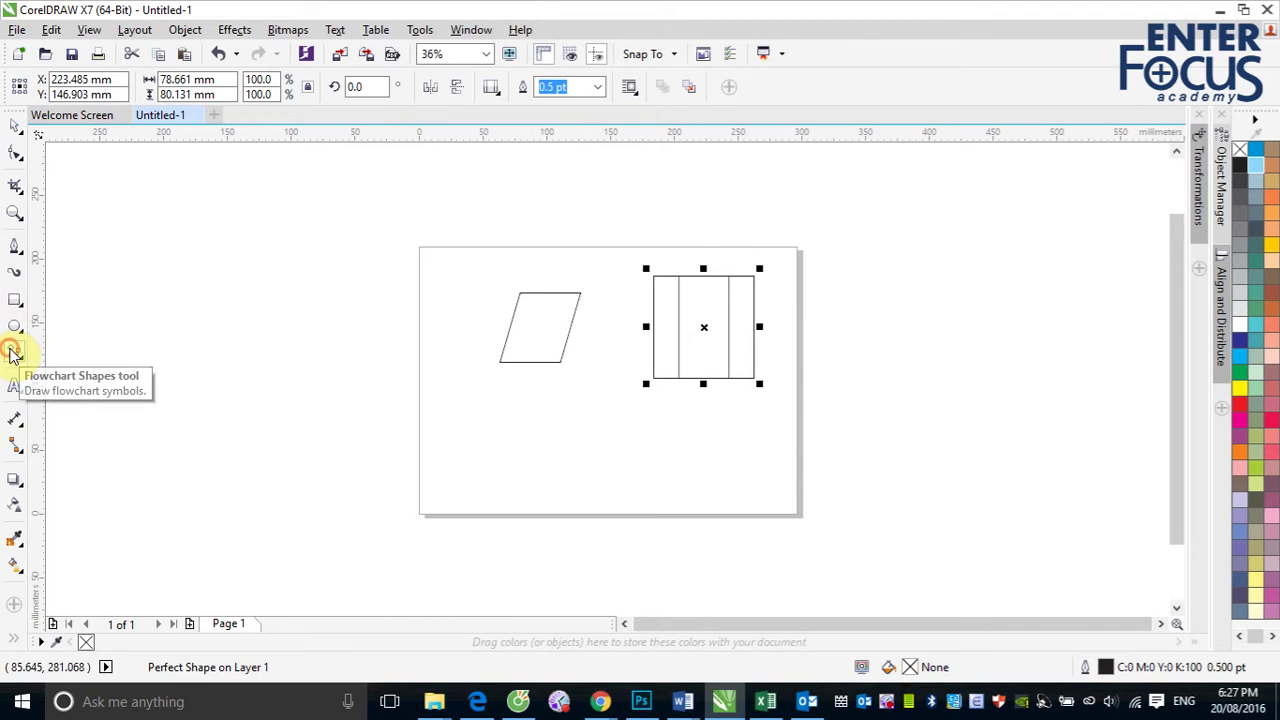
click(14, 355)
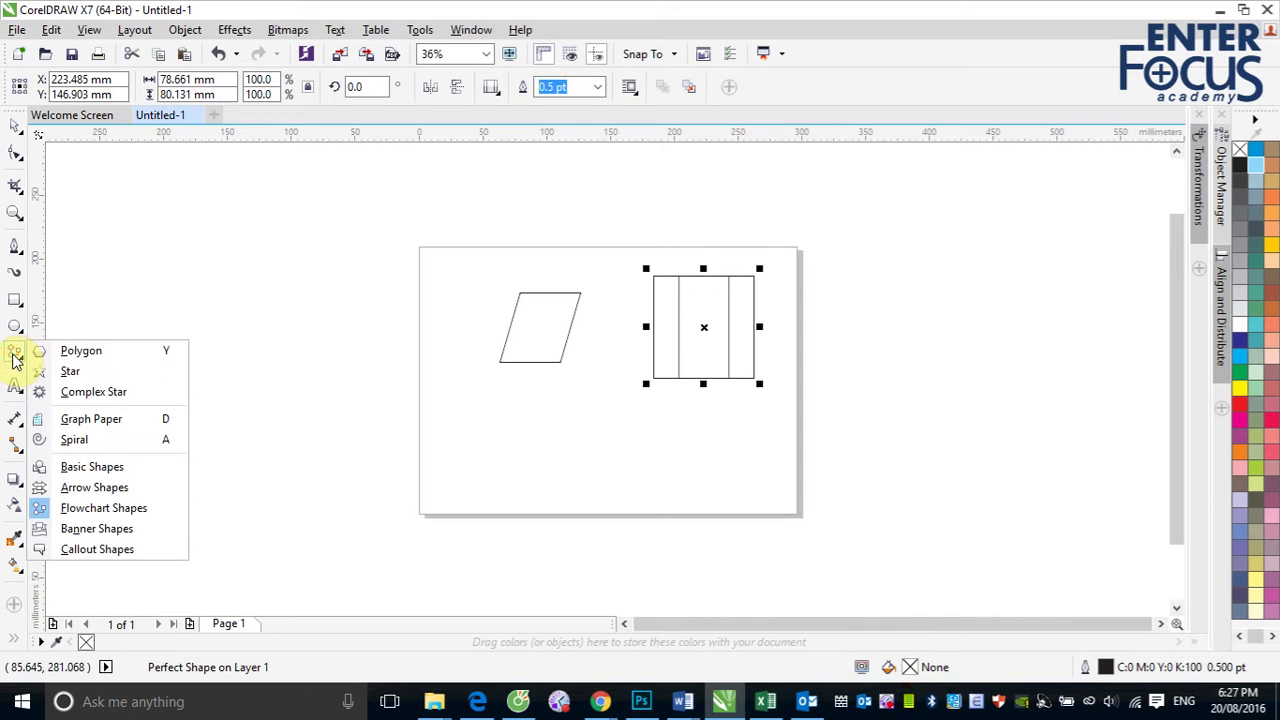
click(105, 535)
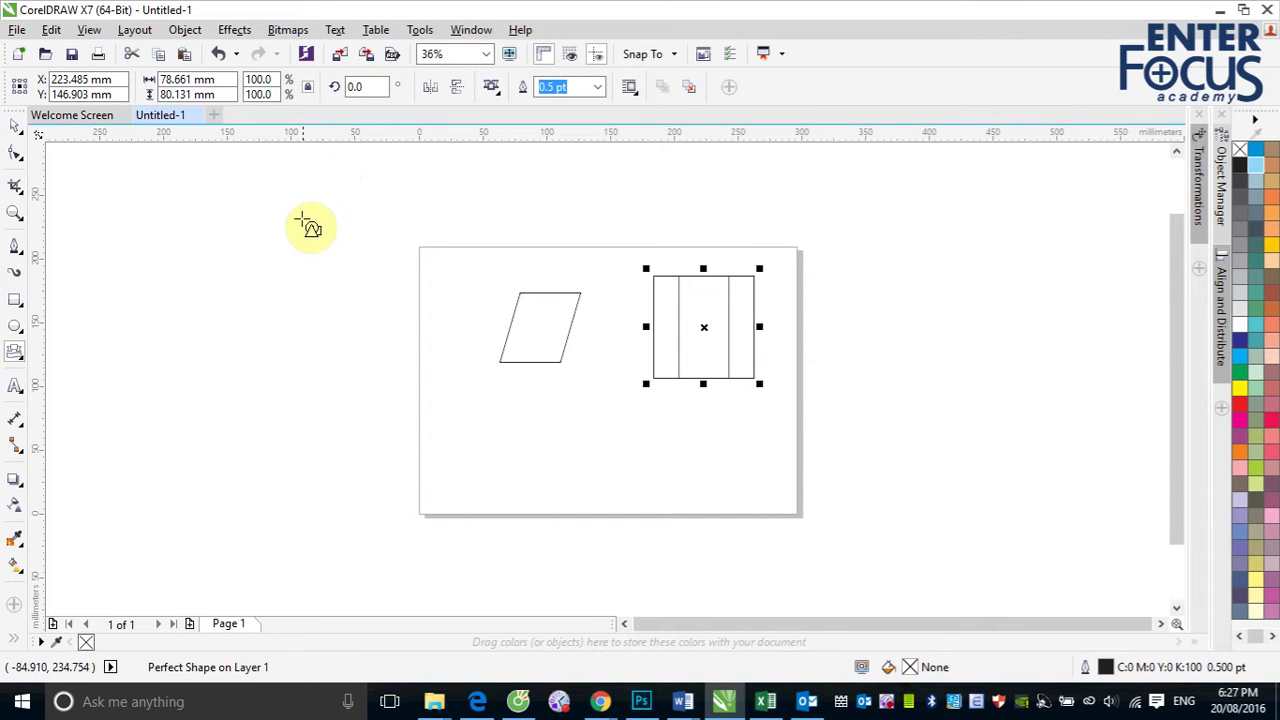
click(487, 89)
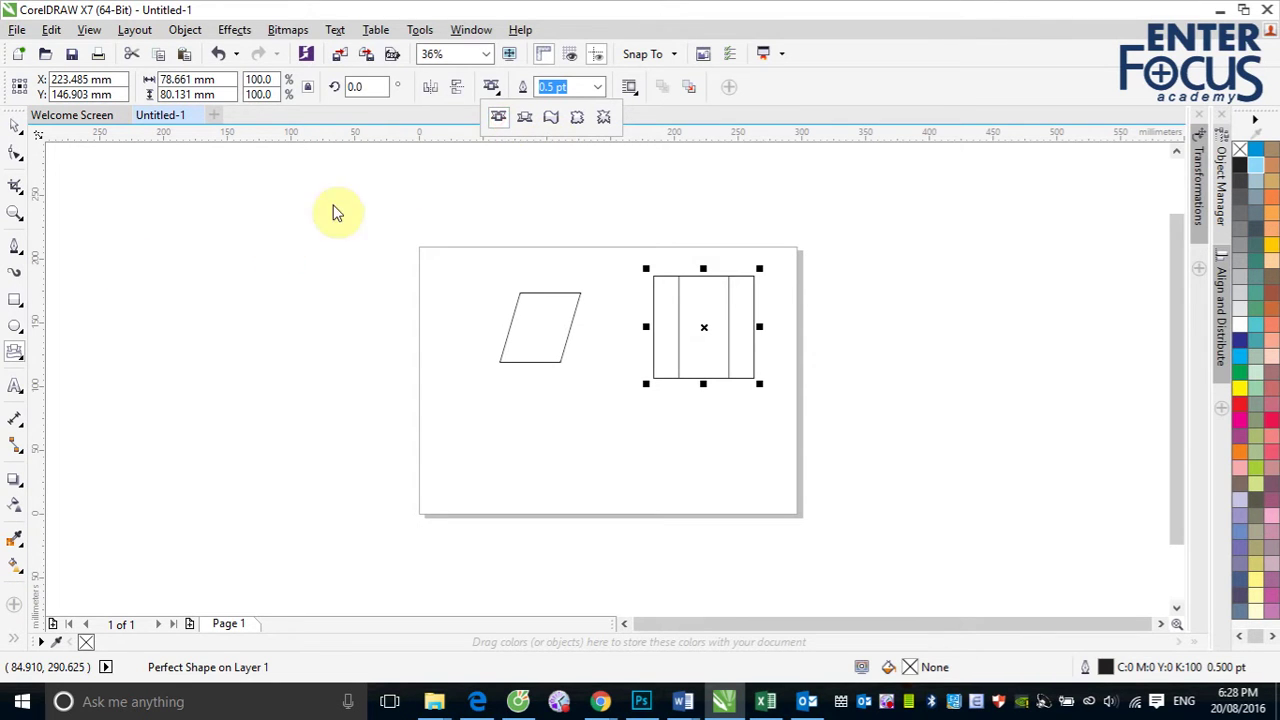
drag(125, 285, 481, 384)
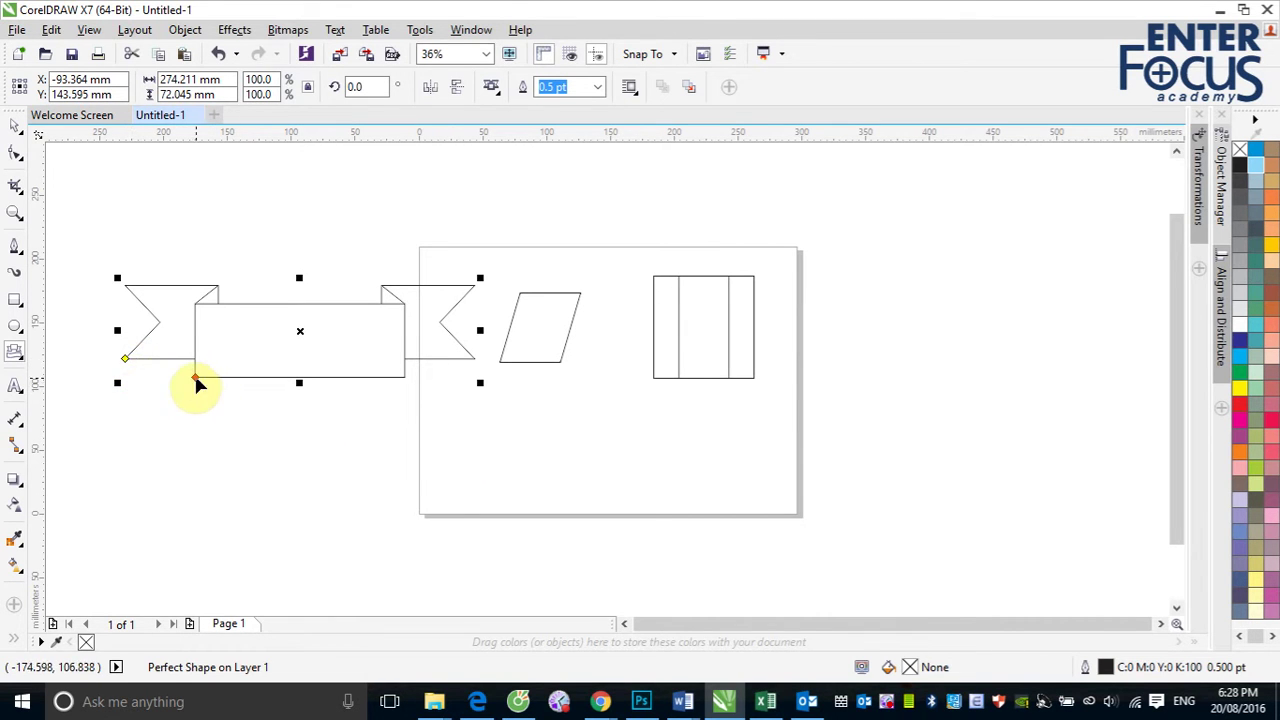
Widen the banner's centre panel and stretch the ribbon tails to the banner's full height so the folds flatten.
drag(195, 380, 124, 380)
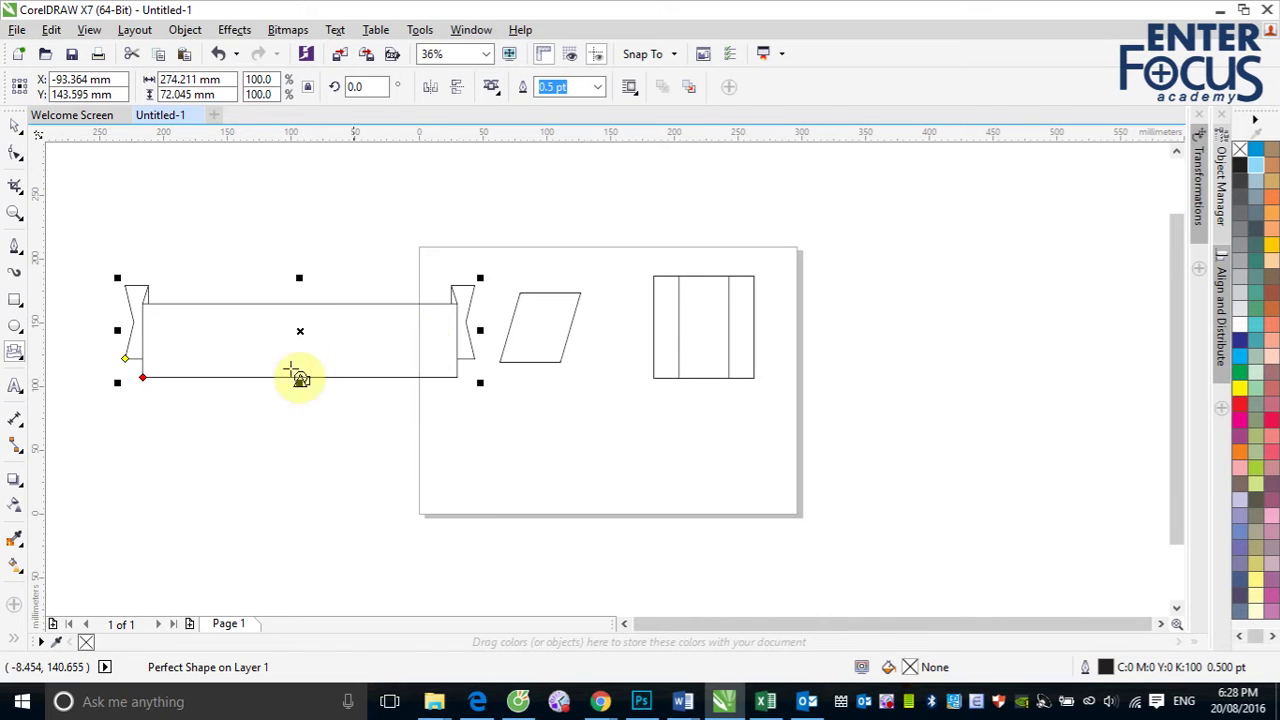
drag(143, 378, 209, 378)
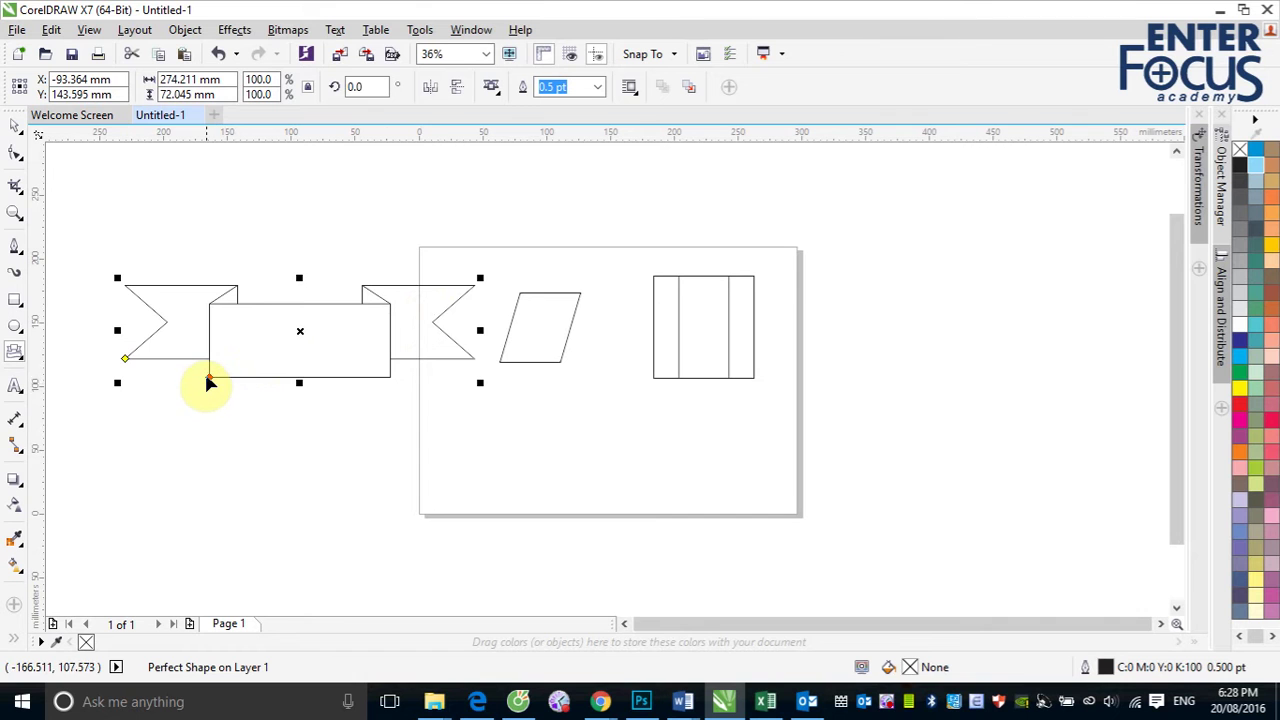
drag(209, 378, 160, 379)
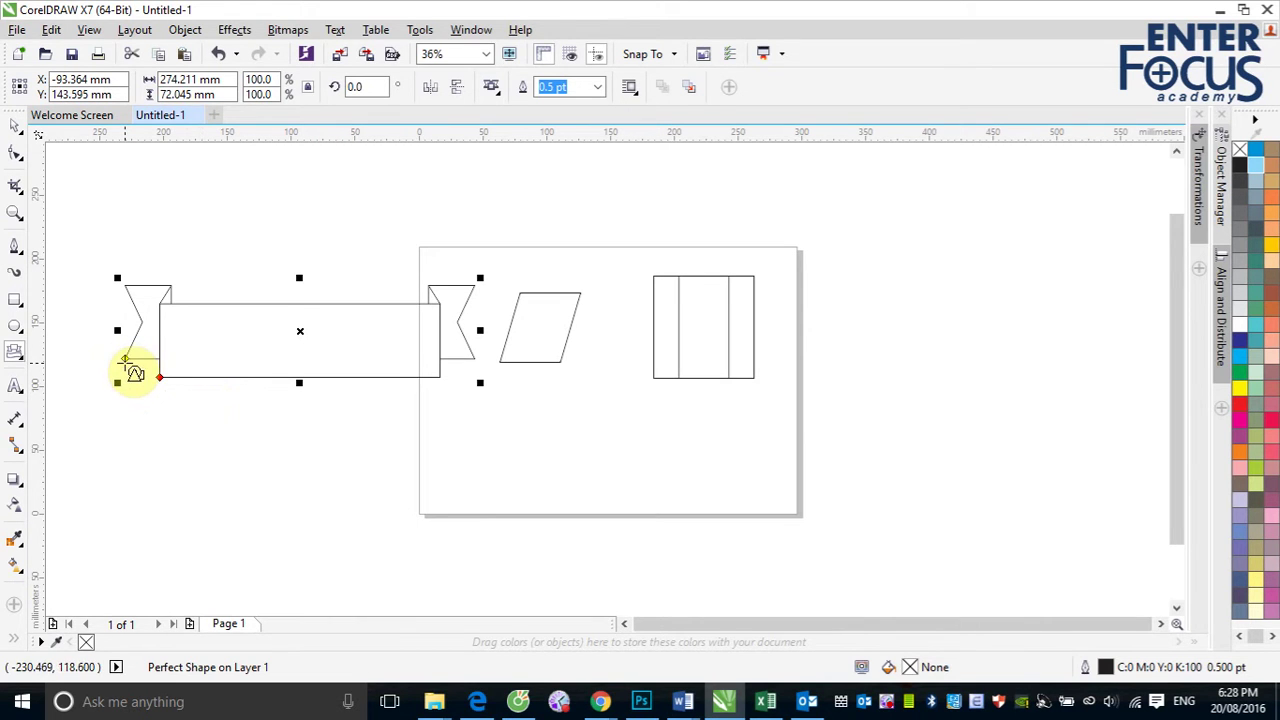
drag(126, 358, 150, 311)
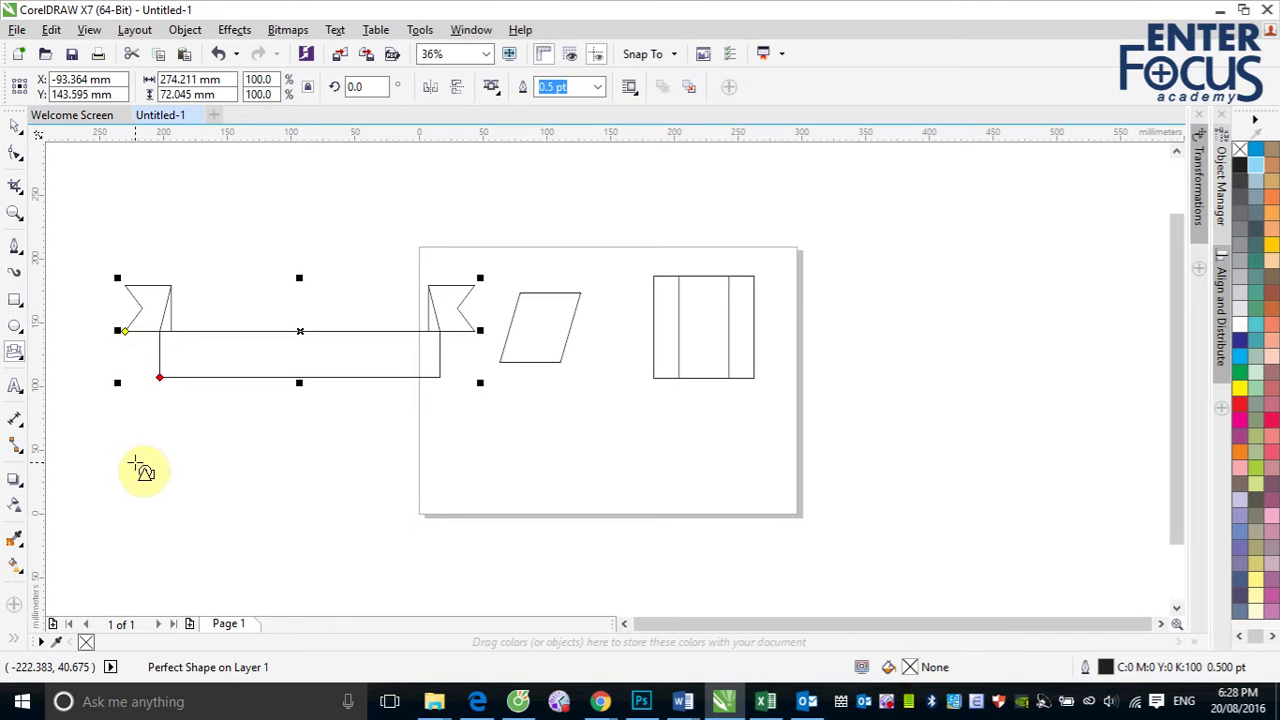
drag(125, 333, 138, 401)
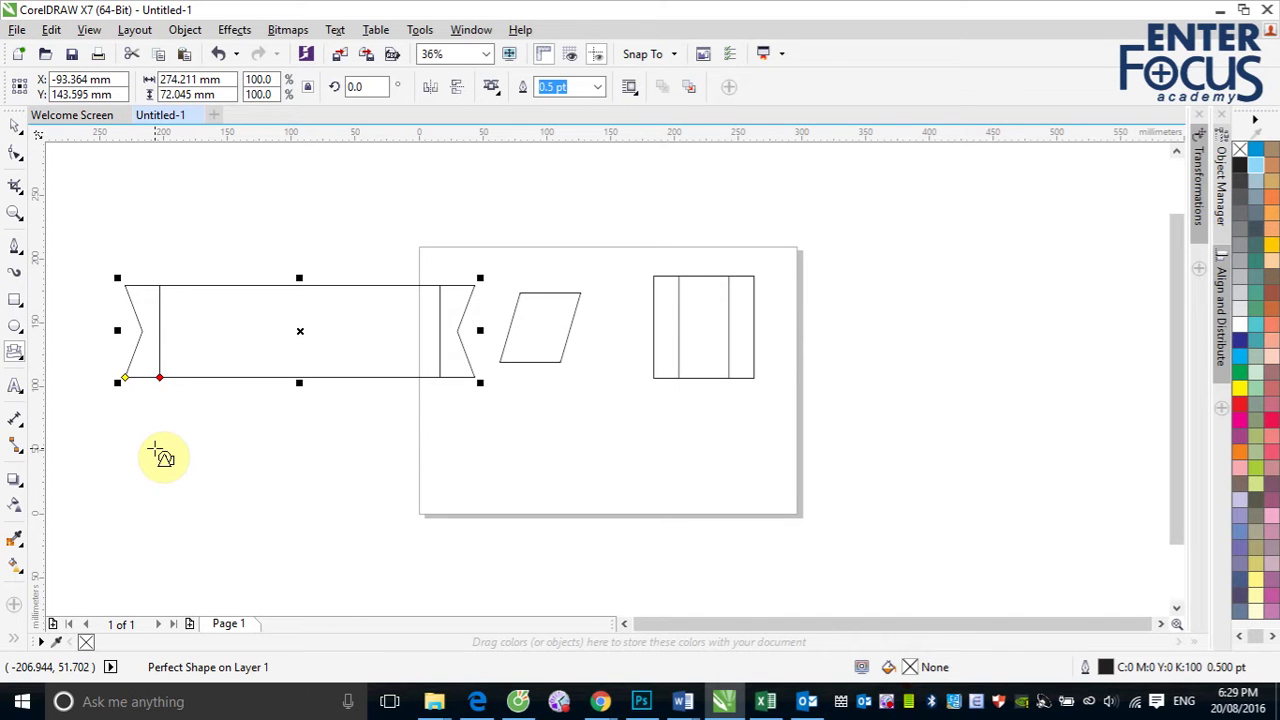
Draw the banner with upward-offset centre panel, about 356 by 59 mm, to the right of the page and deepen its folds.
click(491, 88)
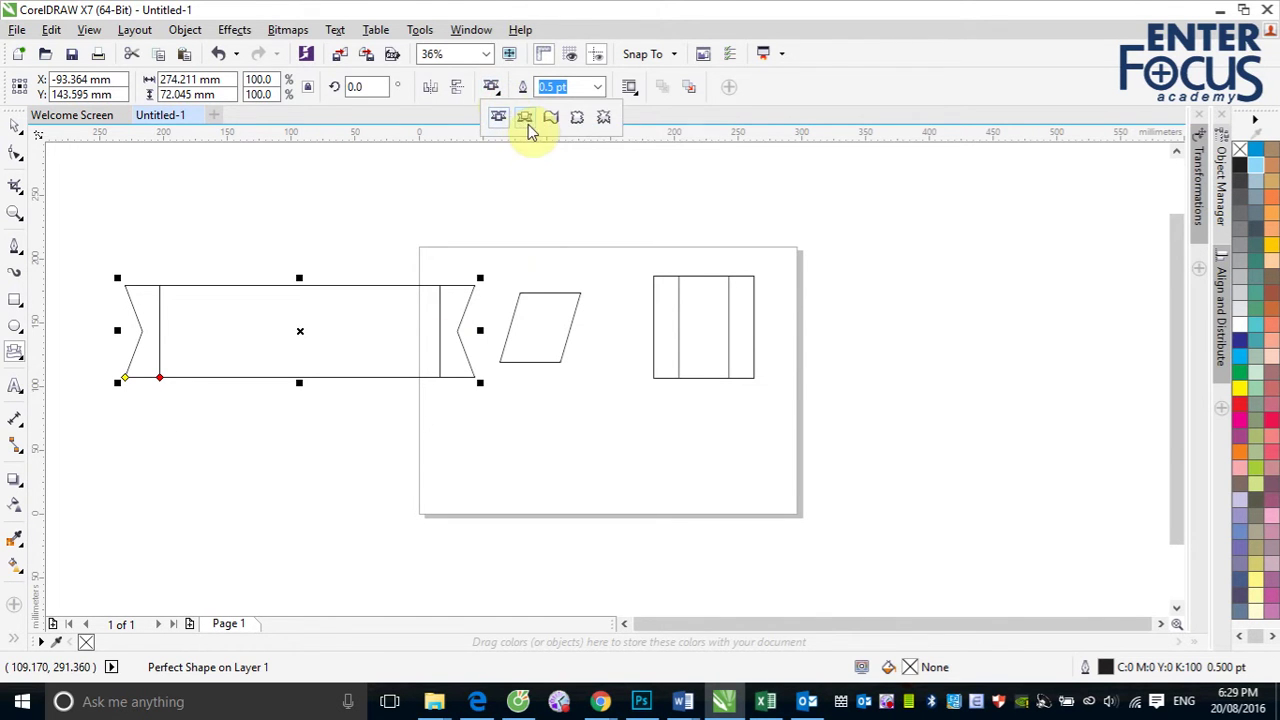
click(528, 122)
drag(840, 312, 1141, 391)
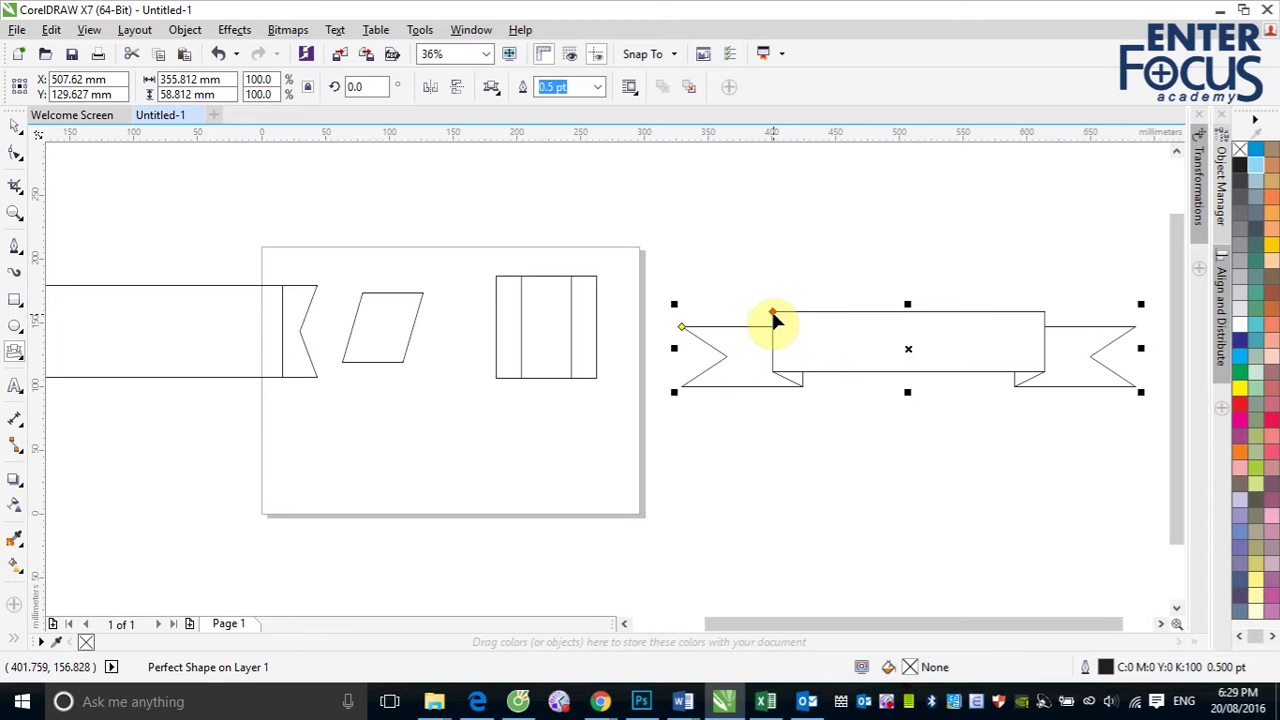
drag(775, 320, 681, 348)
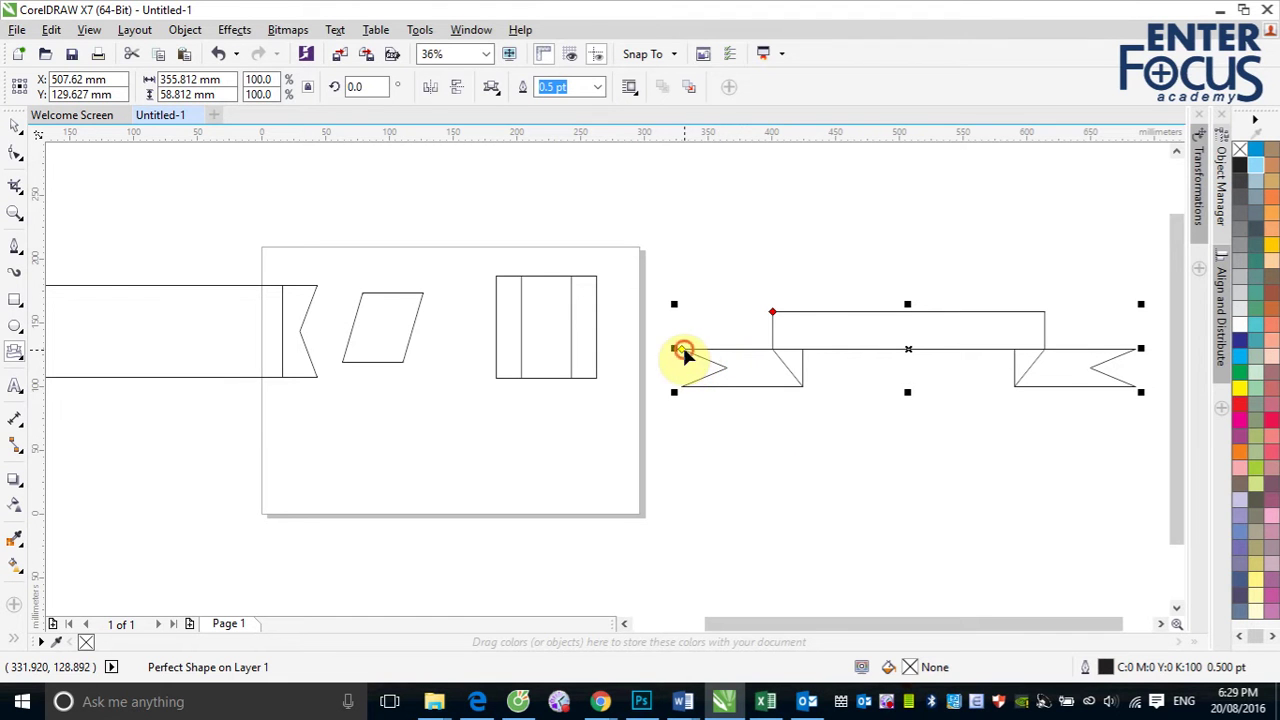
Stretch the tails of the offset banner up to the banner's full height so its folds flatten.
drag(684, 352, 680, 296)
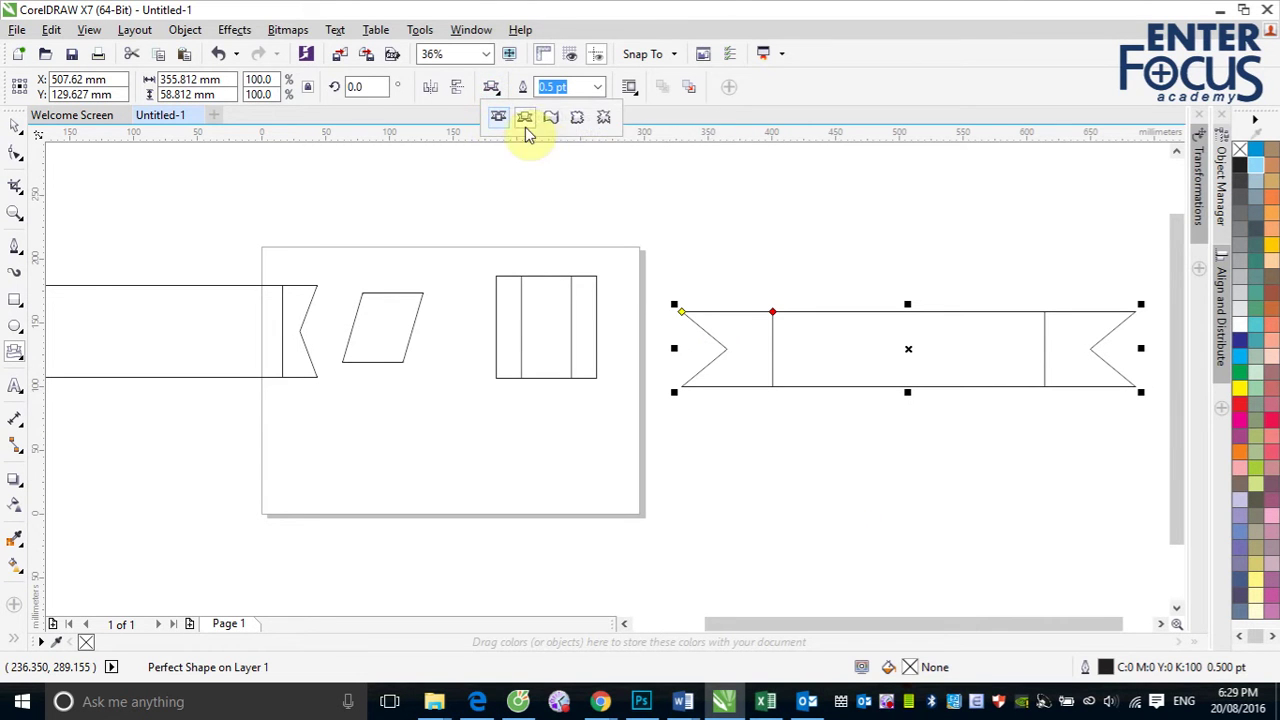
Draw a wave-shaped banner about 107 by 59 mm on the page below the parallelogram and deepen its wave.
click(546, 117)
click(323, 428)
drag(351, 430, 463, 508)
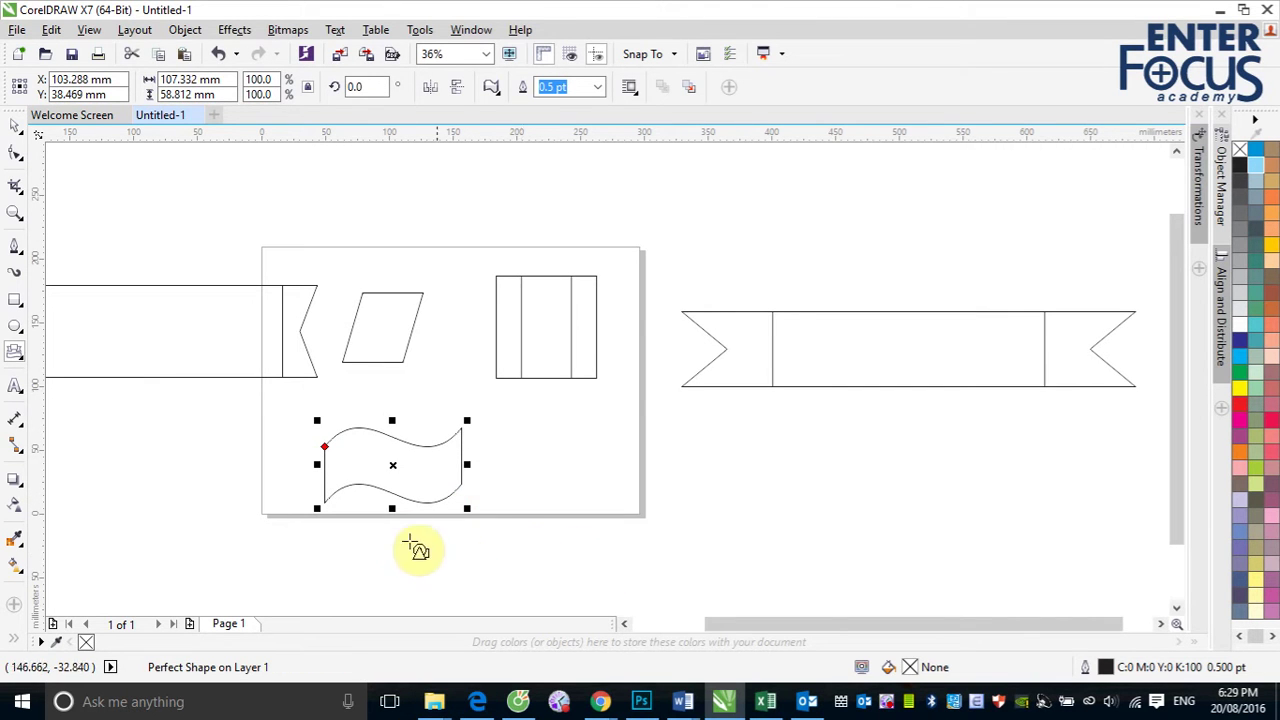
click(325, 447)
mouse_move(325, 447)
mouse_down()
mouse_move(324, 424)
mouse_move(325, 460)
mouse_up()
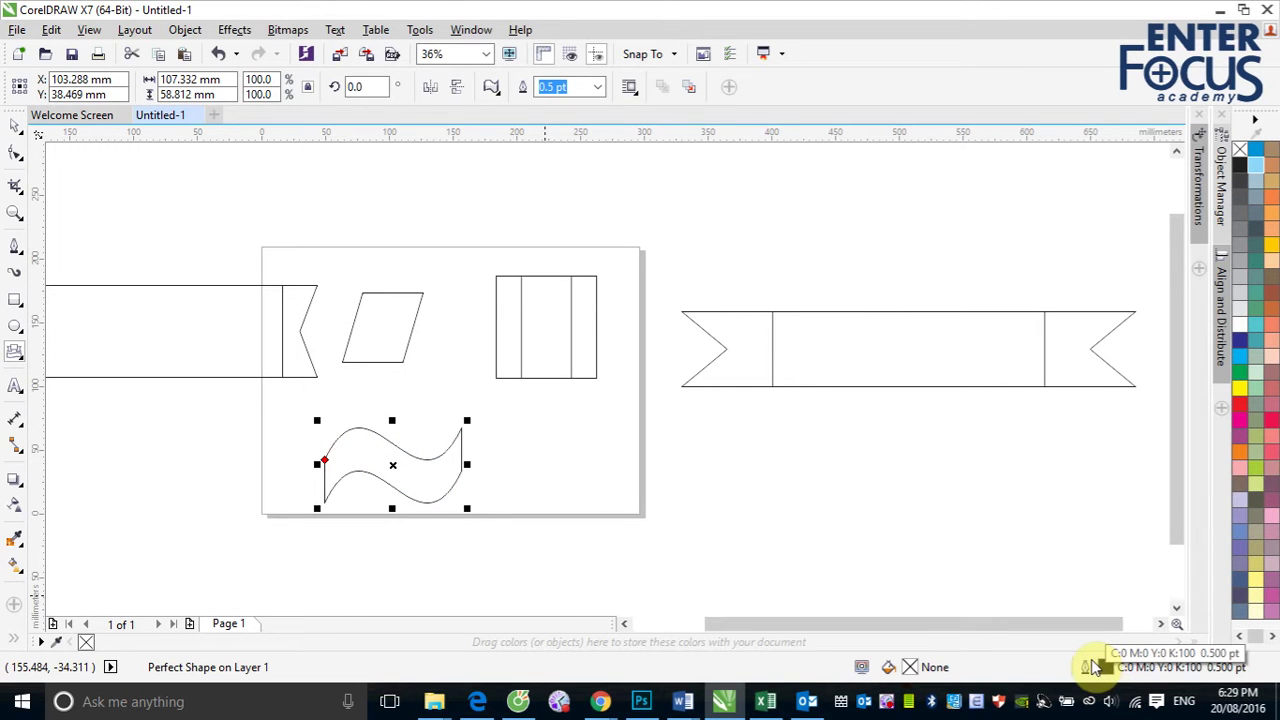
Draw two burst-shaped banners beside the page: one about 82 by 95 mm below the ribbon and one about 116 by 121 mm overlapping its upper edge.
click(494, 88)
click(577, 118)
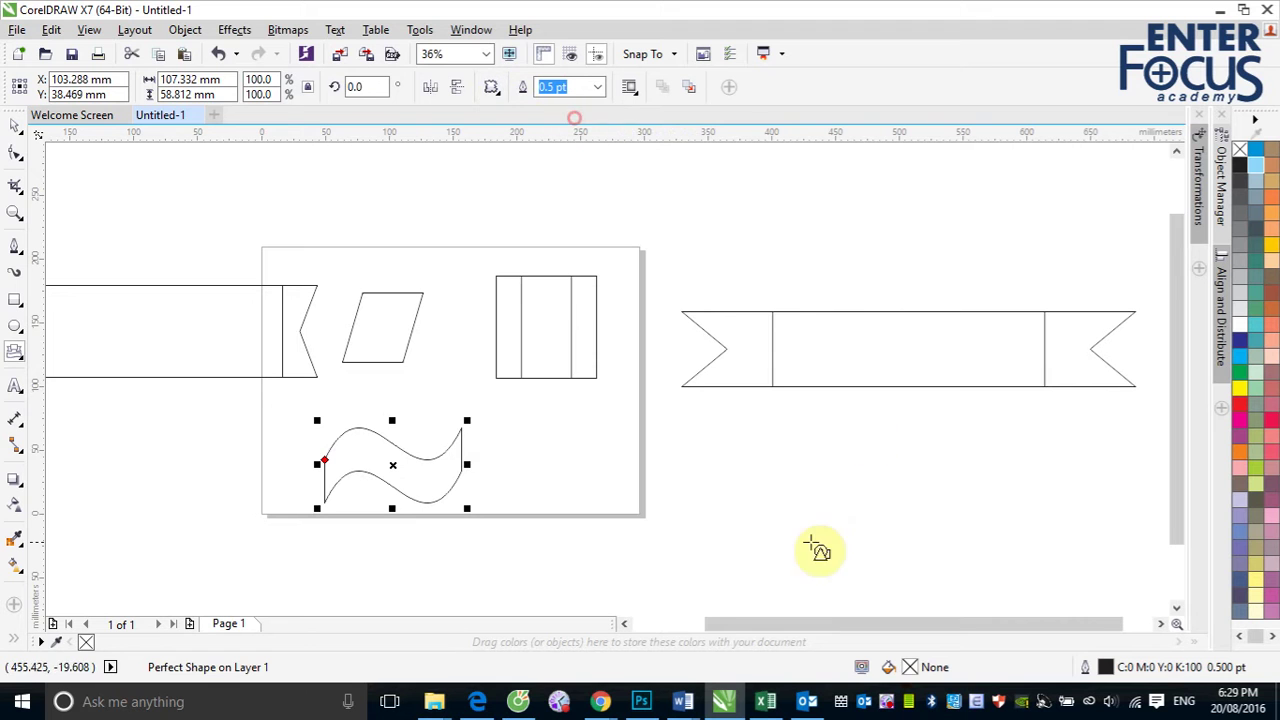
drag(727, 447, 840, 577)
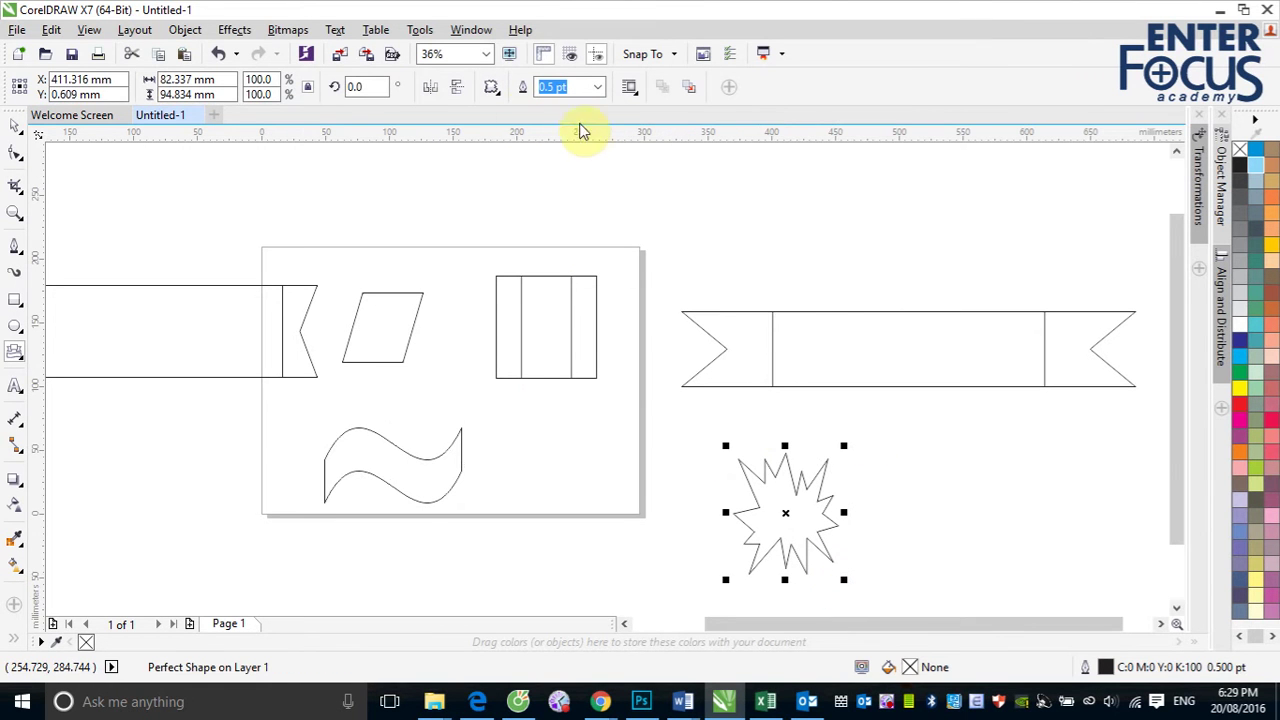
click(491, 87)
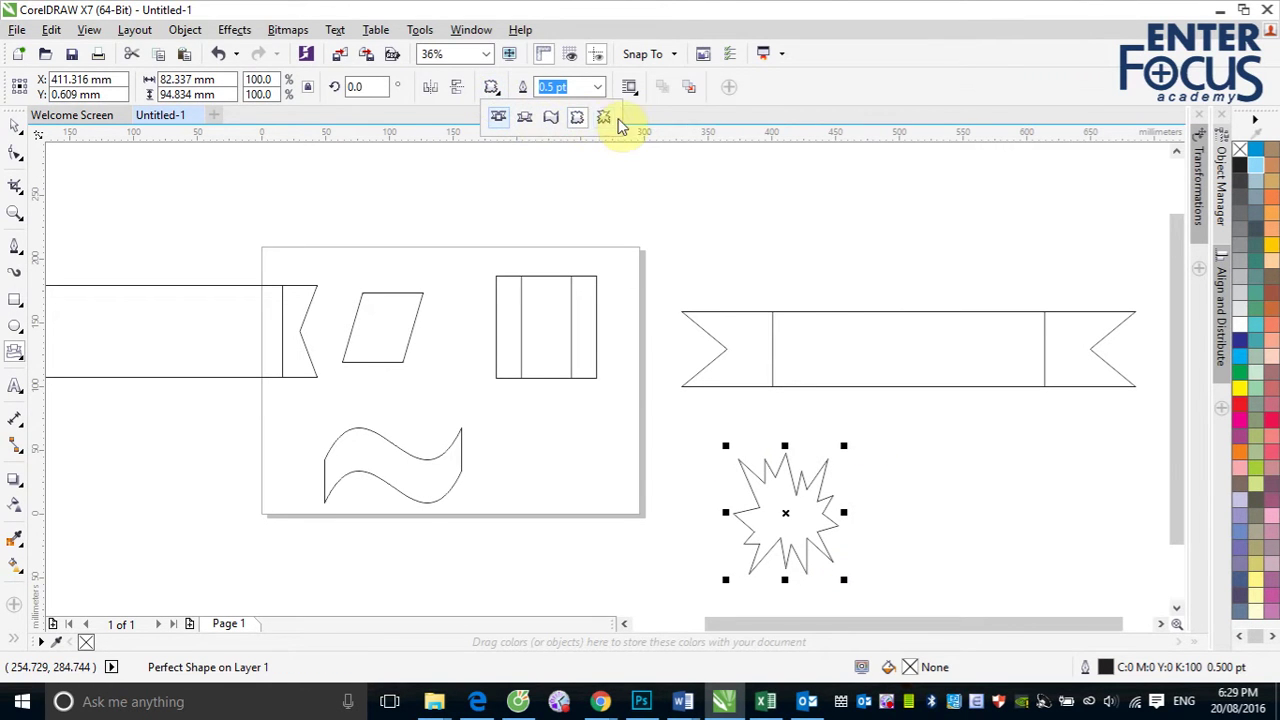
click(577, 118)
drag(836, 187, 988, 344)
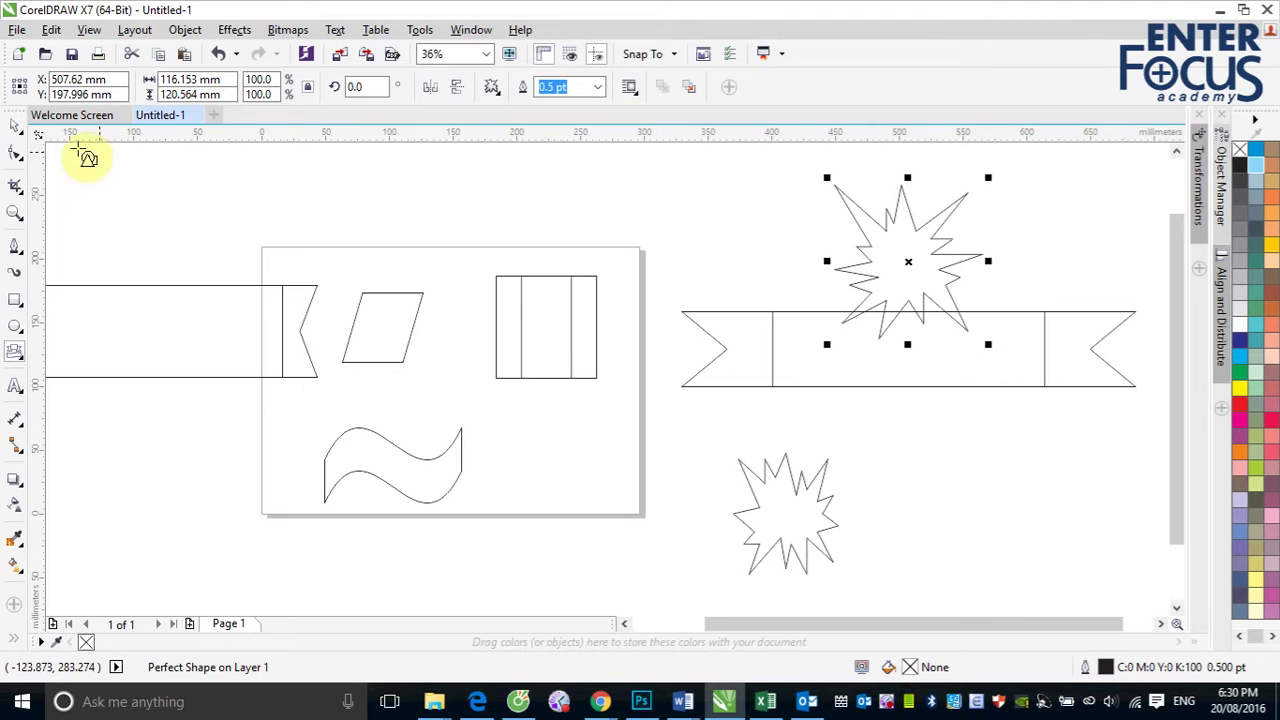
Delete all shapes in the drawing and activate the Callout Shapes tool.
double_click(15, 131)
key(Delete)
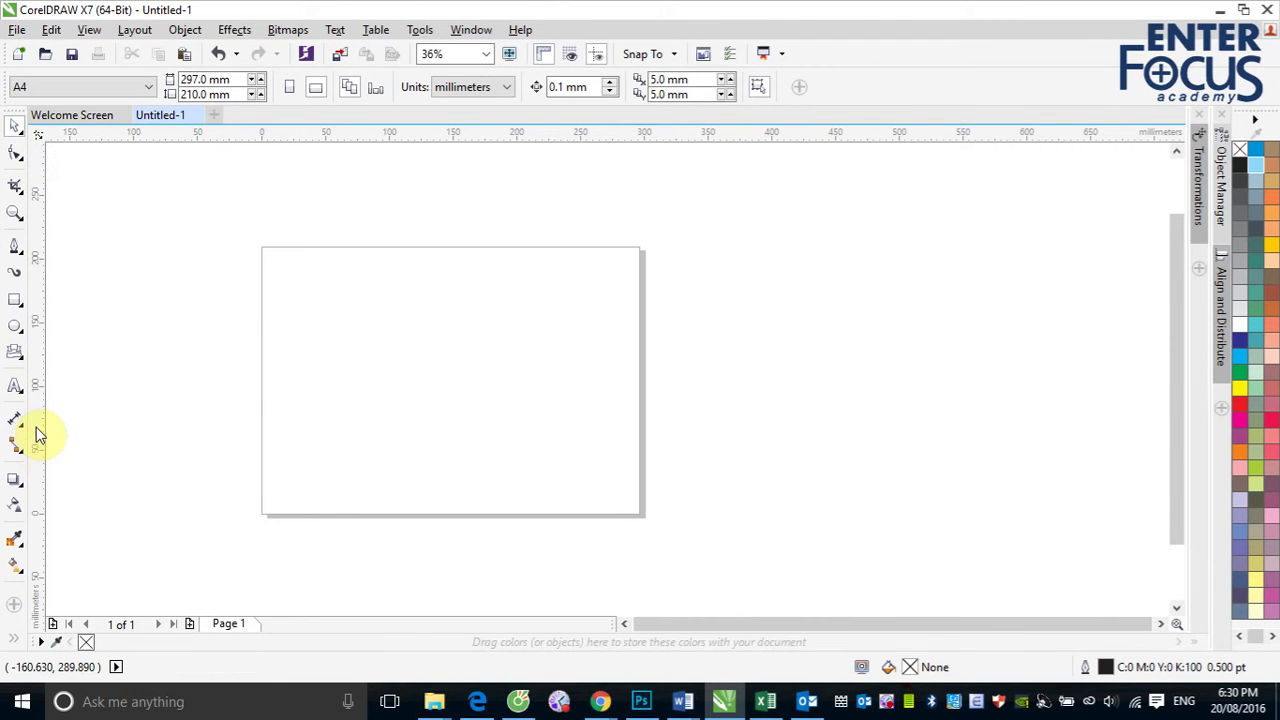
click(16, 352)
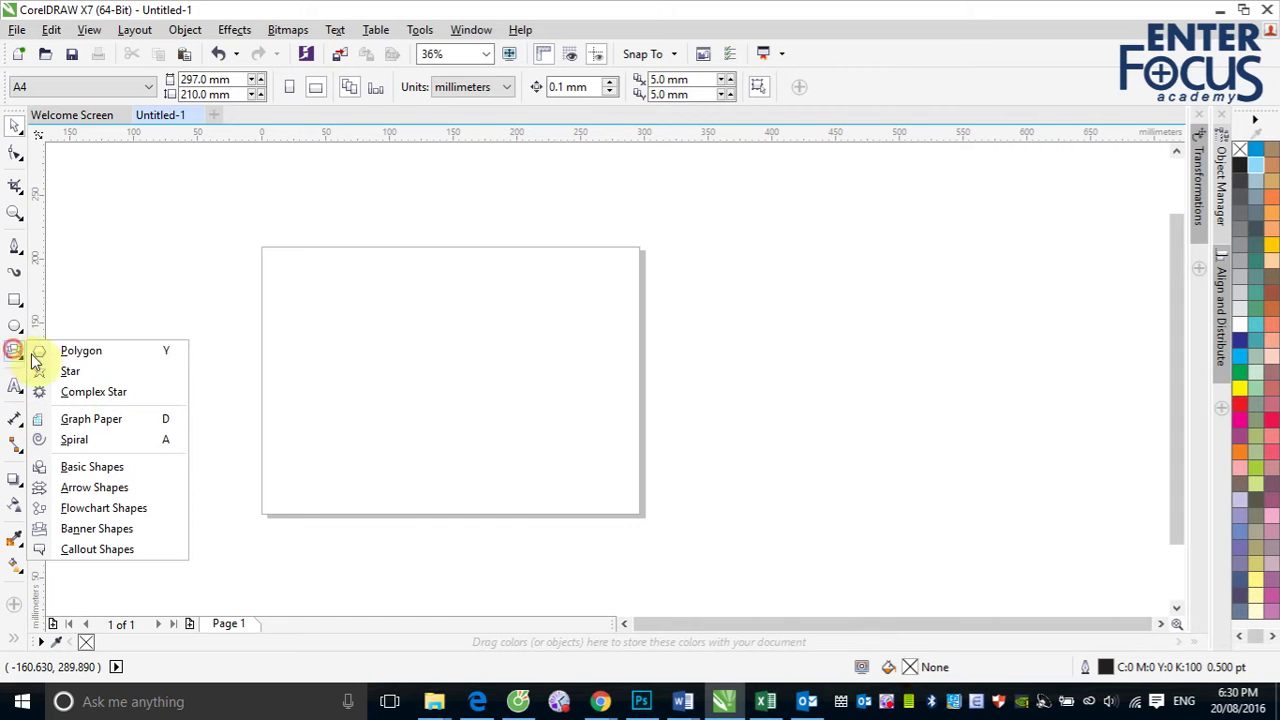
click(104, 549)
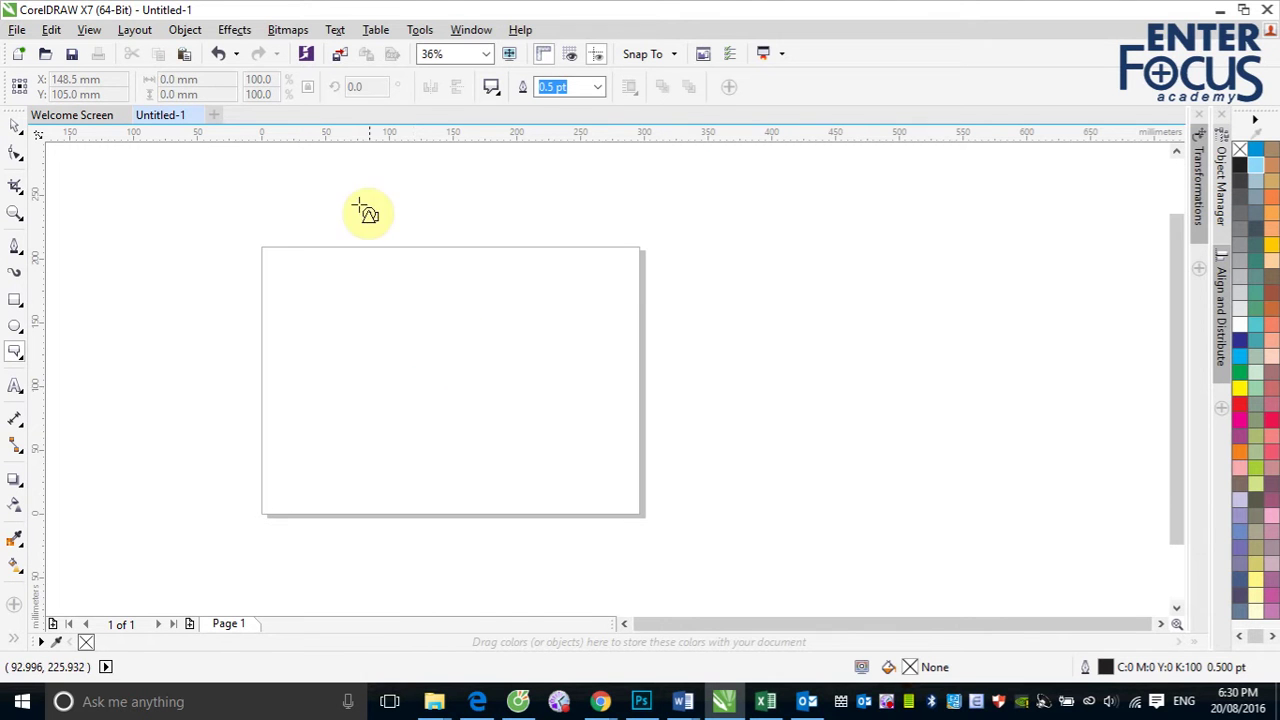
Import 004.png from the Desktop at its original size and move it to the lower part of the page.
click(338, 54)
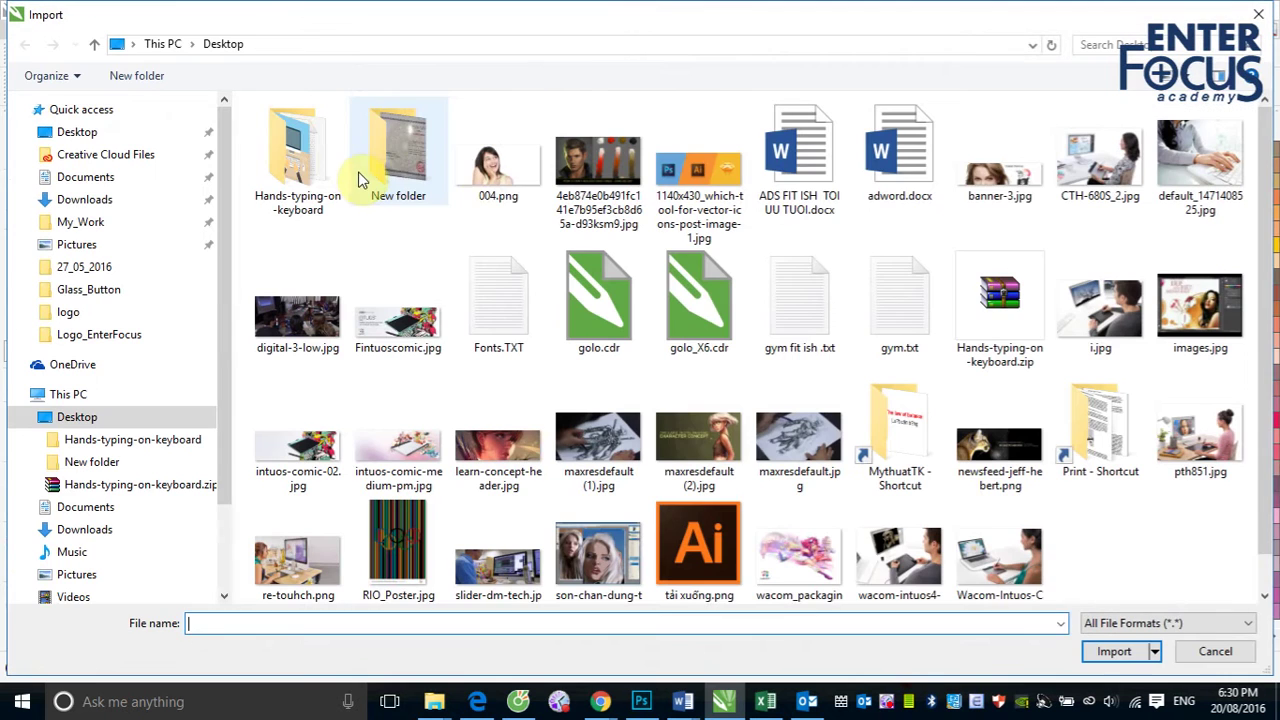
click(490, 175)
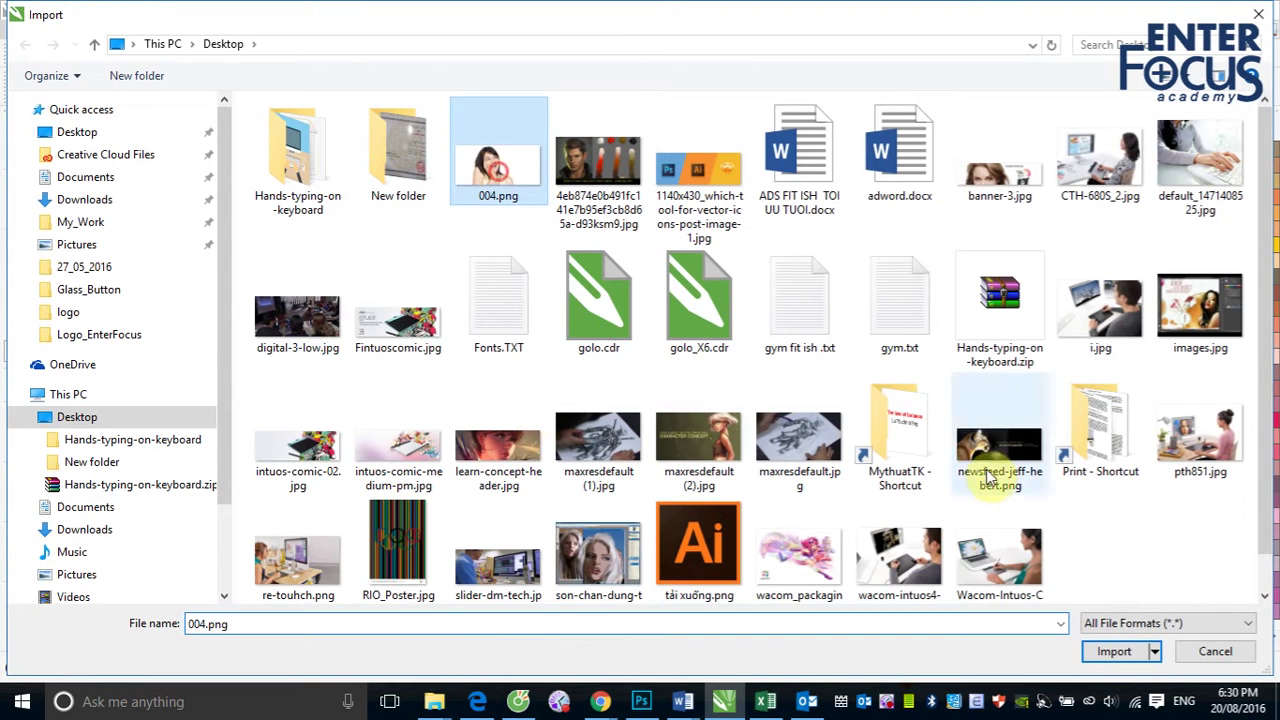
click(1103, 652)
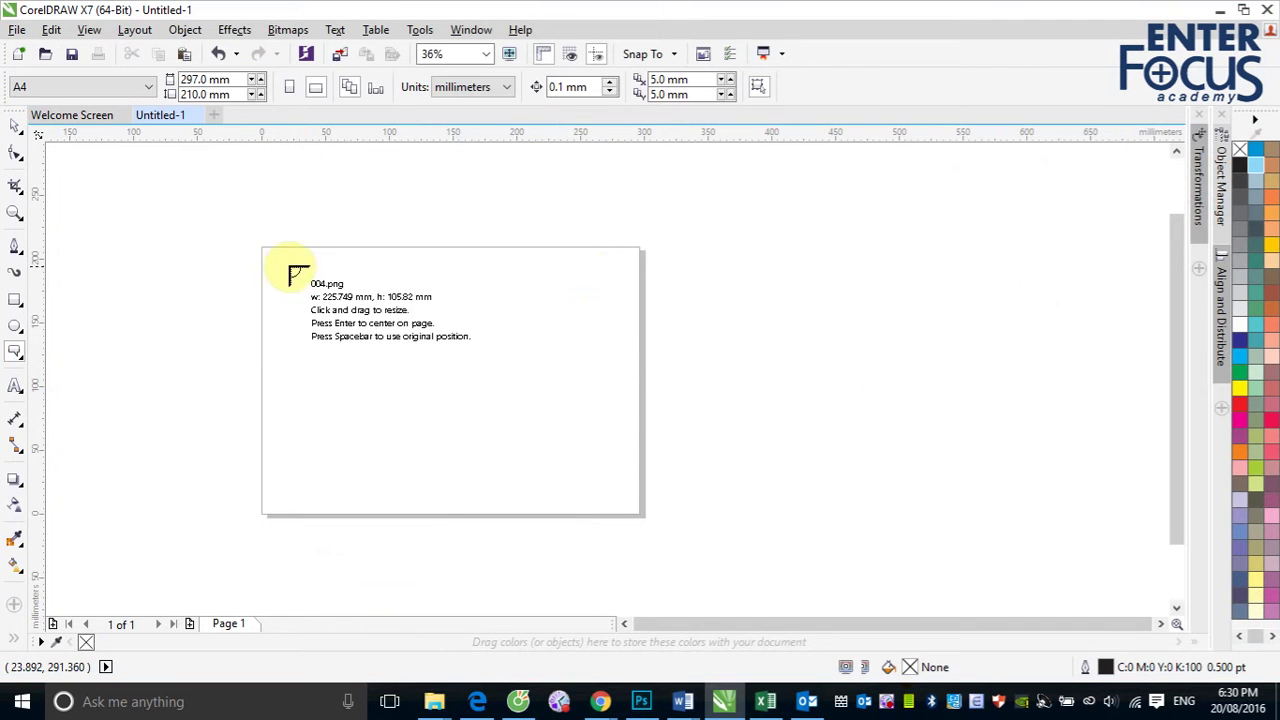
click(289, 268)
drag(459, 329, 466, 401)
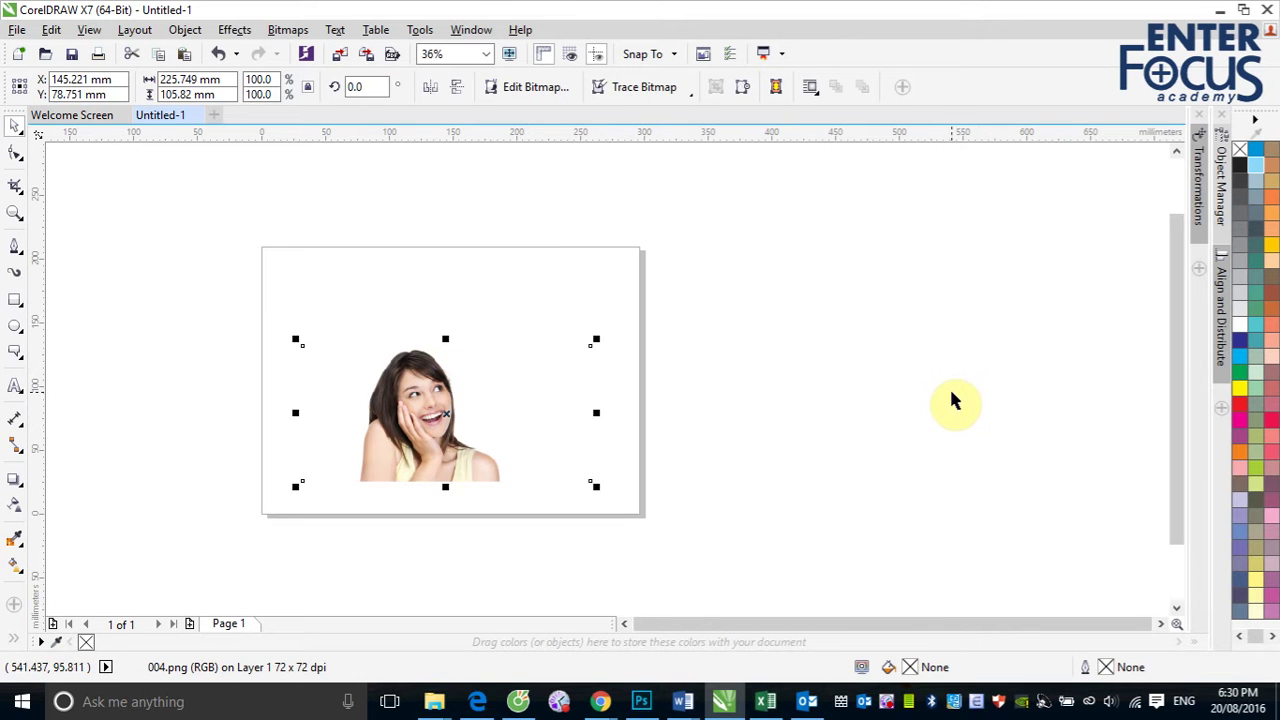
Draw a rectangular callout about 94 by 68 mm beside the woman's head and move its pointer tip down toward her mouth.
key(z)
drag(280, 290, 600, 488)
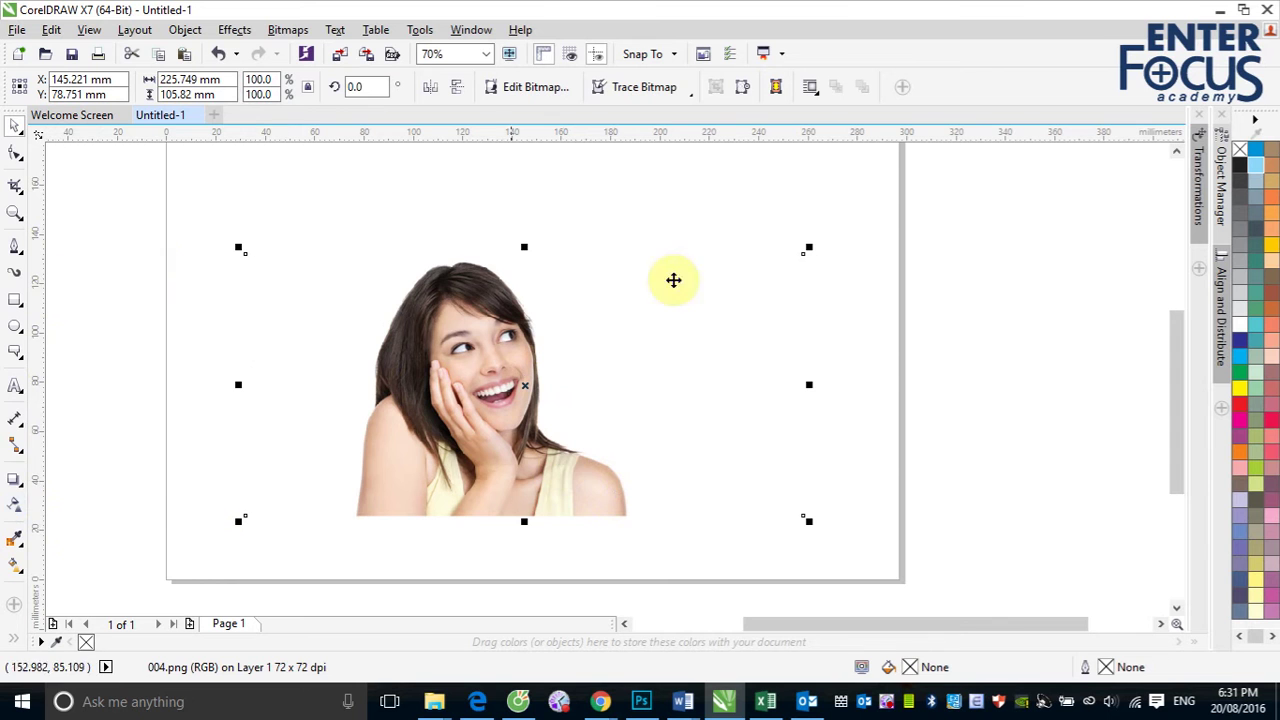
click(15, 446)
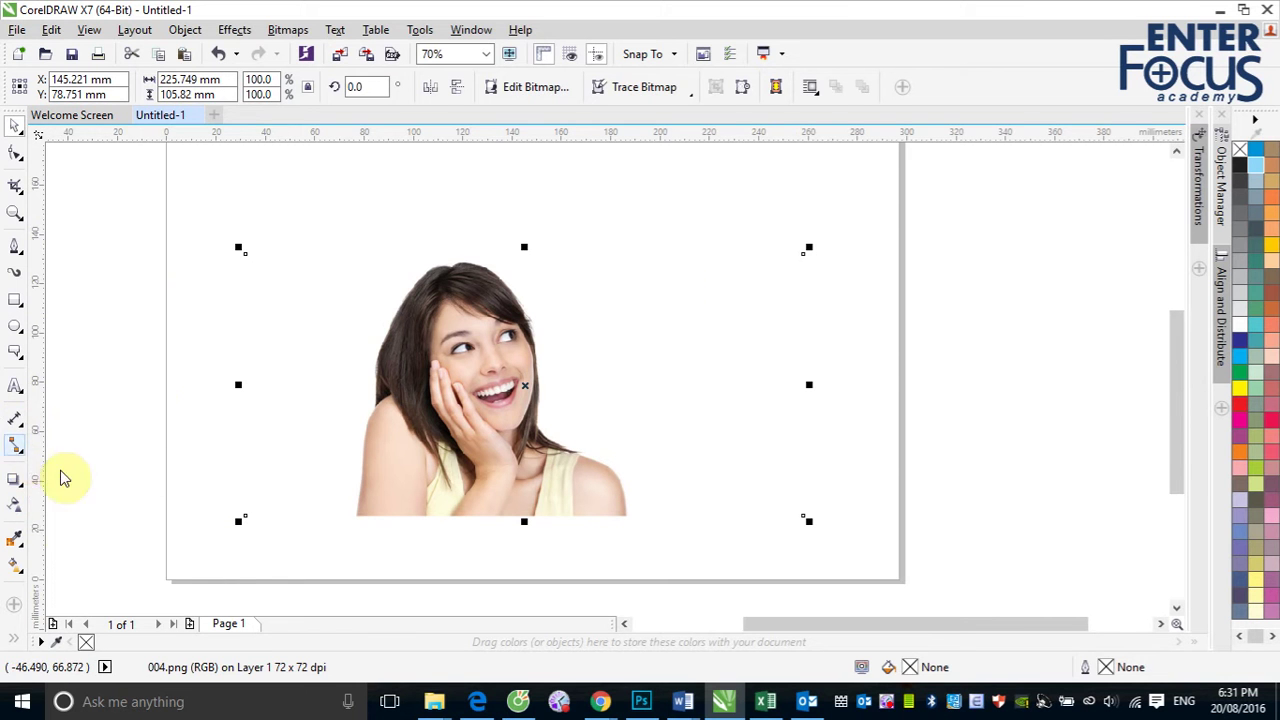
click(17, 358)
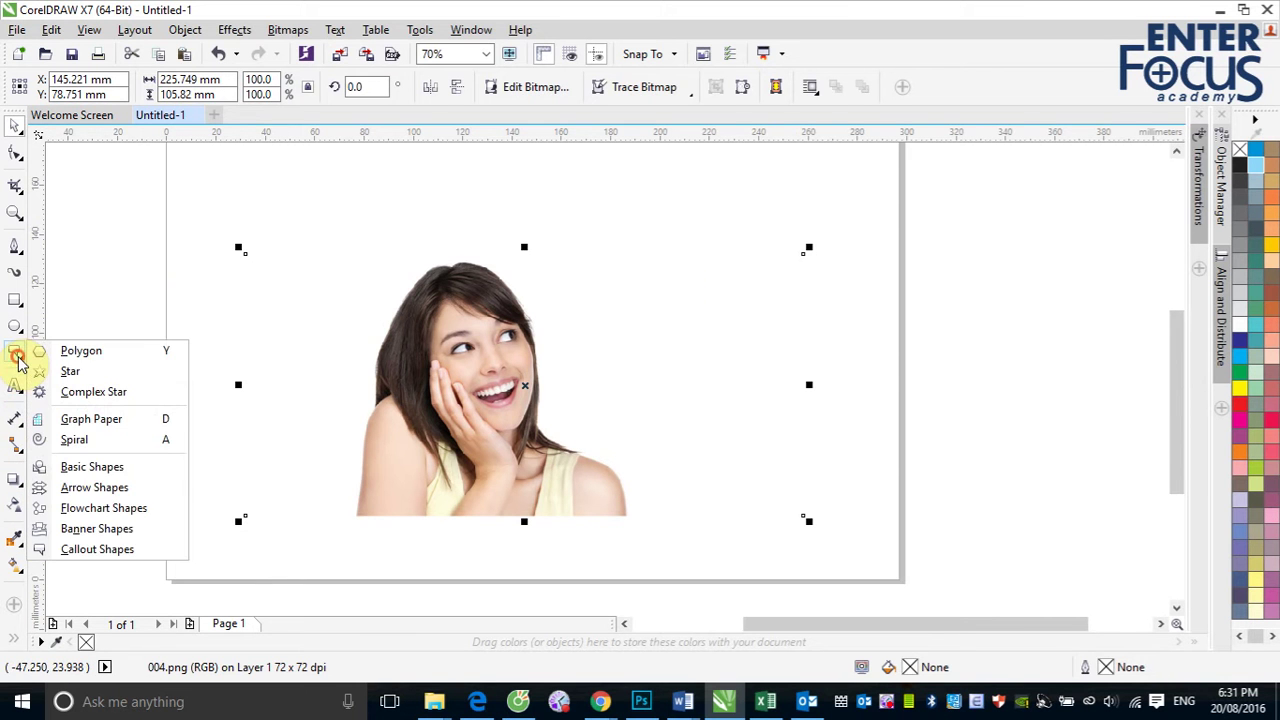
click(120, 551)
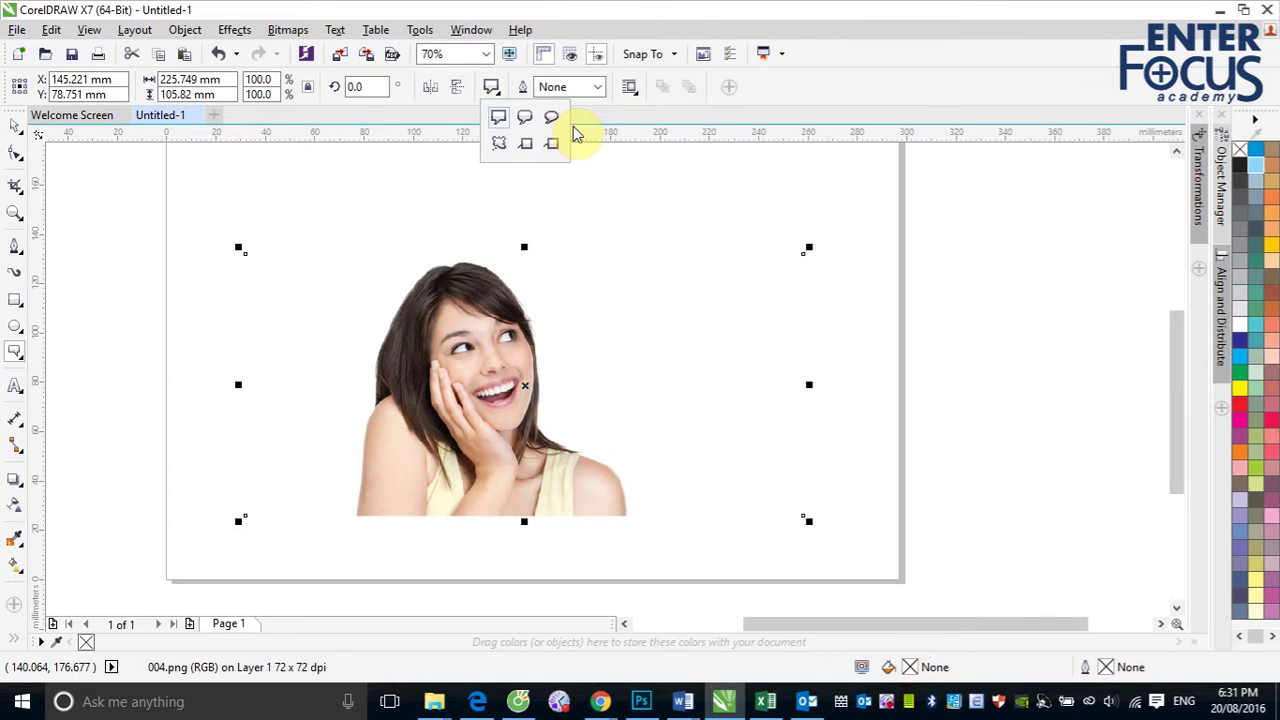
click(498, 118)
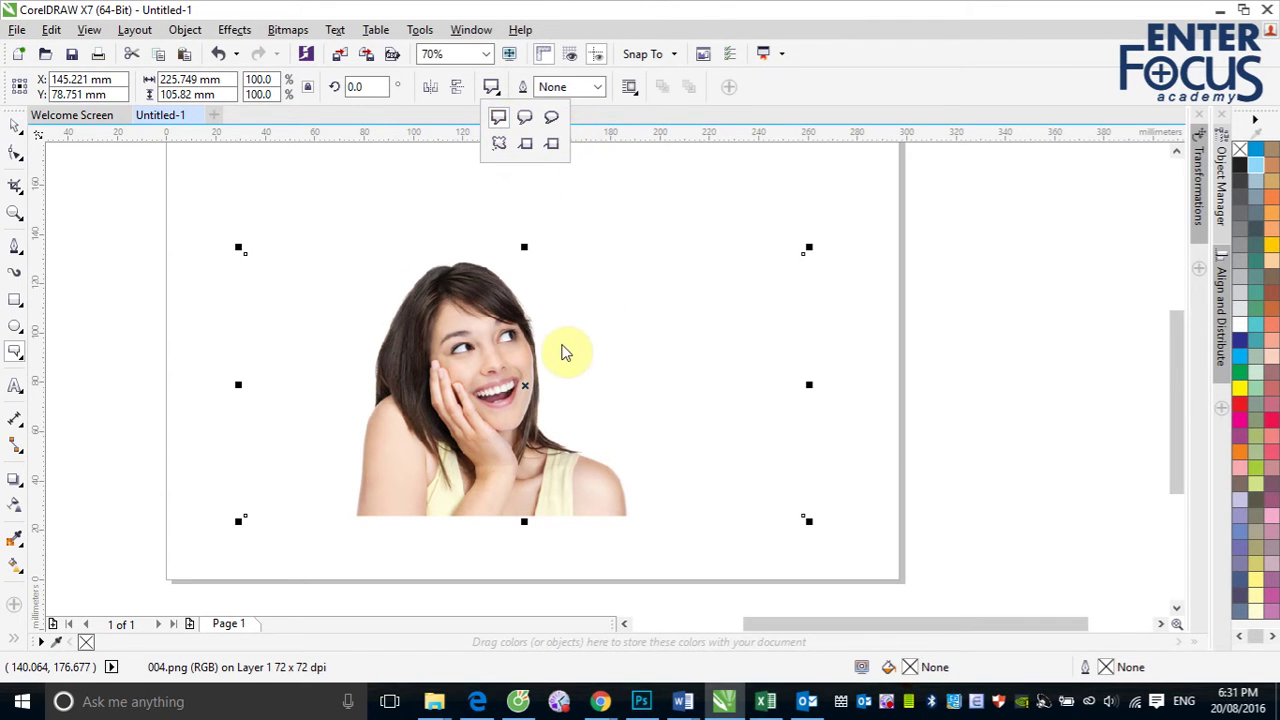
drag(552, 355, 780, 187)
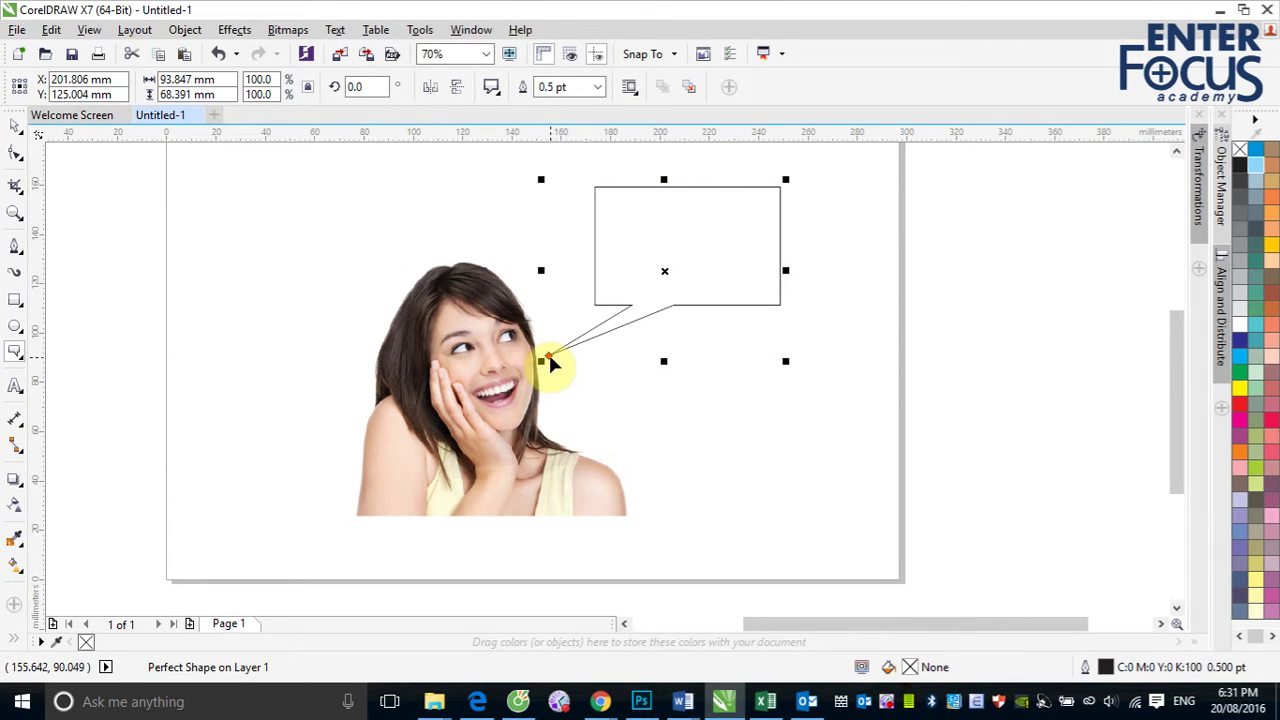
mouse_move(551, 361)
mouse_down()
mouse_move(929, 357)
mouse_move(913, 178)
mouse_move(780, 137)
mouse_move(477, 249)
mouse_move(600, 364)
mouse_move(867, 372)
mouse_move(934, 318)
mouse_move(866, 178)
mouse_move(673, 169)
mouse_move(525, 243)
mouse_move(534, 286)
mouse_move(603, 340)
mouse_move(702, 358)
mouse_move(666, 368)
mouse_move(623, 429)
mouse_move(660, 480)
mouse_move(829, 491)
mouse_move(952, 466)
mouse_move(1080, 354)
mouse_move(811, 423)
mouse_move(505, 320)
mouse_move(546, 322)
mouse_move(543, 368)
mouse_move(508, 393)
mouse_move(543, 373)
mouse_up()
key(Escape)
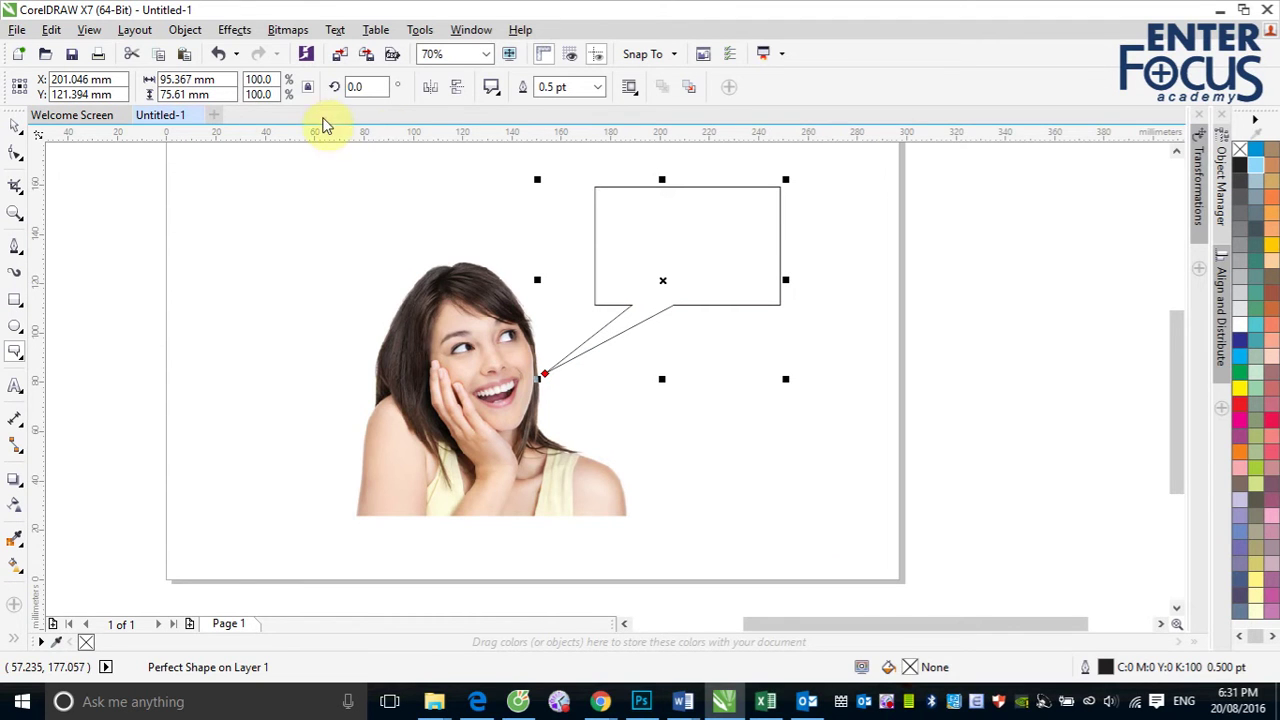
Draw a rounded-rectangle callout about 68 by 59 mm across the page's upper-right corner.
click(491, 88)
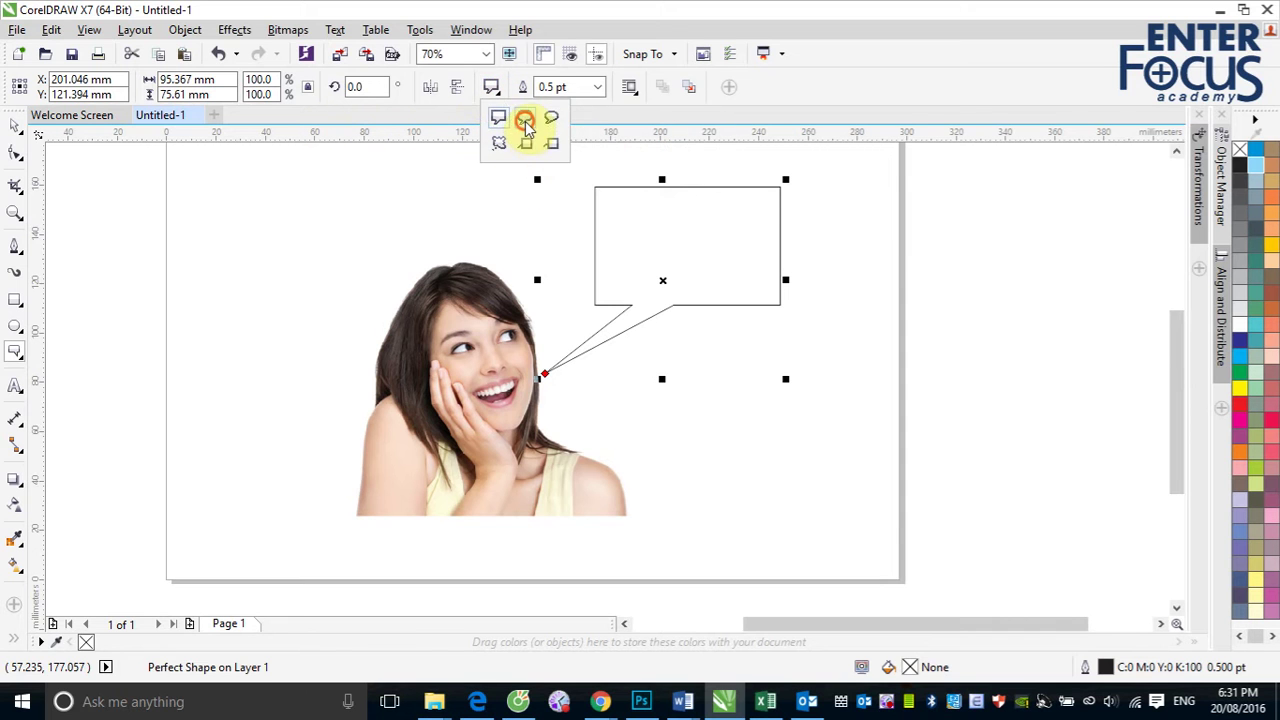
click(524, 118)
drag(838, 190, 1007, 158)
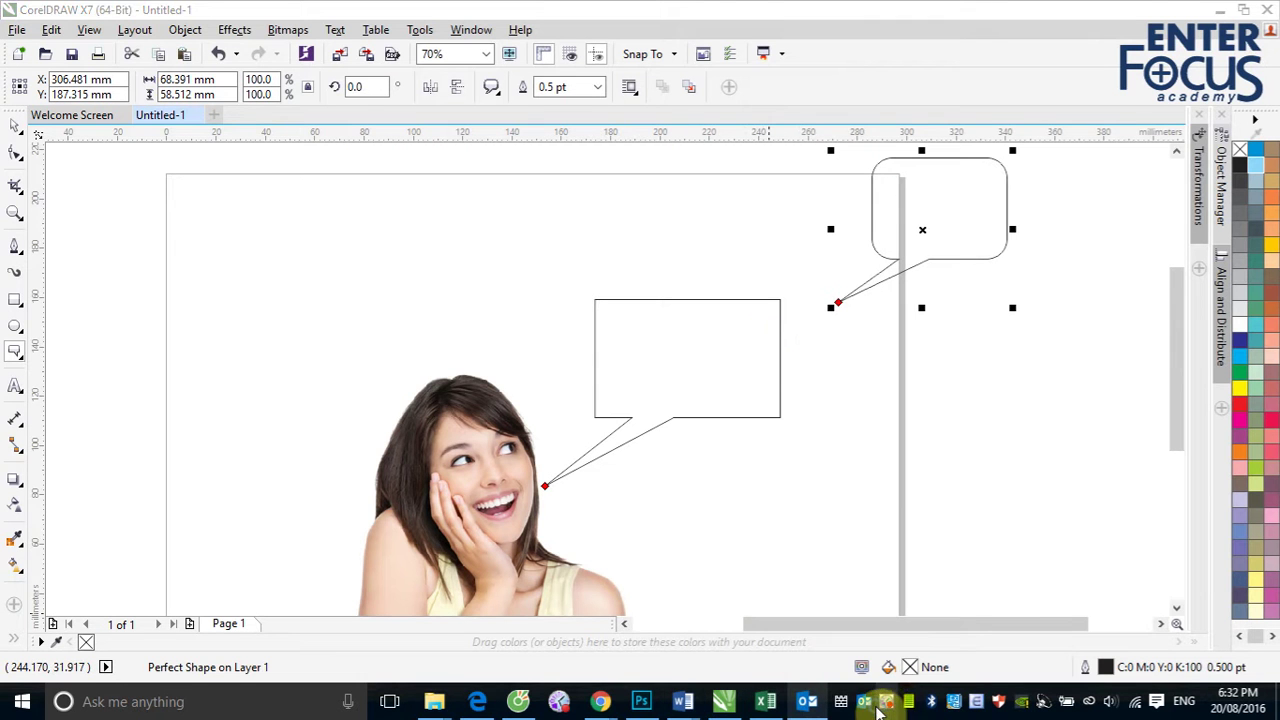
right_click(888, 703)
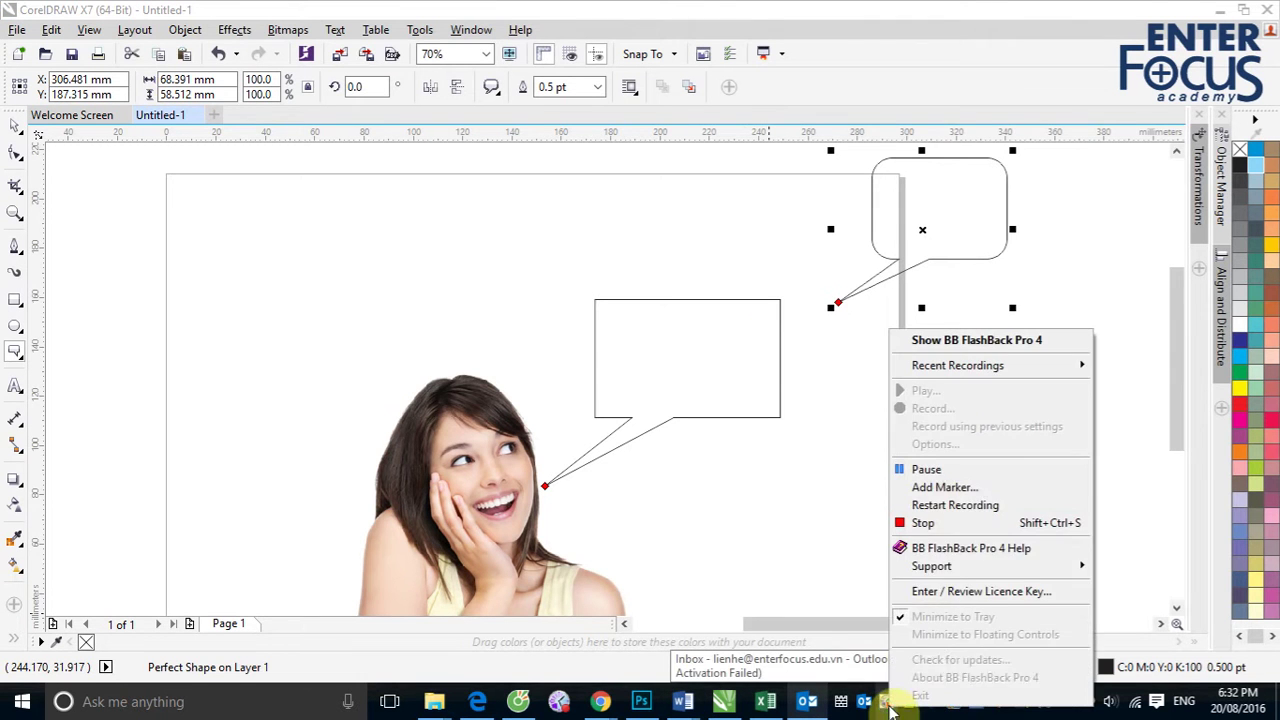
click(935, 471)
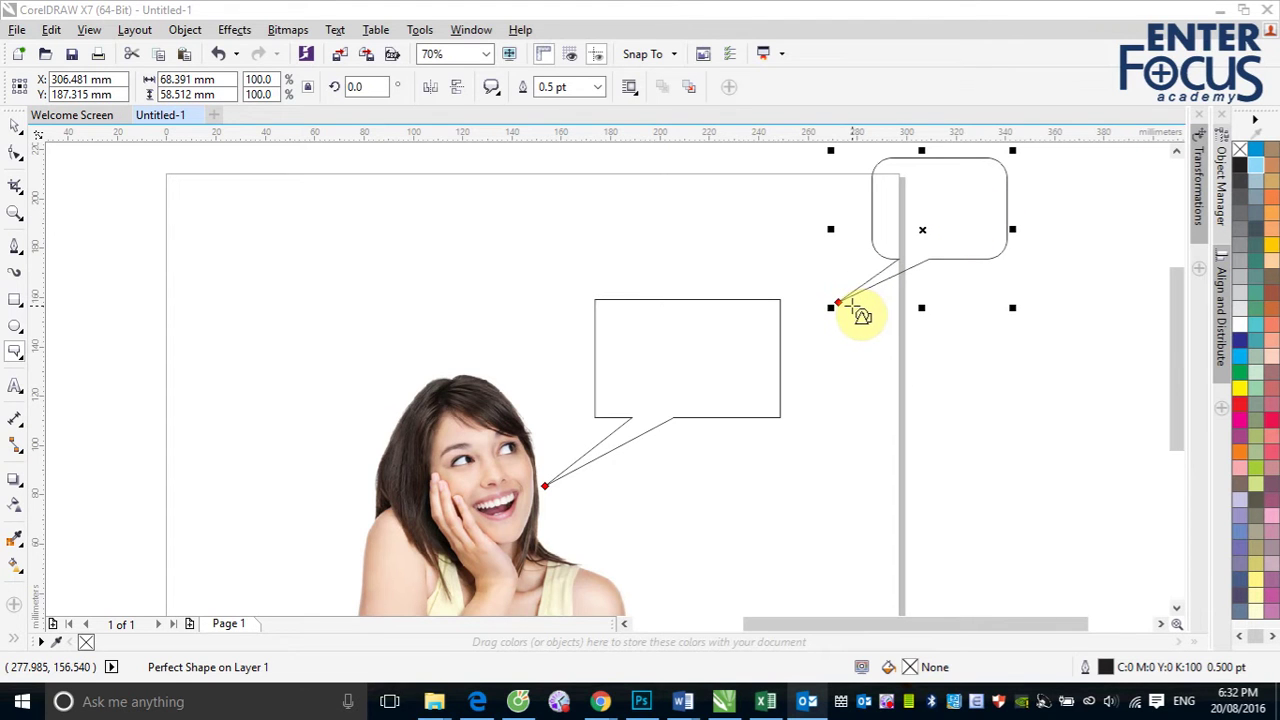
Extend the rounded callout's pointer tip downward along the page's right edge.
drag(836, 304, 894, 362)
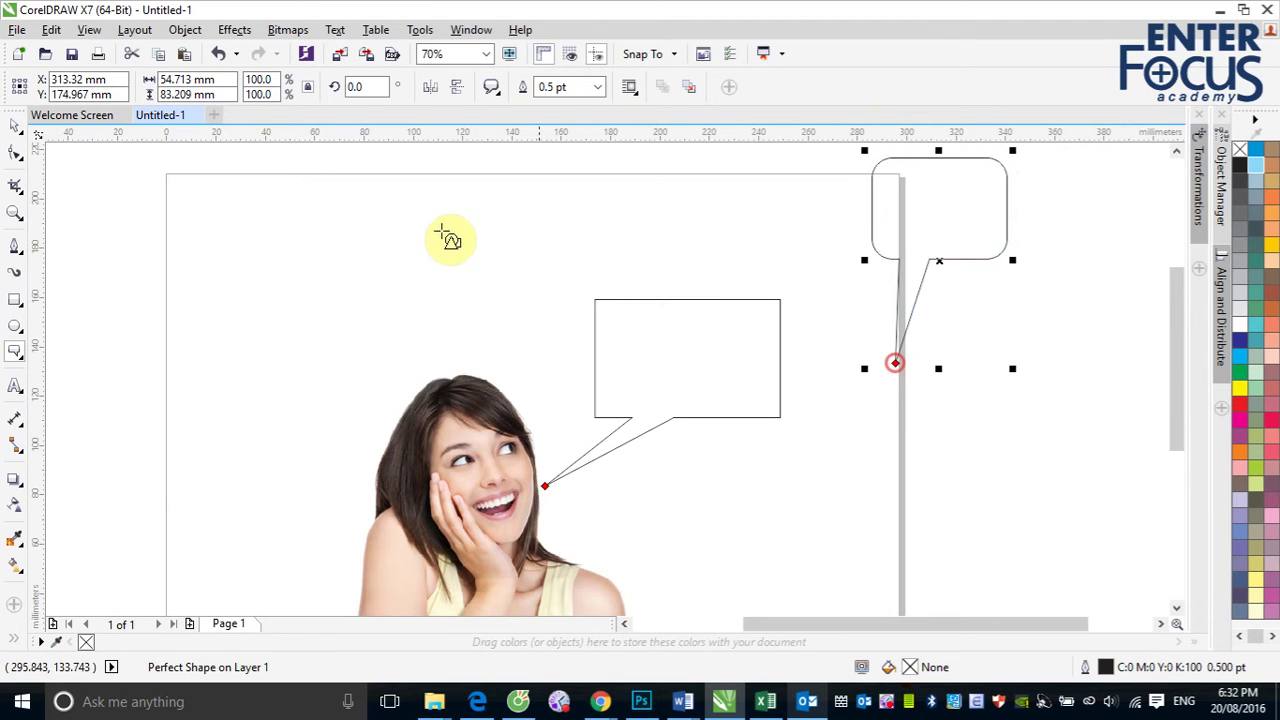
Draw a round callout about 80 by 64 mm across the page's upper edge and swing its pointer tip to just above the woman's head.
click(503, 93)
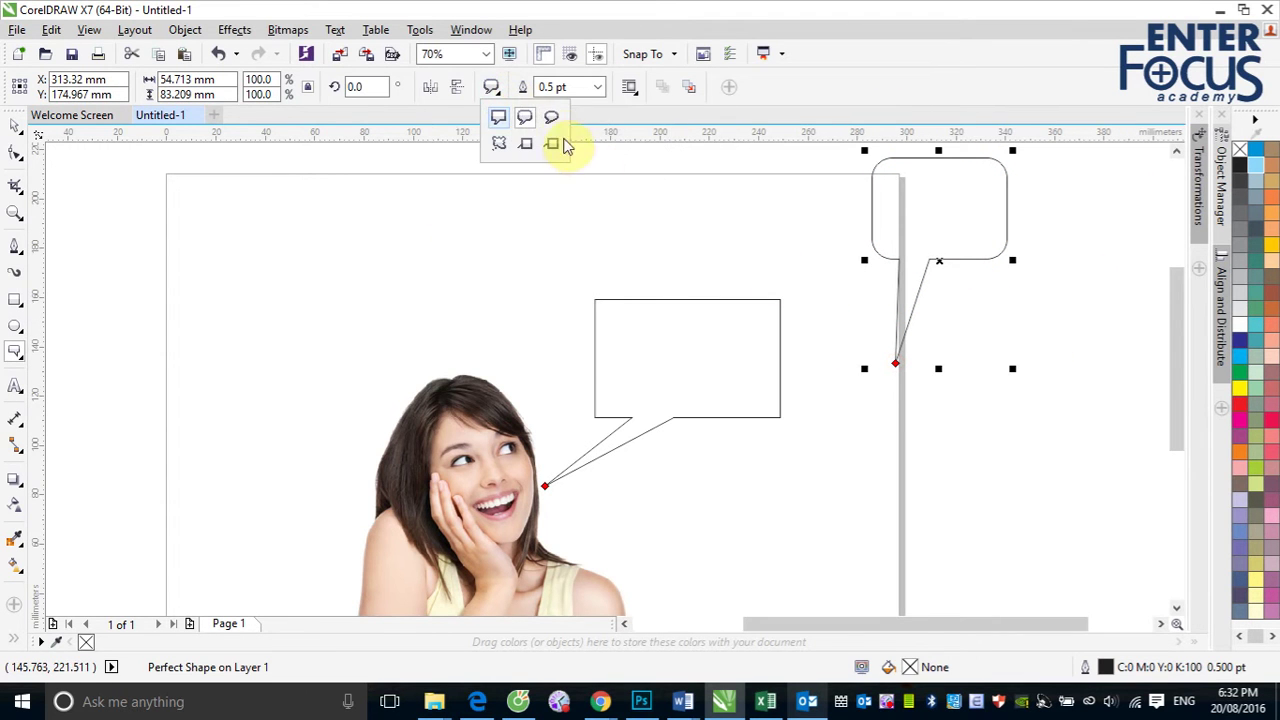
click(555, 117)
drag(238, 235, 440, 196)
drag(238, 309, 208, 260)
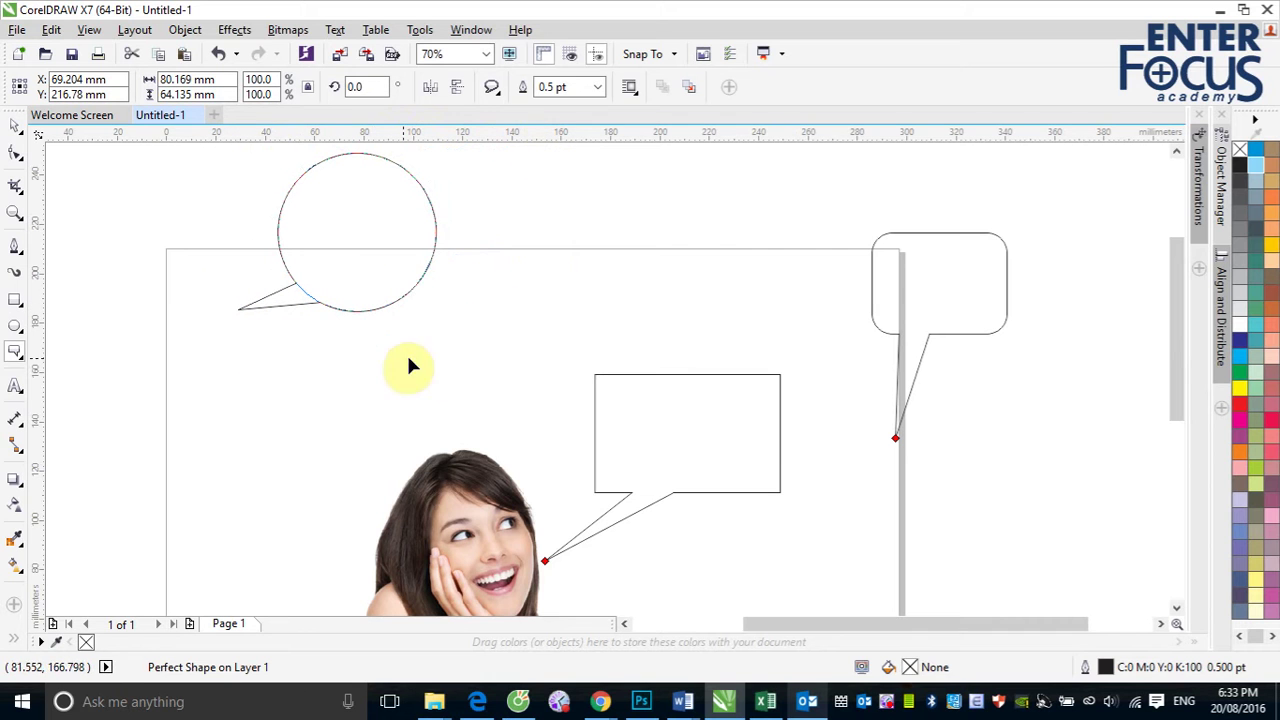
drag(409, 360, 205, 258)
drag(226, 396, 545, 410)
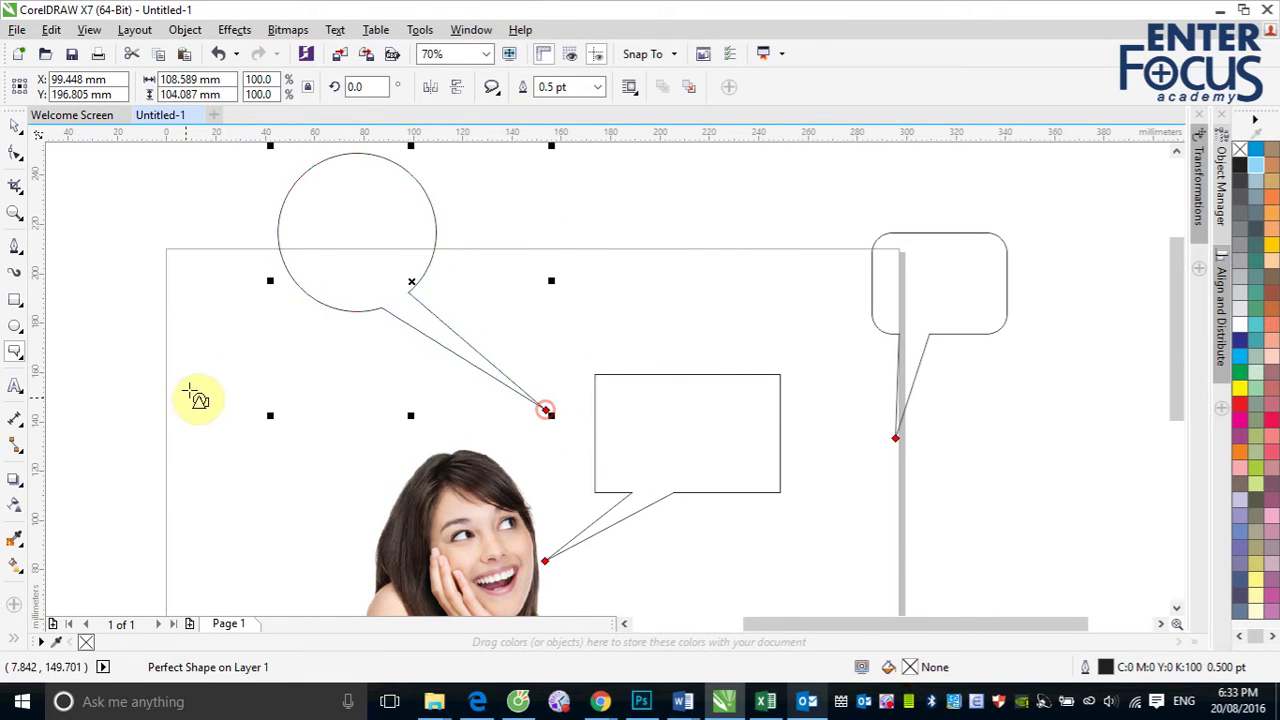
Delete the rectangular, rounded and round callouts, keeping the photo, and reactivate the Callout Shapes tool.
click(491, 89)
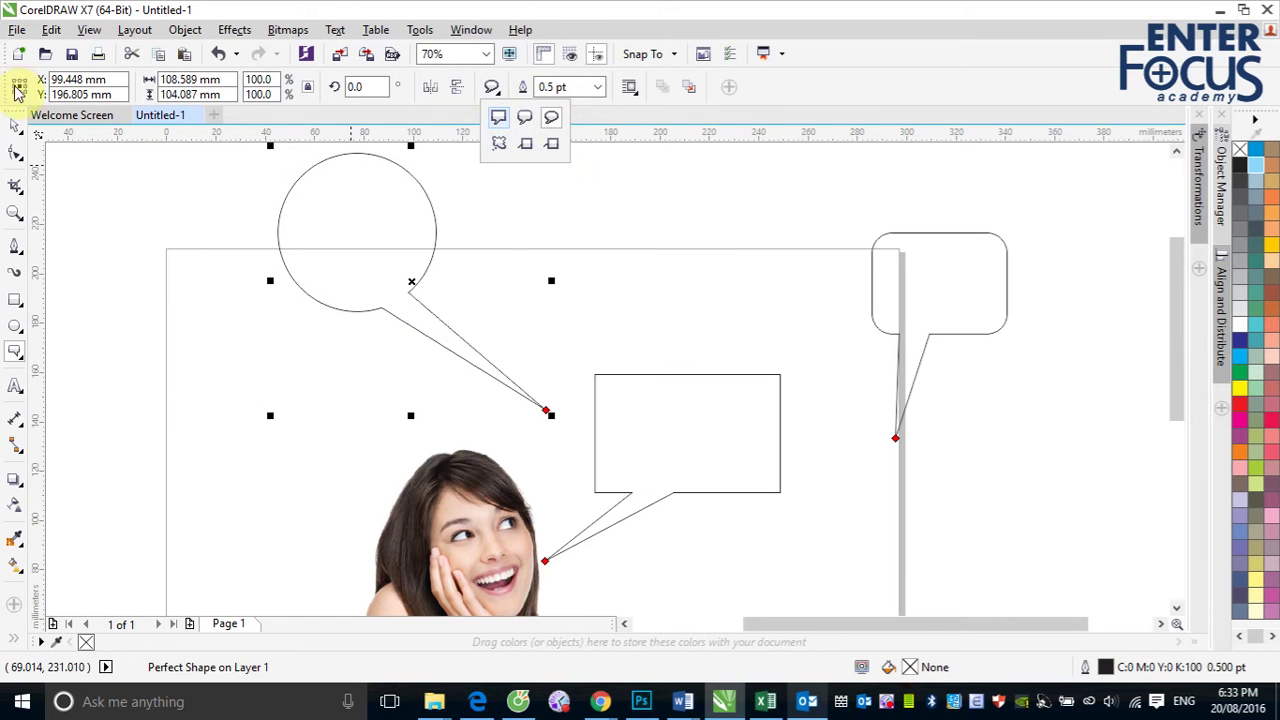
click(12, 128)
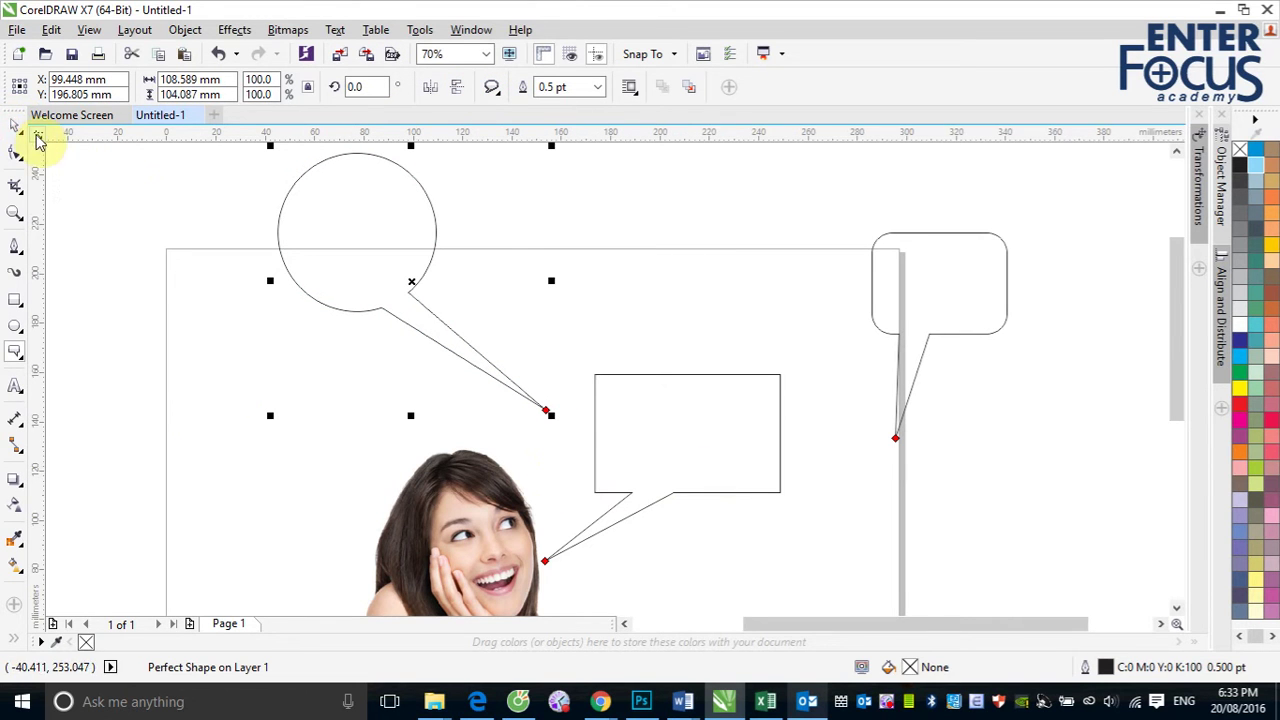
click(622, 450)
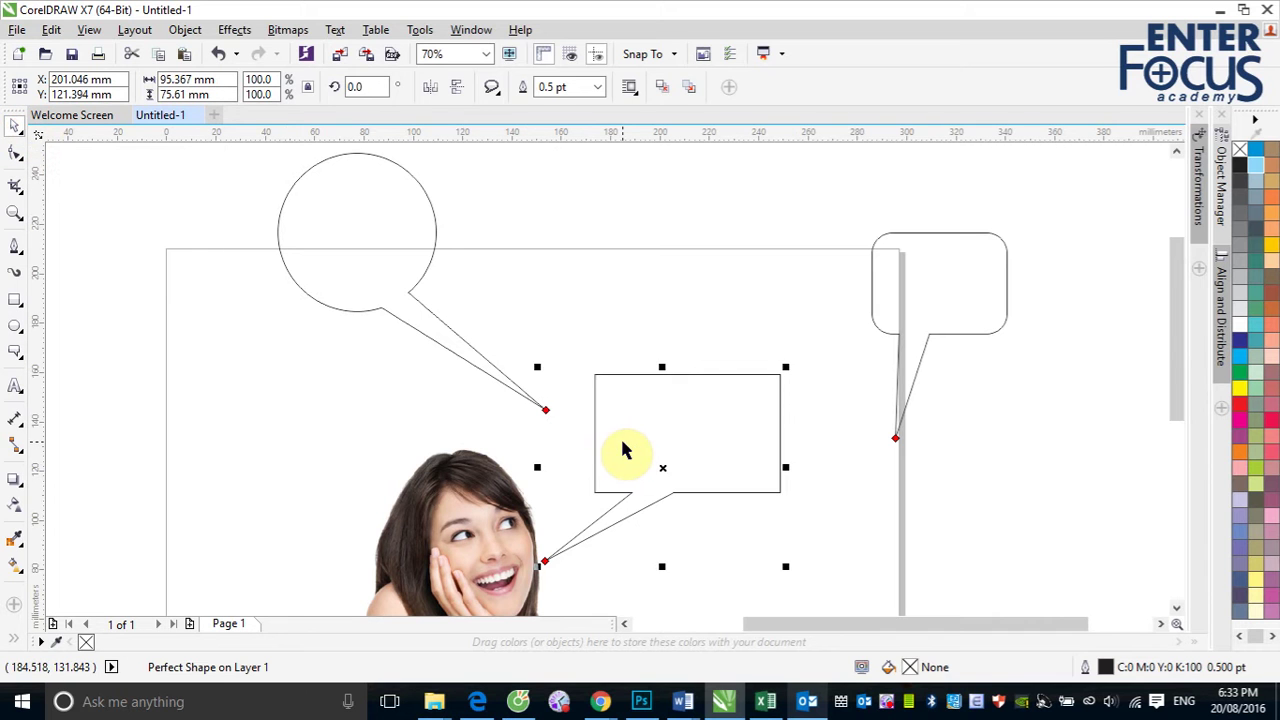
key(Delete)
click(940, 345)
key(Delete)
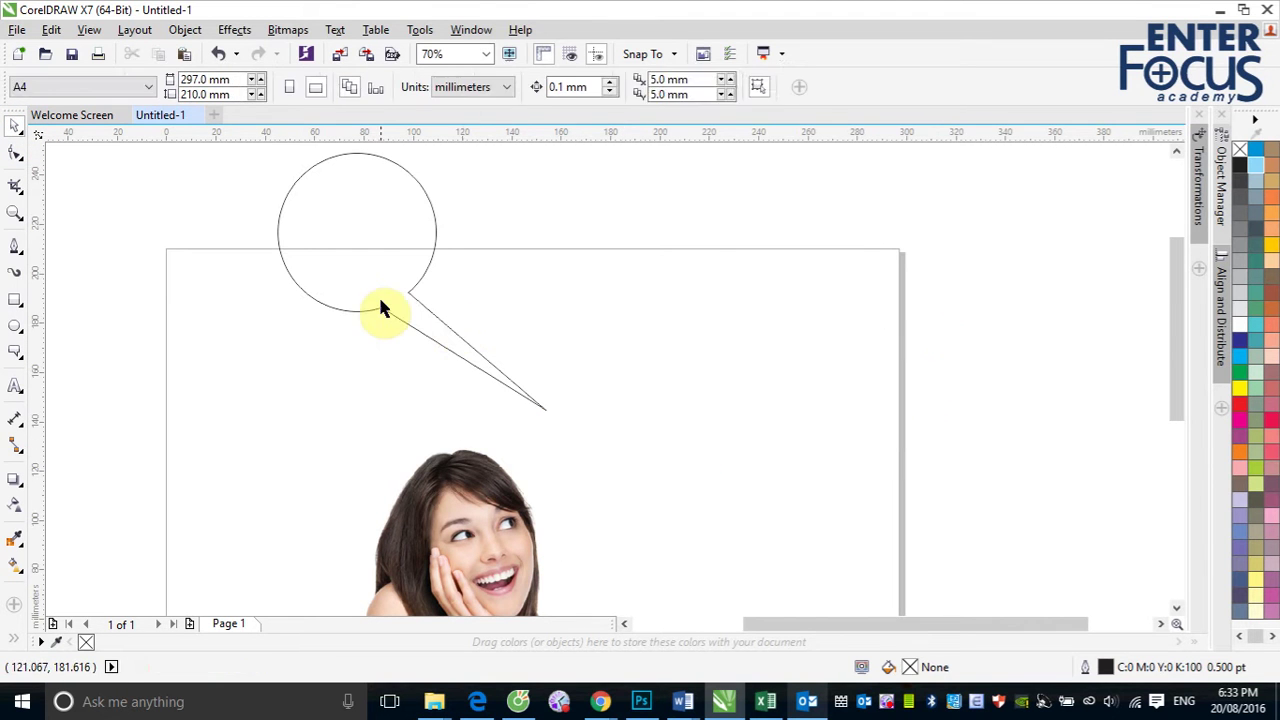
click(380, 308)
key(Delete)
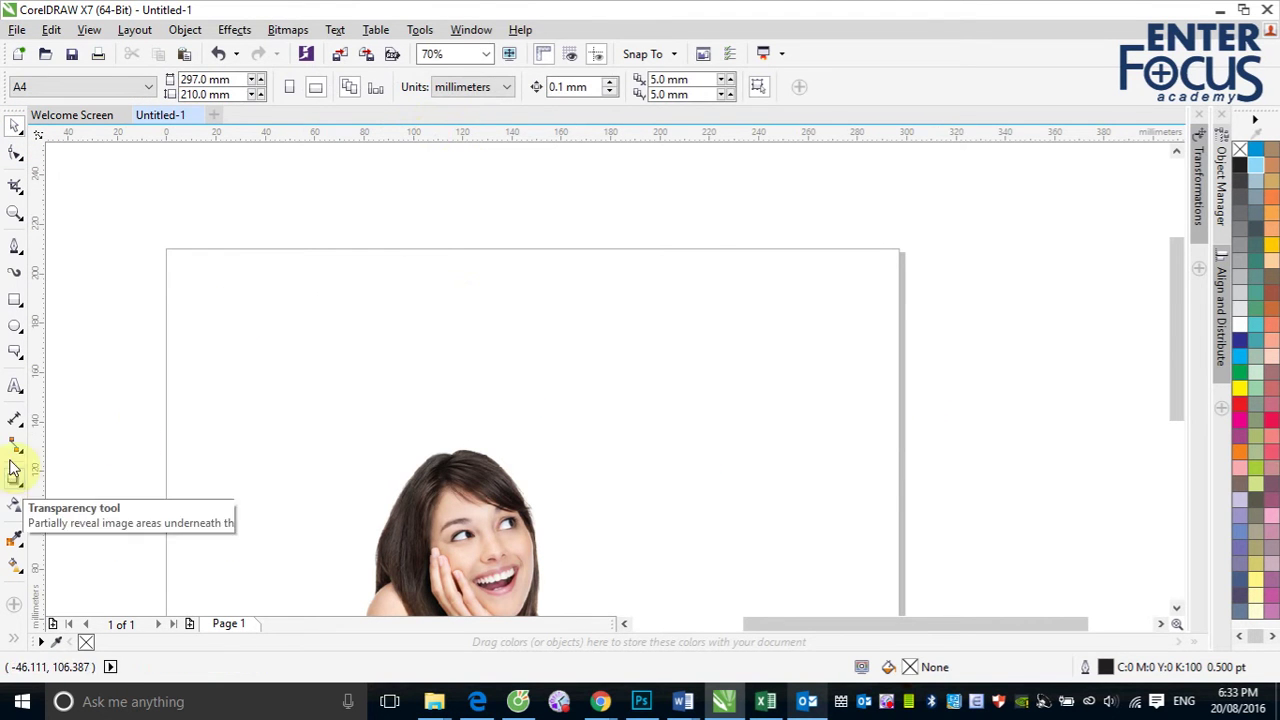
click(15, 352)
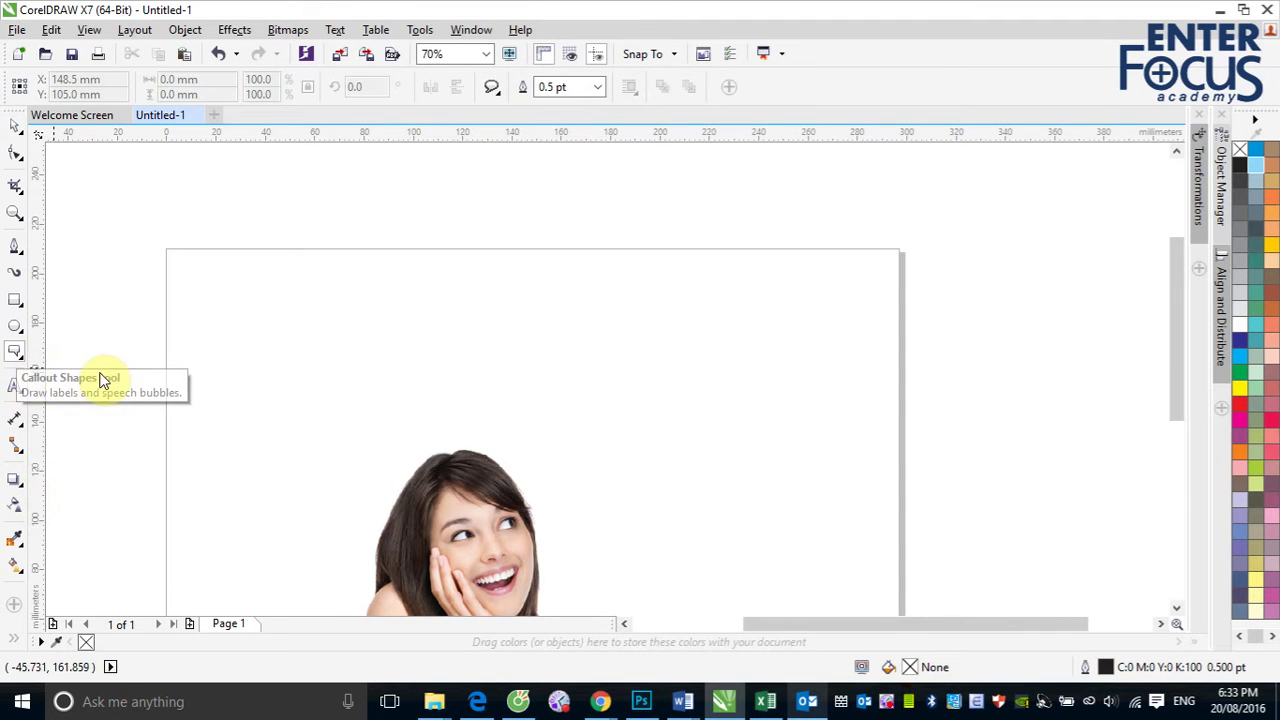
Draw a cloud-shaped thought callout about 141 by 113 mm, running from beside the woman's head to the page's upper-right corner.
click(491, 88)
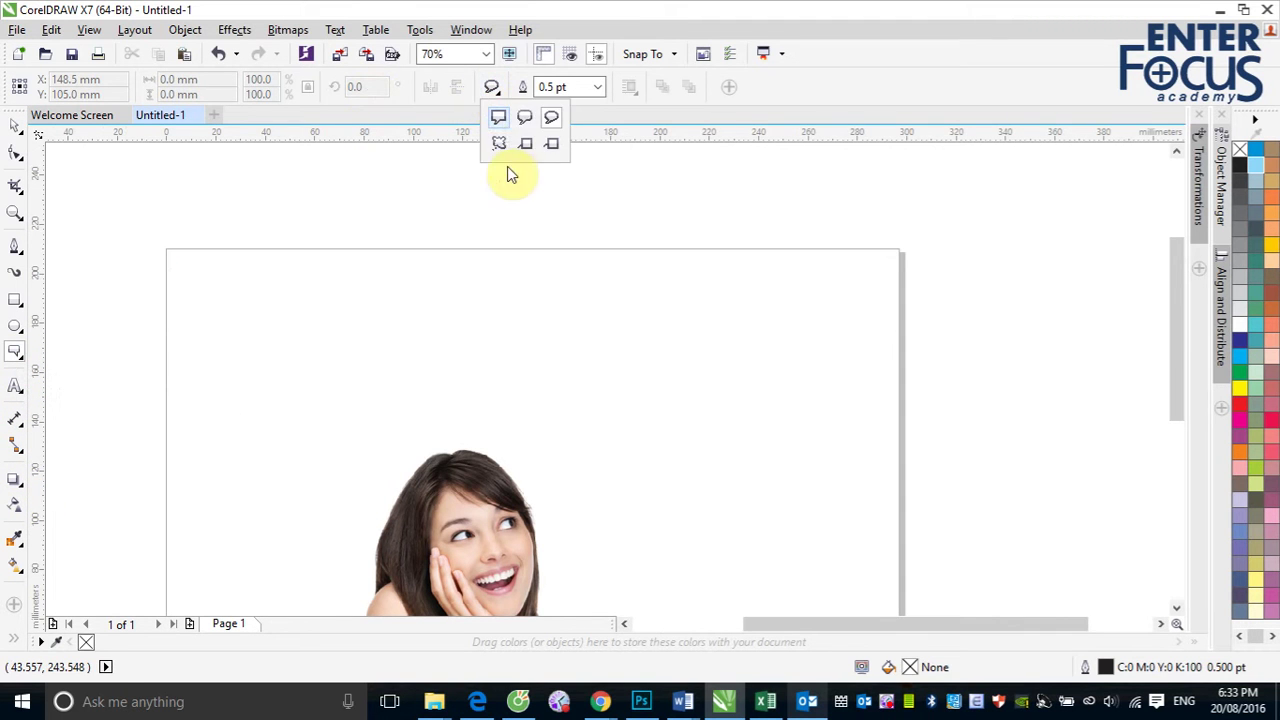
click(499, 143)
drag(555, 504, 900, 228)
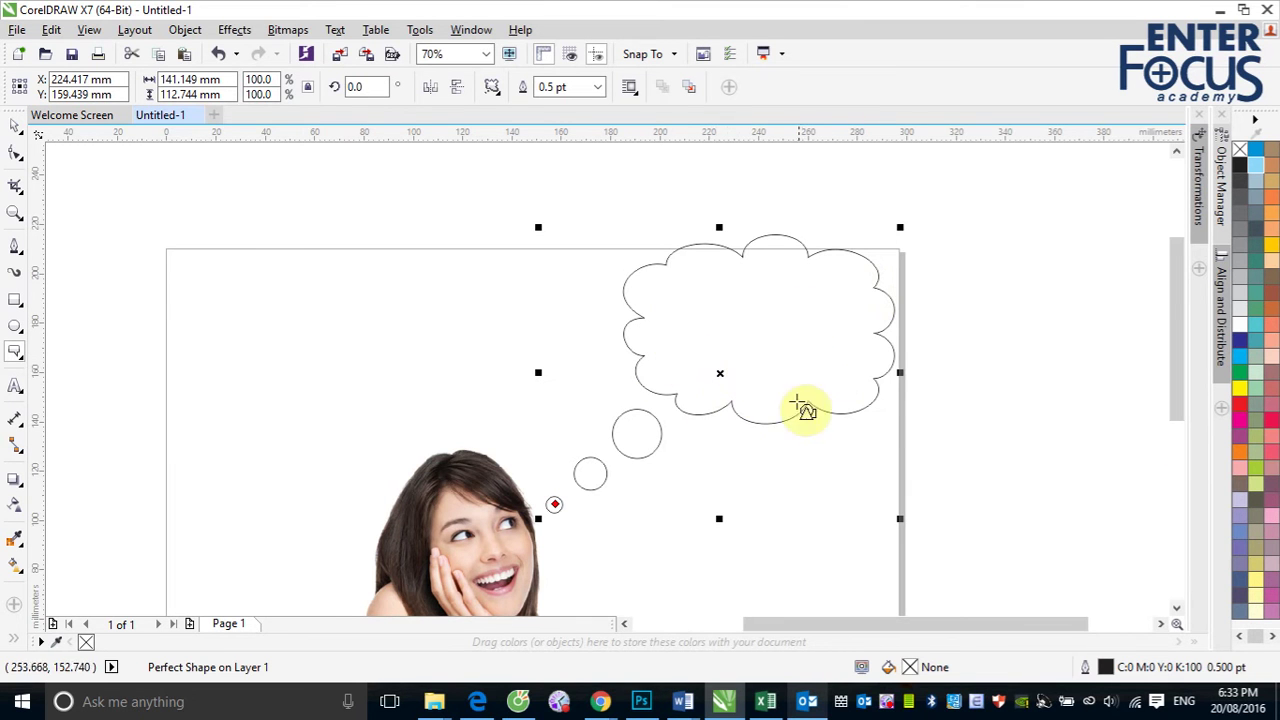
Draw a rectangular callout with a straight leader line, about 106 by 63 mm, above the woman's head.
click(490, 89)
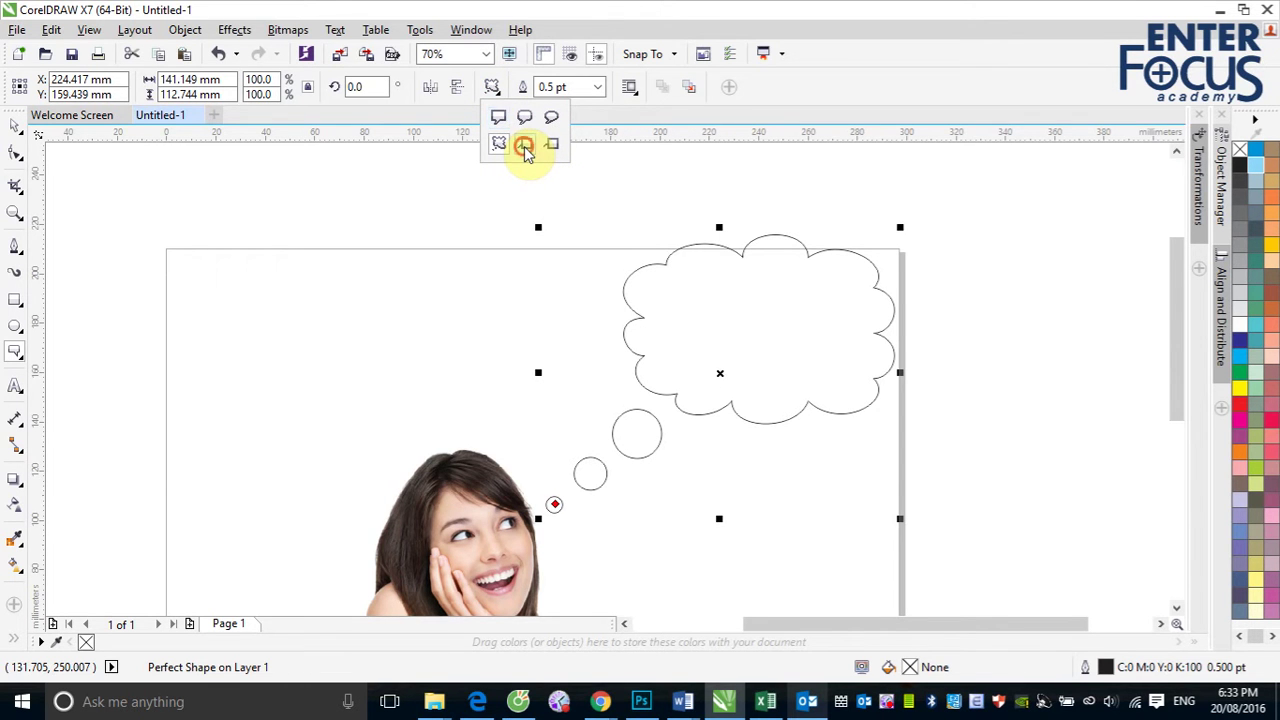
click(525, 145)
drag(278, 447, 541, 291)
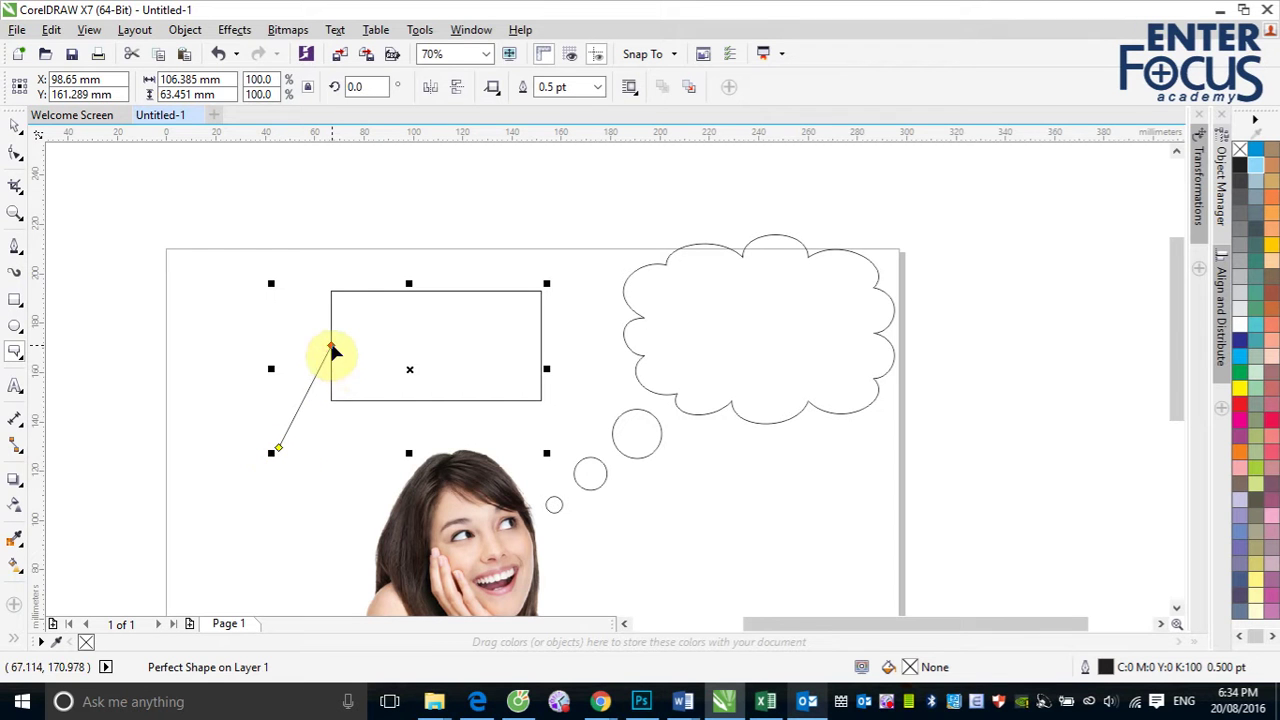
Attach the straight leader to the bottom edge of its callout box and lower its free end beside the woman's hair.
drag(332, 347, 335, 372)
drag(434, 420, 410, 402)
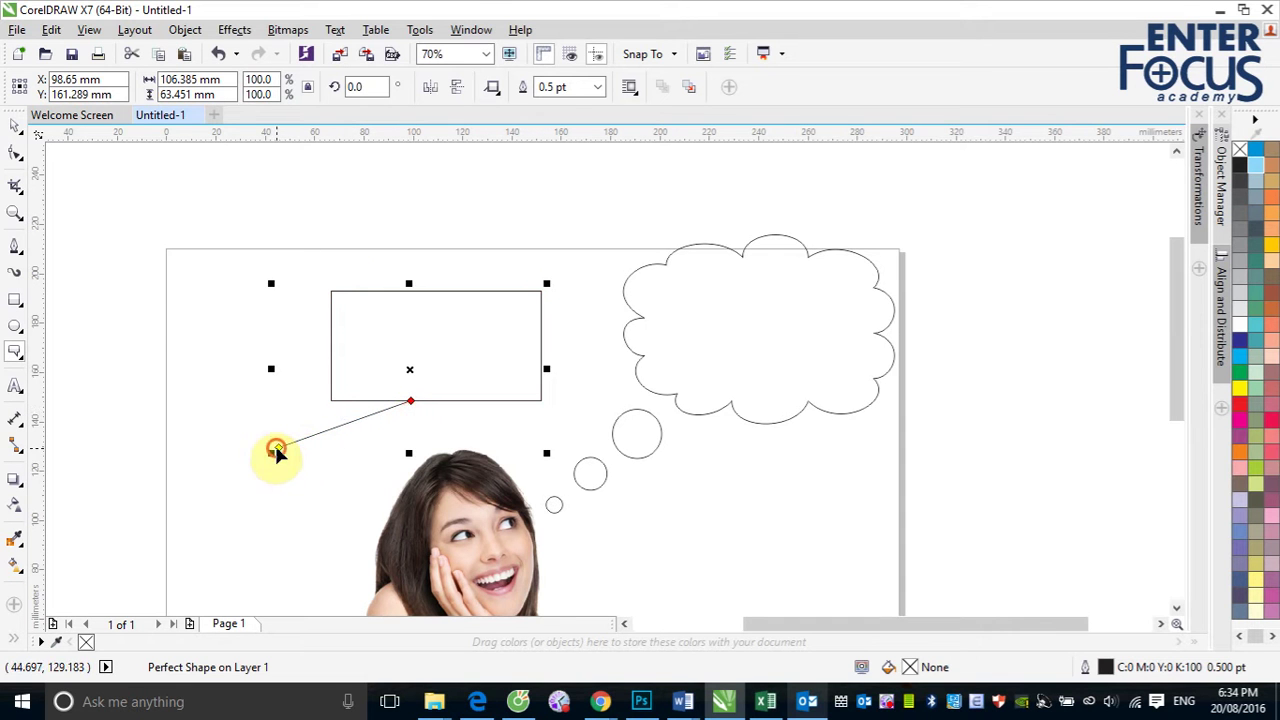
drag(278, 448, 306, 490)
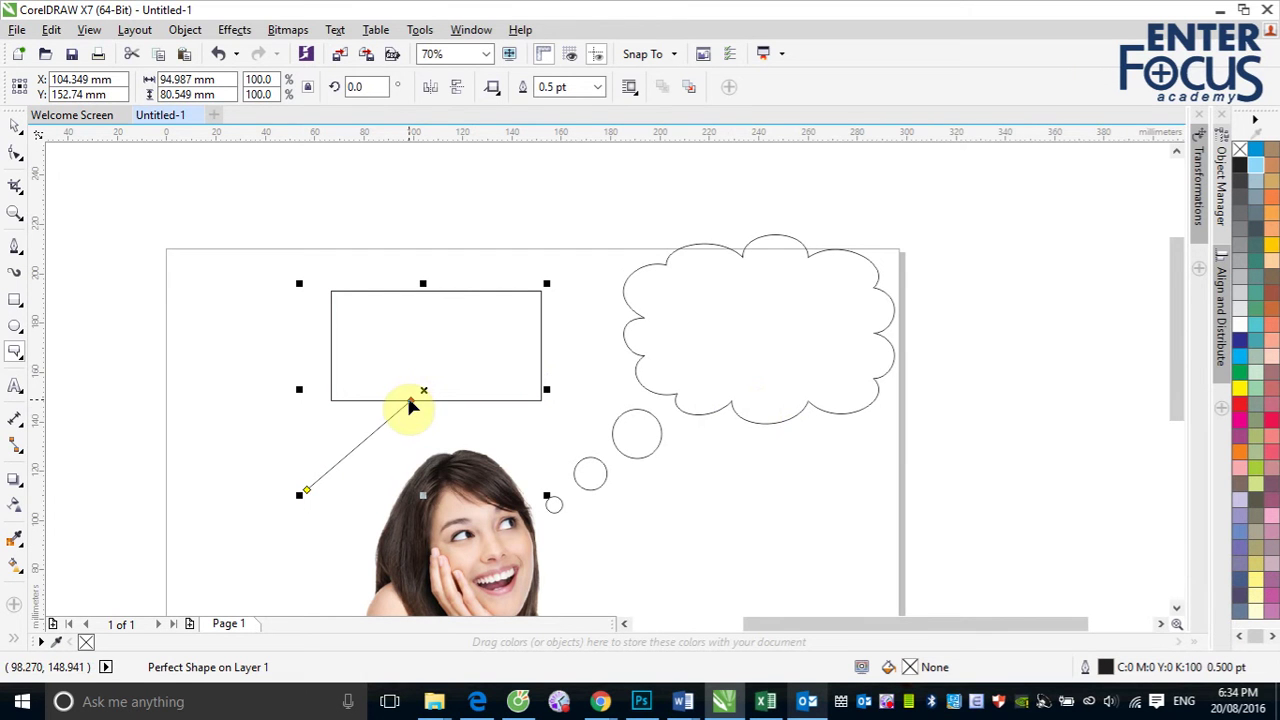
drag(408, 402, 307, 372)
drag(419, 410, 421, 404)
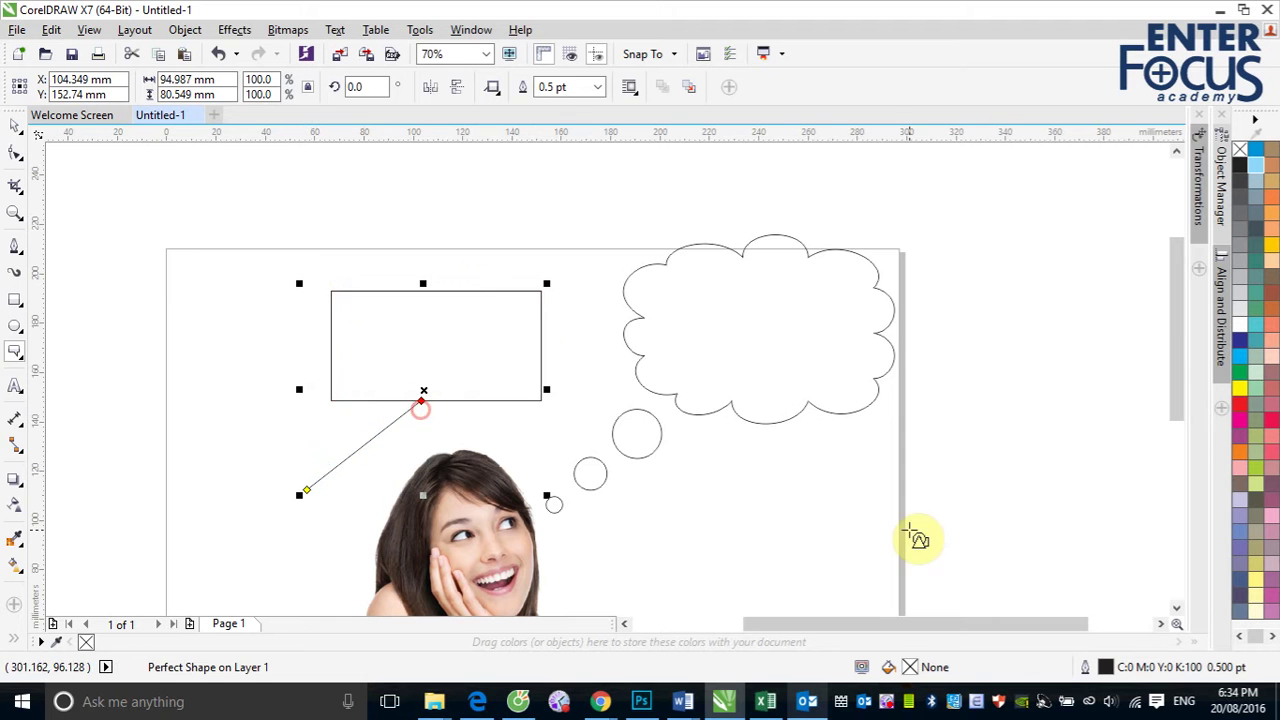
Draw a rectangular callout with a bent leader line, about 154 by 65 mm, overlapping the cloud and the page's right edge.
click(490, 88)
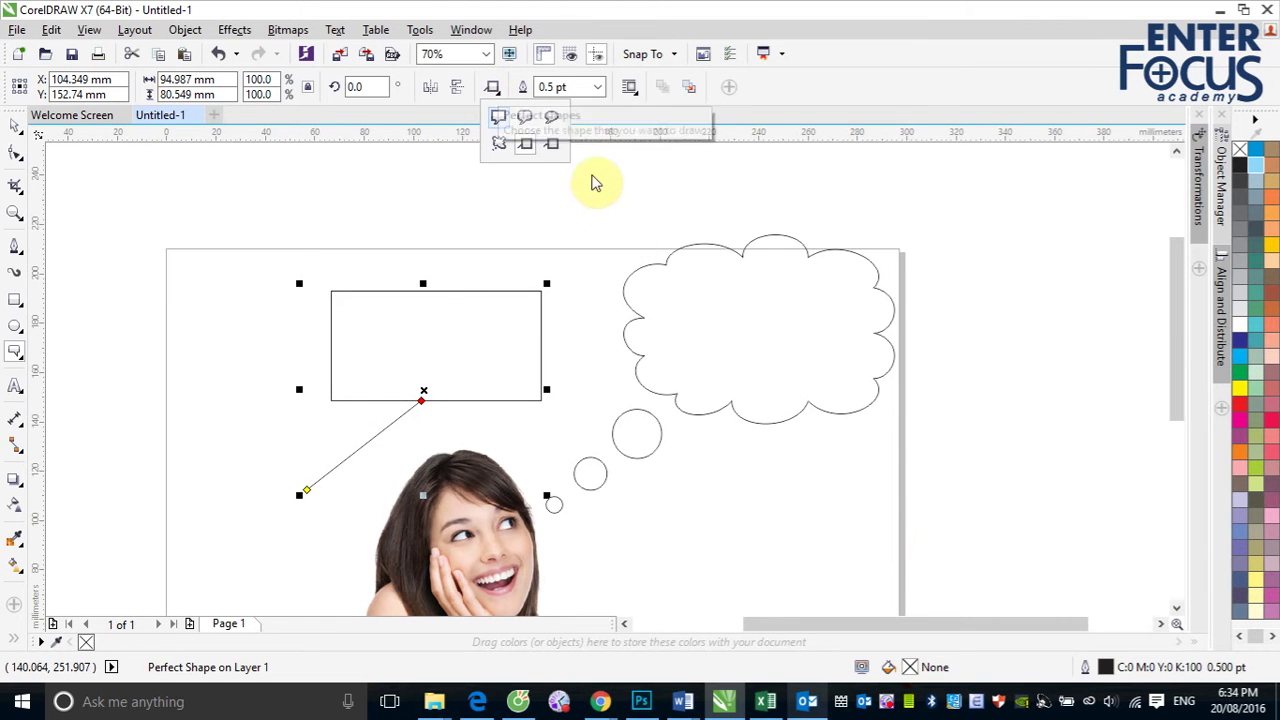
click(553, 147)
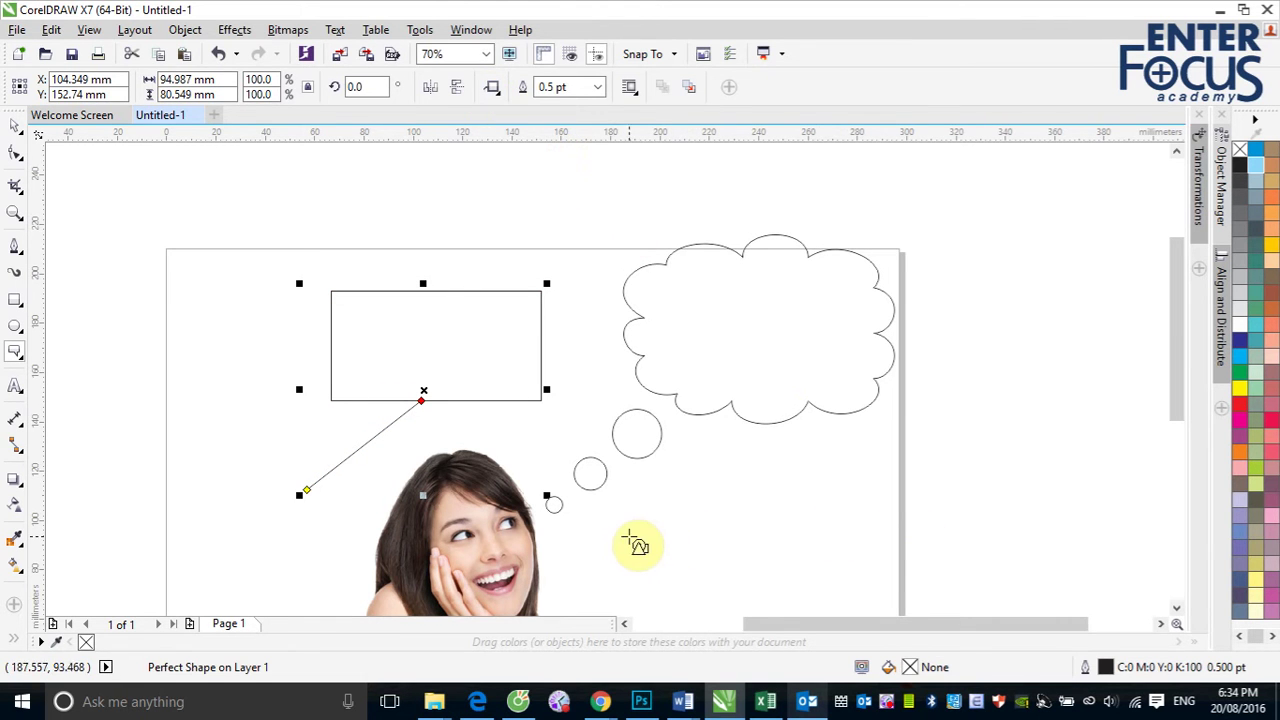
mouse_move(620, 511)
mouse_down()
mouse_move(637, 528)
mouse_move(794, 537)
mouse_move(917, 446)
mouse_move(877, 360)
mouse_move(1026, 366)
mouse_move(1012, 361)
mouse_up()
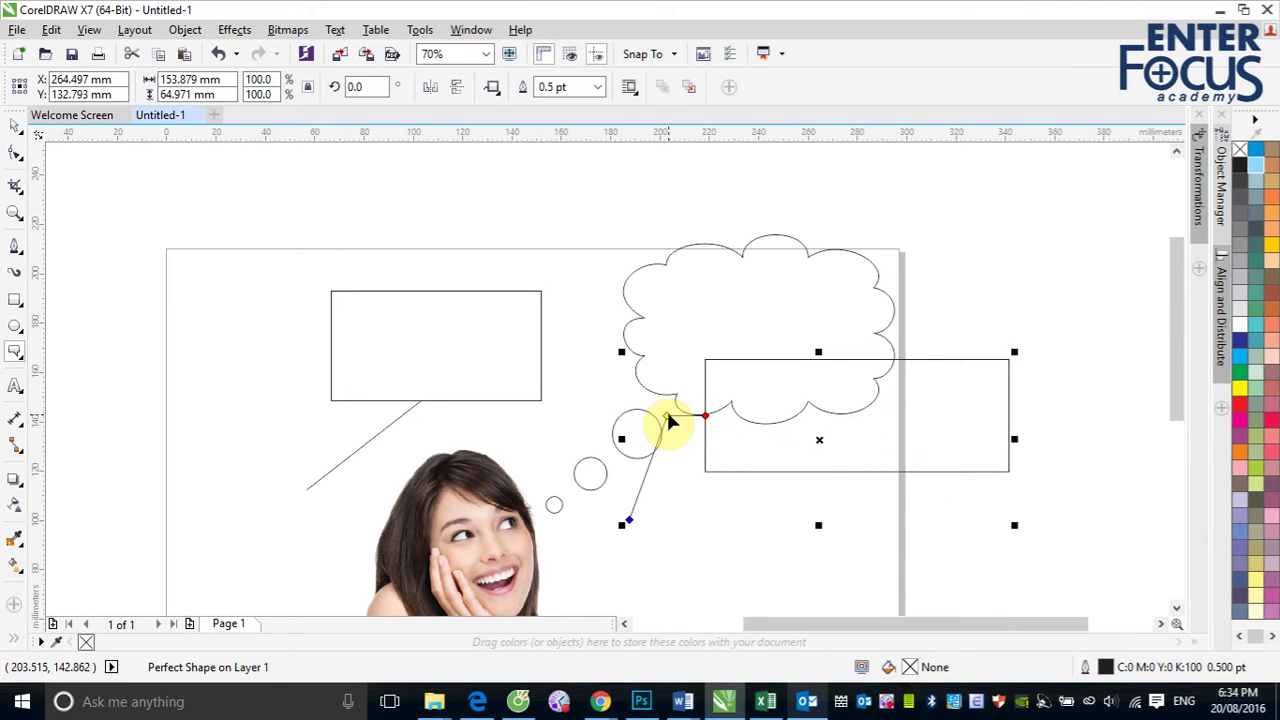
Reshape the bent leader by adjusting its elbow and its attachment on the box's left edge, and extend its tip to the woman's face.
drag(668, 420, 624, 420)
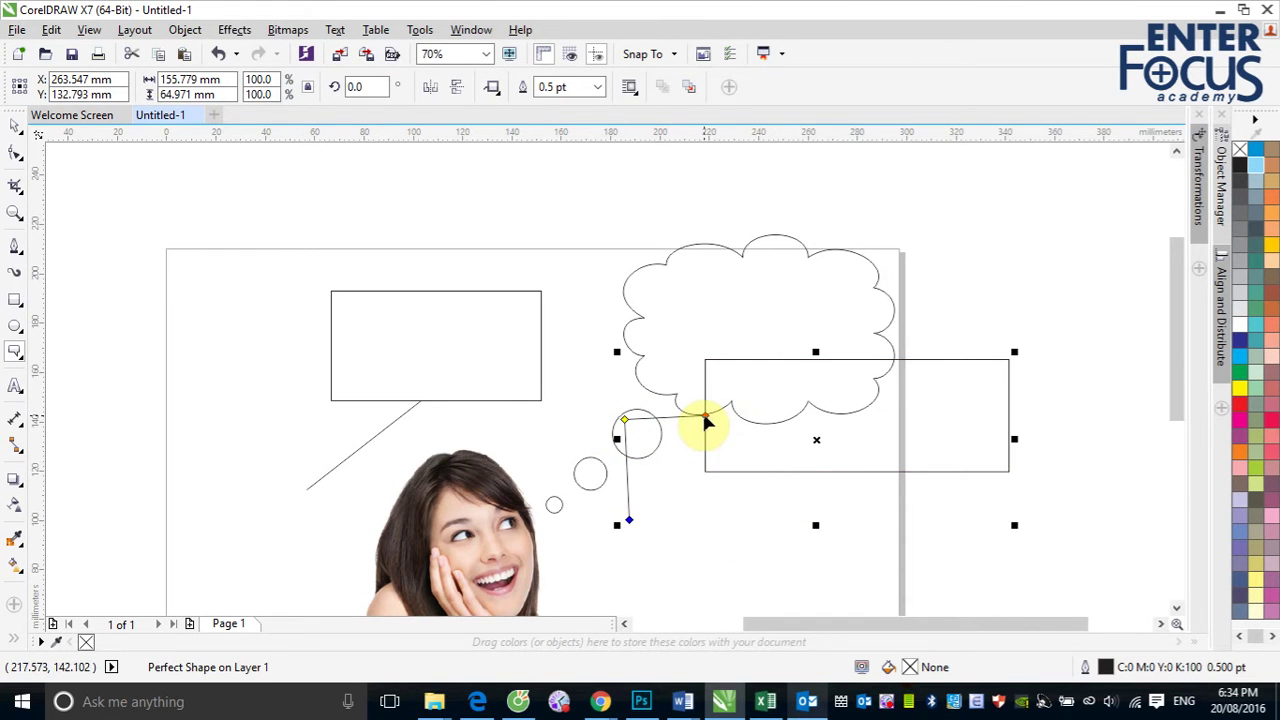
mouse_move(706, 422)
mouse_down()
mouse_move(704, 445)
mouse_move(896, 475)
mouse_move(1001, 383)
mouse_move(808, 362)
mouse_move(706, 428)
mouse_up()
drag(730, 475, 704, 421)
mouse_move(624, 425)
mouse_down()
mouse_move(735, 532)
mouse_move(620, 362)
mouse_move(640, 466)
mouse_move(645, 433)
mouse_up()
drag(630, 524, 557, 540)
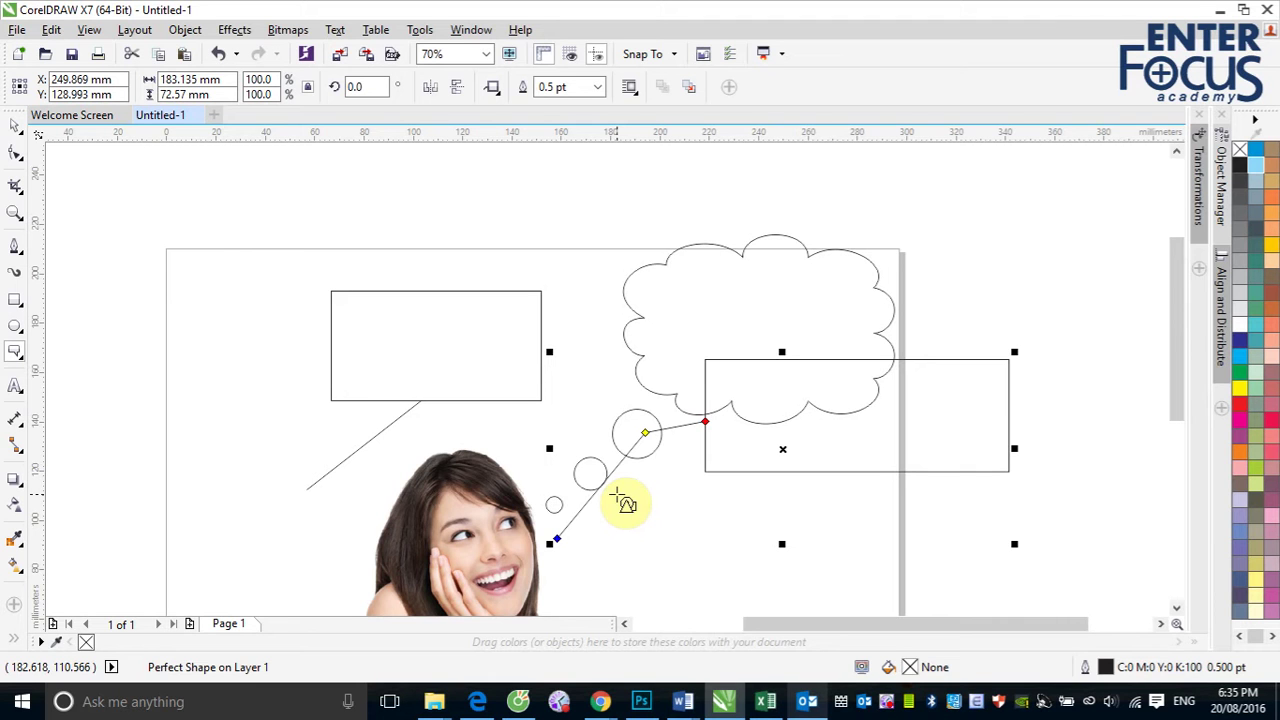
click(19, 128)
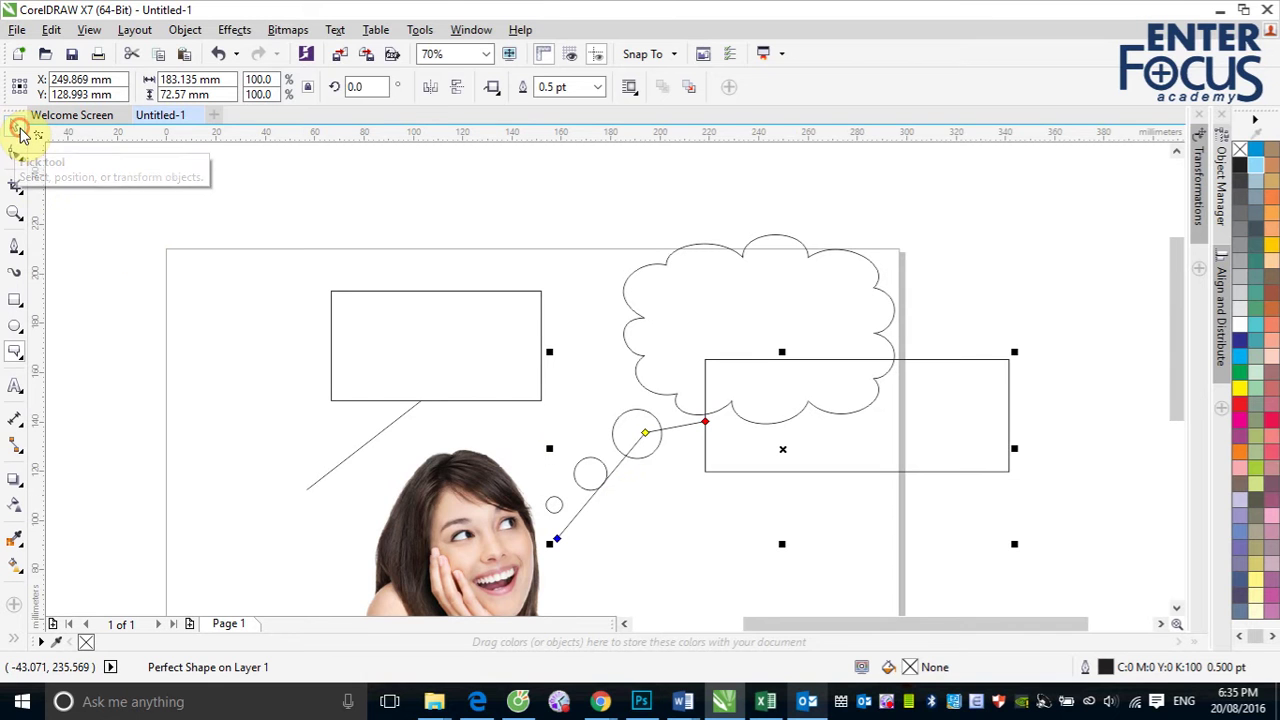
click(16, 357)
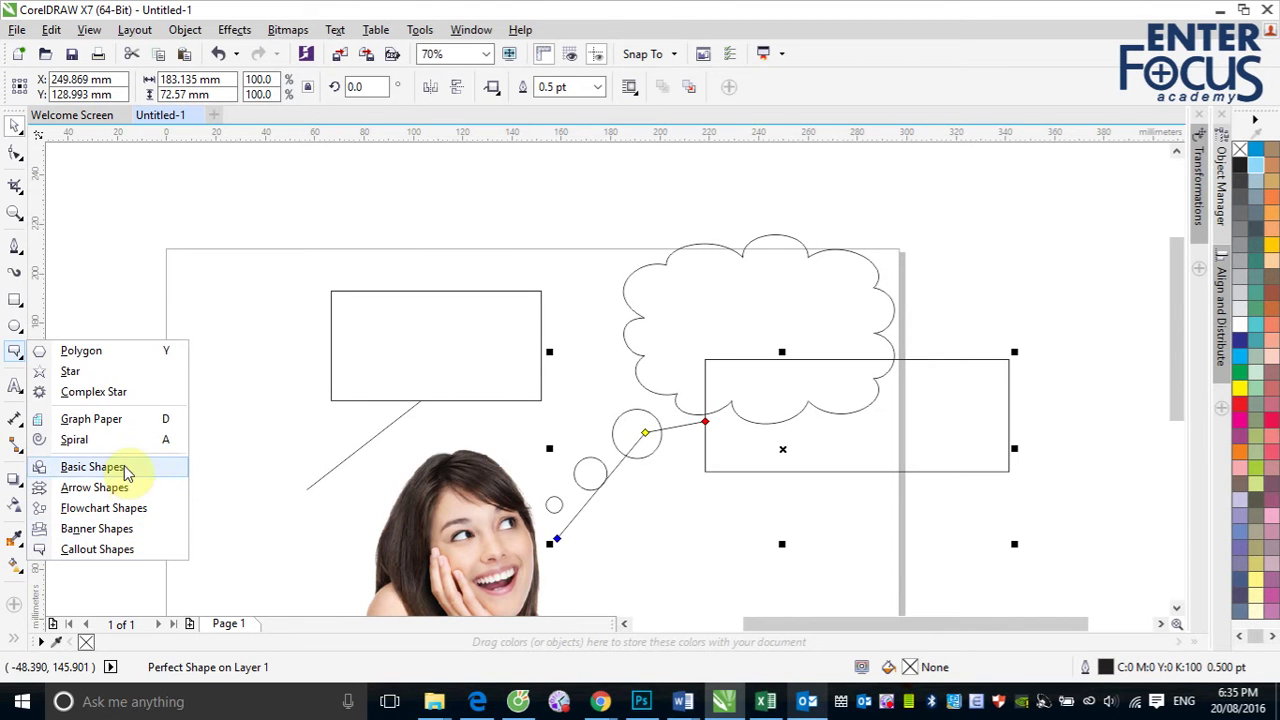
click(15, 418)
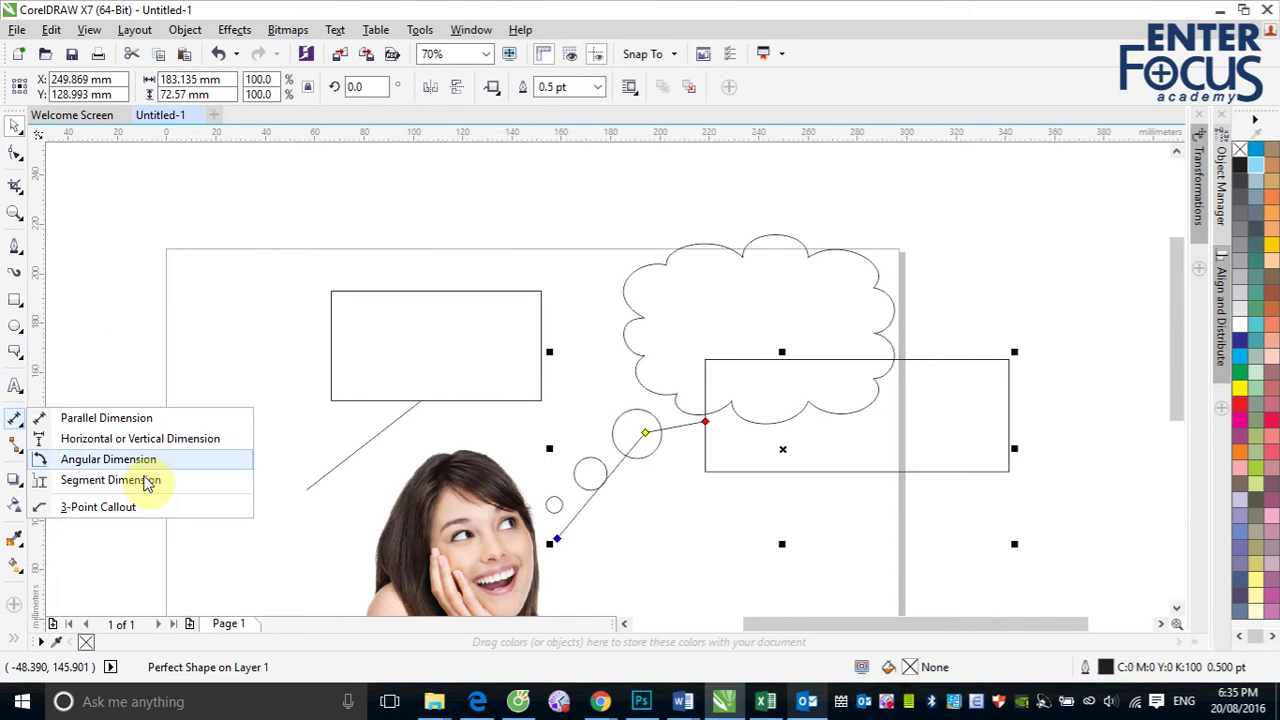
click(129, 209)
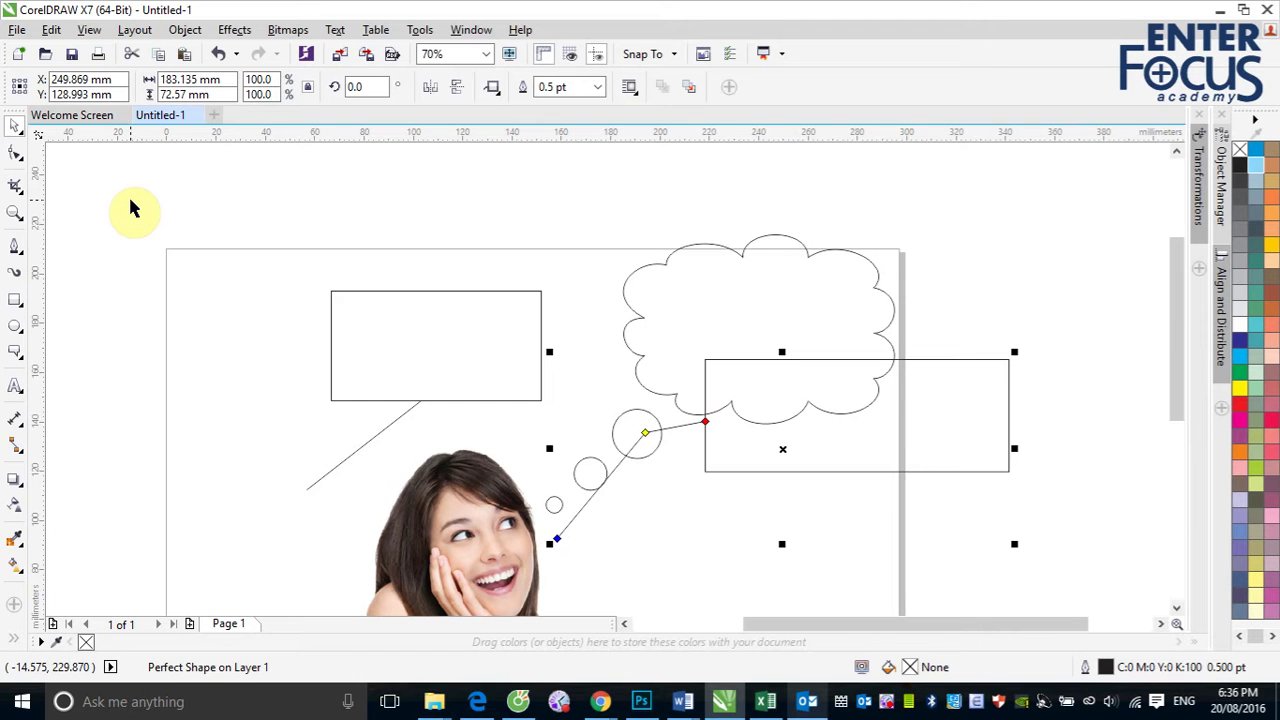
Delete the cloud callout and both leader-line callouts, keeping the photo.
click(135, 179)
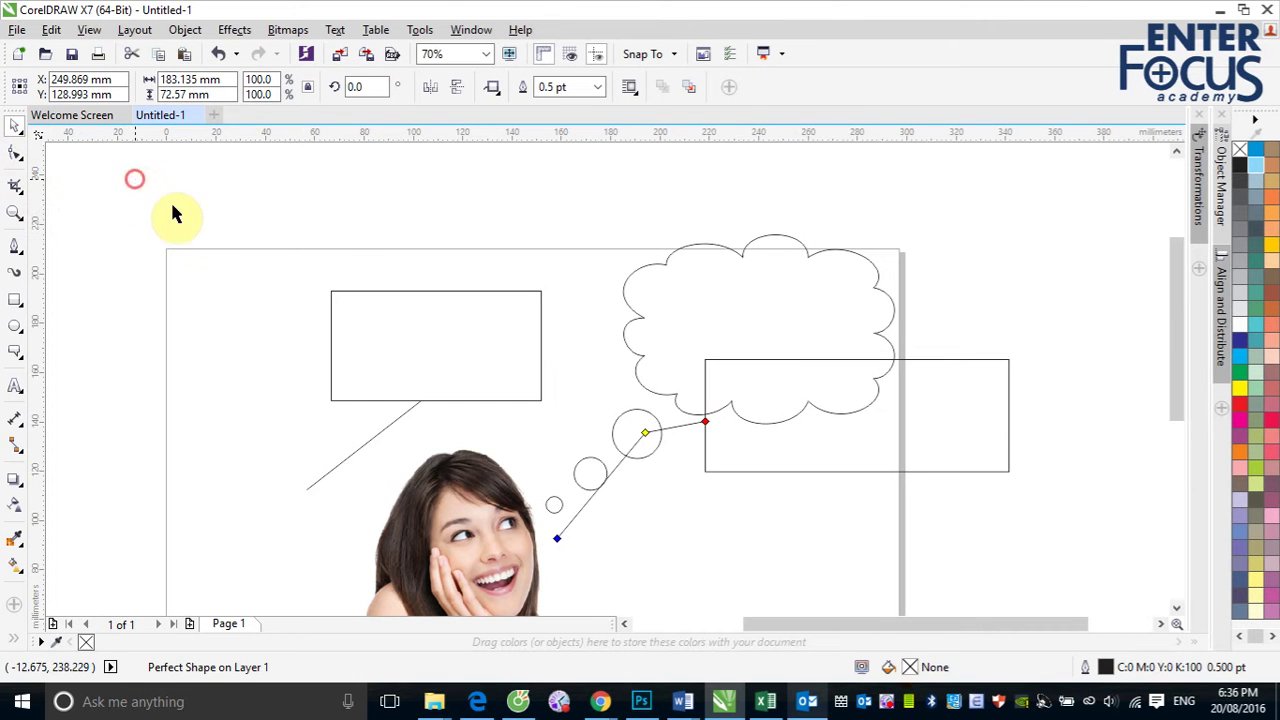
drag(237, 213, 905, 445)
key(Delete)
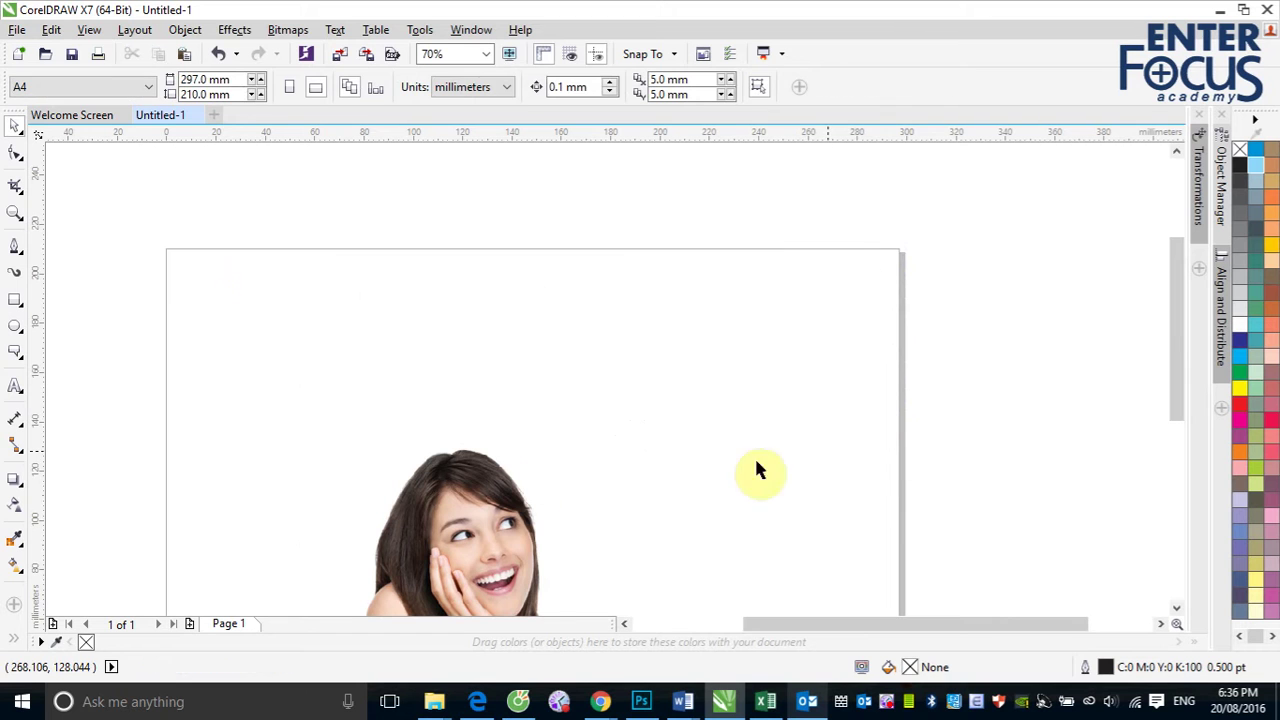
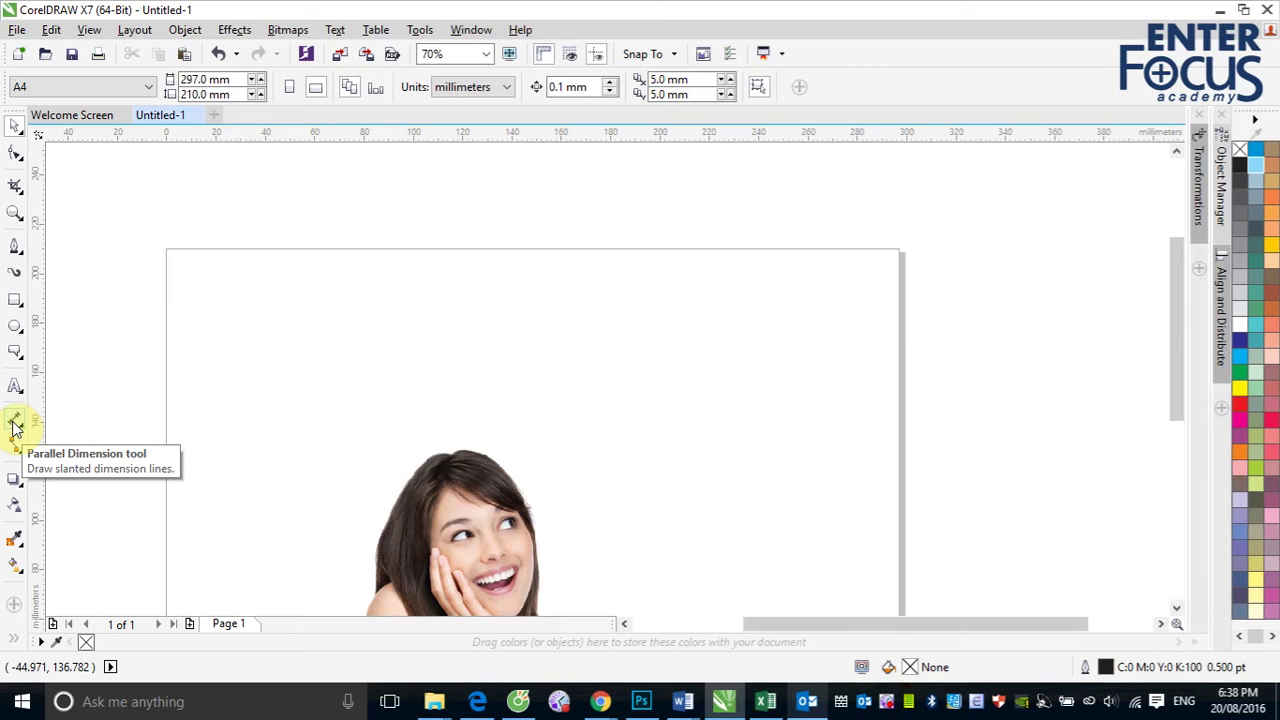
Draw a rectangle about 66 by 84 mm in the page's upper-right area, beside the woman.
click(14, 424)
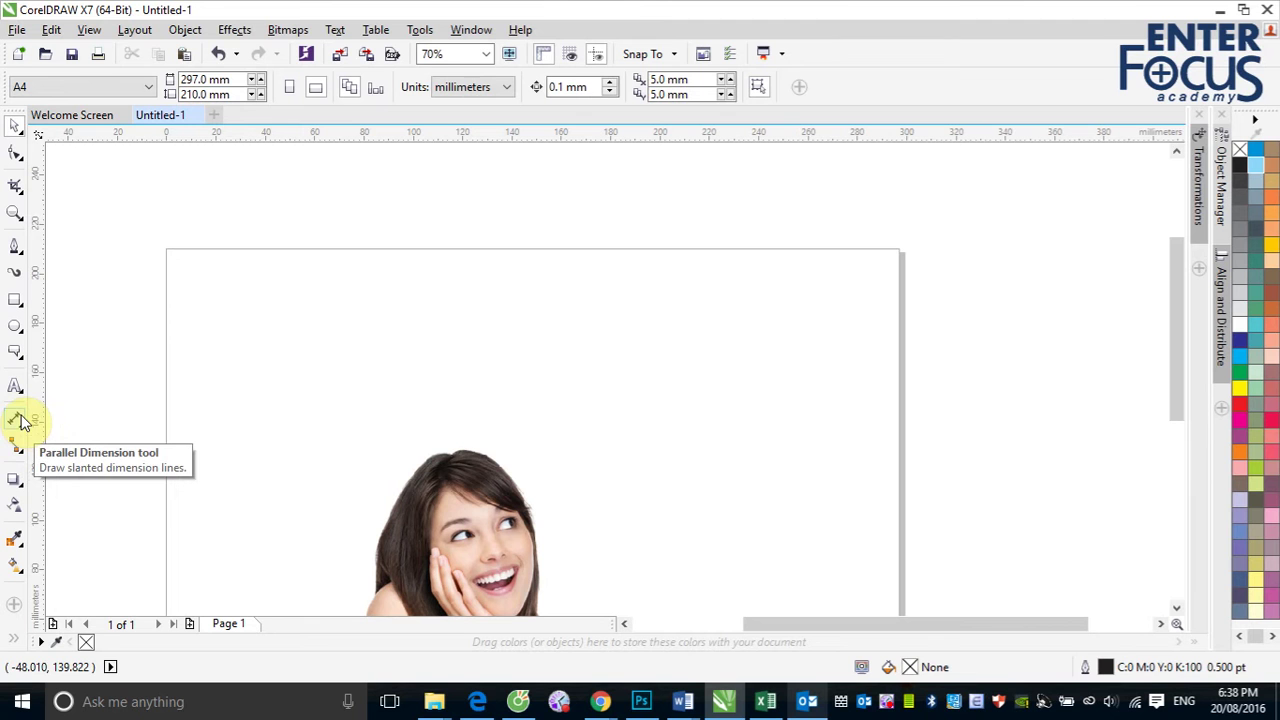
click(15, 300)
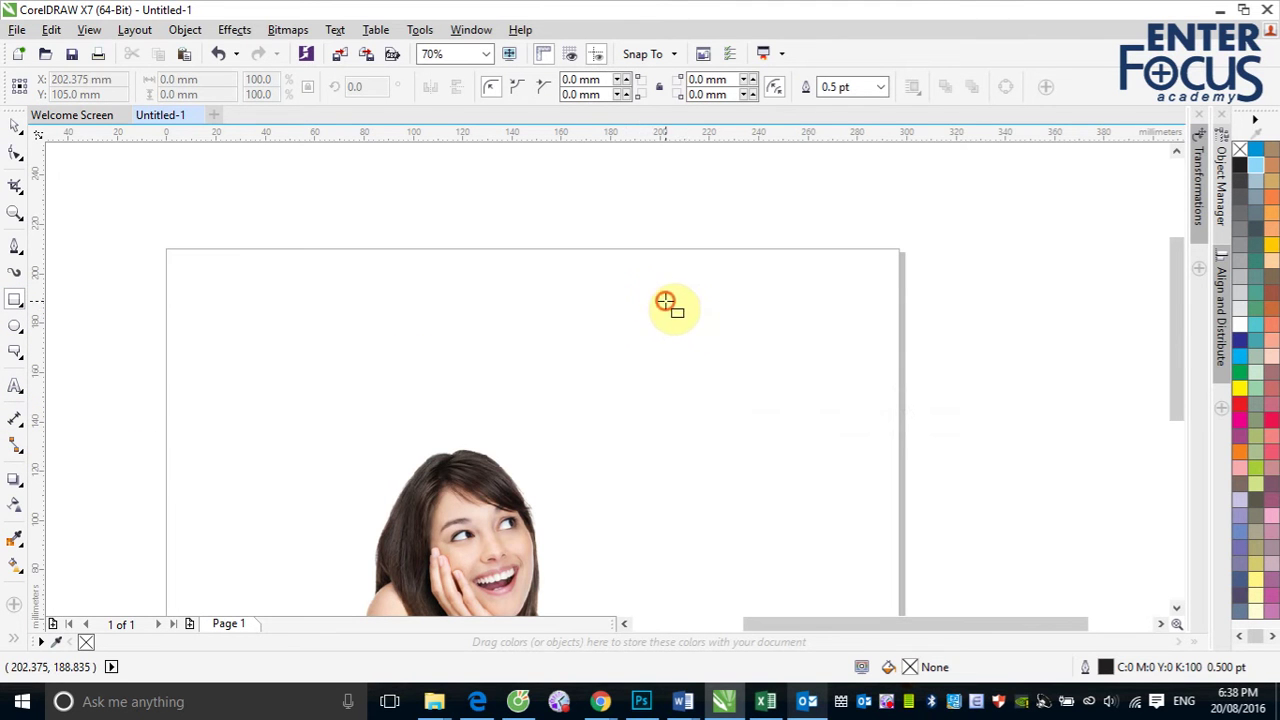
drag(665, 301, 810, 476)
drag(826, 505, 828, 507)
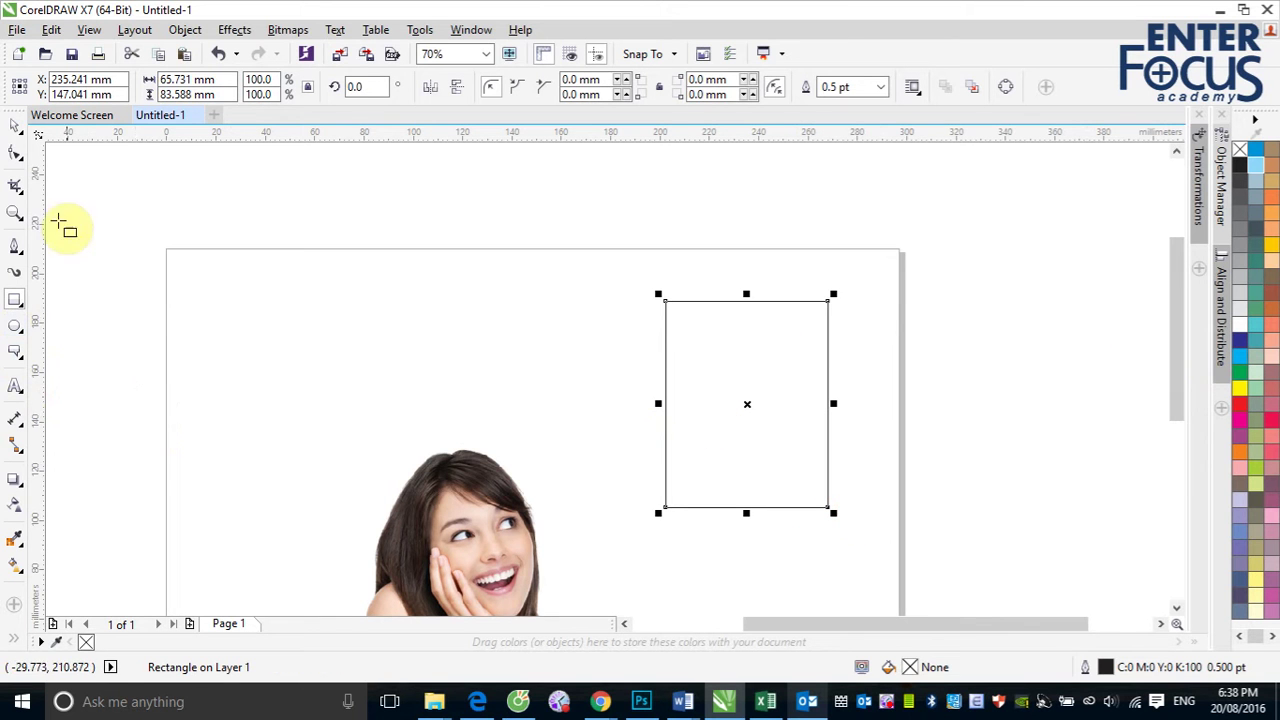
click(15, 126)
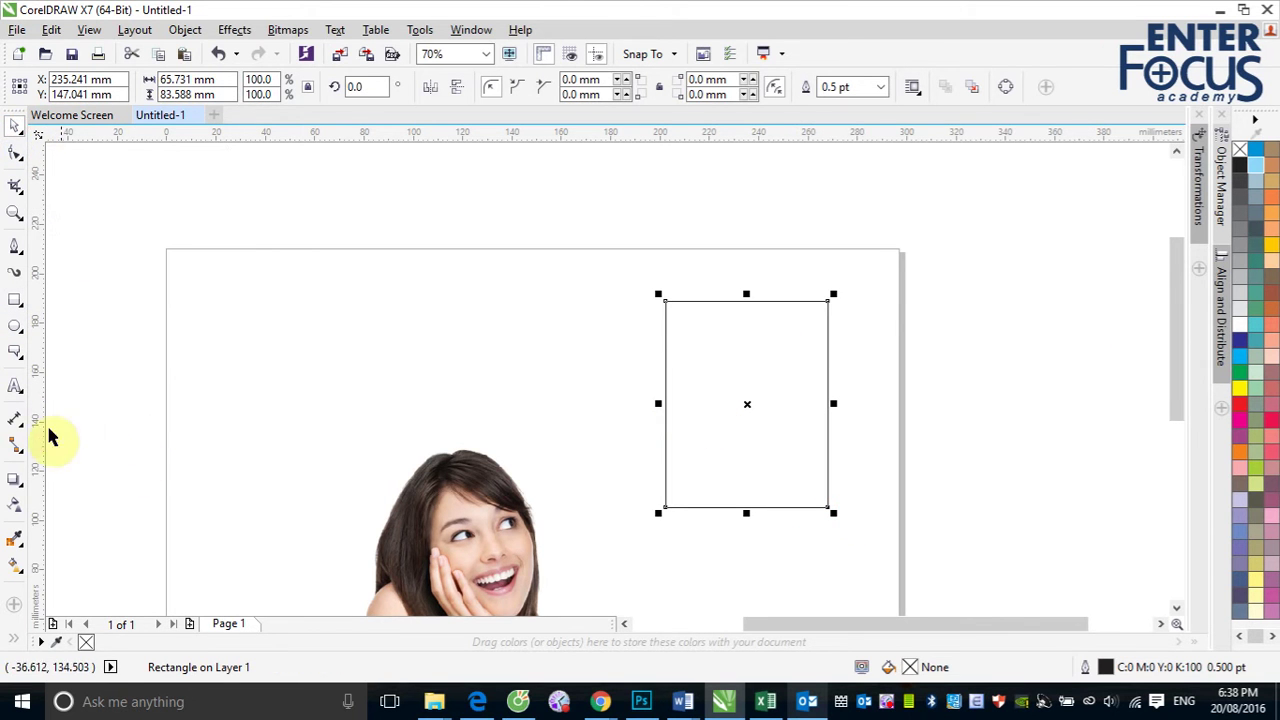
Add a parallel dimension across the rectangle's width, placing its line and text above the top edge.
click(14, 421)
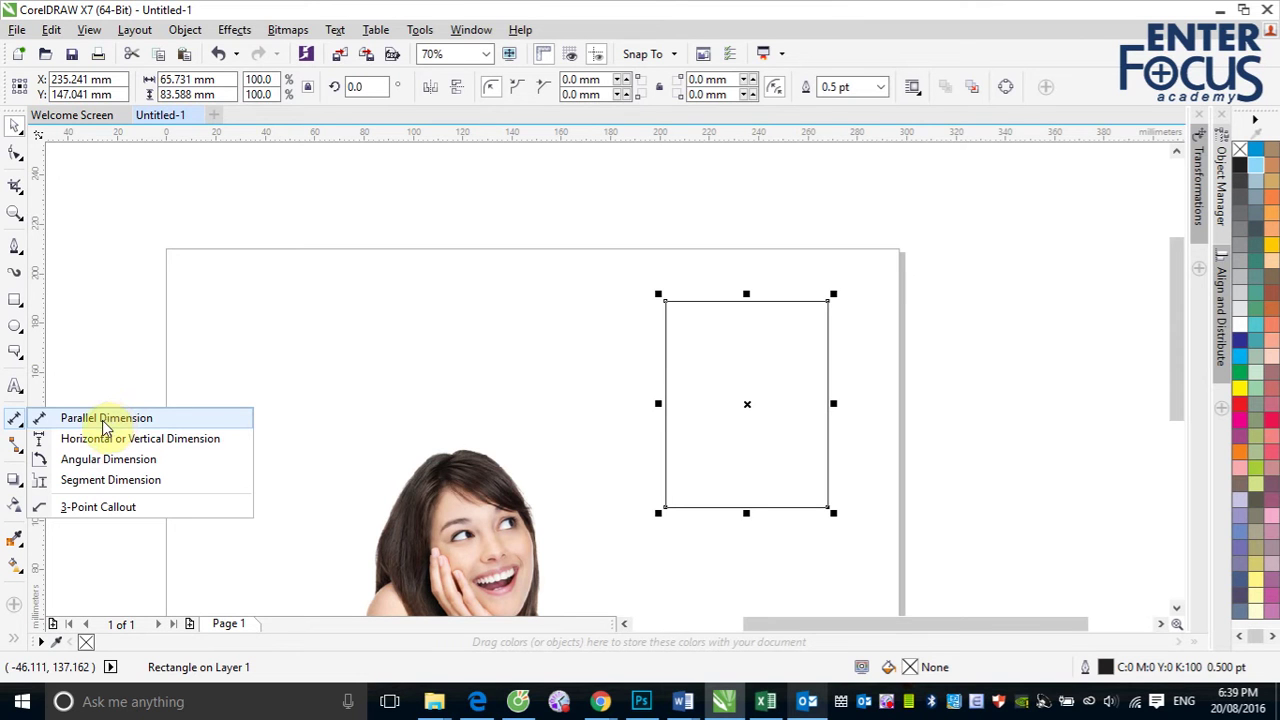
click(106, 420)
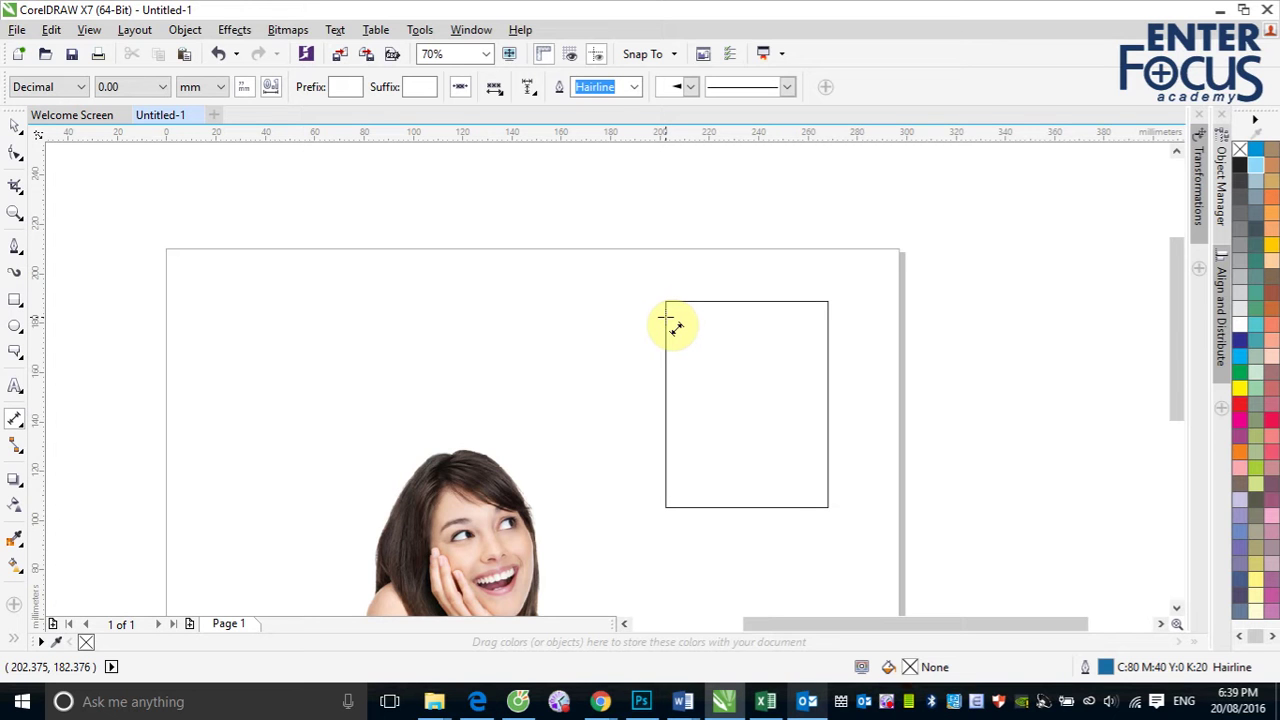
drag(665, 317, 828, 320)
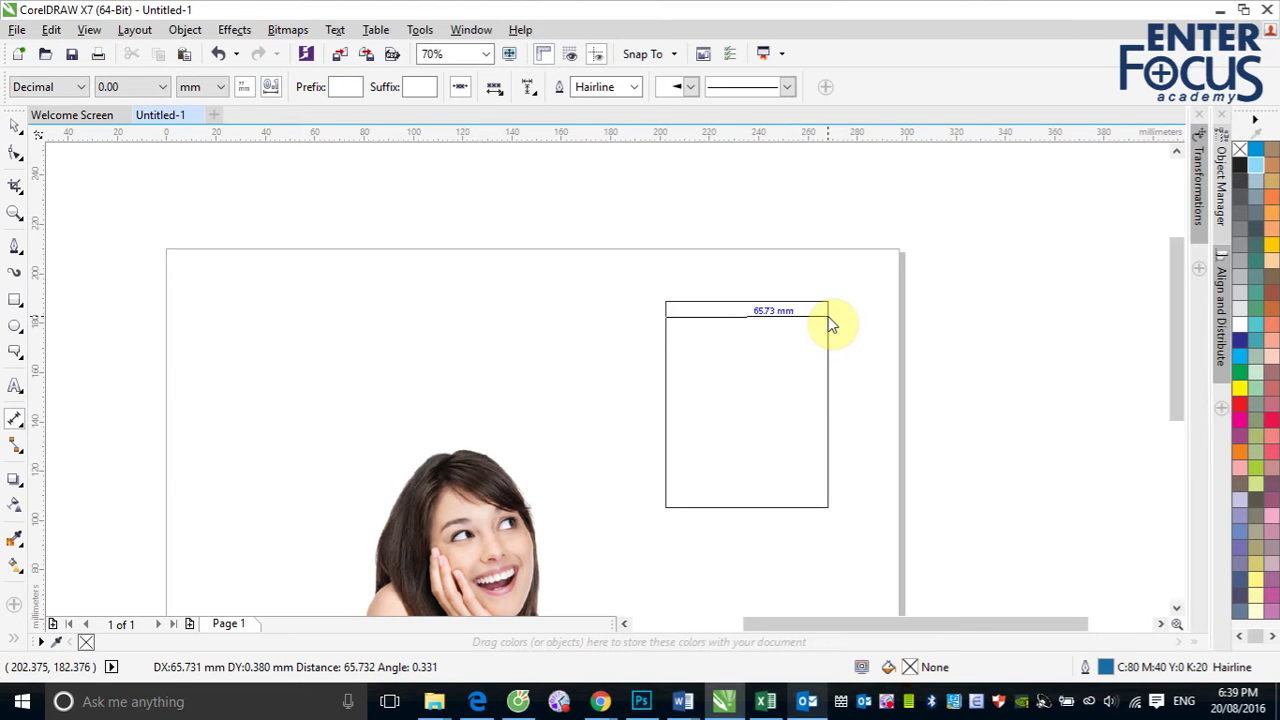
drag(829, 320, 829, 320)
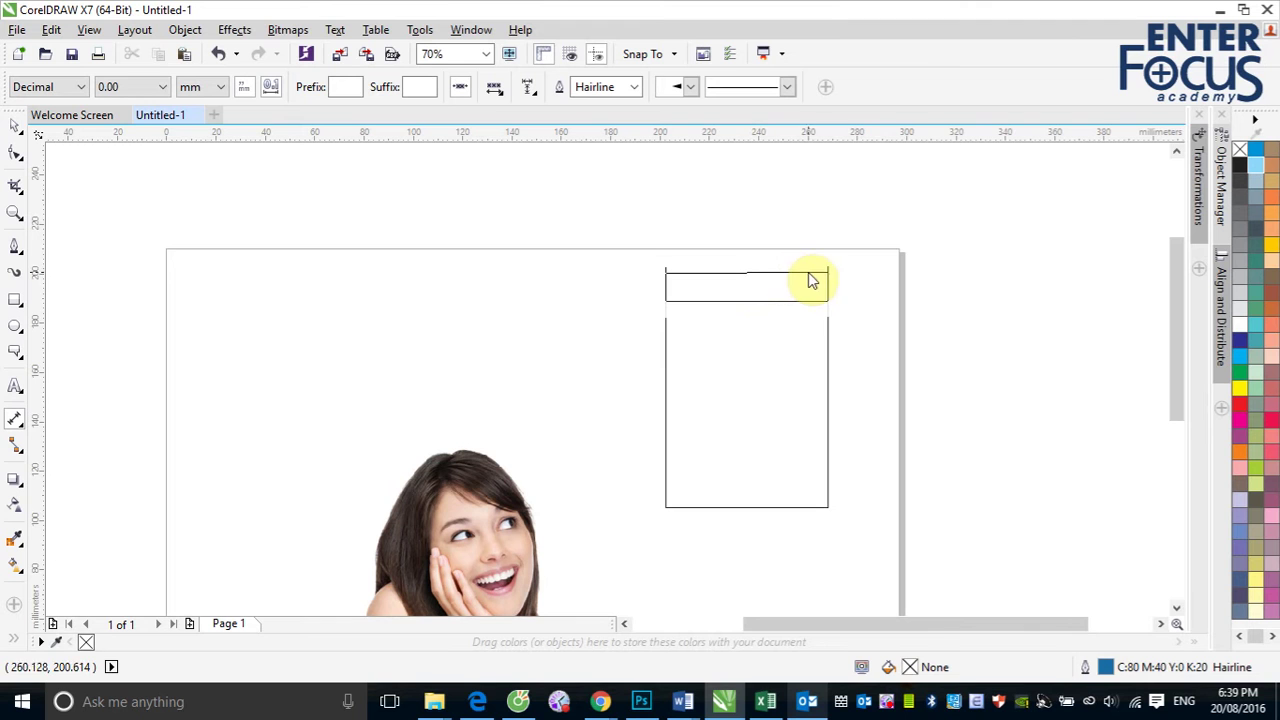
click(746, 268)
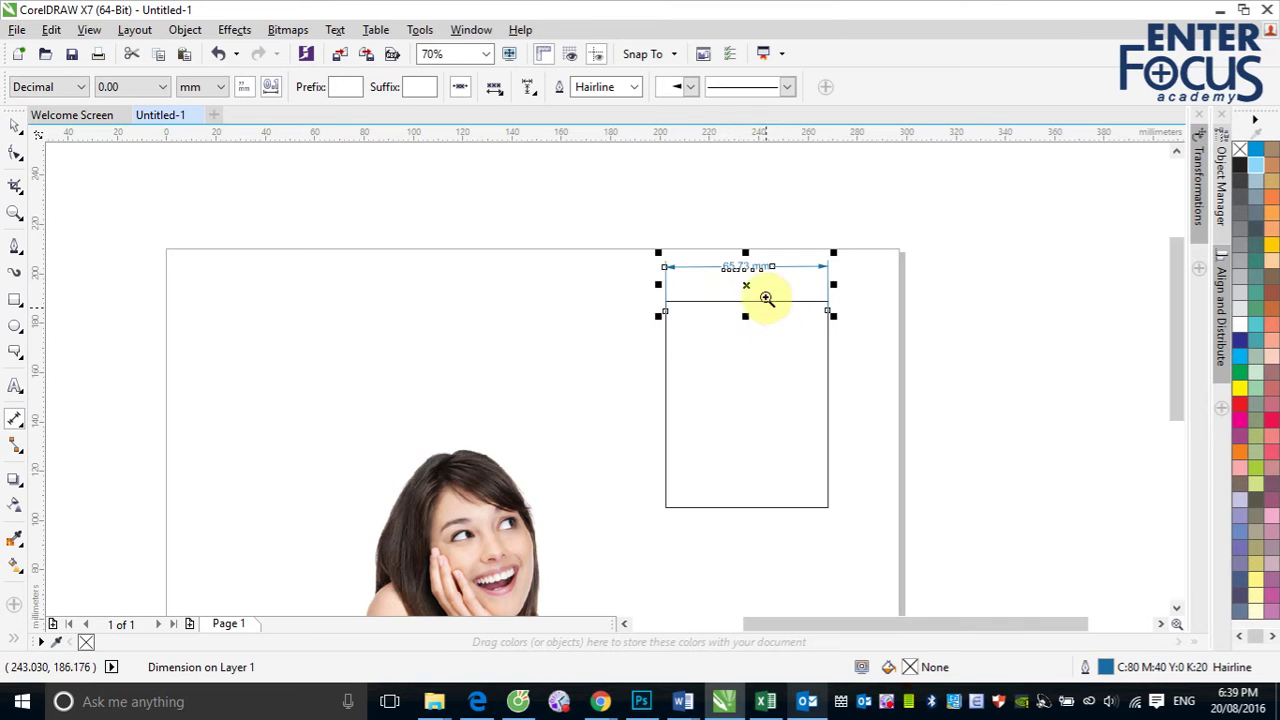
Set the outline width of the rectangle's width dimension to 1.0 pt.
key(z)
drag(640, 242, 851, 346)
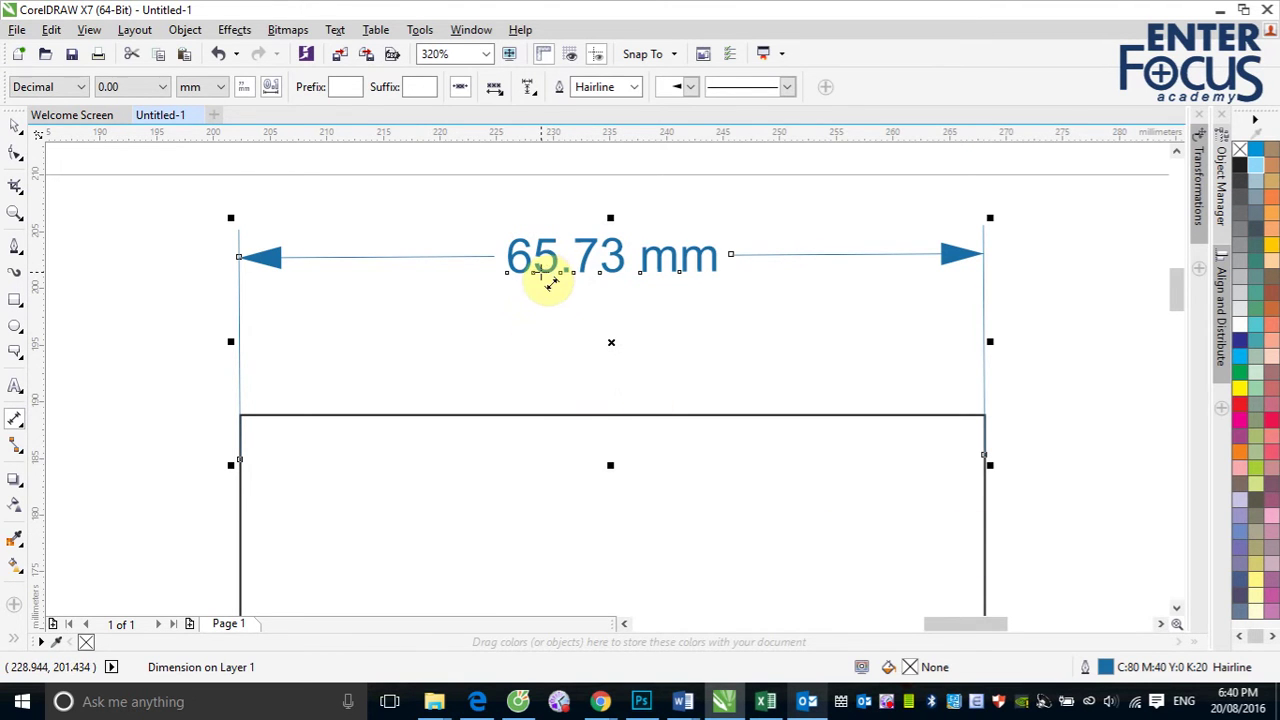
click(787, 88)
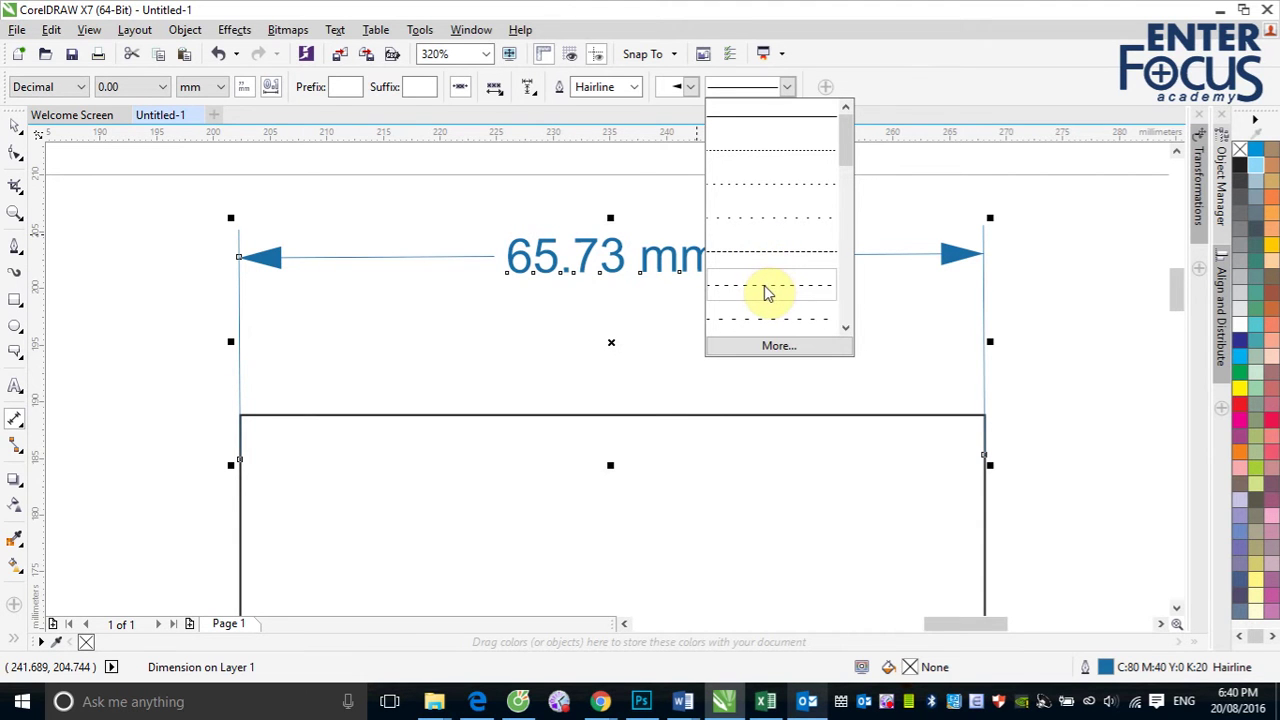
click(640, 94)
click(638, 94)
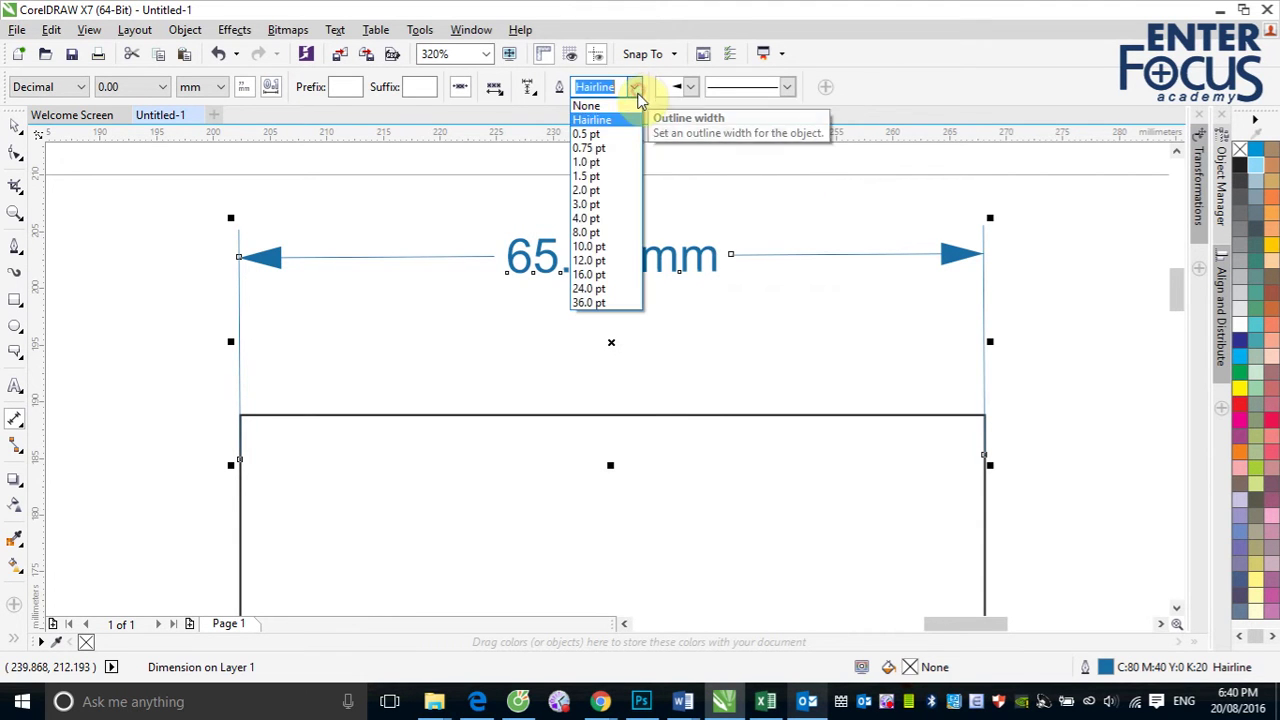
click(586, 161)
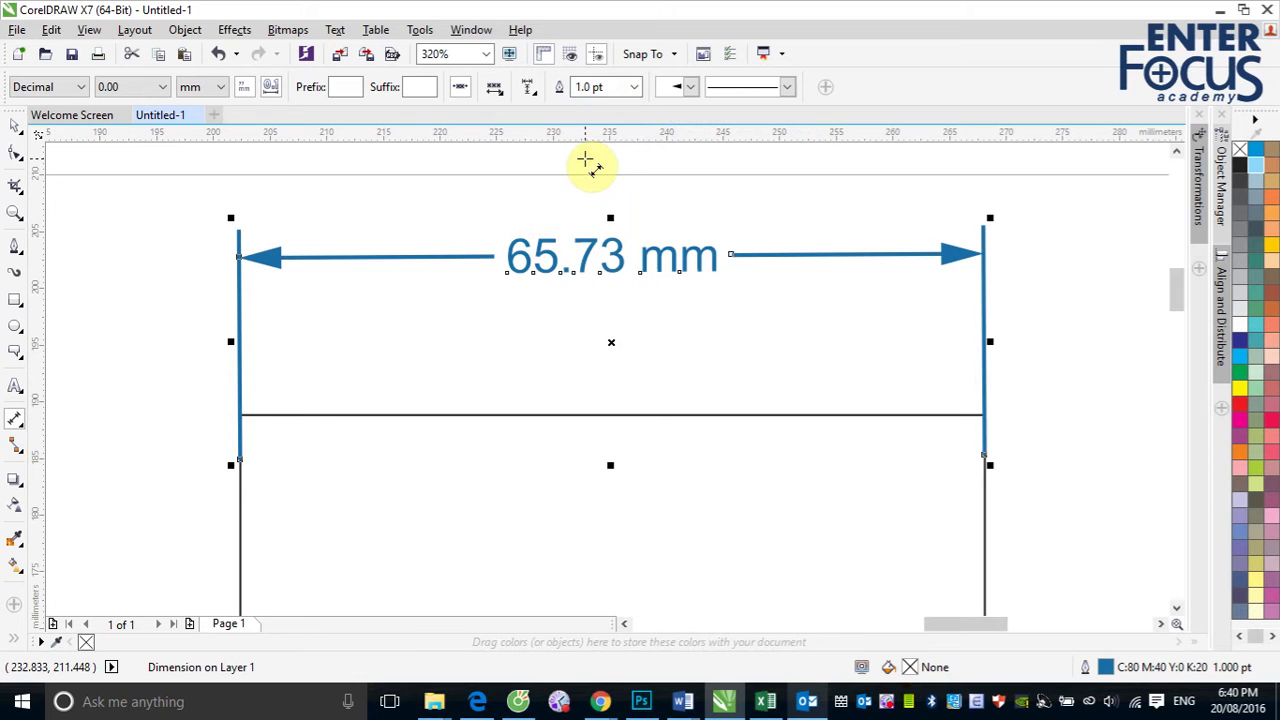
click(688, 87)
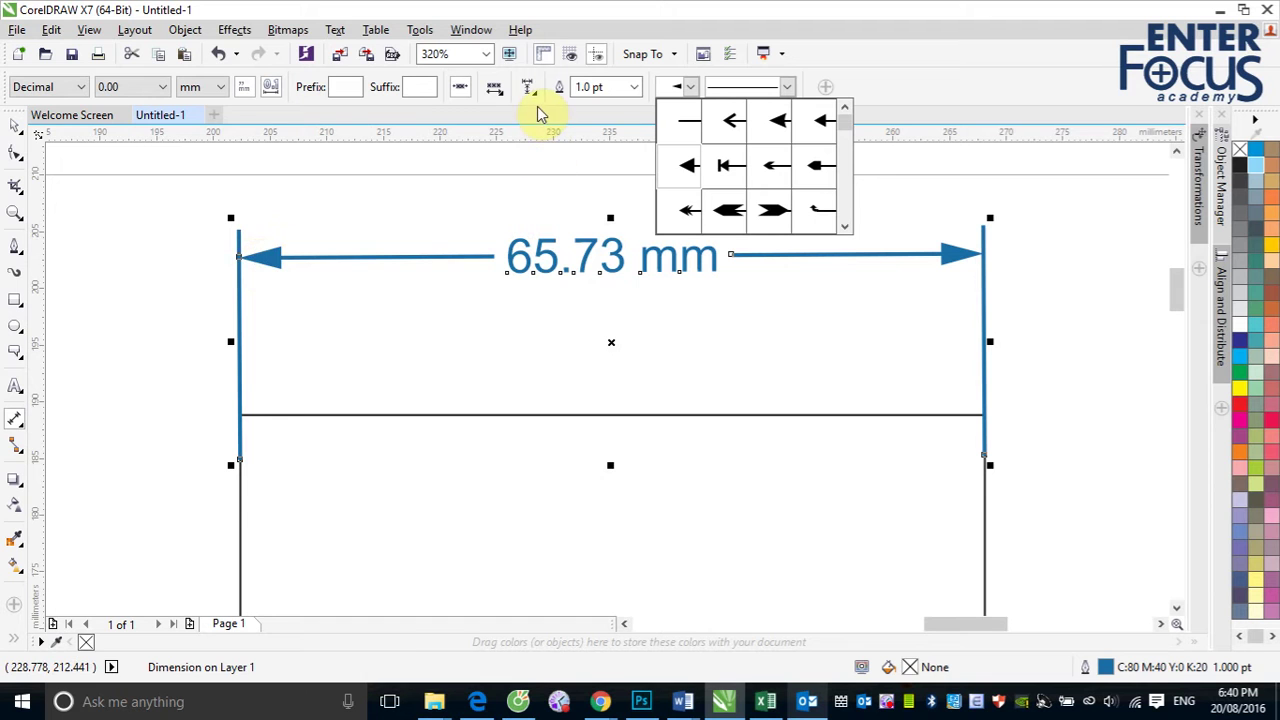
click(224, 87)
click(224, 87)
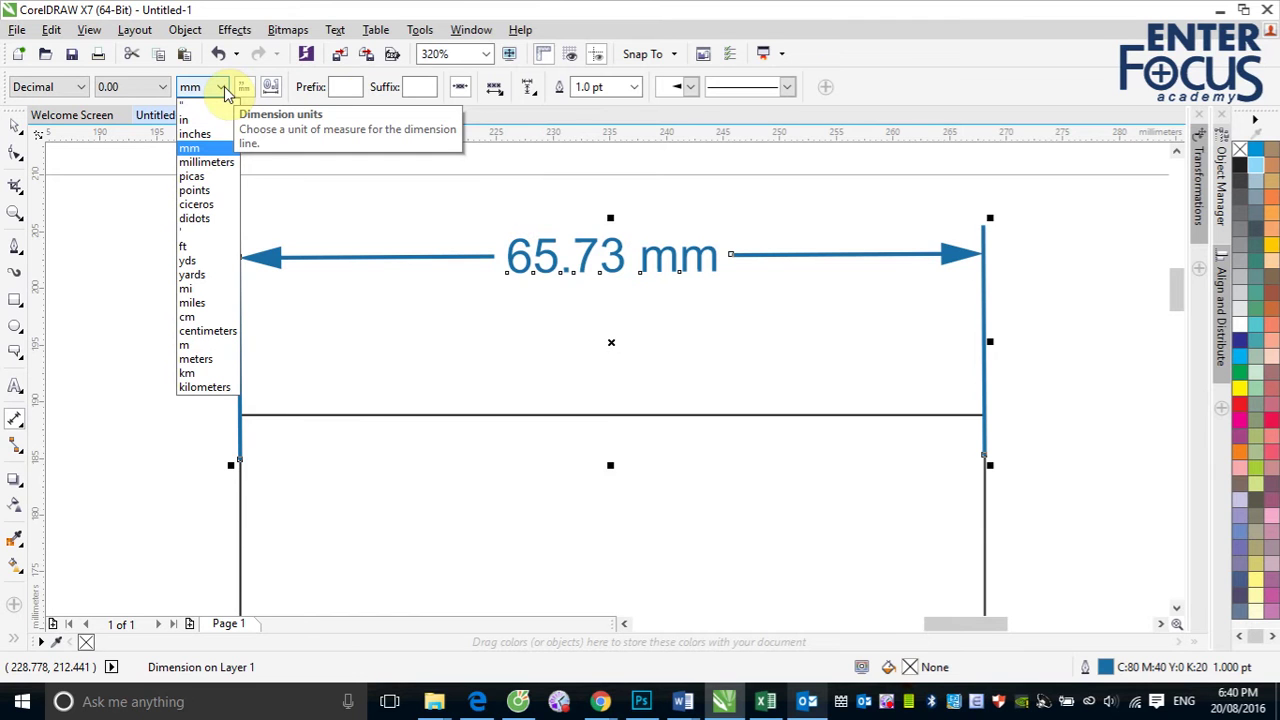
click(865, 50)
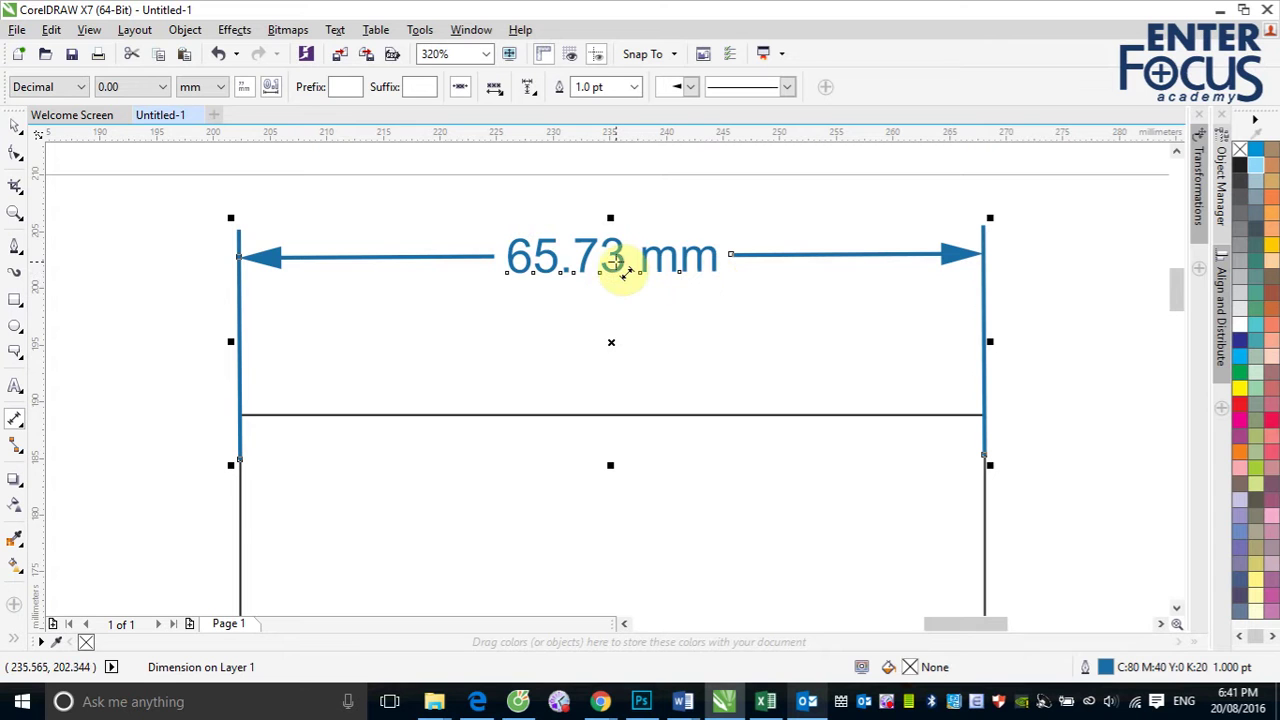
Delete the 1.0 pt dimension above the rectangle's top edge.
click(505, 98)
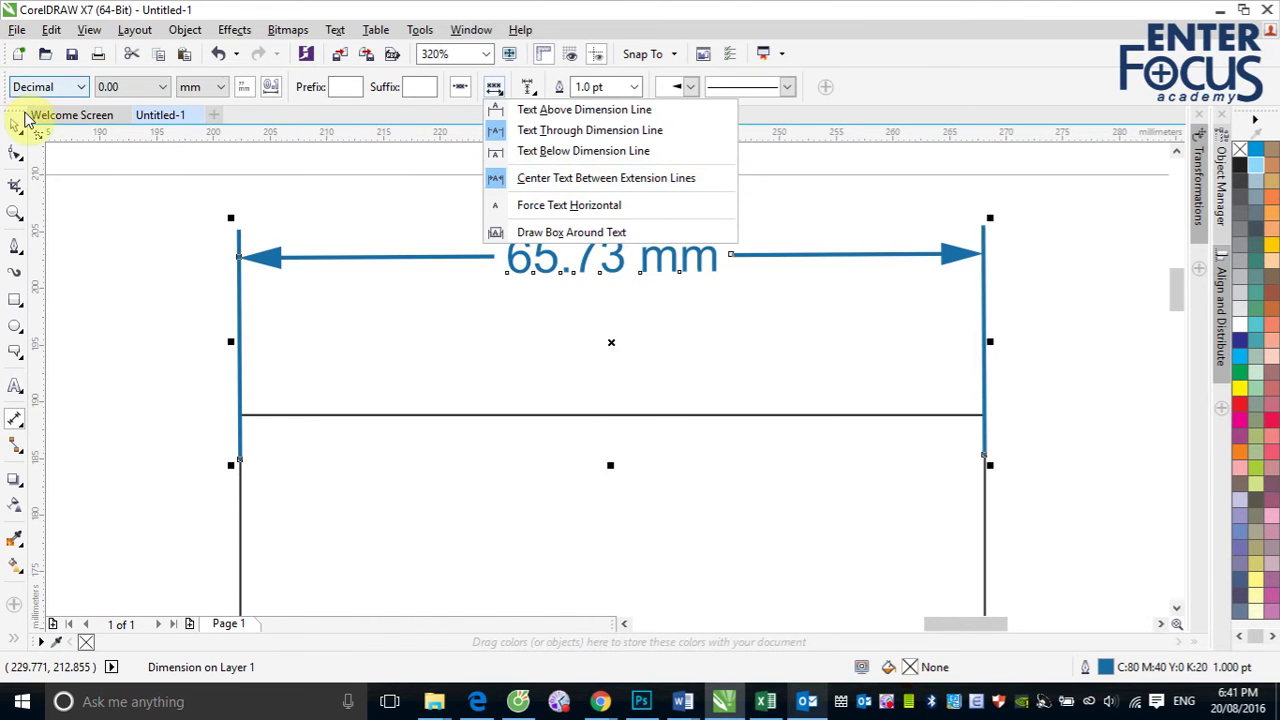
click(133, 310)
click(434, 263)
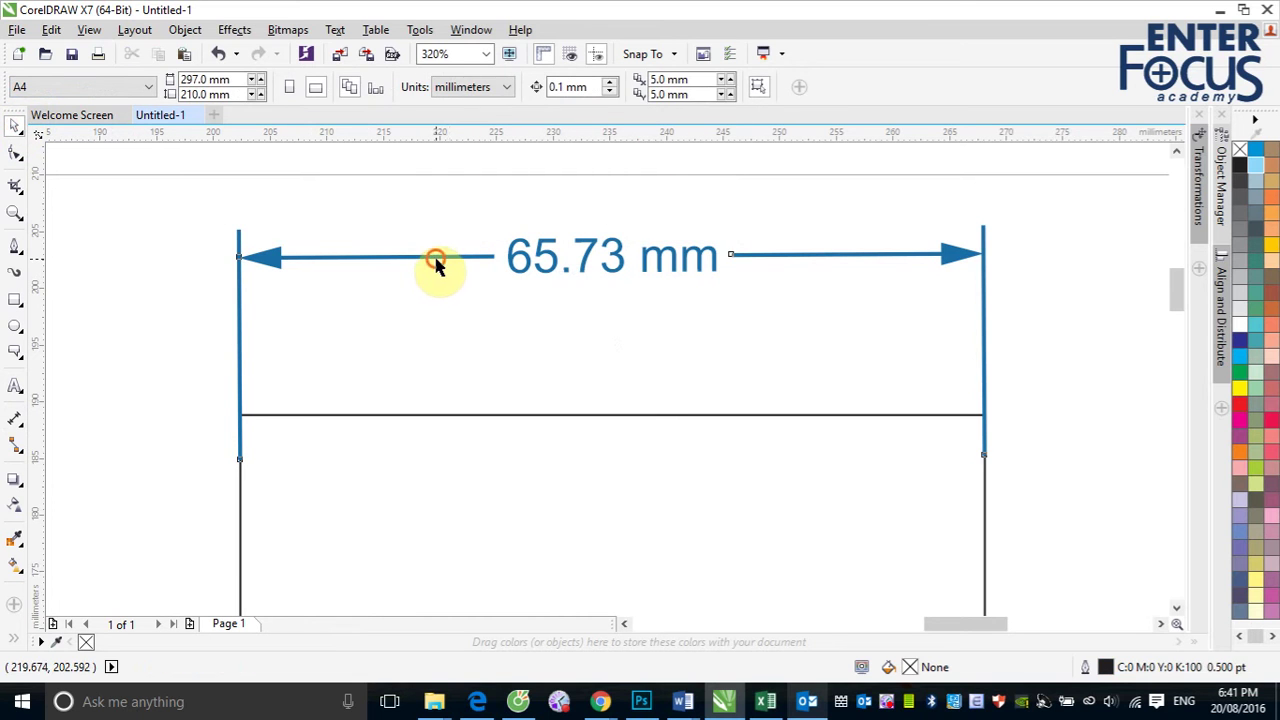
key(Delete)
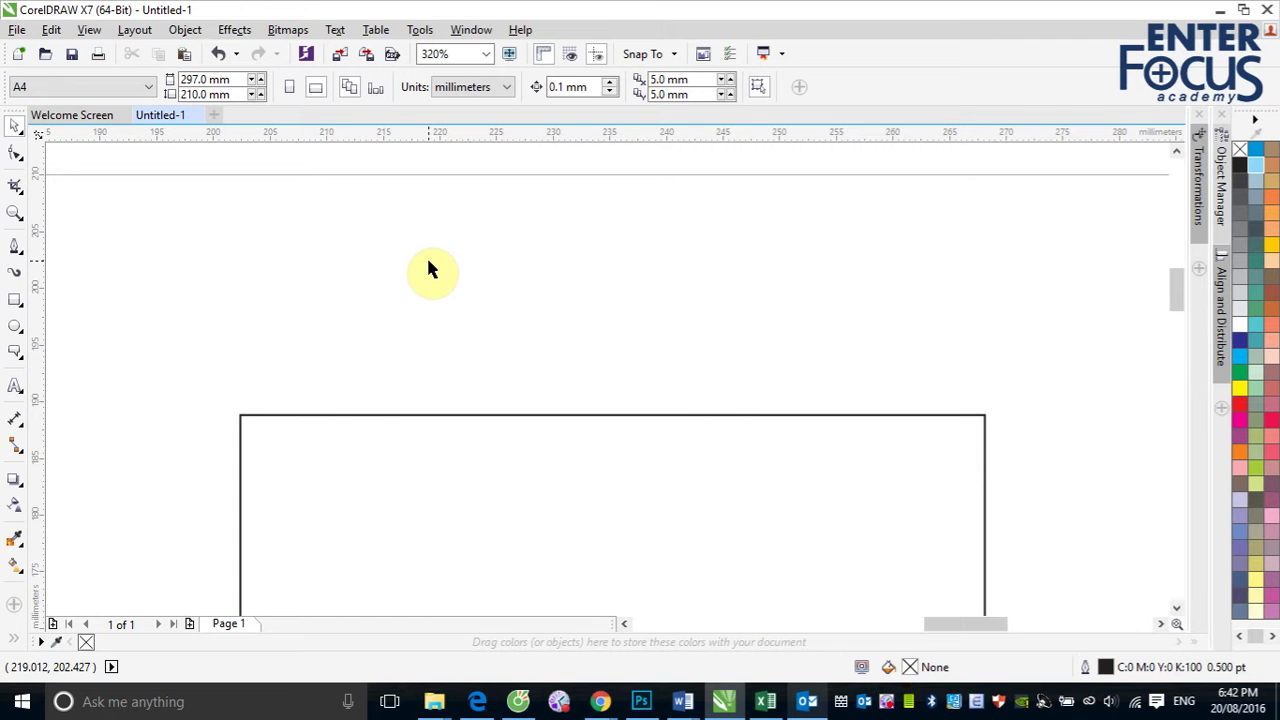
scroll(428, 265, down, 5)
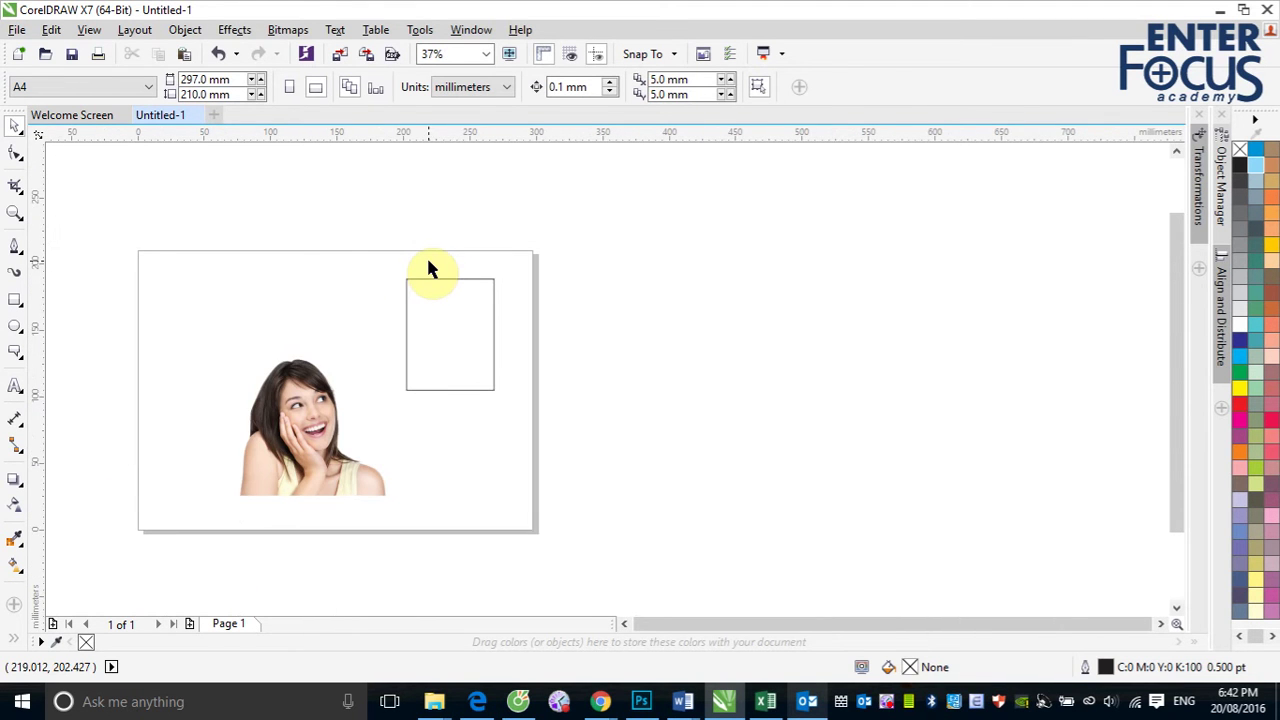
Add a parallel dimension along the height of the rectangle, placing its line and text just outside the right edge.
click(443, 310)
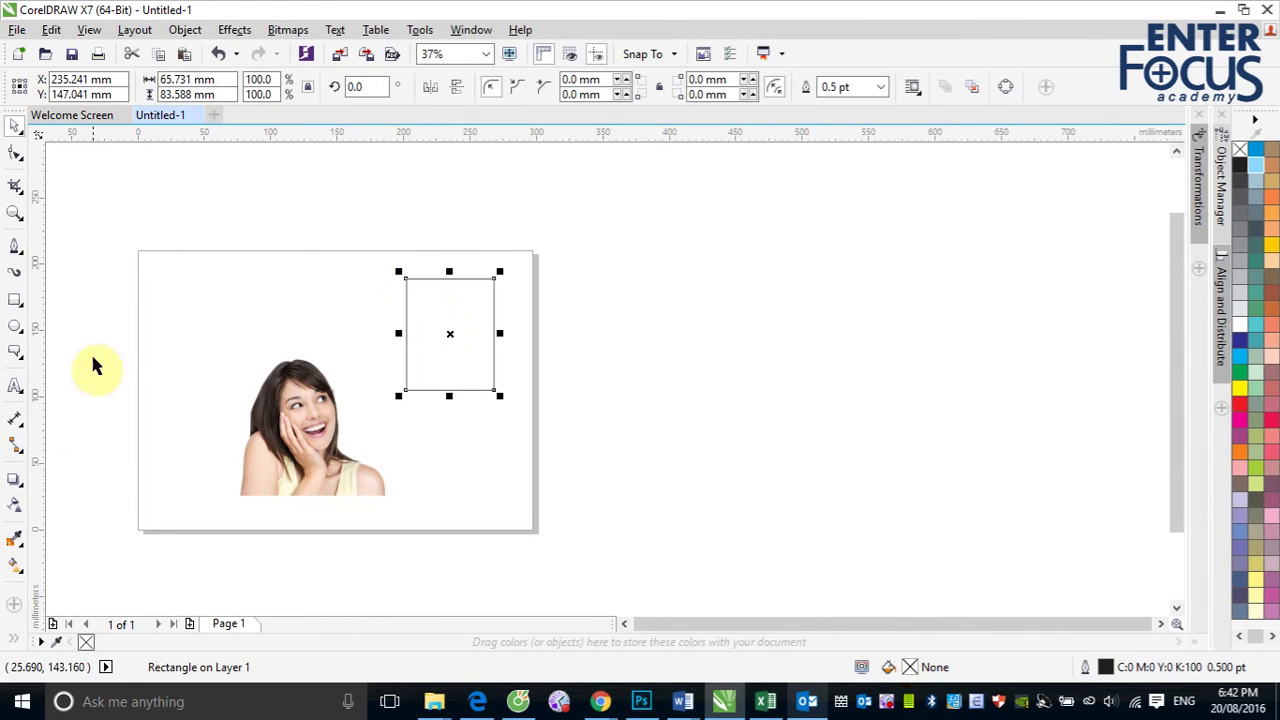
click(22, 425)
click(78, 416)
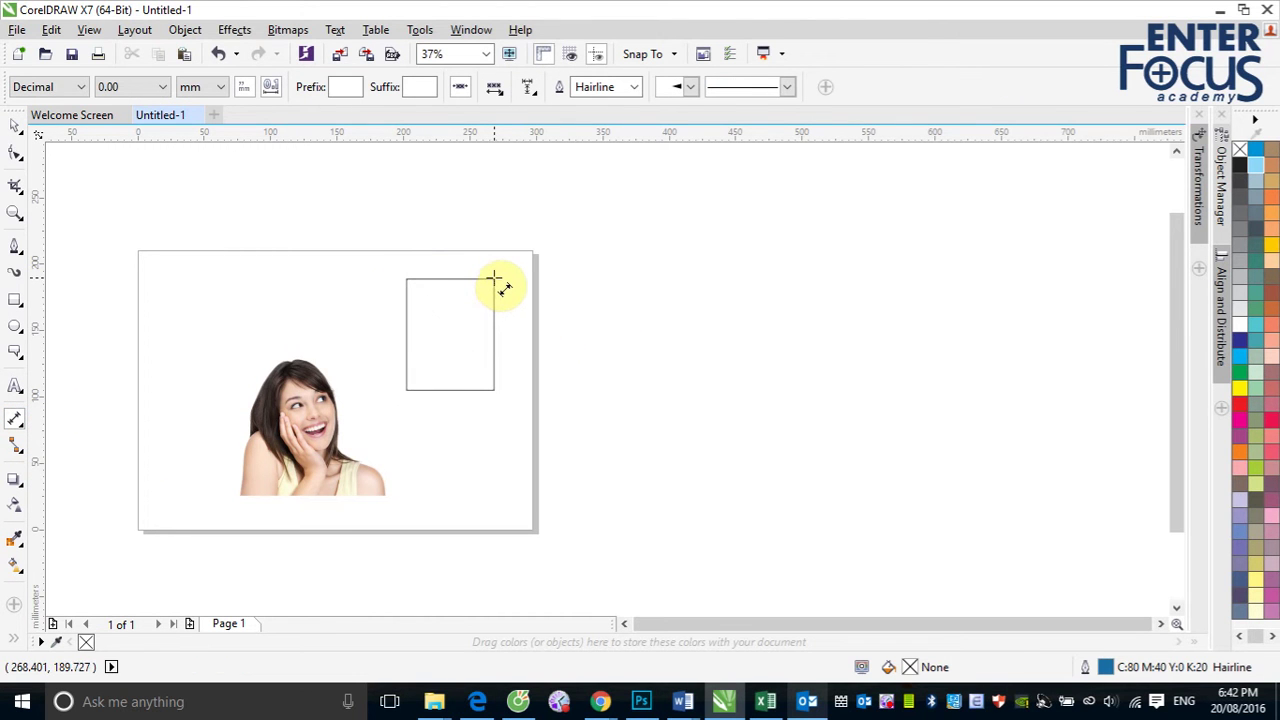
click(494, 279)
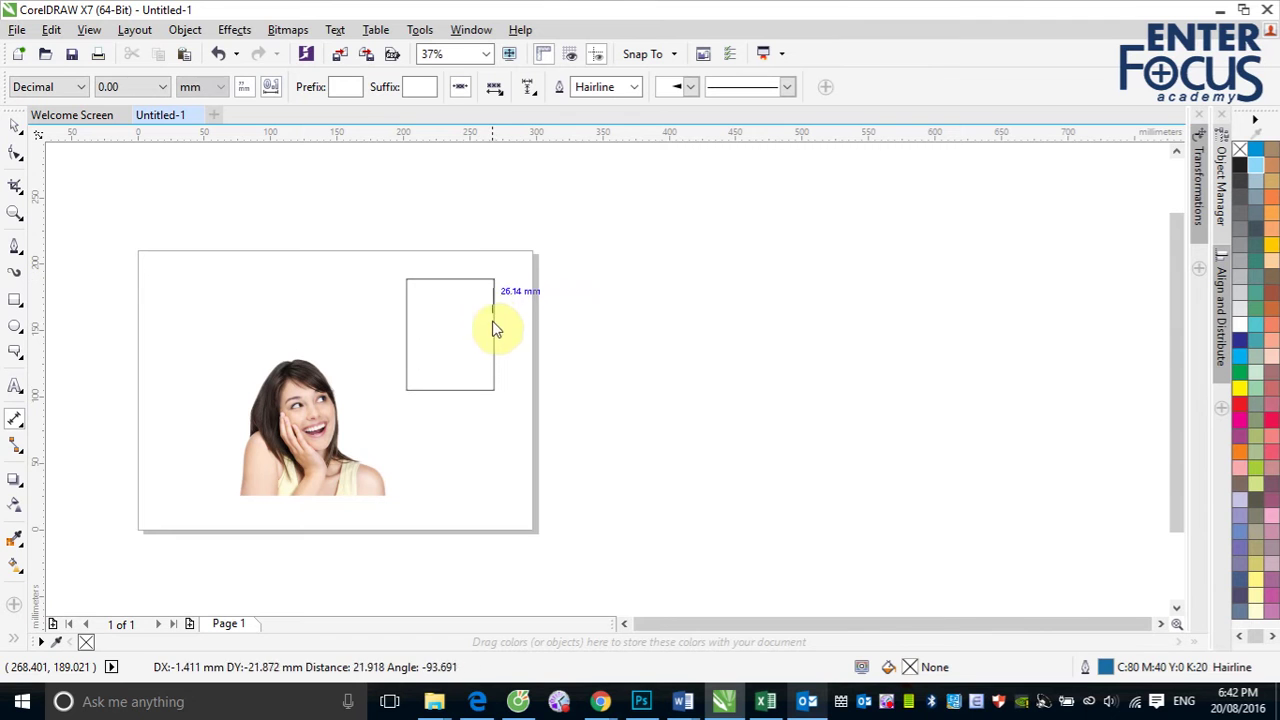
click(494, 390)
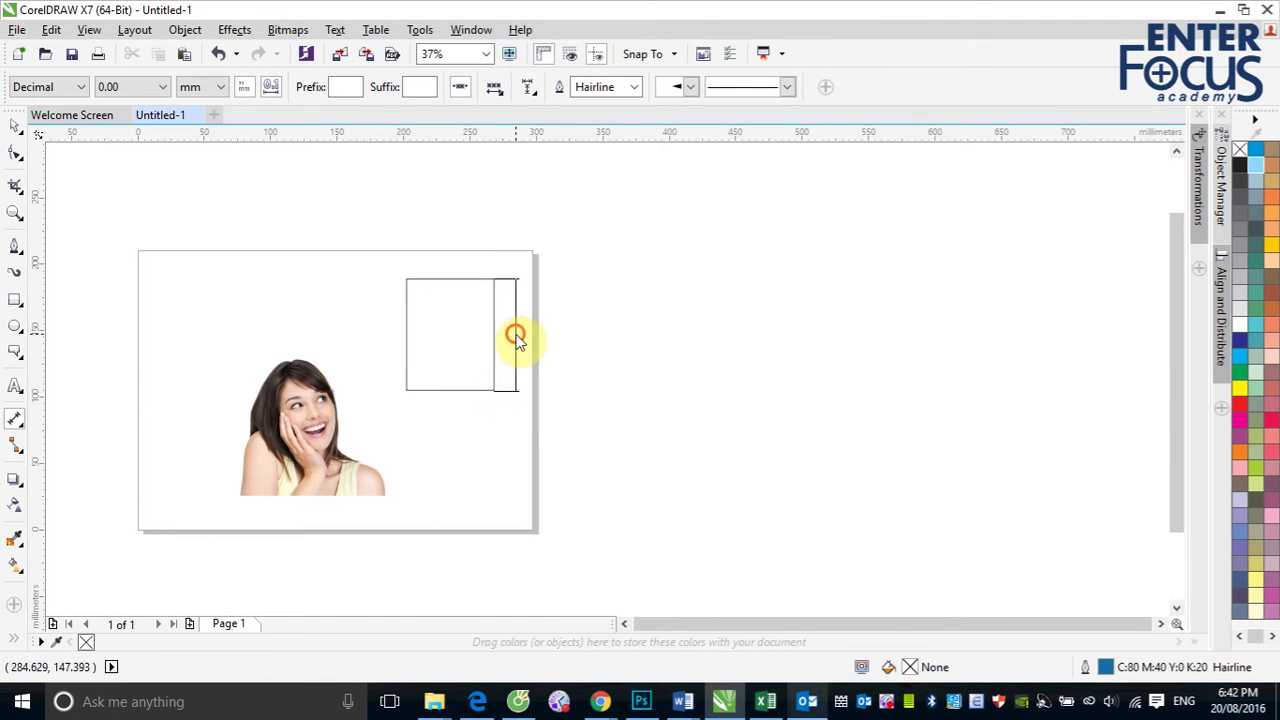
click(515, 334)
click(14, 125)
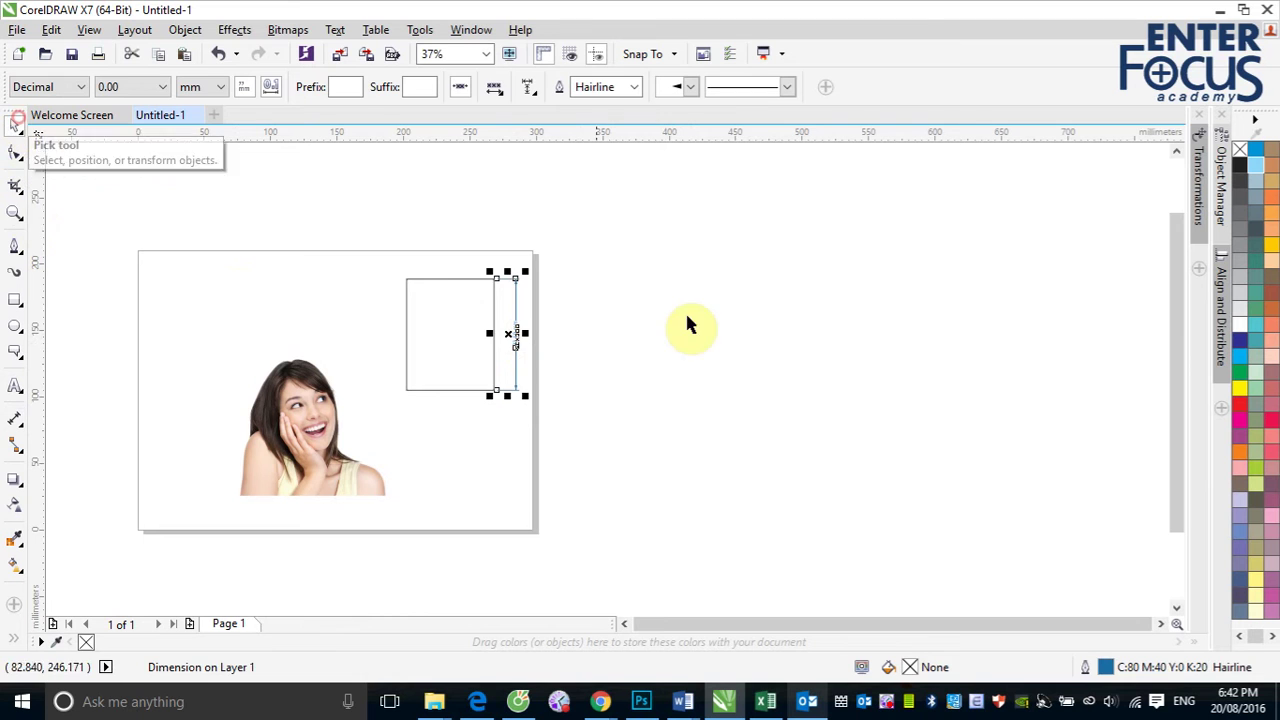
click(686, 316)
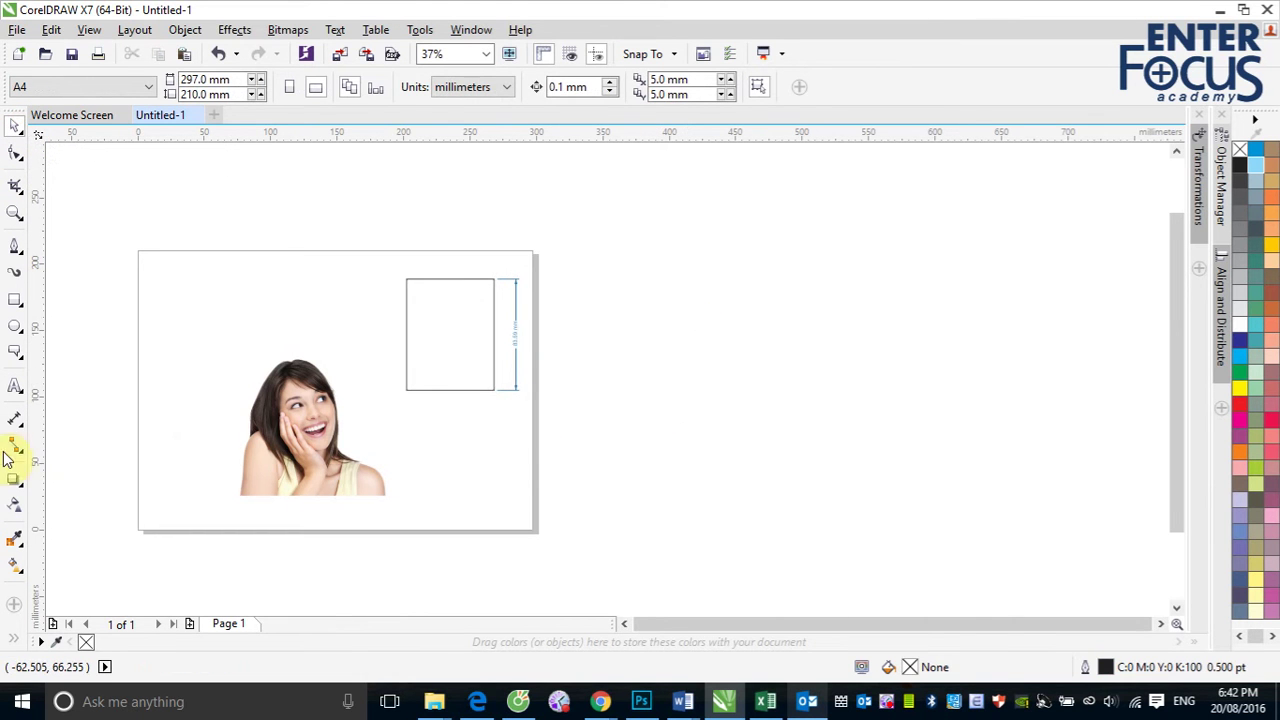
Add a parallel dimension along the rectangle's diagonal from lower-left to upper-right corner, placing its line up and left of the rectangle.
click(15, 418)
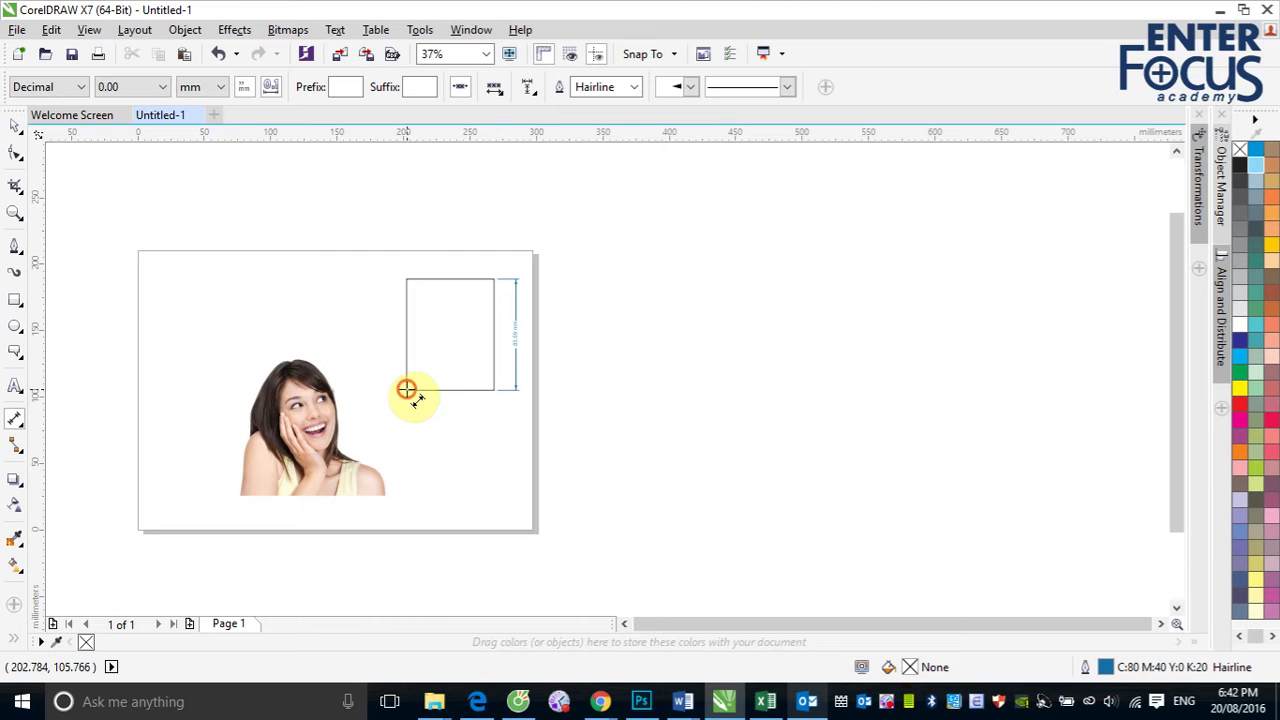
drag(408, 389, 494, 282)
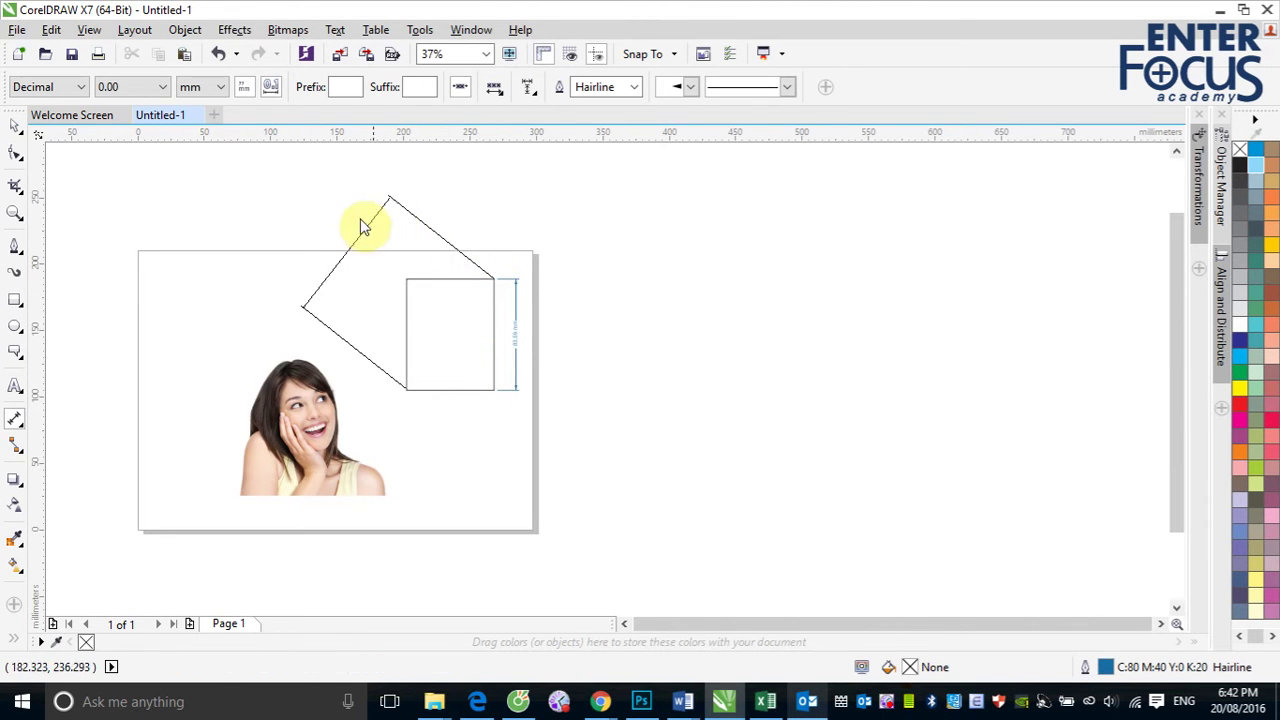
click(340, 252)
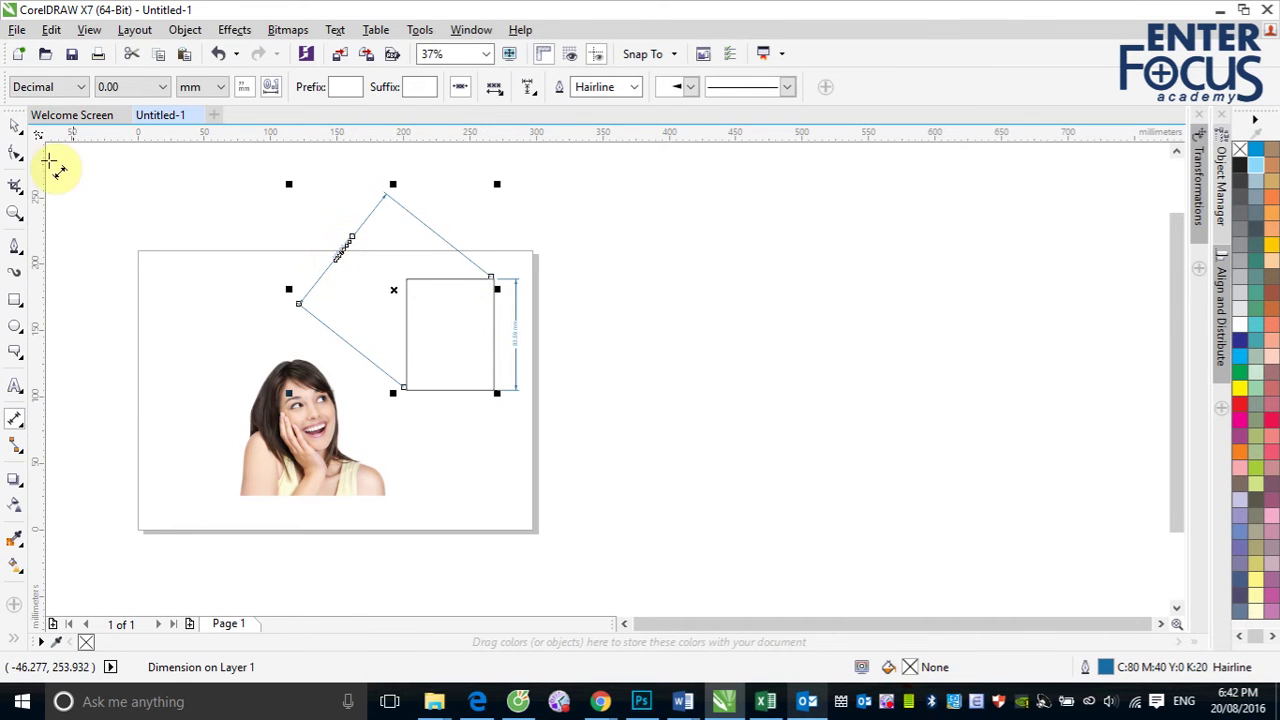
click(16, 131)
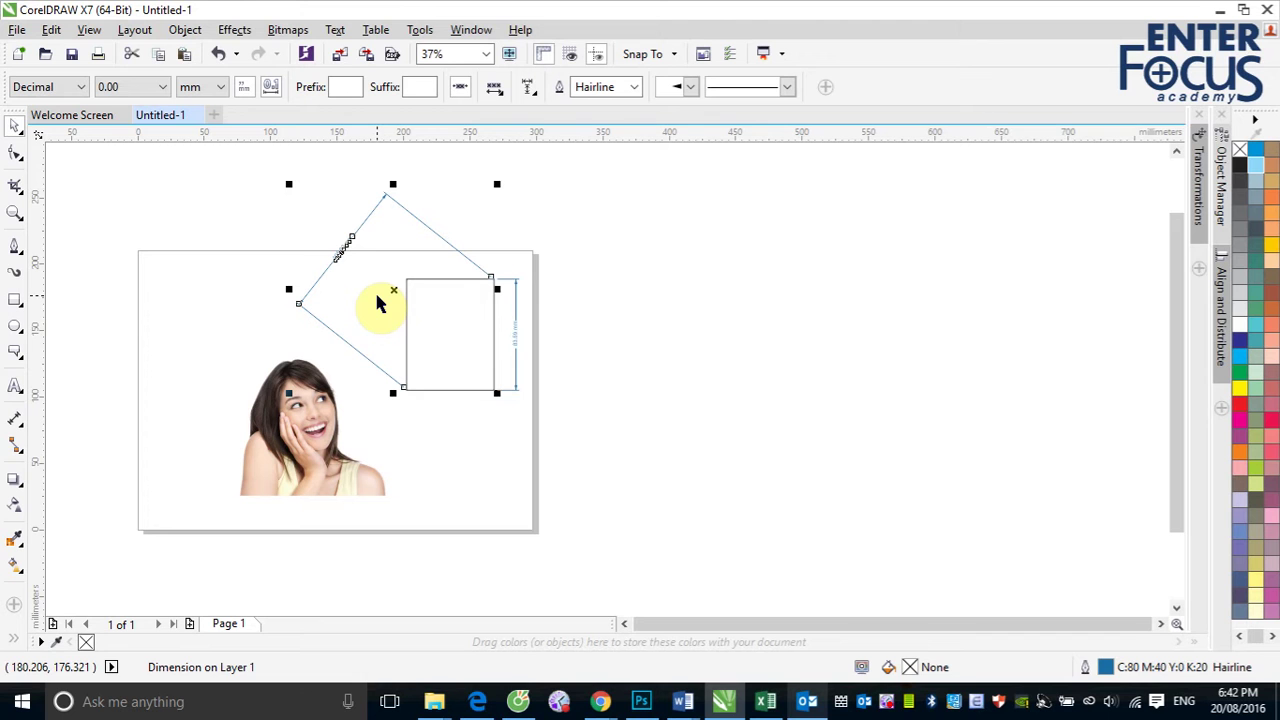
Draw an open two-segment angle about 155 by 125 mm to the right of the page with the Pen tool, one line vertical and one slanted.
click(17, 424)
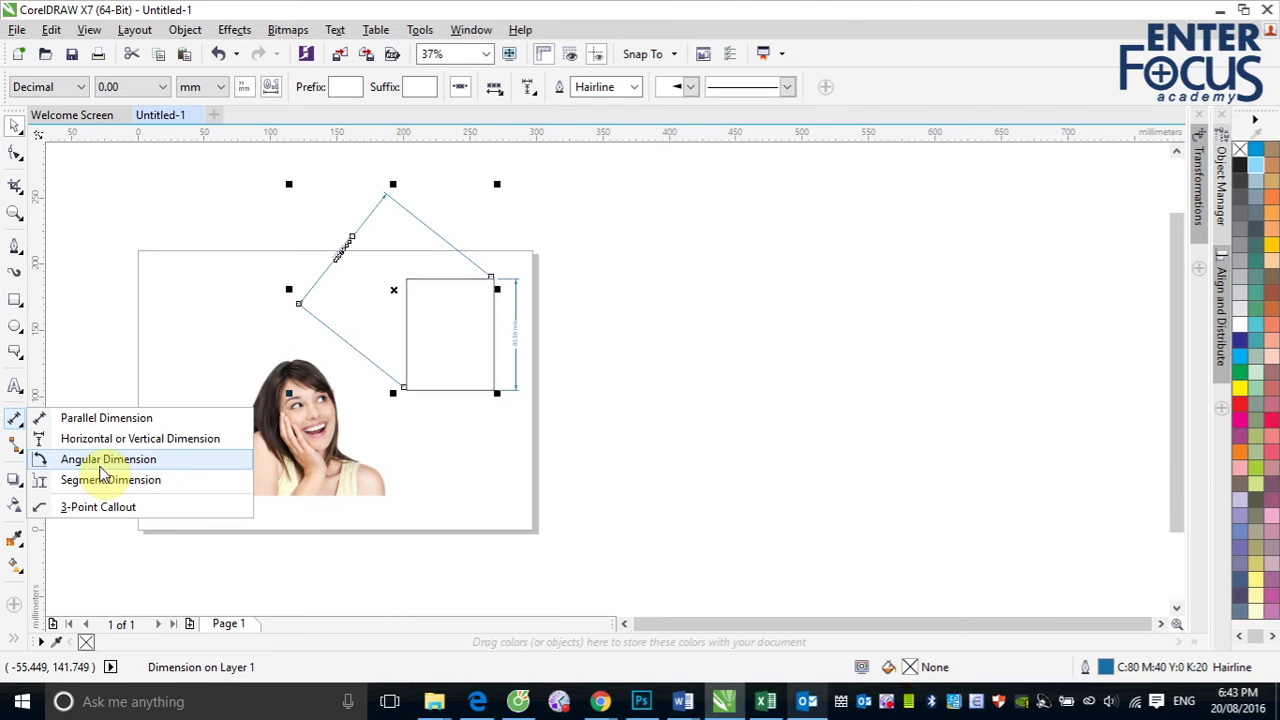
click(15, 290)
click(15, 247)
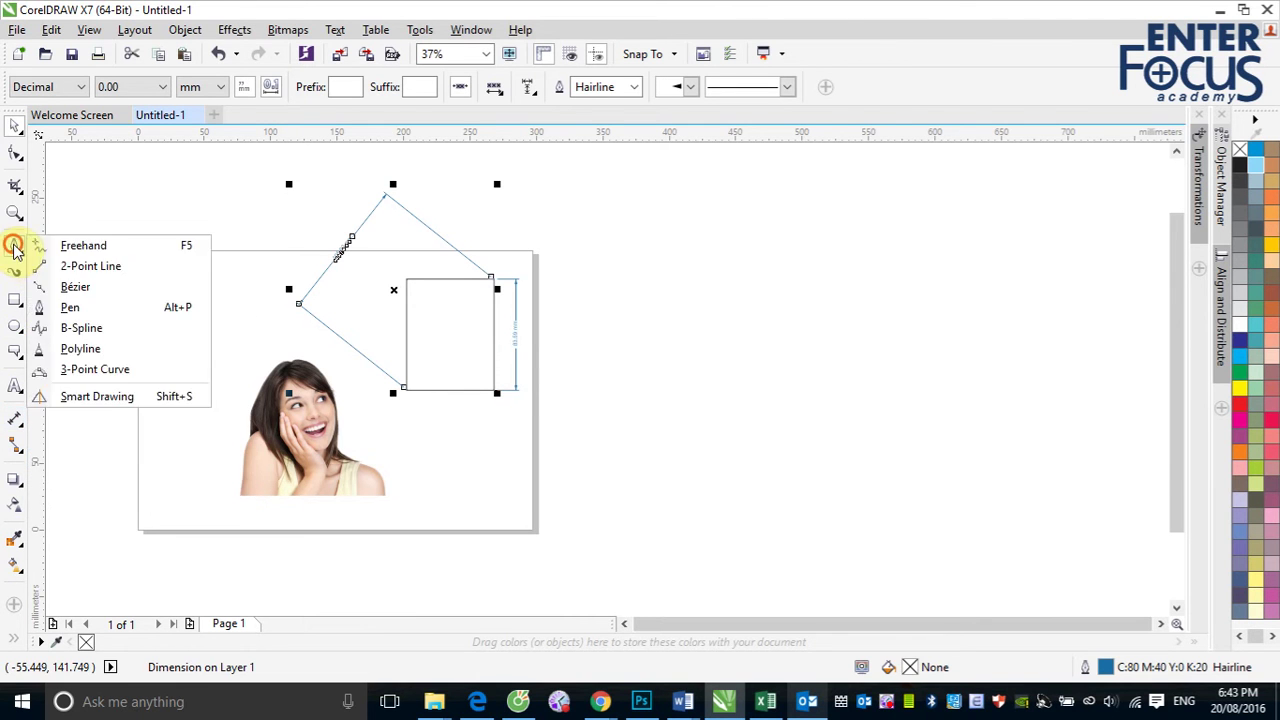
click(80, 309)
click(646, 344)
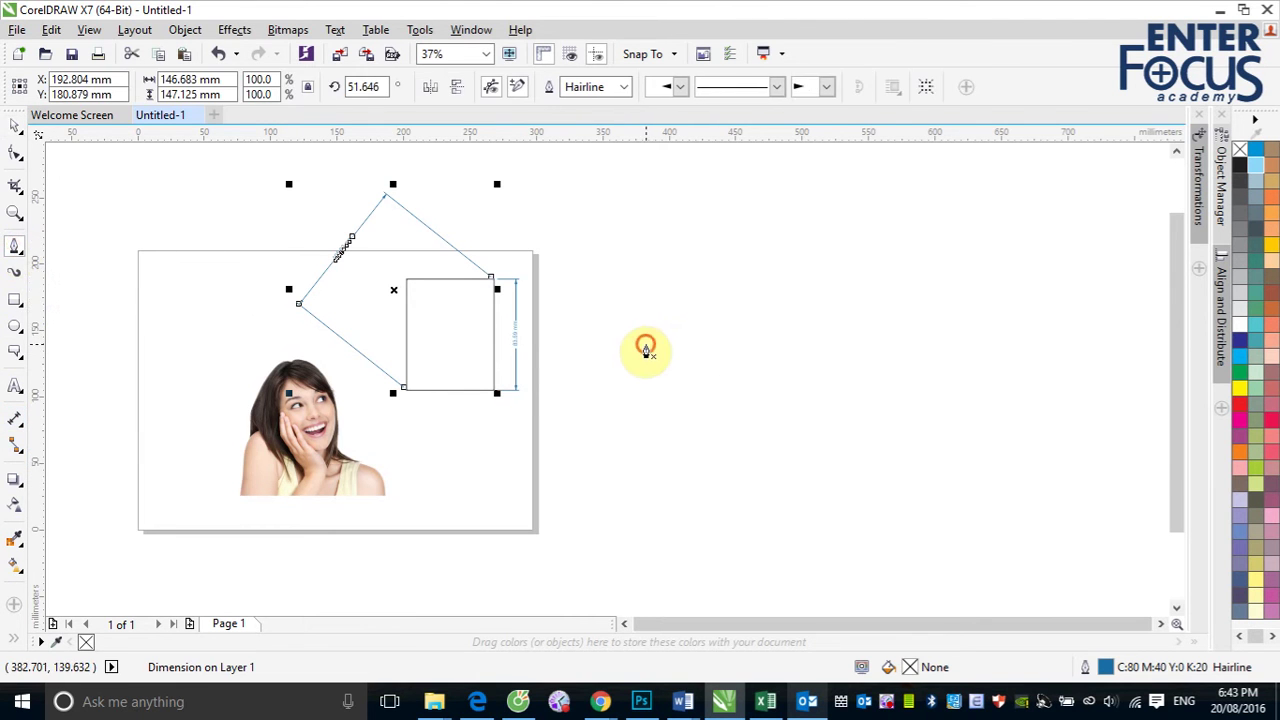
click(646, 516)
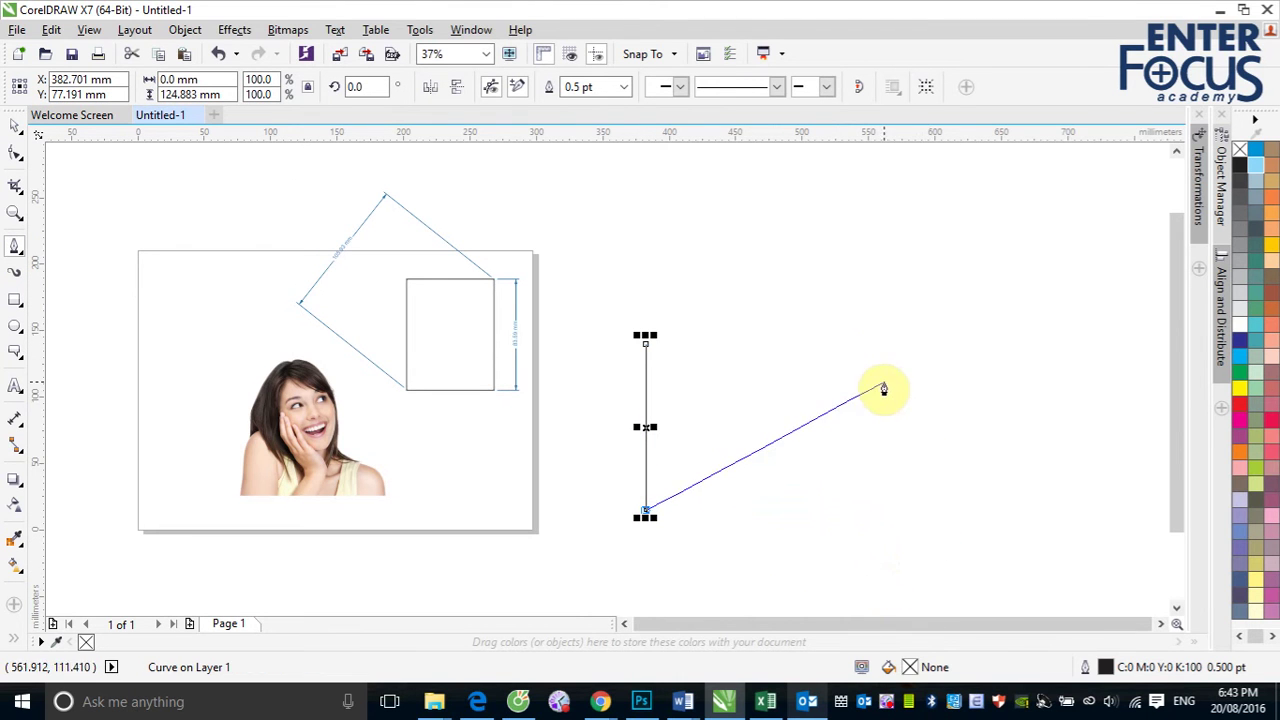
click(851, 394)
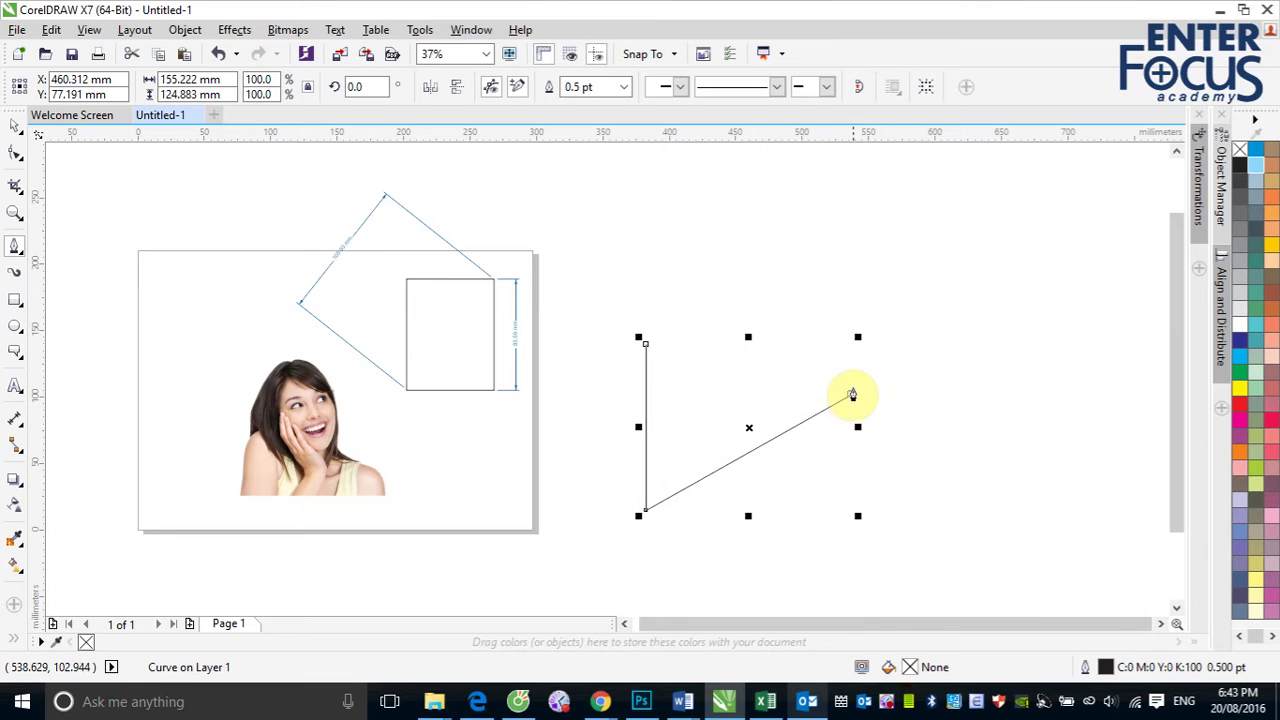
click(15, 125)
click(1137, 349)
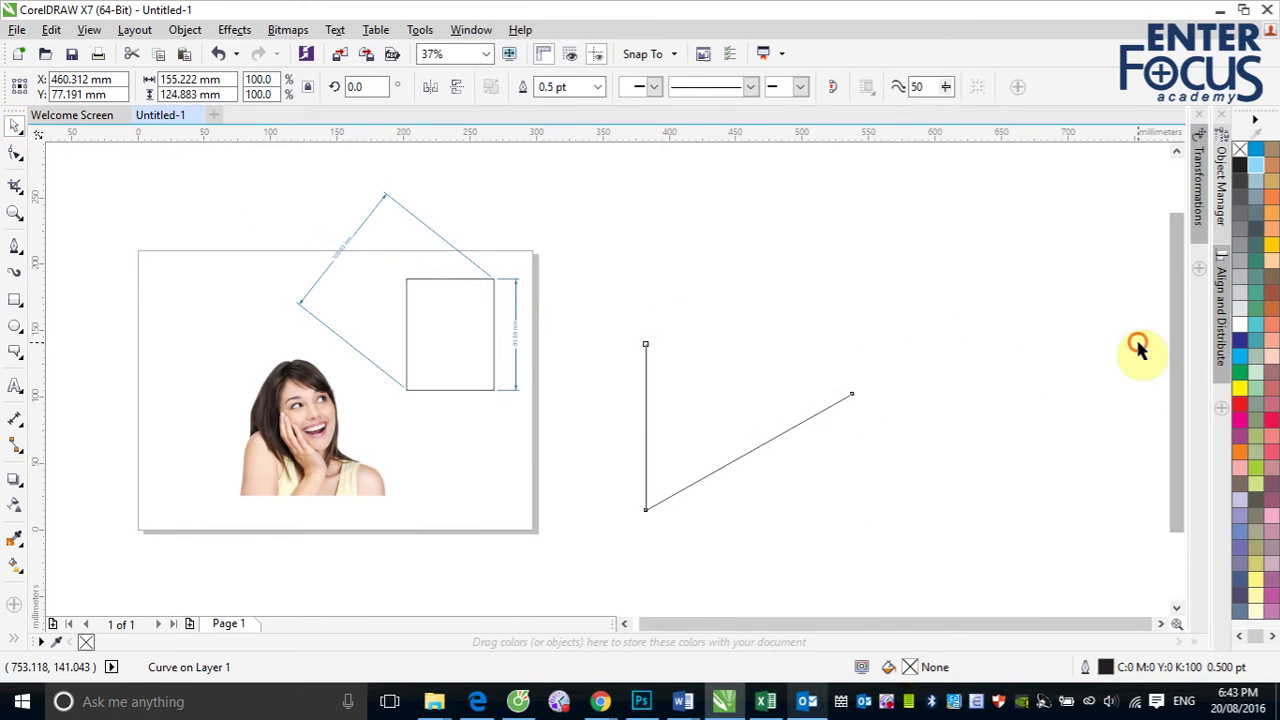
Activate the Angular Dimension tool for the angle between the two pen-drawn lines.
click(690, 485)
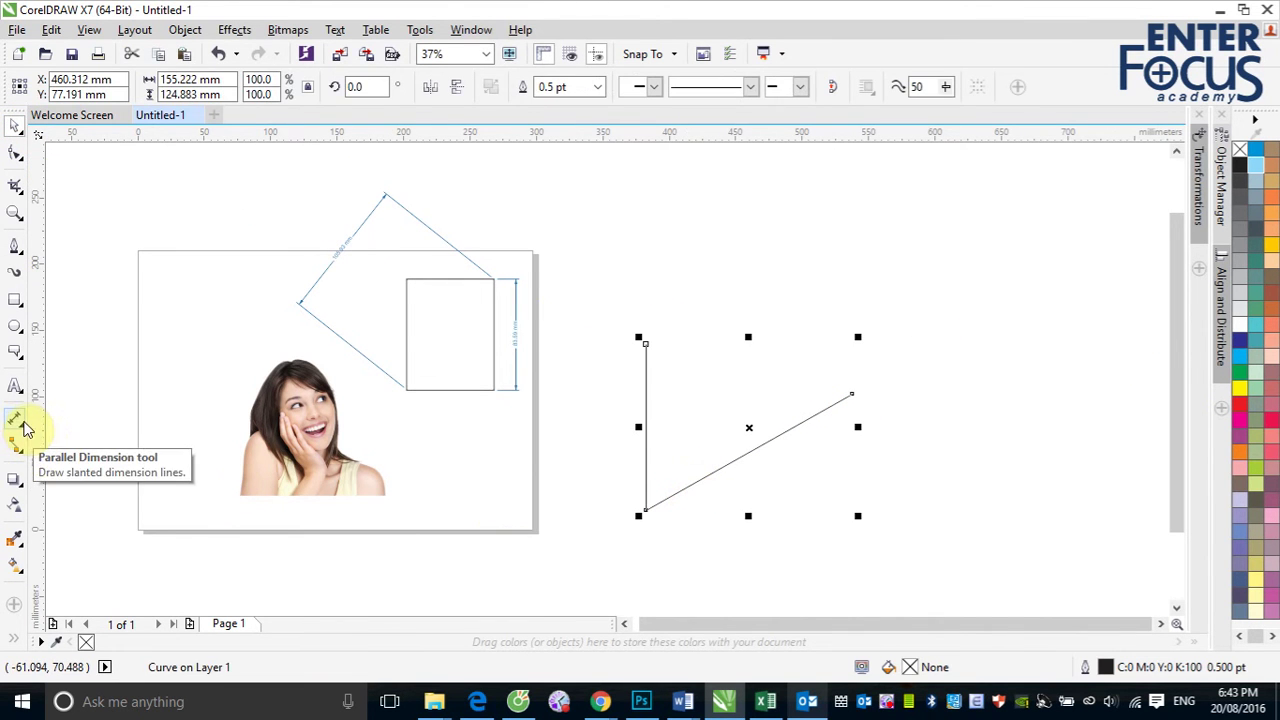
click(16, 420)
click(97, 461)
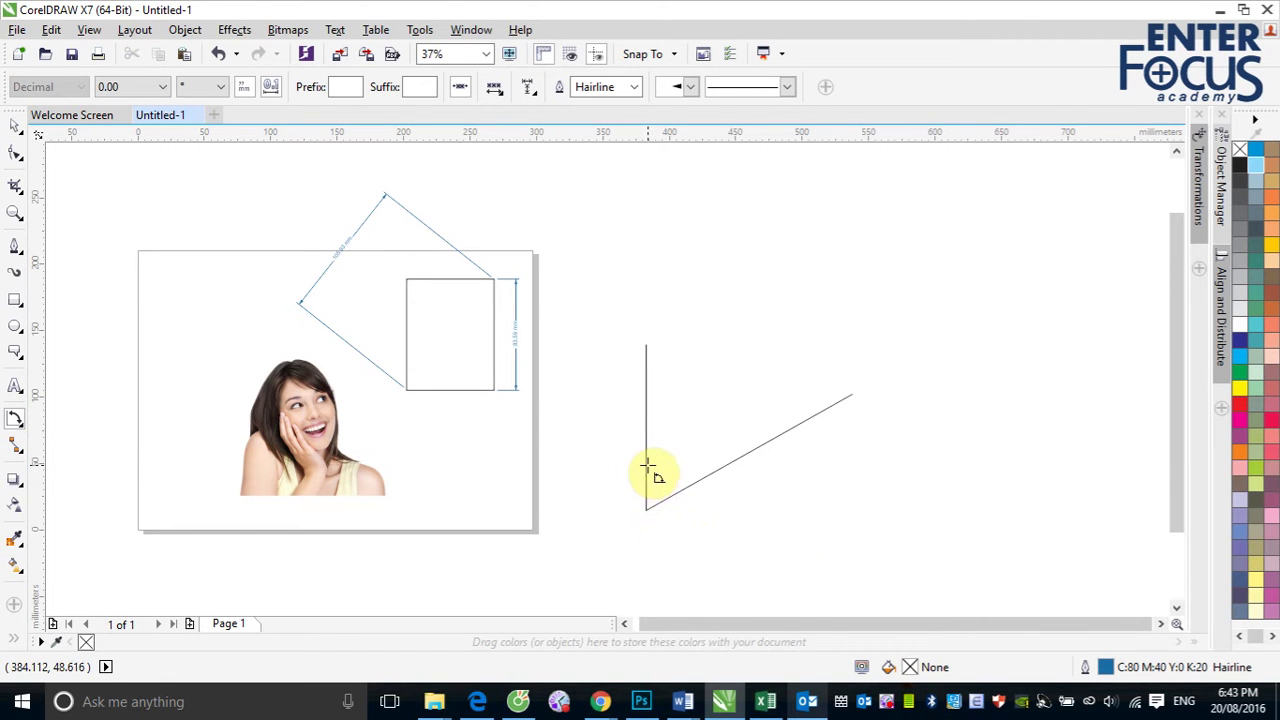
click(735, 461)
drag(735, 461, 651, 509)
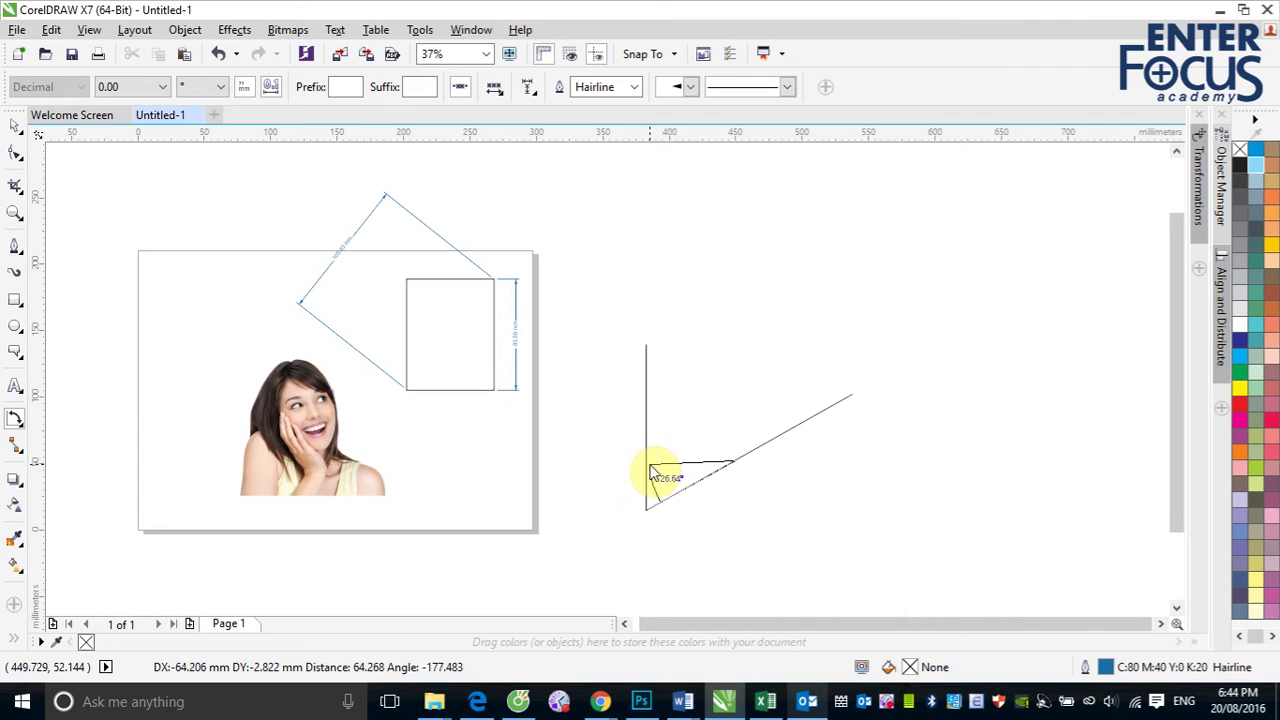
click(647, 465)
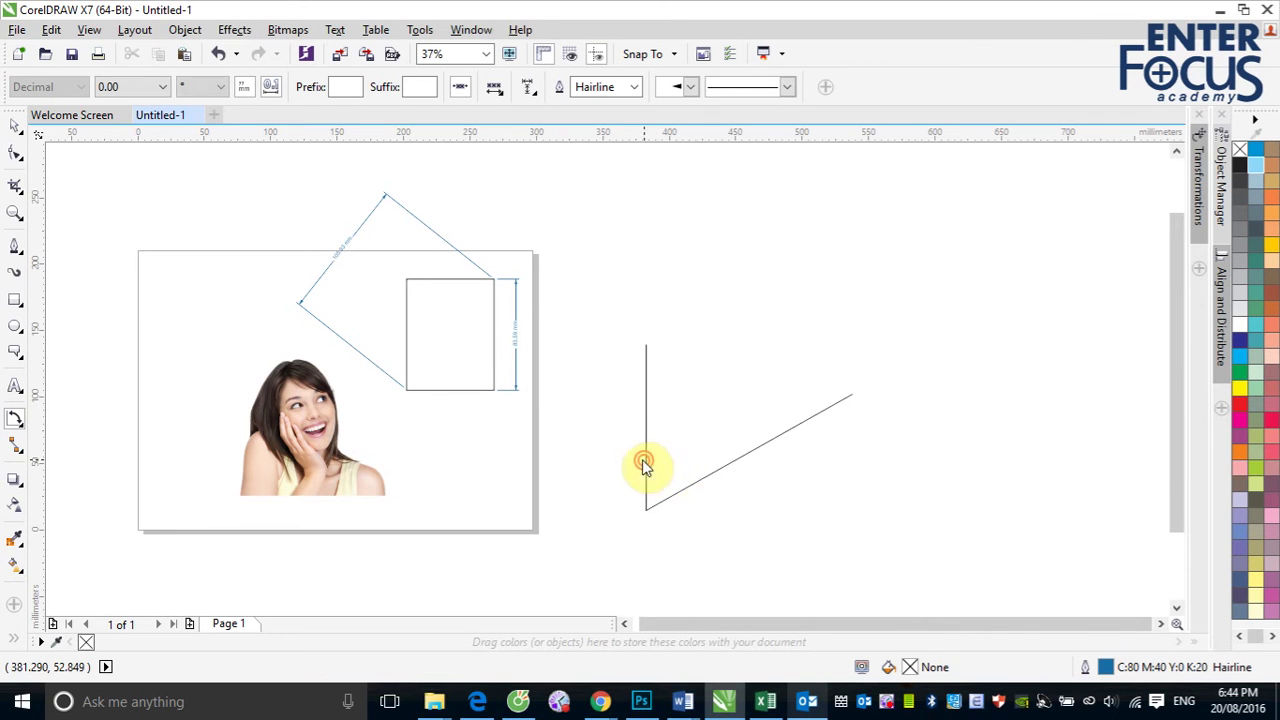
key(Delete)
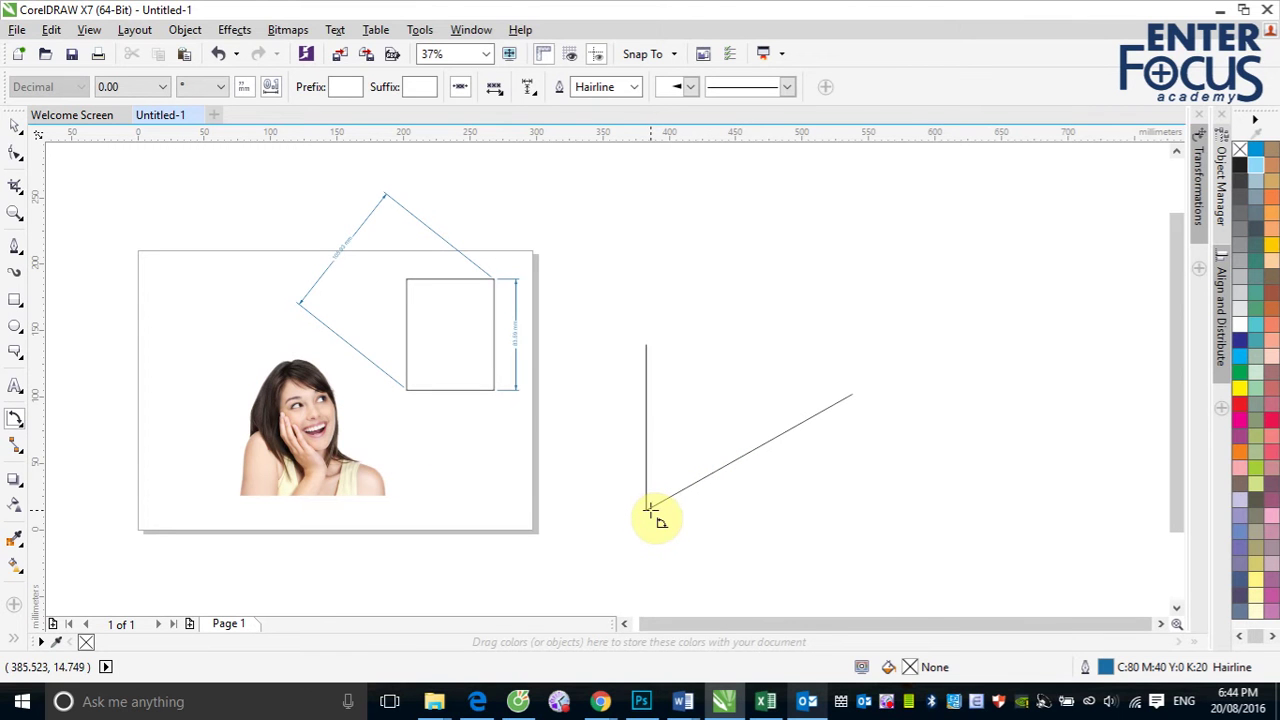
Add an angular dimension from the vertex between the slanted and vertical lines, placing its arc and text inside the angle.
click(647, 510)
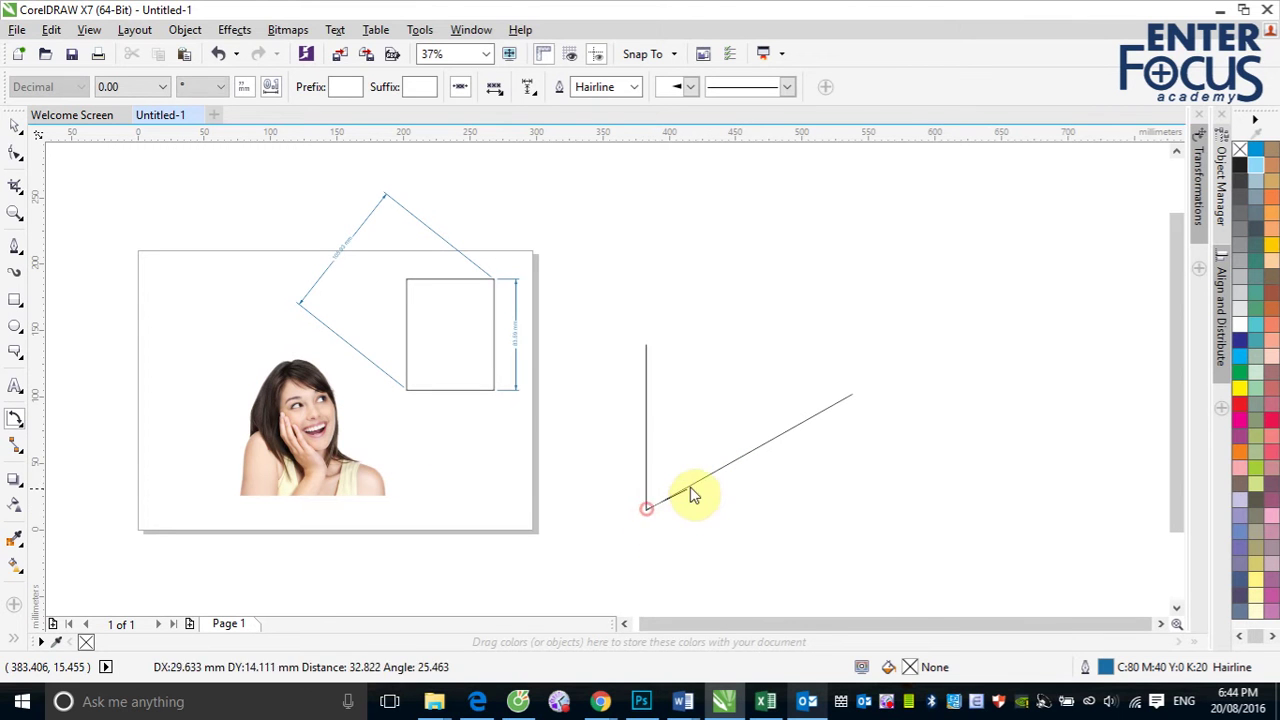
click(707, 470)
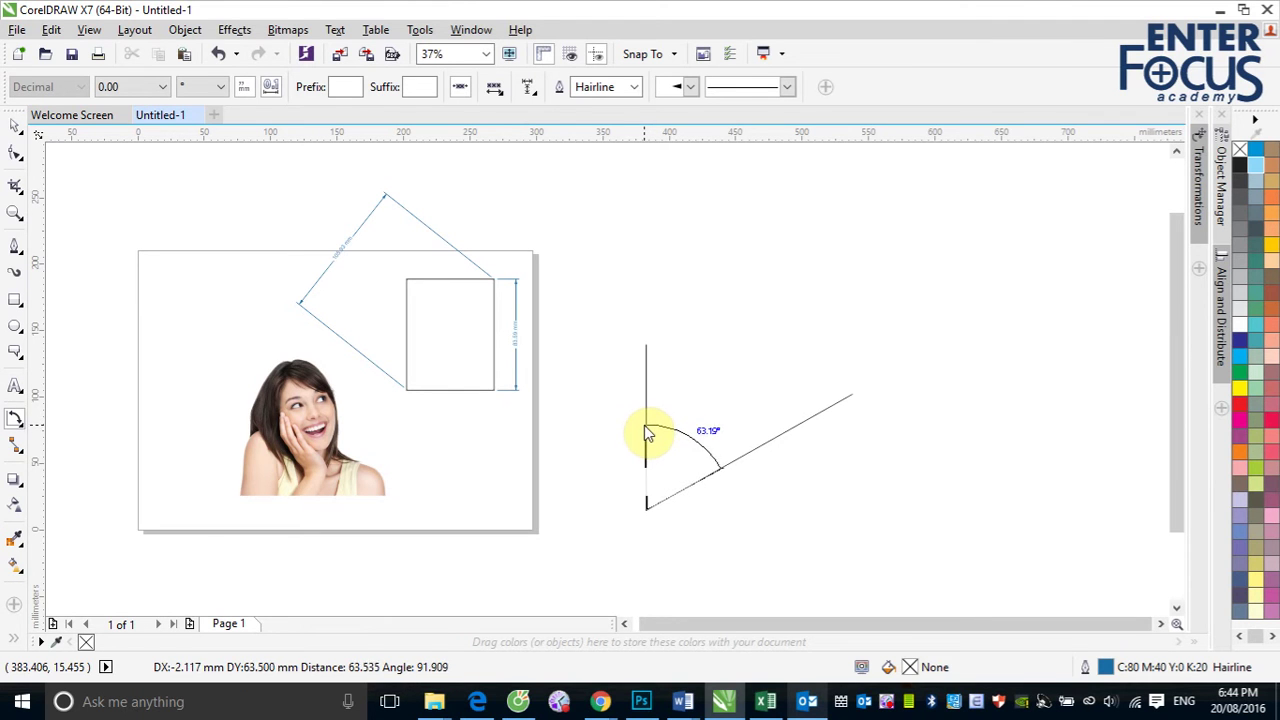
click(650, 430)
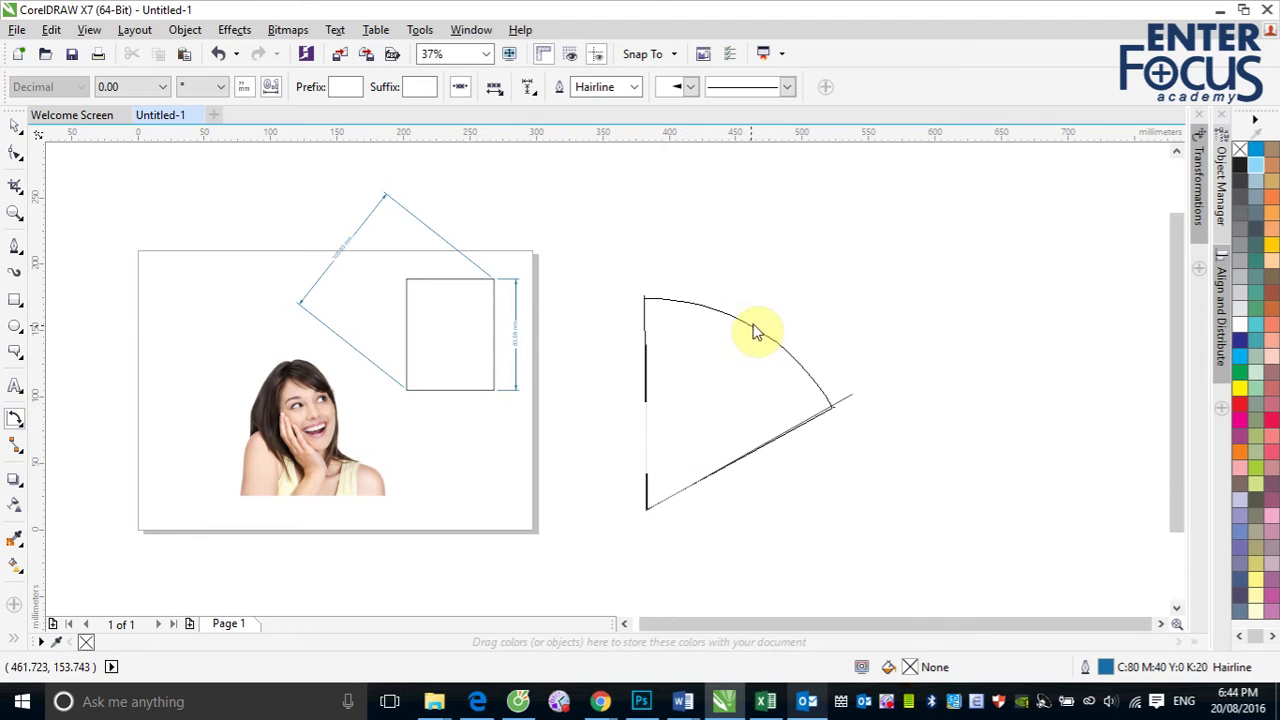
click(723, 405)
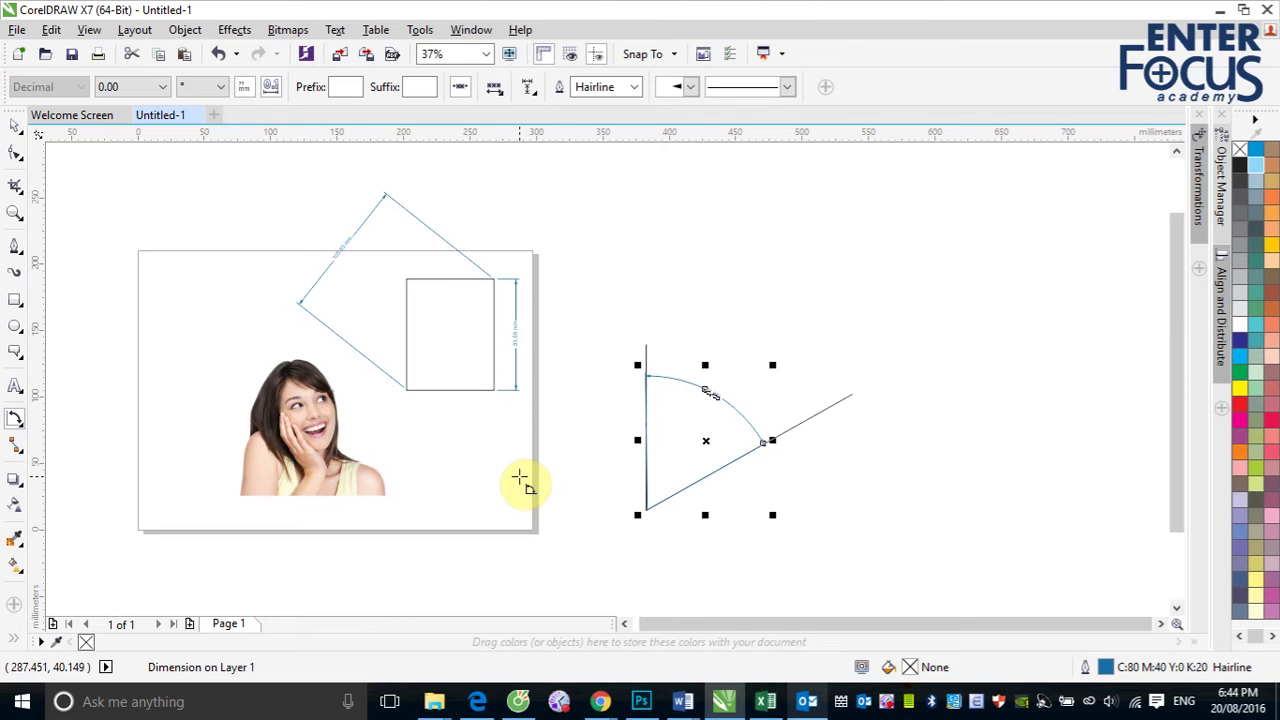
click(14, 126)
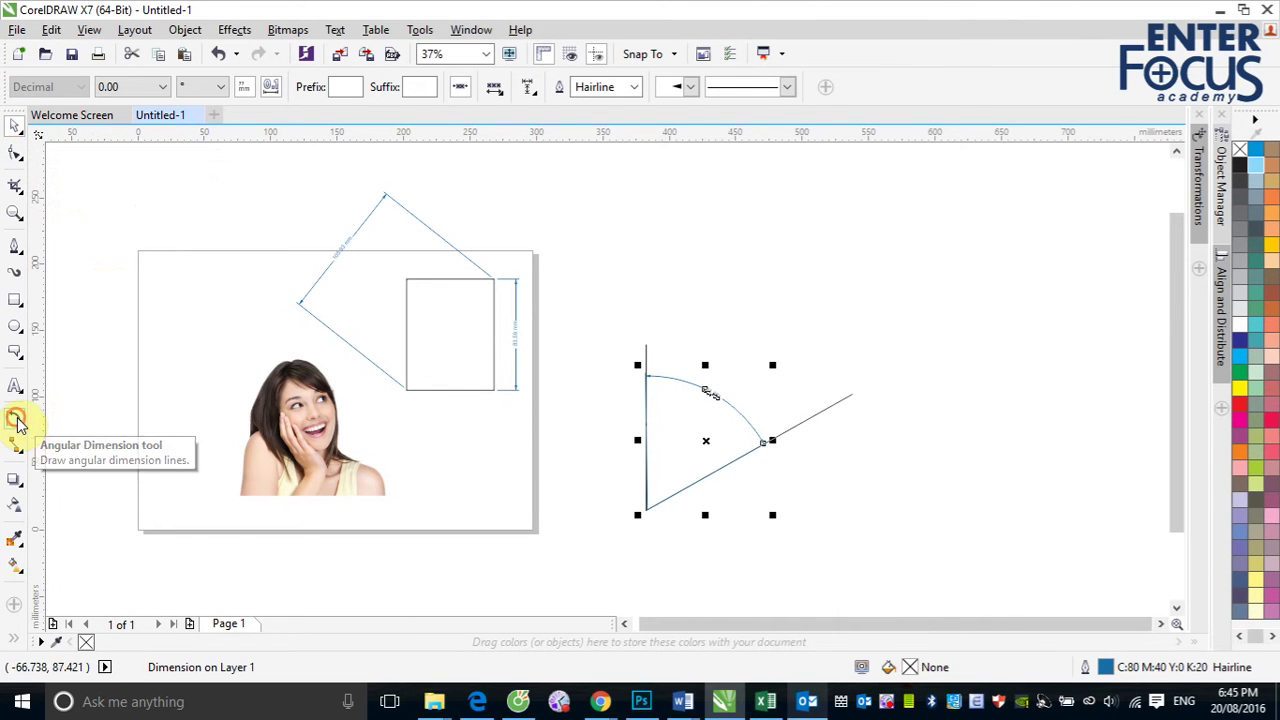
Draw a rectangle about 174 by 77 mm to the right of the dimensioned angle.
click(16, 419)
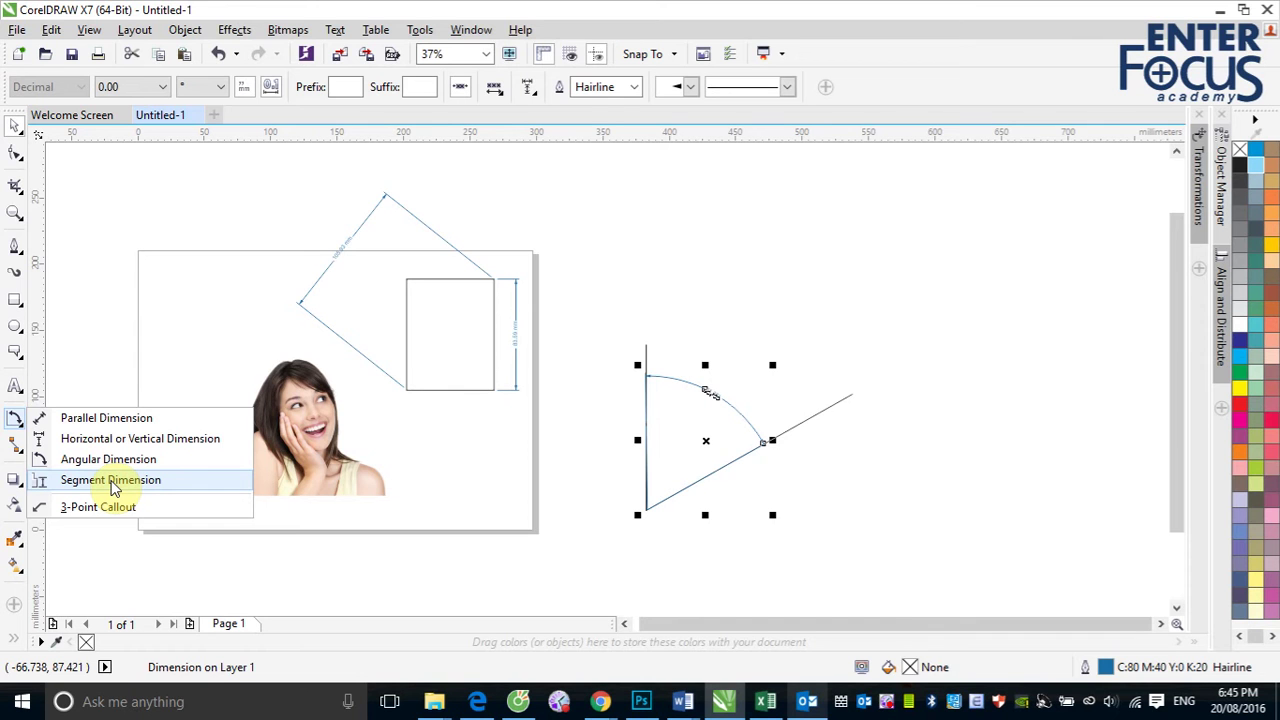
click(20, 300)
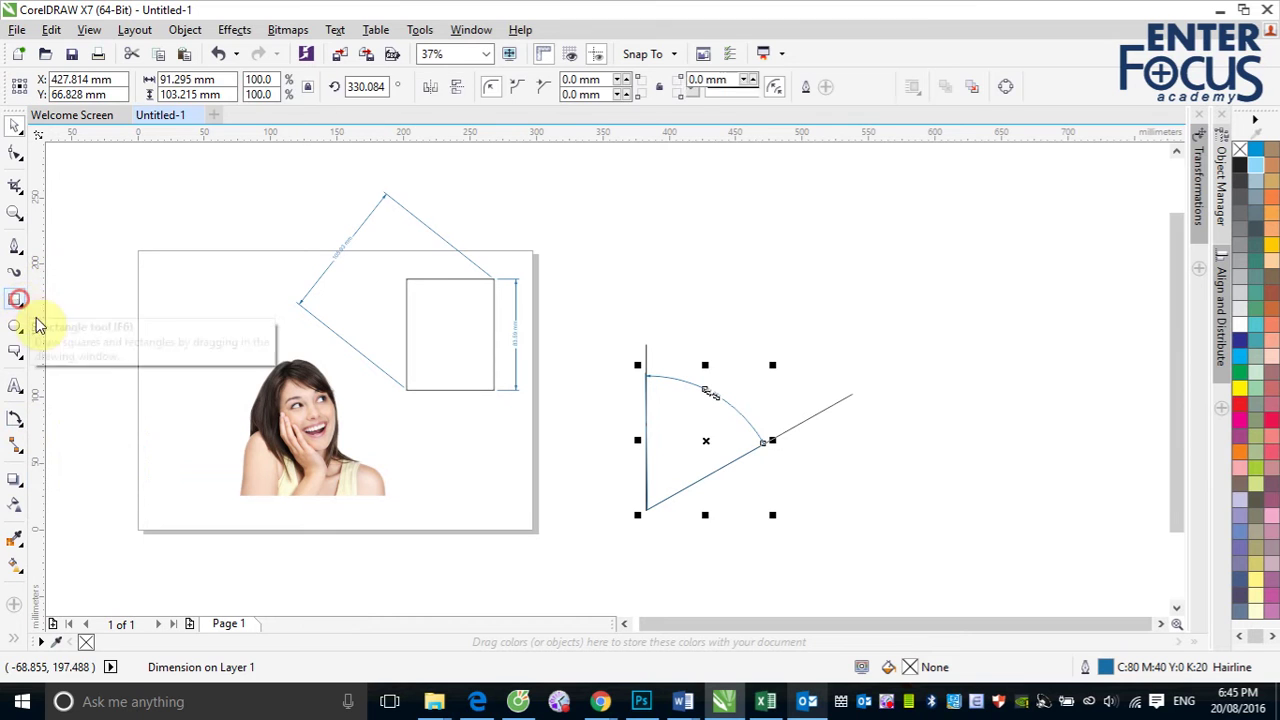
drag(884, 406, 1116, 510)
click(15, 126)
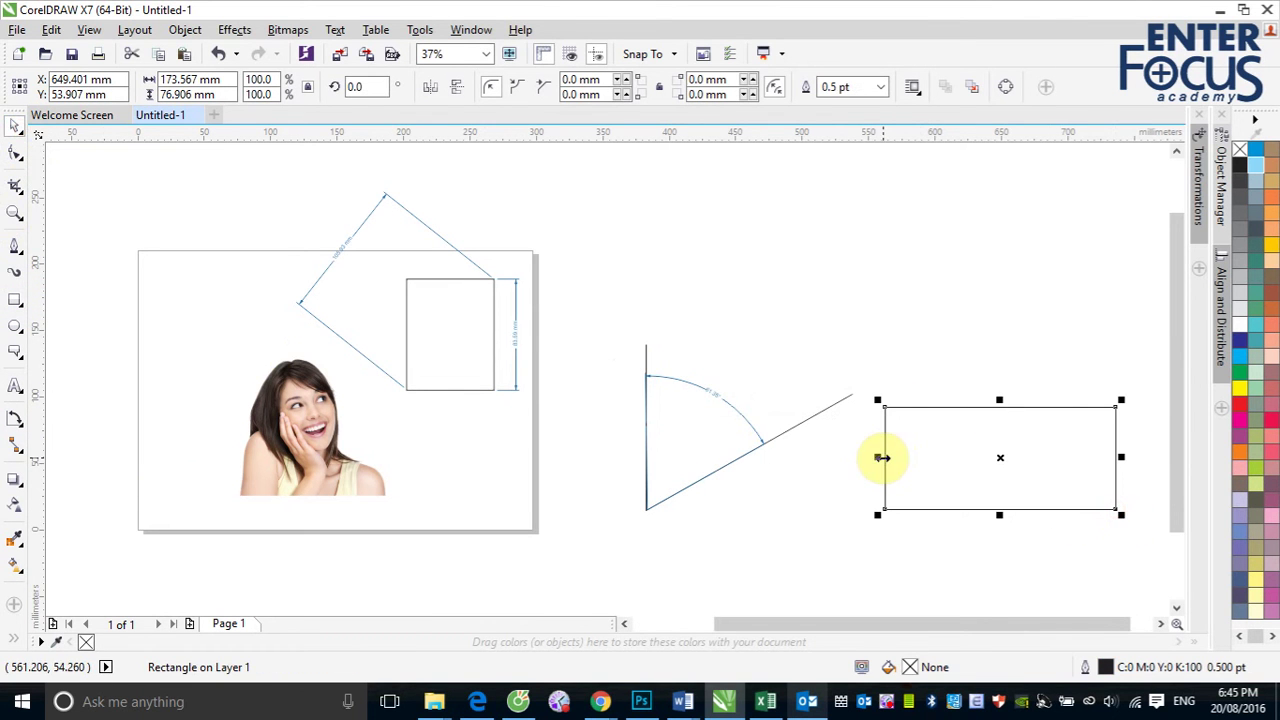
Make a copy of the new rectangle narrowed to about 92 mm at its right end, and extend the shape upward above the original.
drag(880, 457, 990, 456)
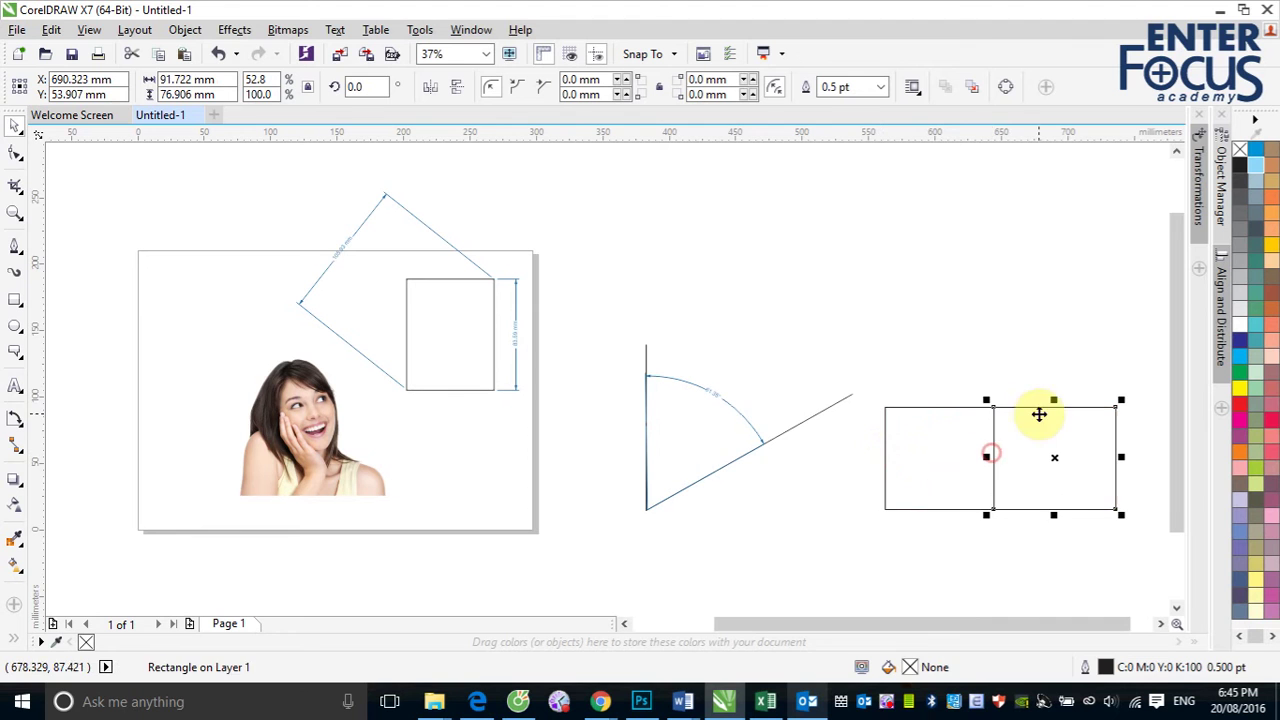
drag(1056, 400, 1068, 307)
click(1022, 540)
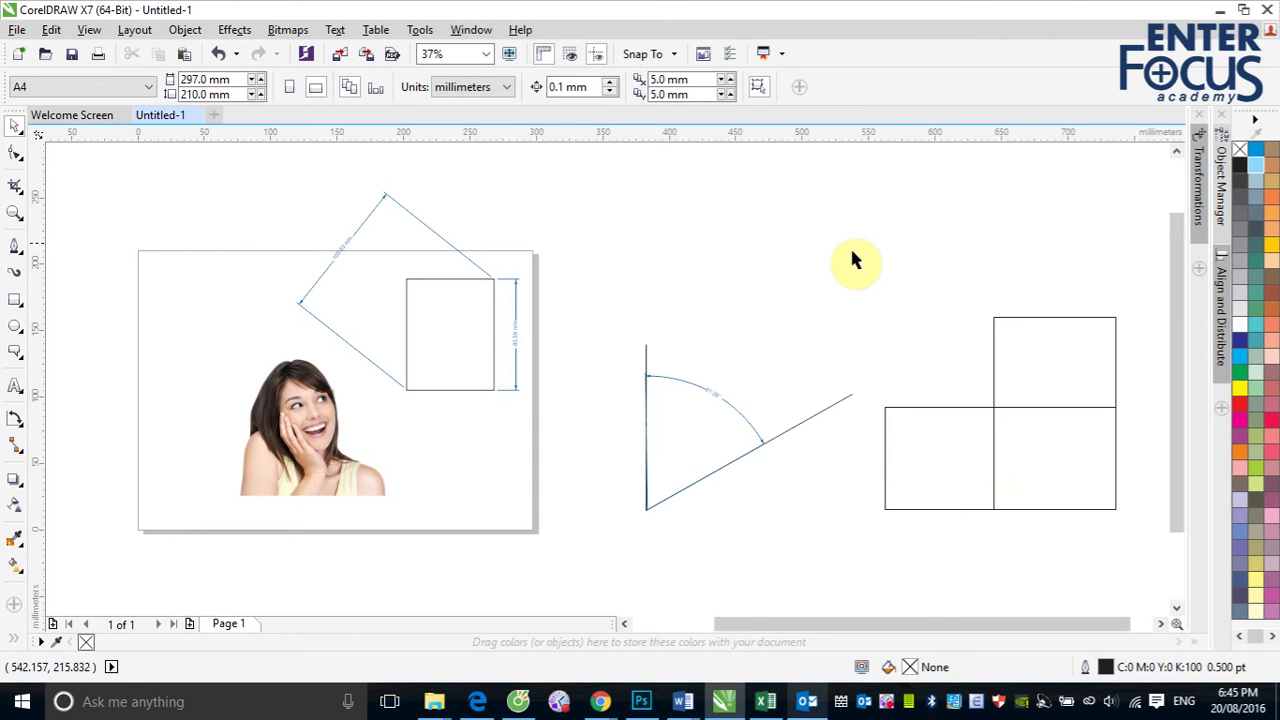
Weld the two overlapping rectangles into one stepped outline, and delete the two angle lines with their angular dimension.
drag(885, 271, 1147, 548)
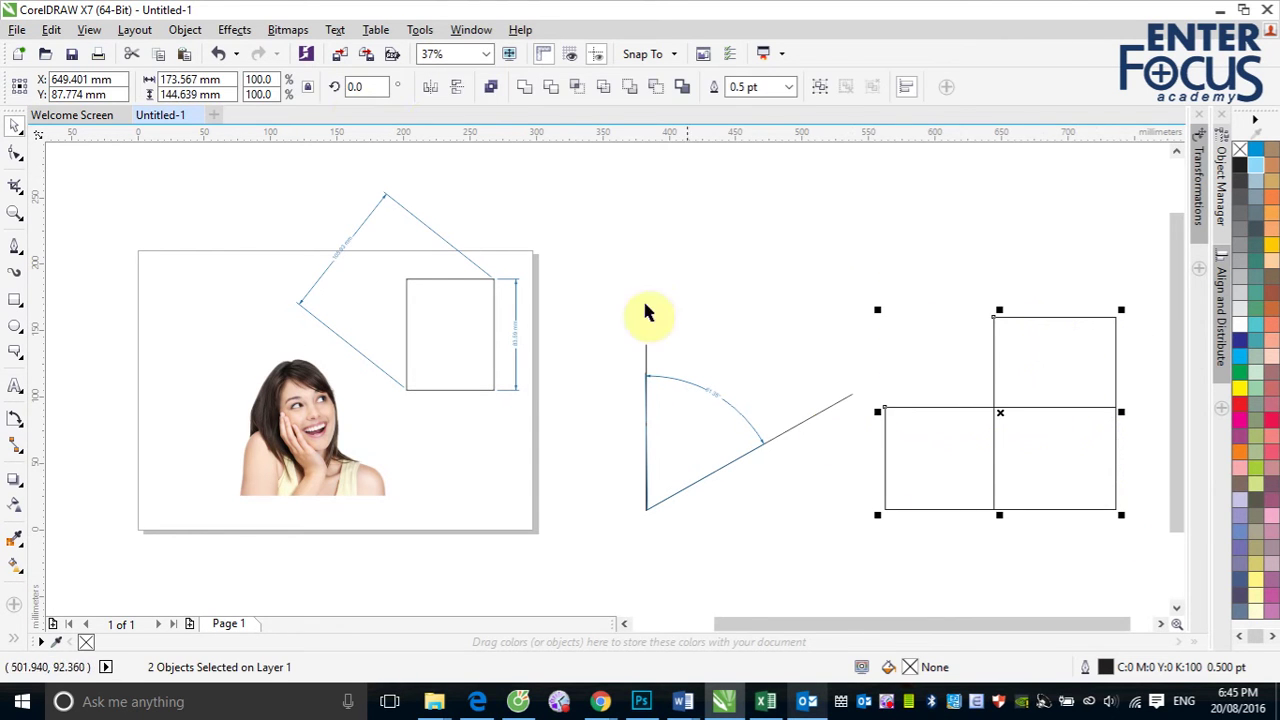
click(529, 88)
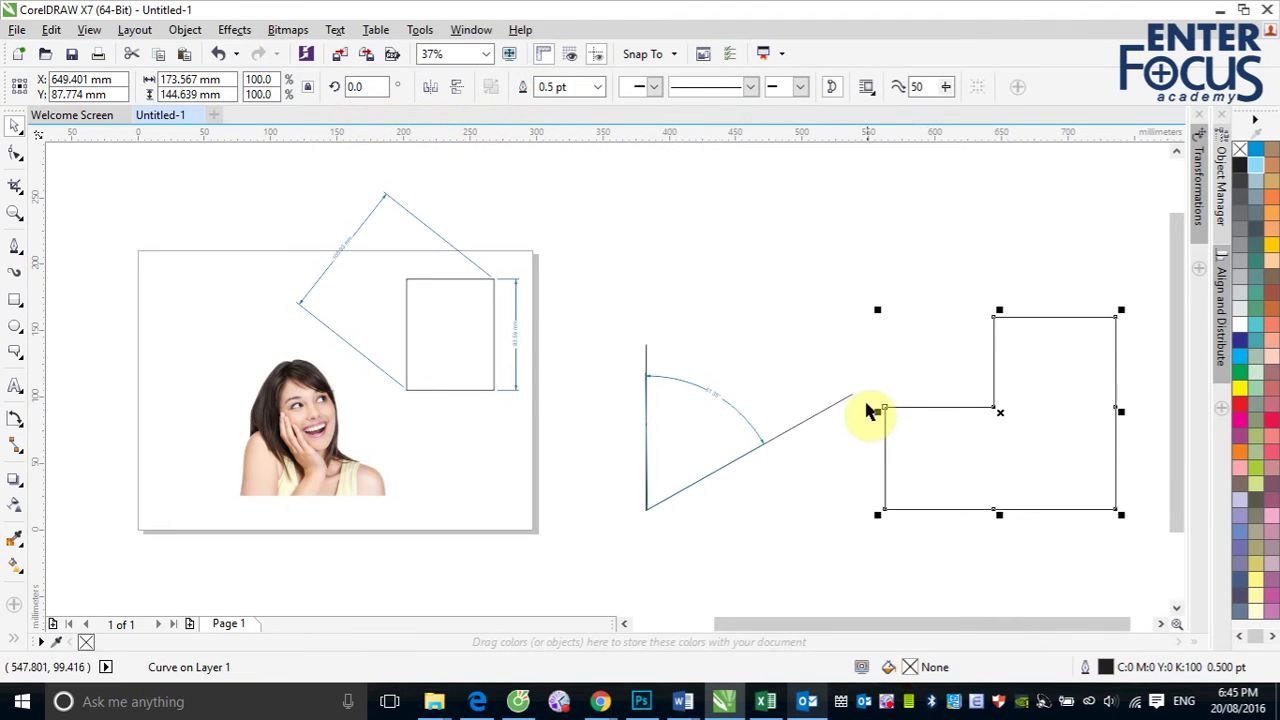
drag(614, 306, 870, 540)
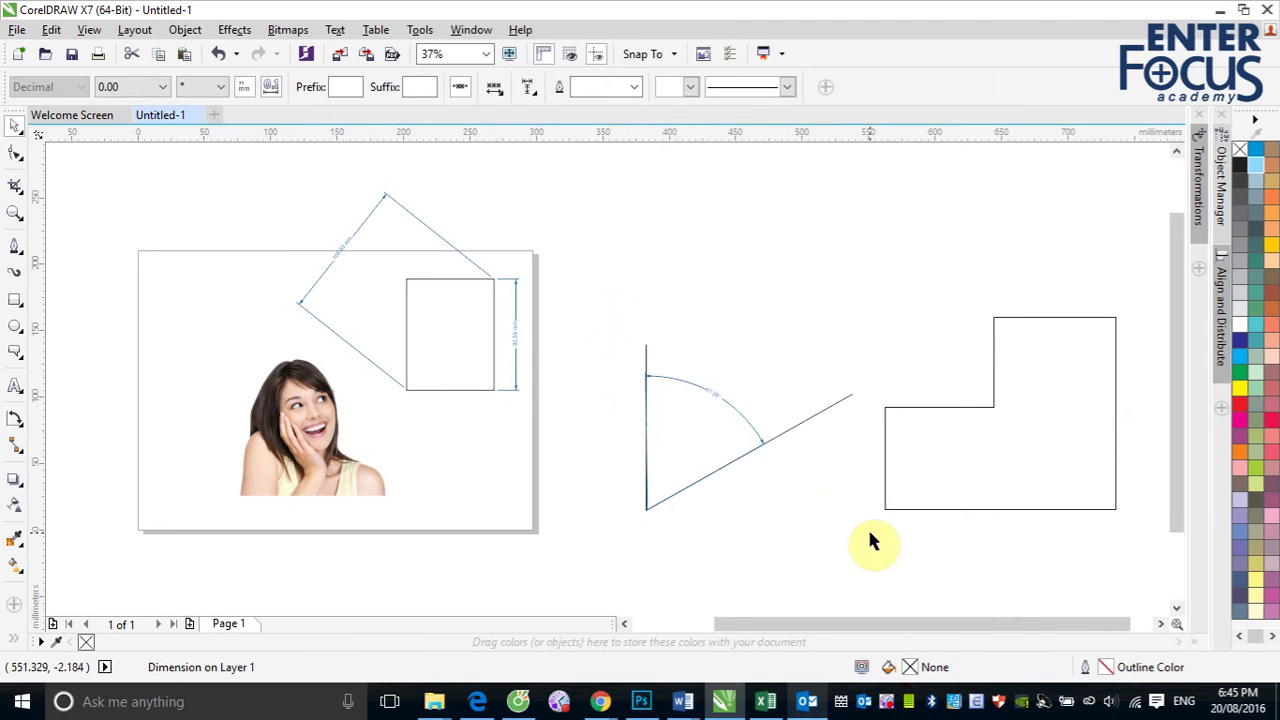
key(Delete)
Add a segment dimension to the horizontal edge of the shape's notch, placing it level with the shape's upper edge.
click(8, 420)
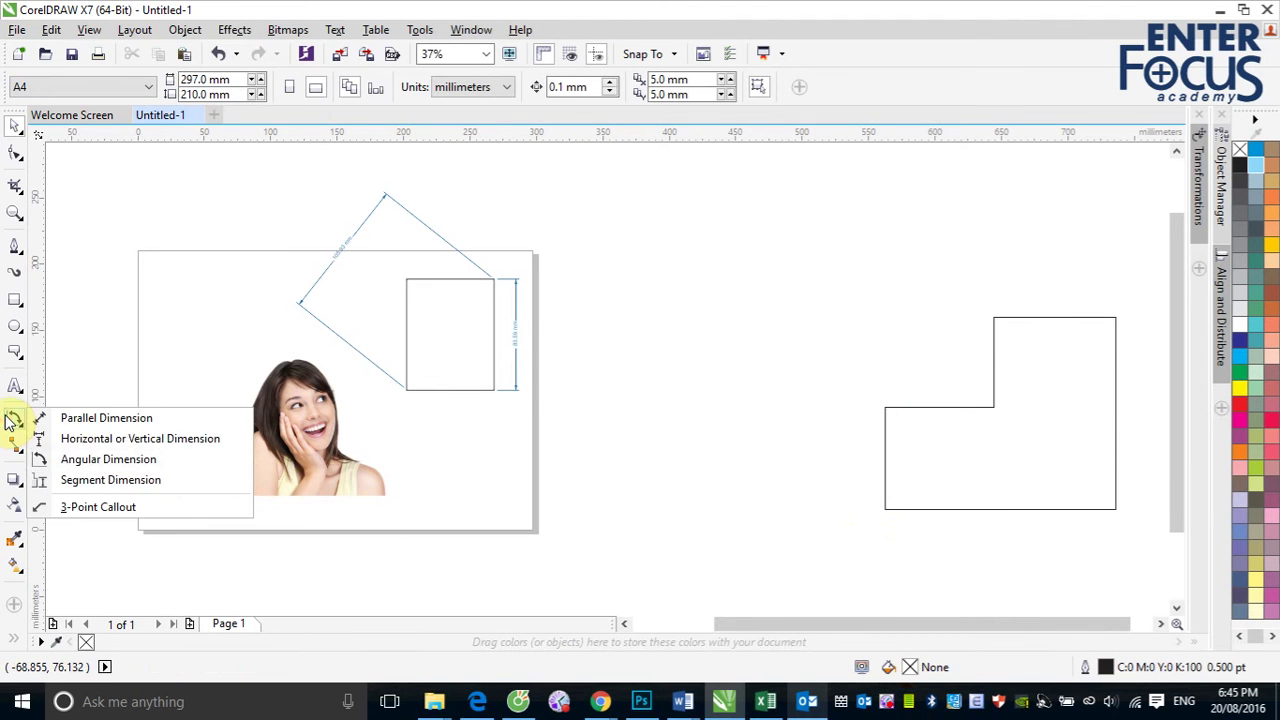
click(92, 481)
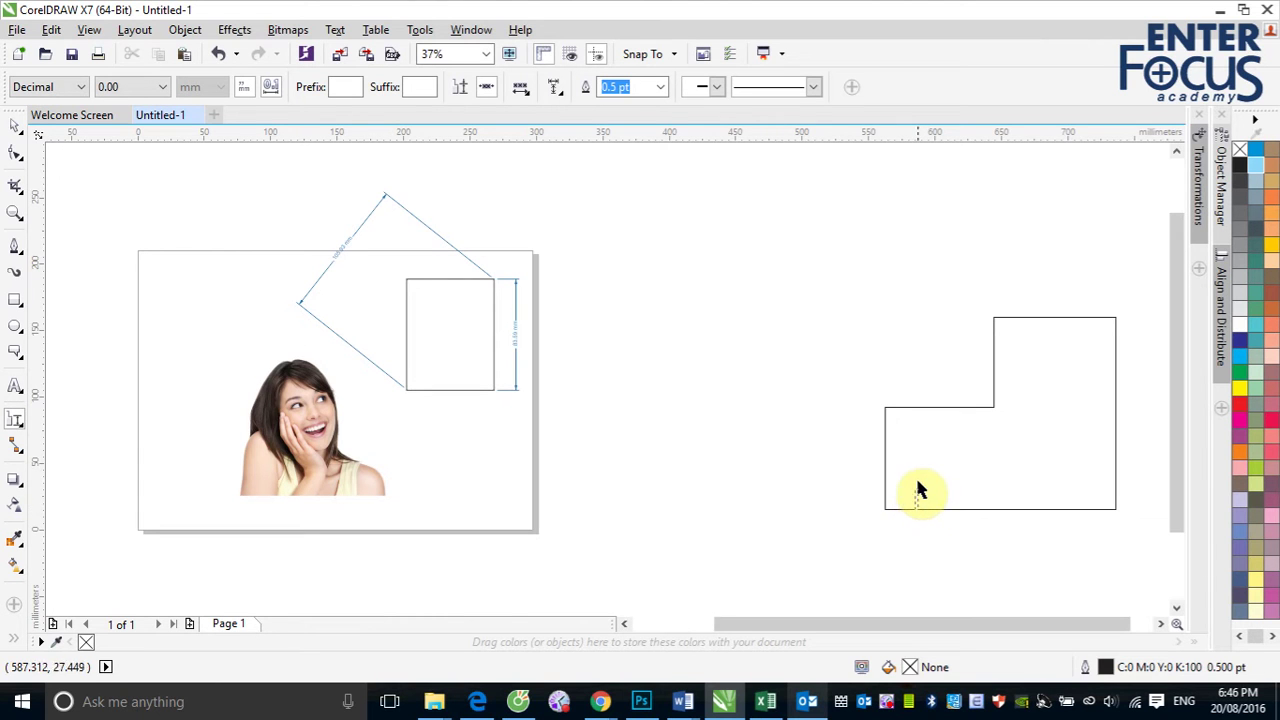
click(917, 446)
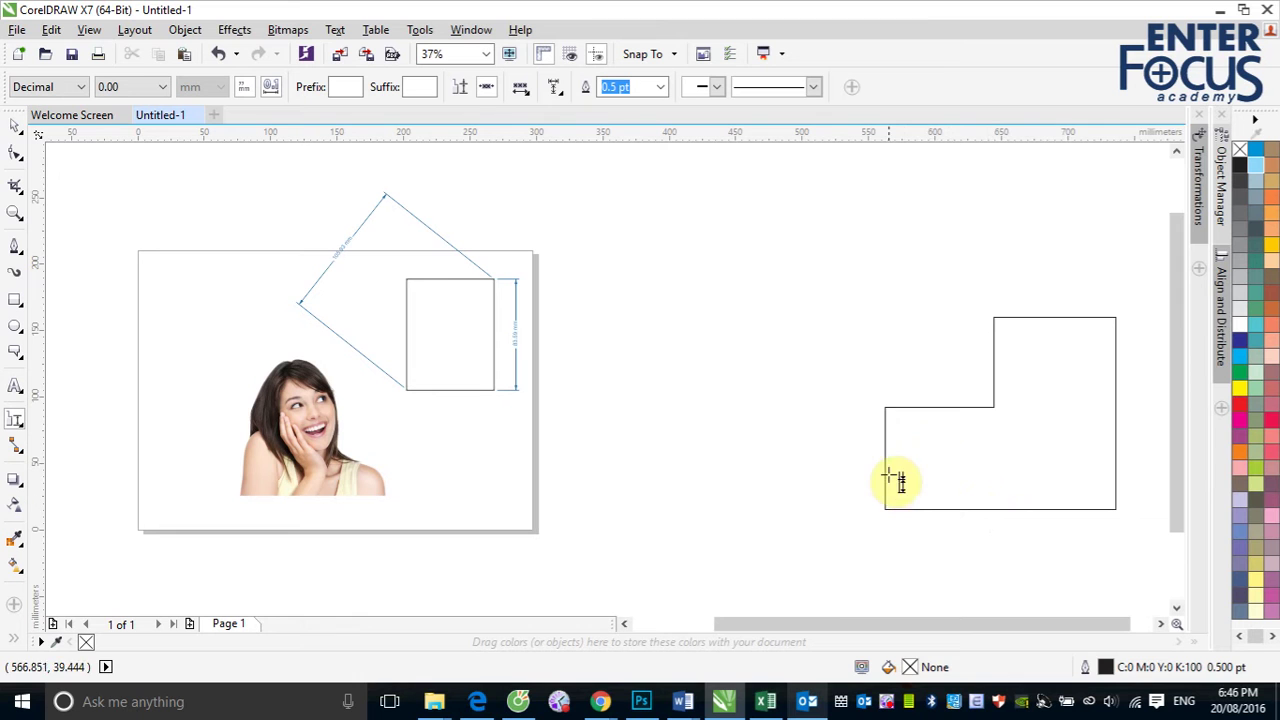
key(space)
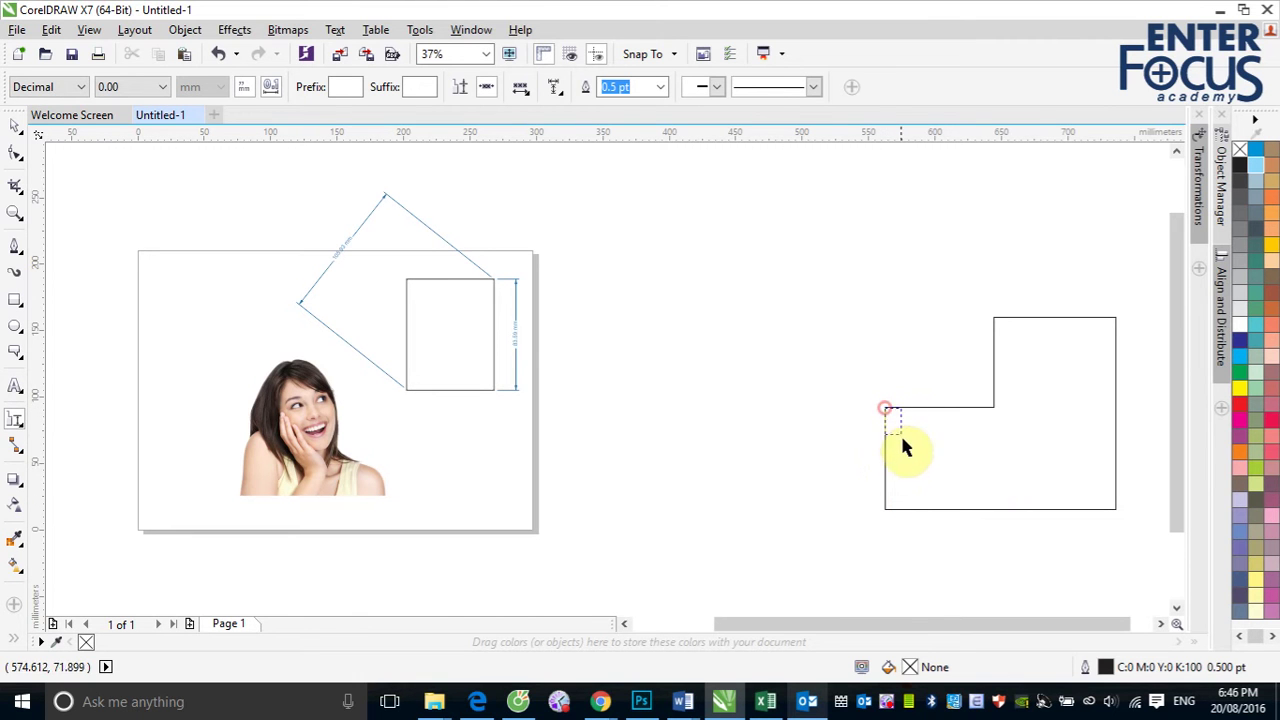
drag(886, 409, 992, 514)
key(space)
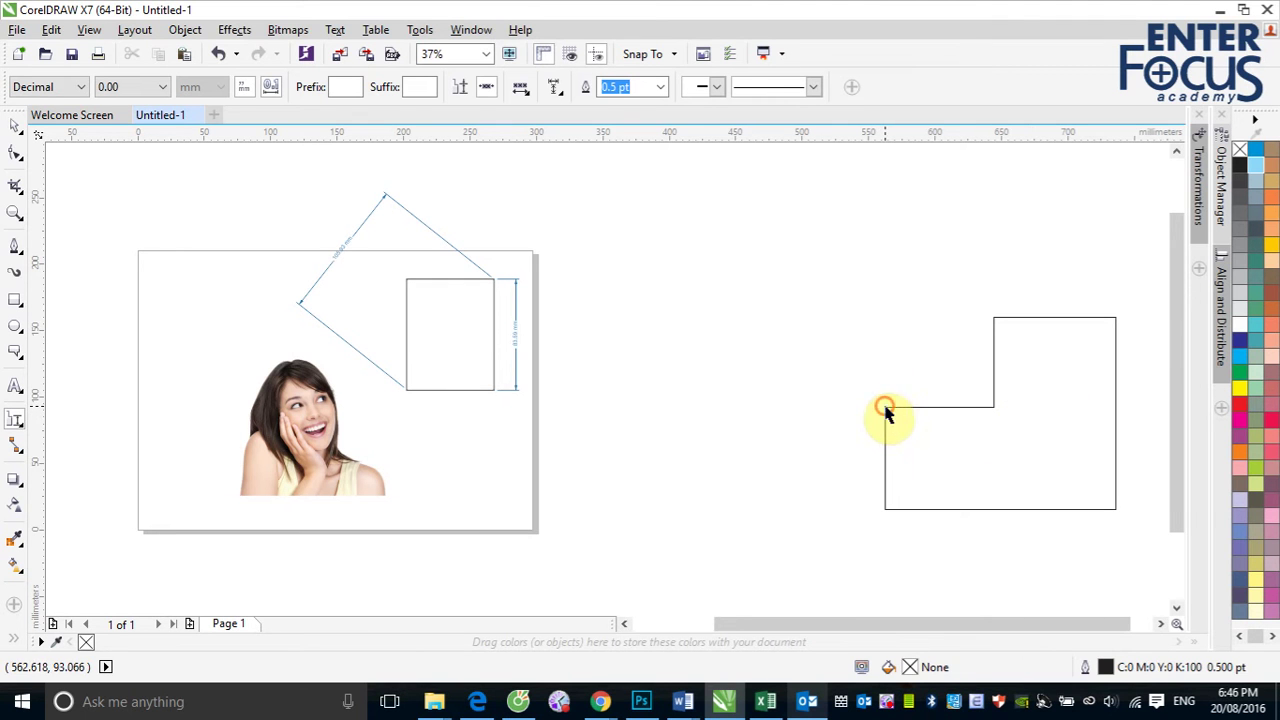
drag(886, 407, 942, 318)
click(942, 318)
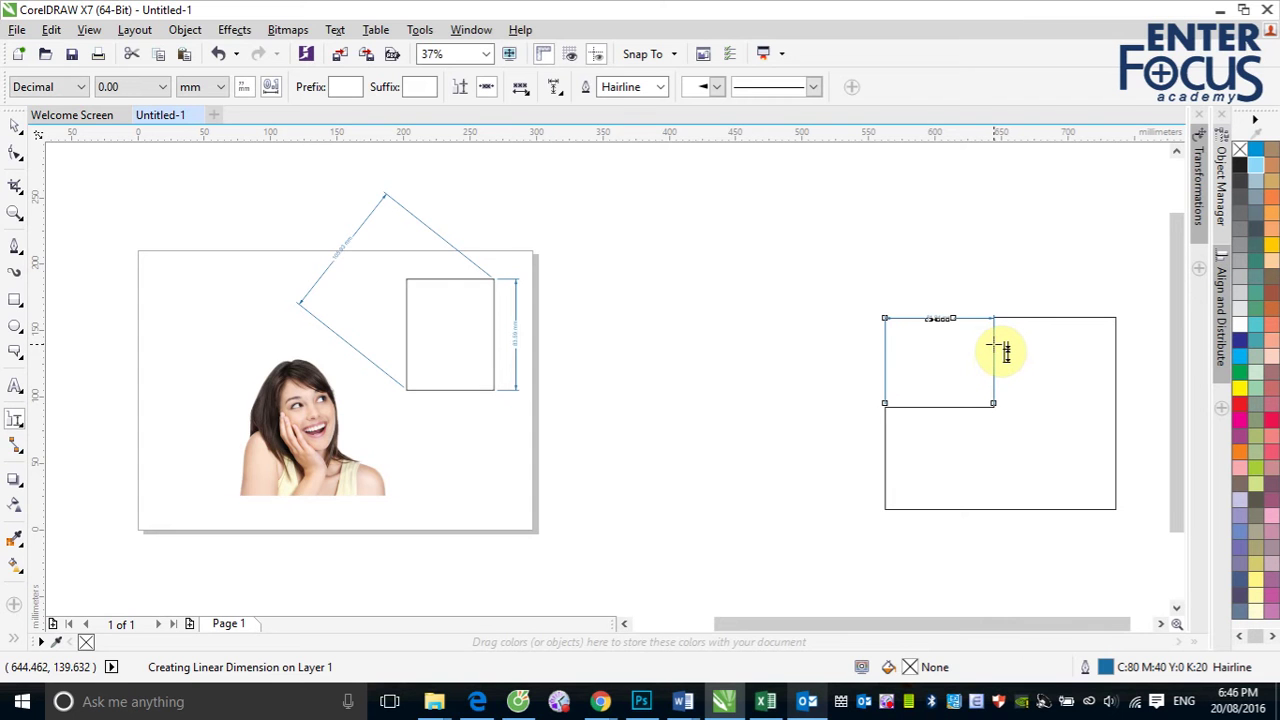
key(Escape)
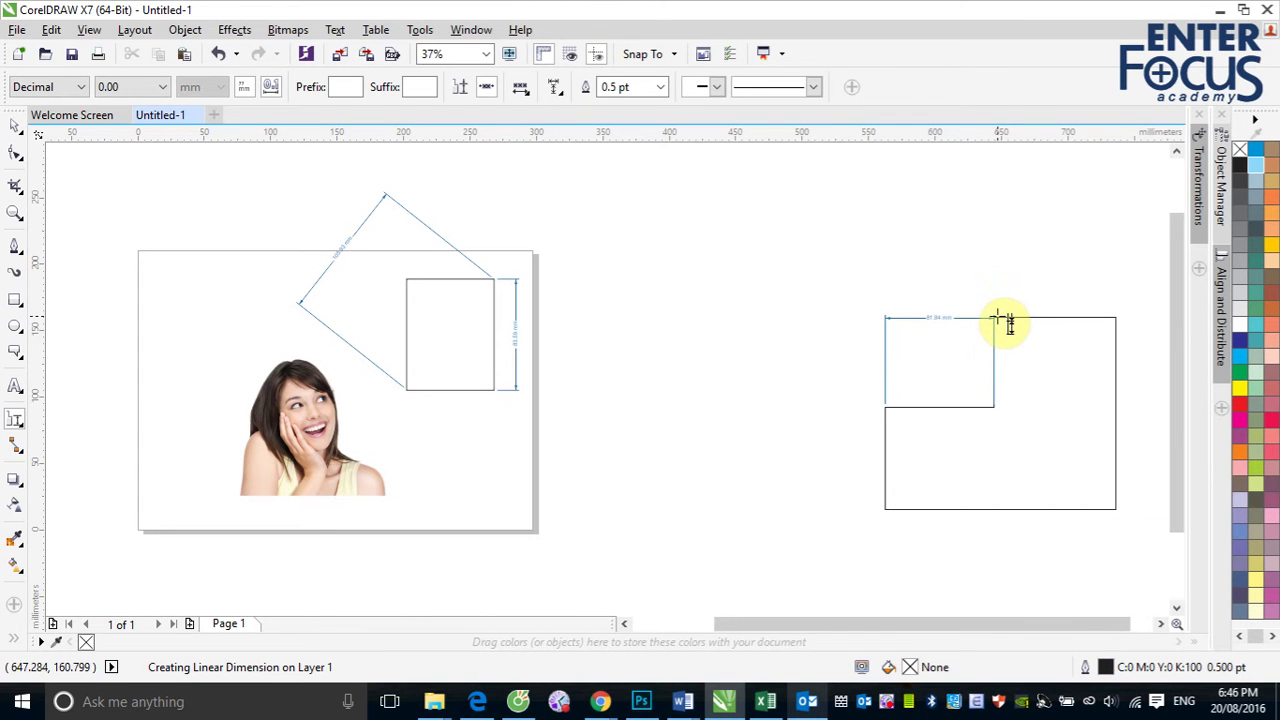
Add a vertical segment dimension to the right edge of the shape's raised part, placing its dimension line beyond the shape's left side.
click(1116, 340)
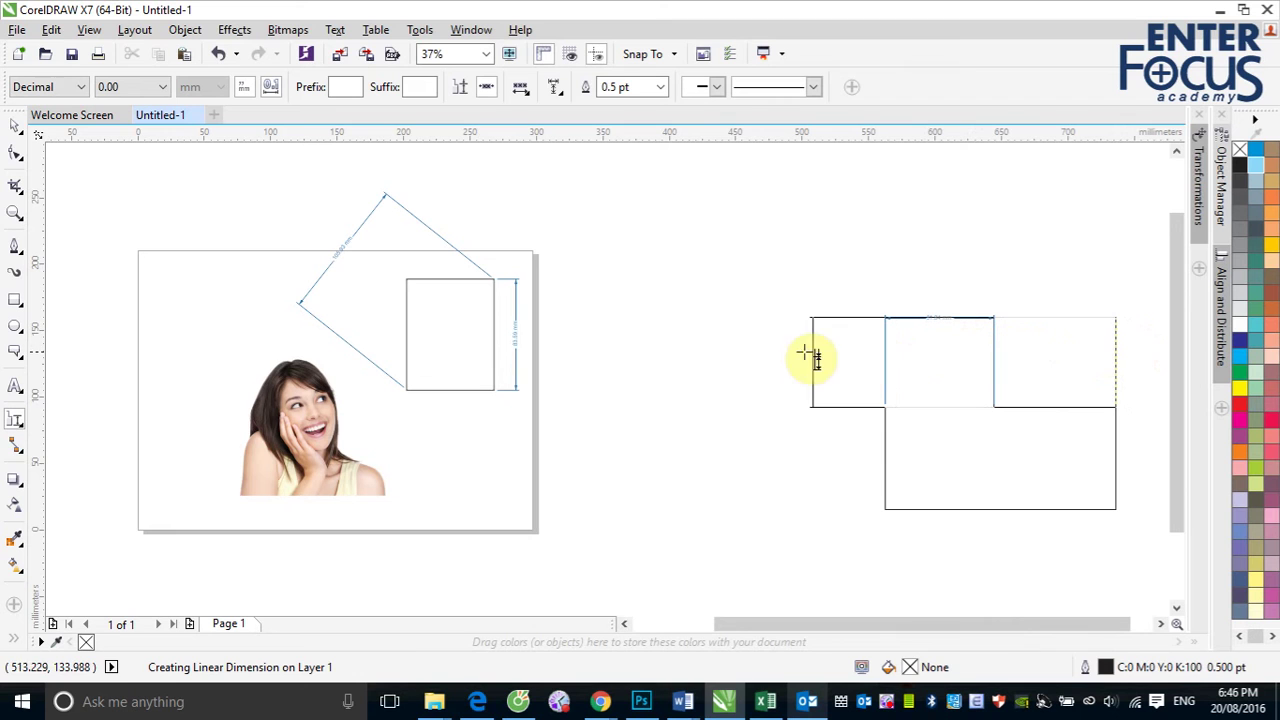
click(802, 357)
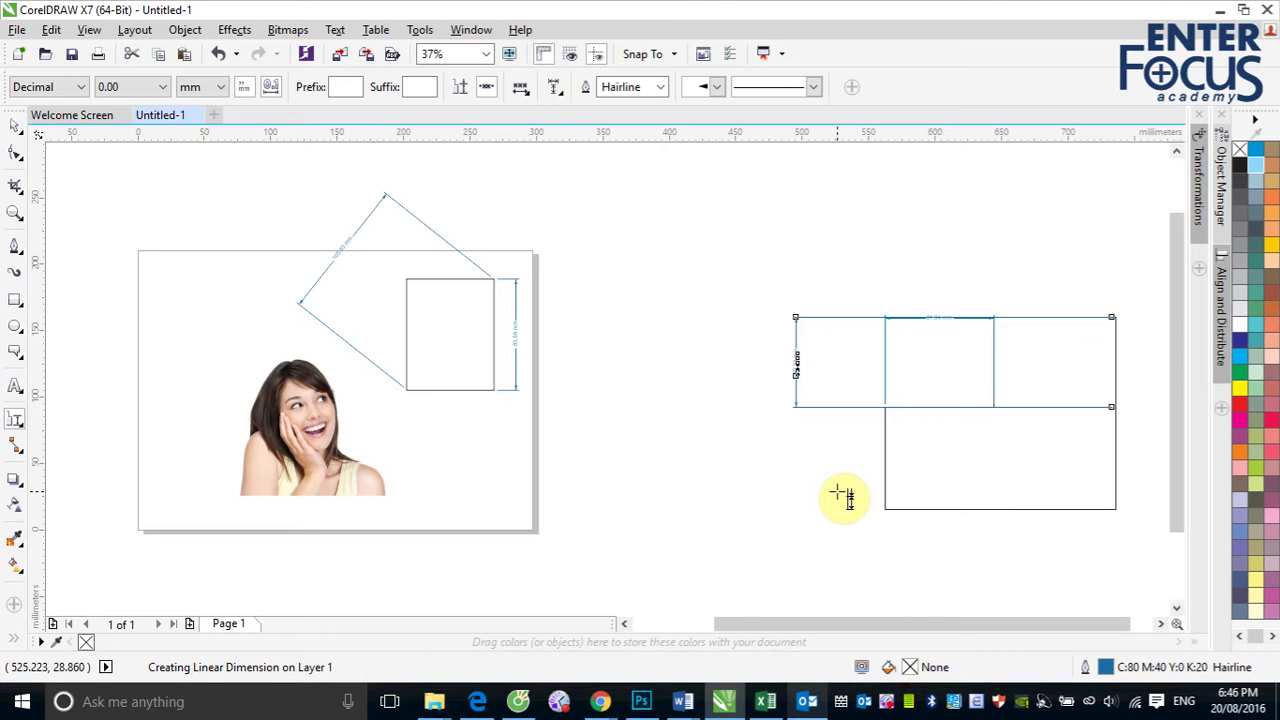
click(15, 126)
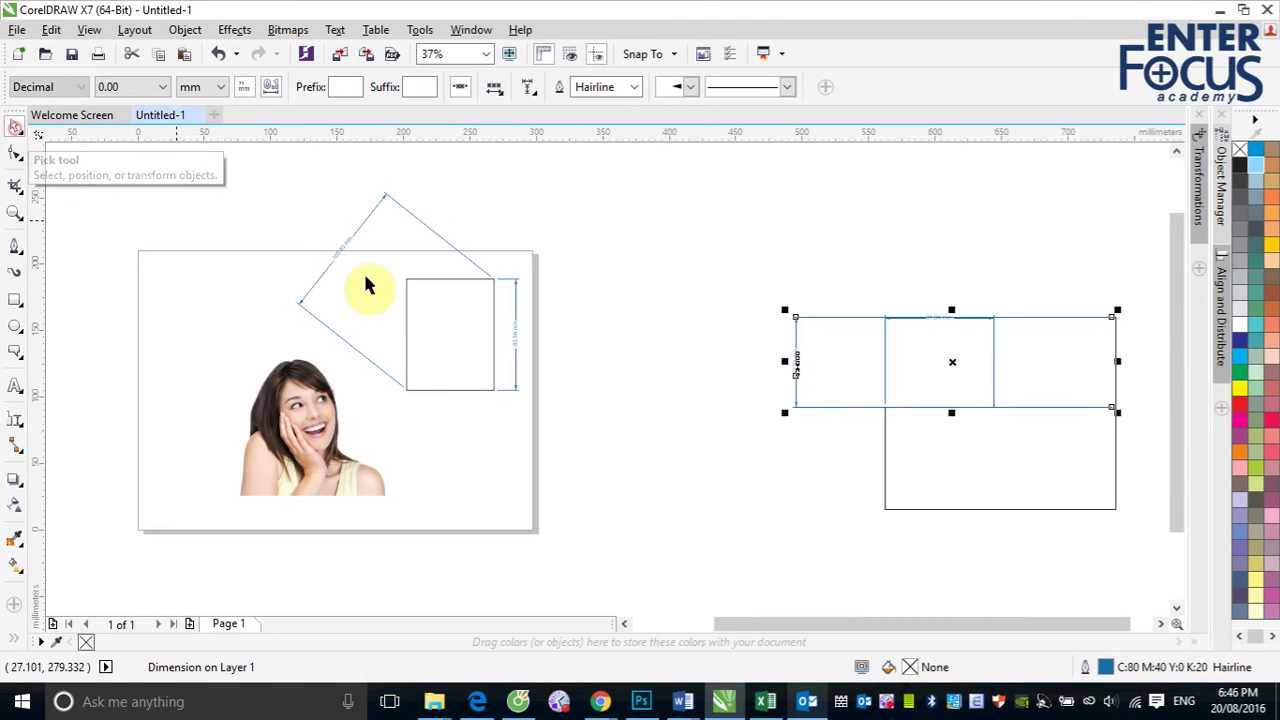
Add a 3-point callout pointing at the notch's horizontal dimension, with its leader bent above the shape and the text "fuygsdyfgisdhifu".
click(18, 424)
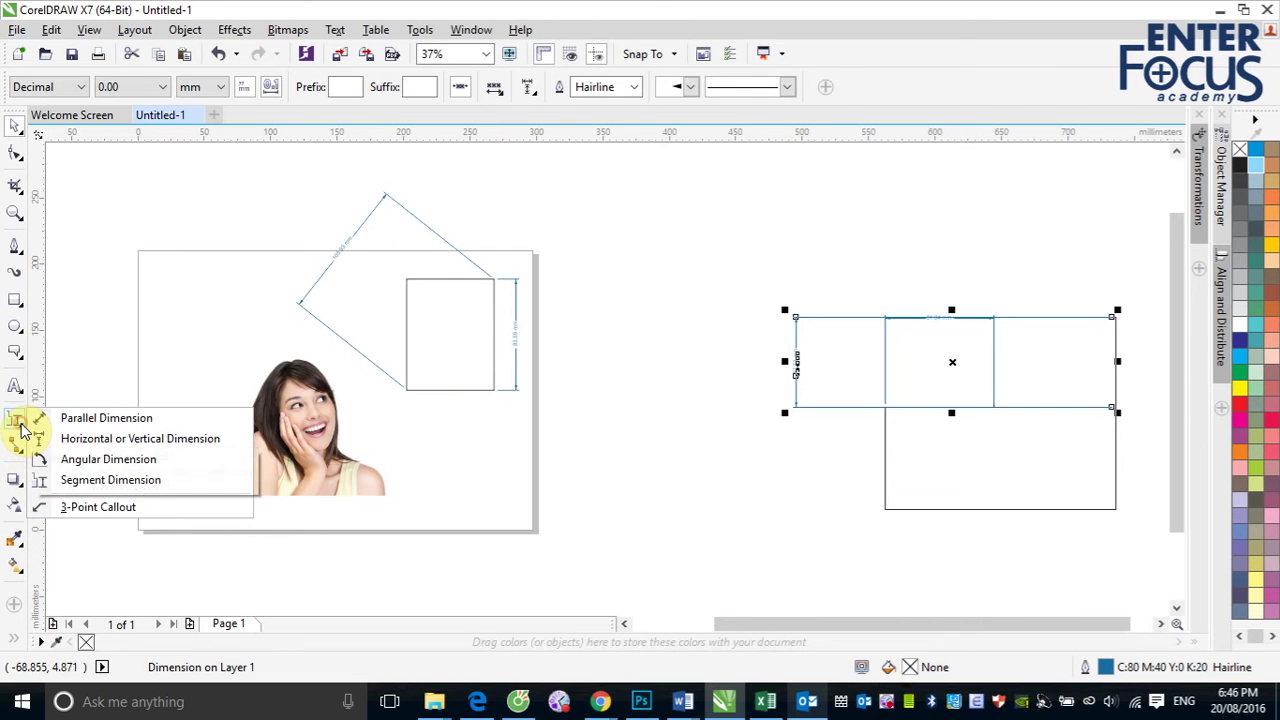
click(110, 508)
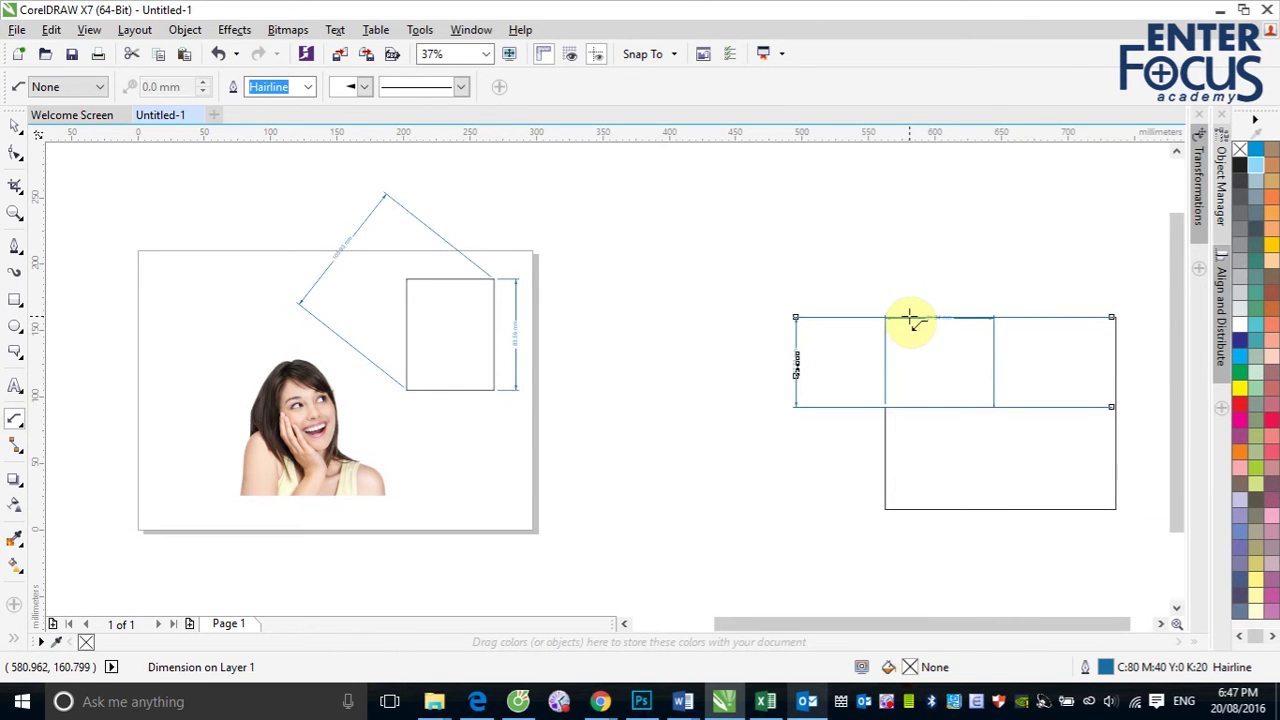
drag(910, 318, 943, 259)
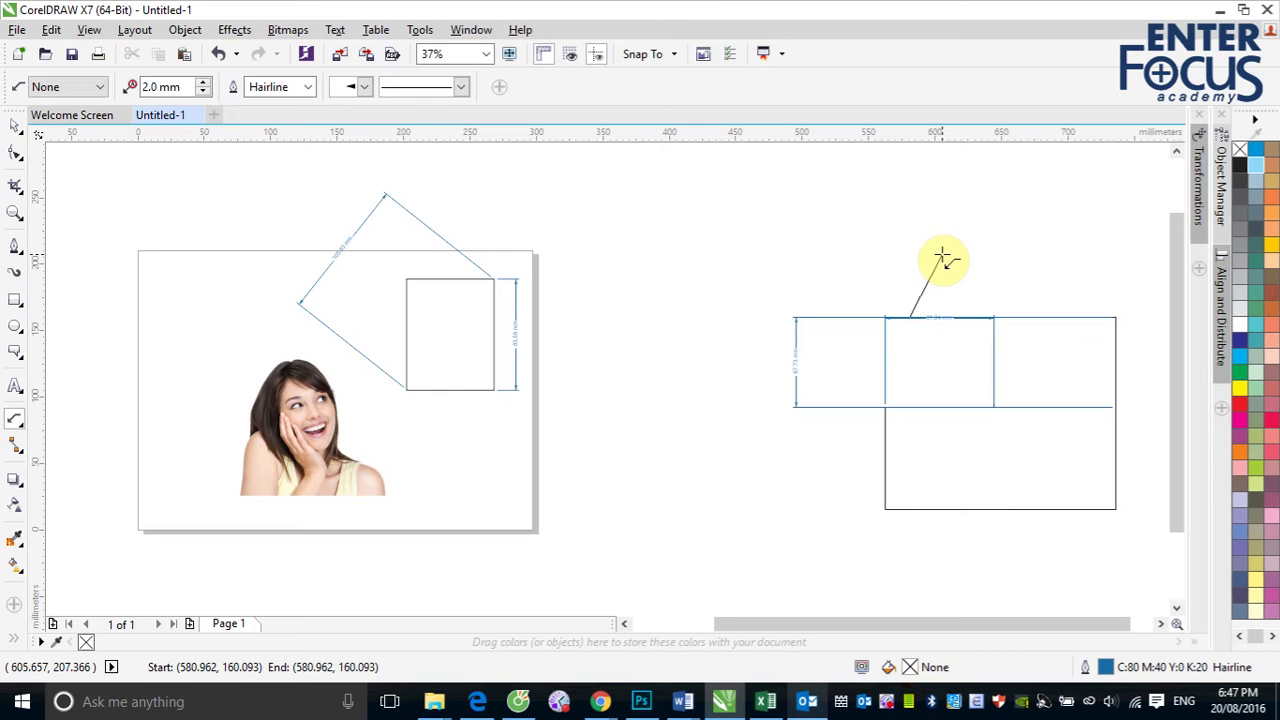
drag(943, 259, 943, 256)
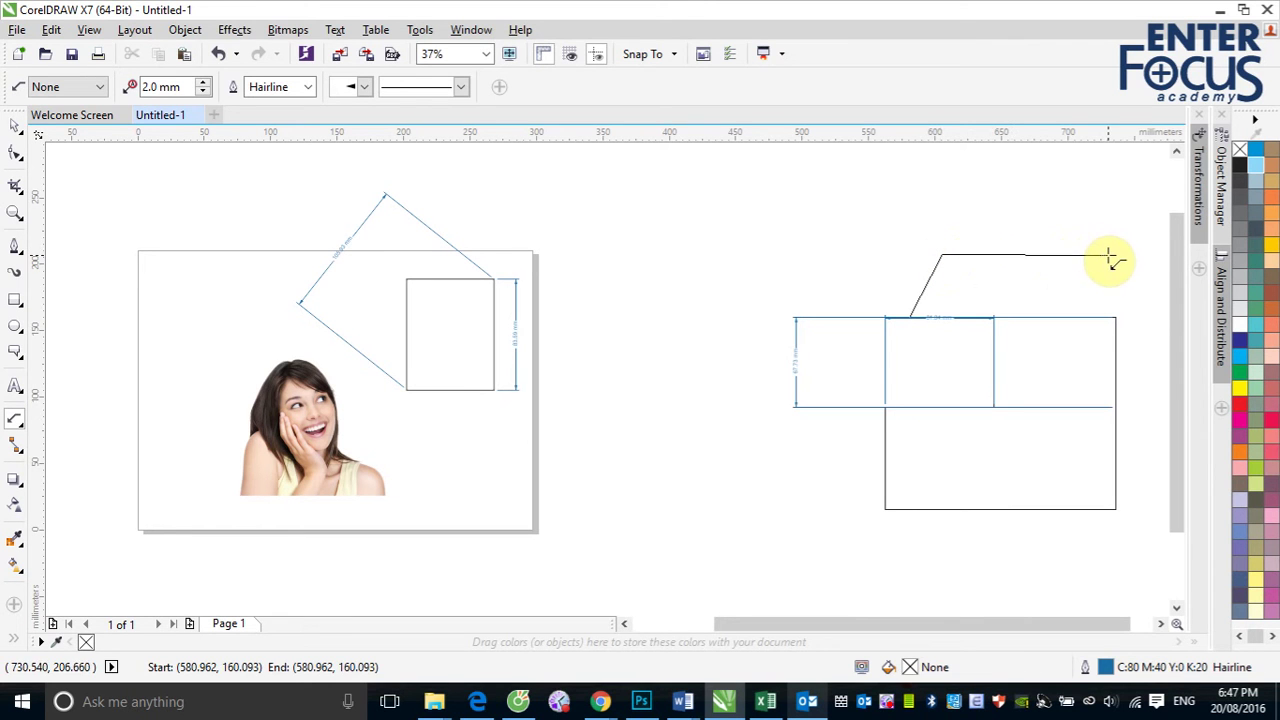
click(1037, 255)
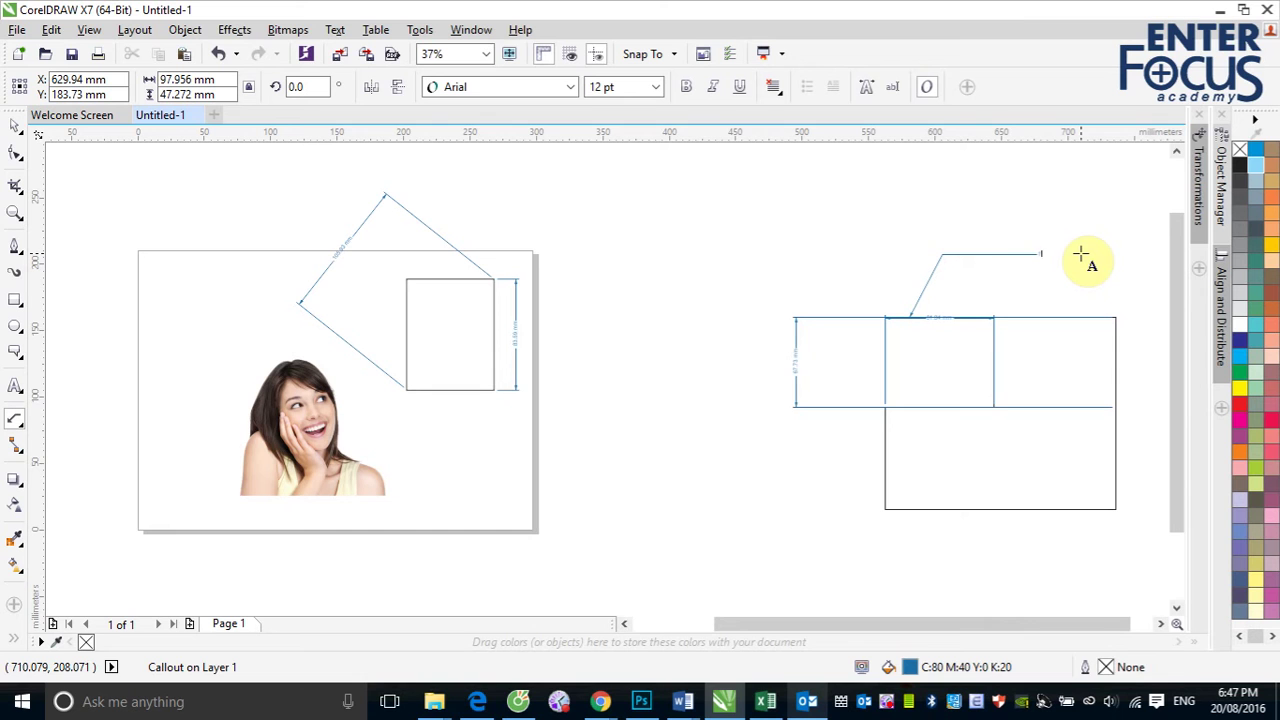
click(15, 125)
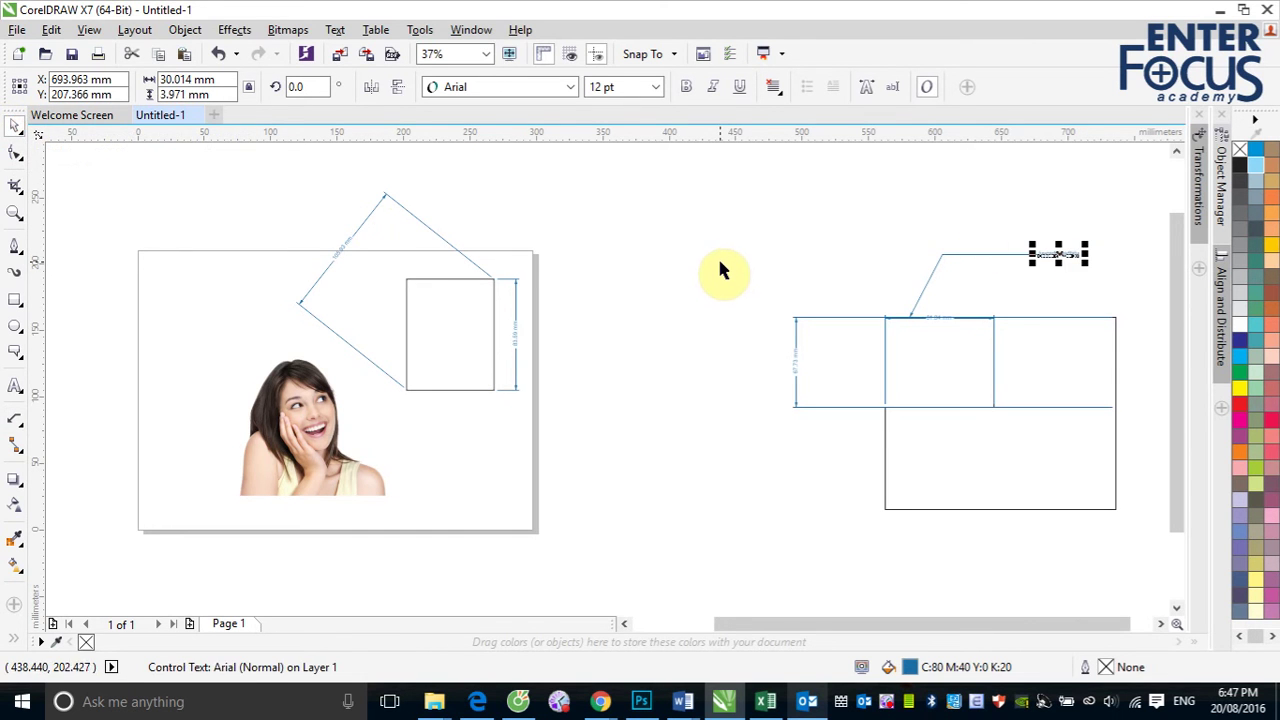
Examine the callout's text, leader line and arrowhead up close.
key(z)
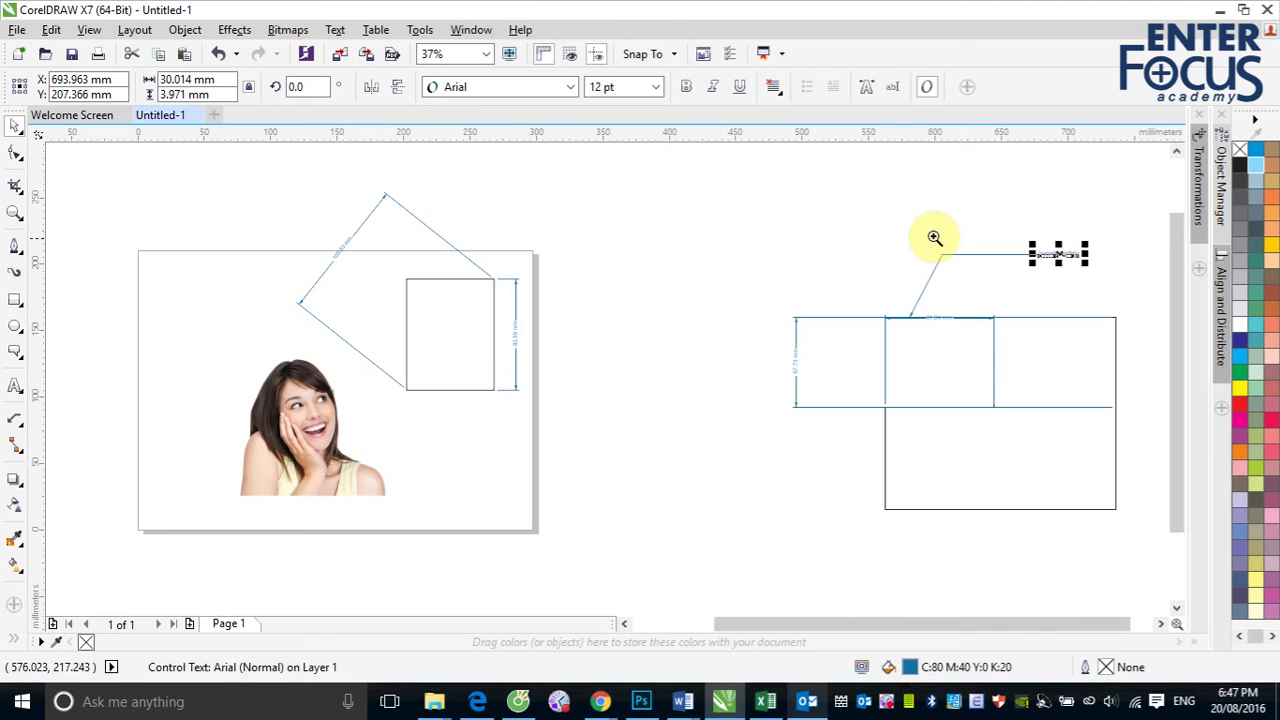
drag(871, 220, 1104, 344)
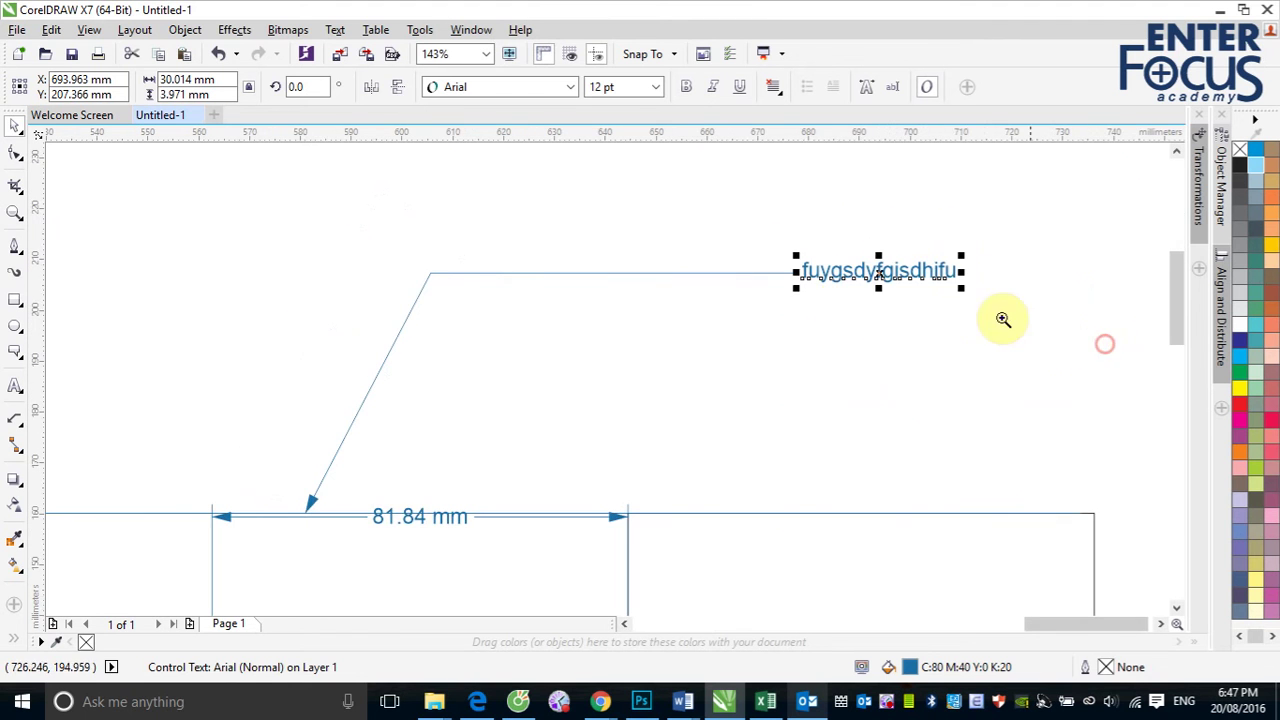
click(922, 314)
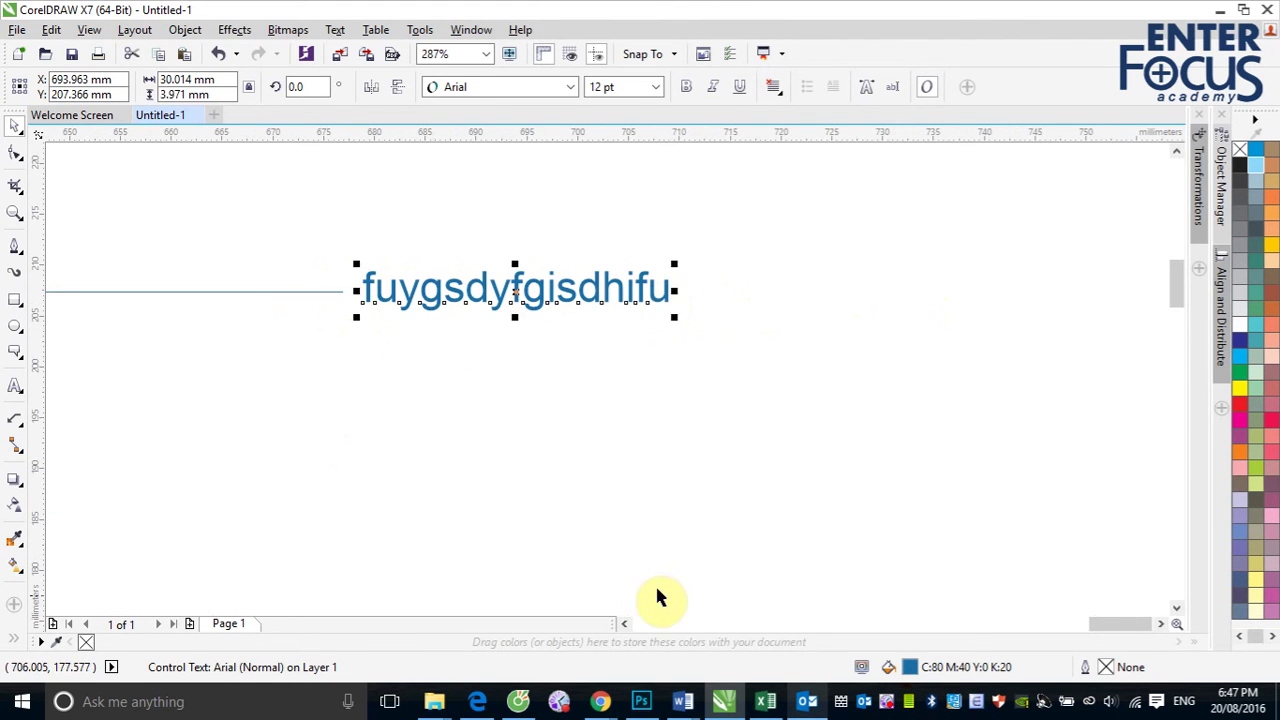
click(632, 622)
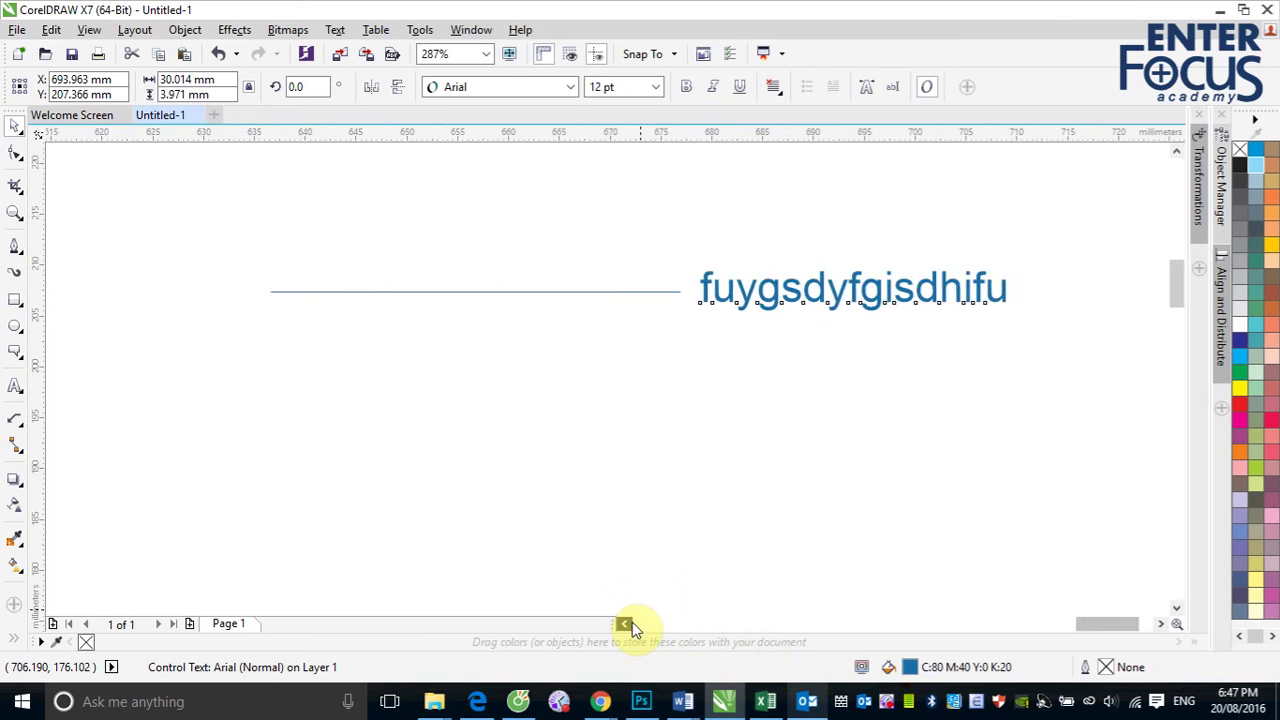
scroll(577, 601, down, 5)
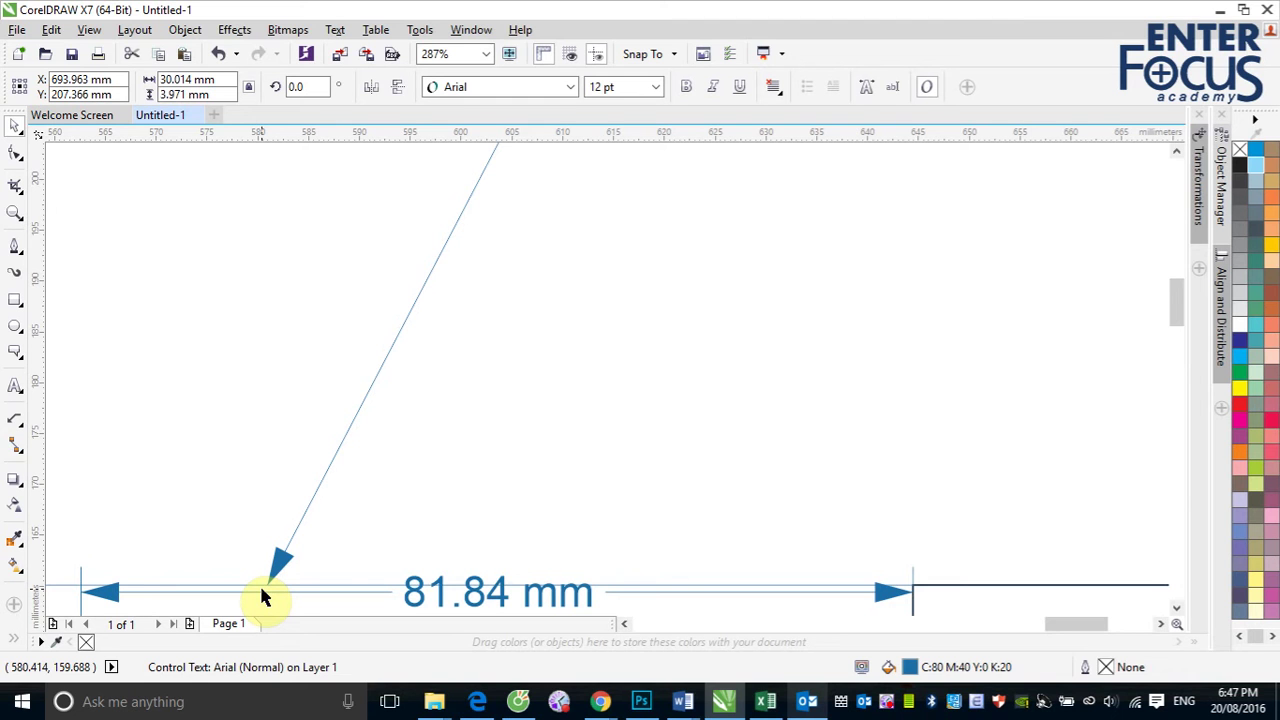
scroll(261, 597, down, 5)
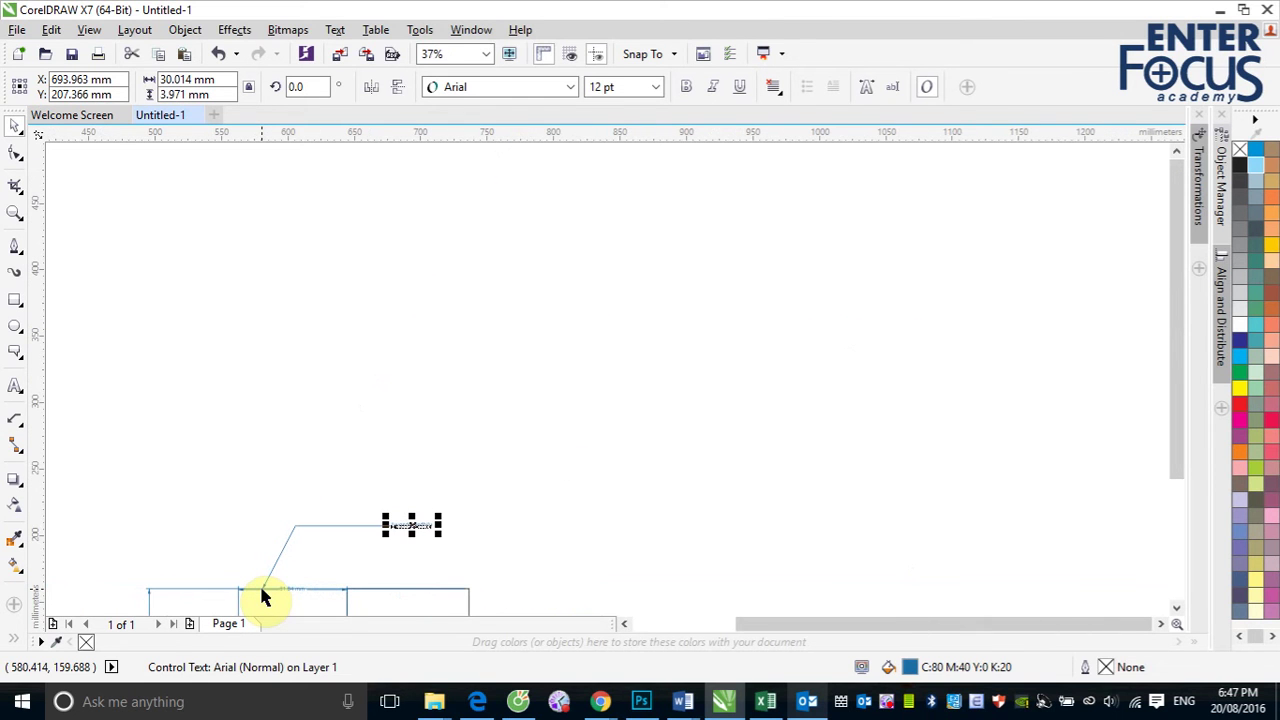
Delete the stepped shape together with its segment dimensions and callout.
drag(1180, 379, 1189, 477)
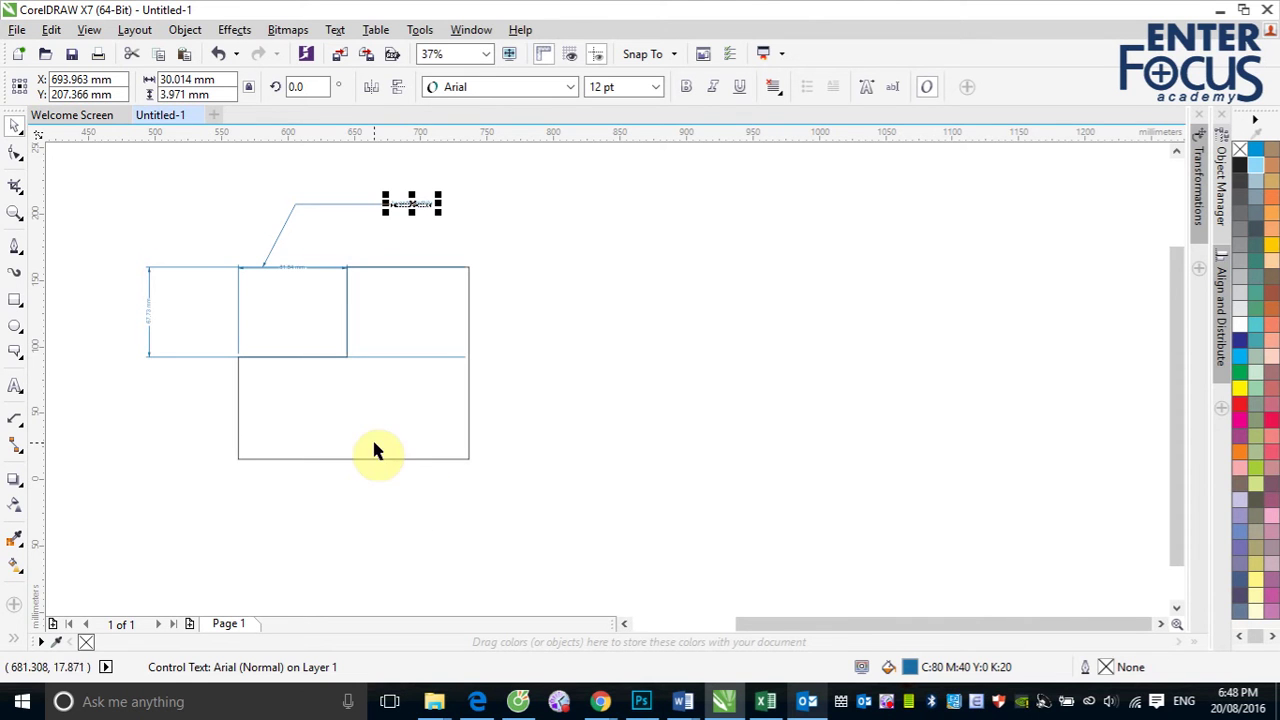
drag(103, 167, 512, 480)
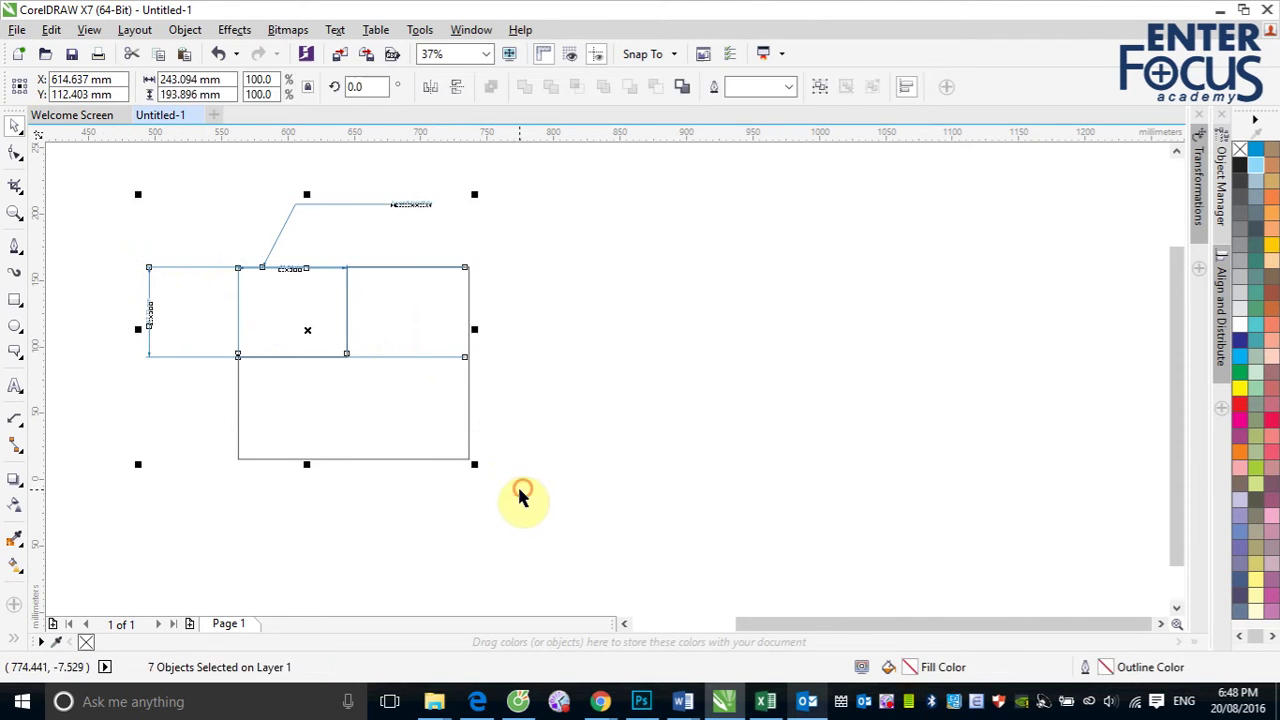
key(Delete)
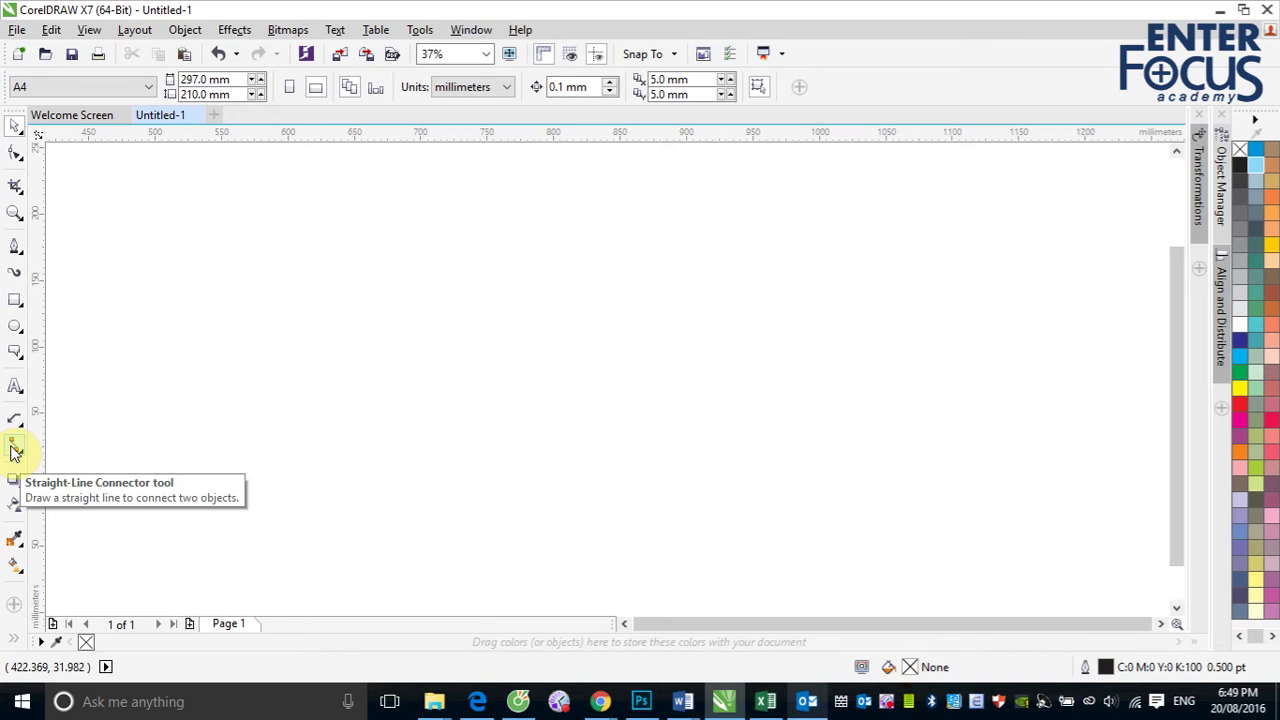
Draw seven rectangles as a chart beside the page: one about 208 by 97 mm on top, two below it and four in the lowest row.
click(15, 299)
drag(391, 195, 669, 324)
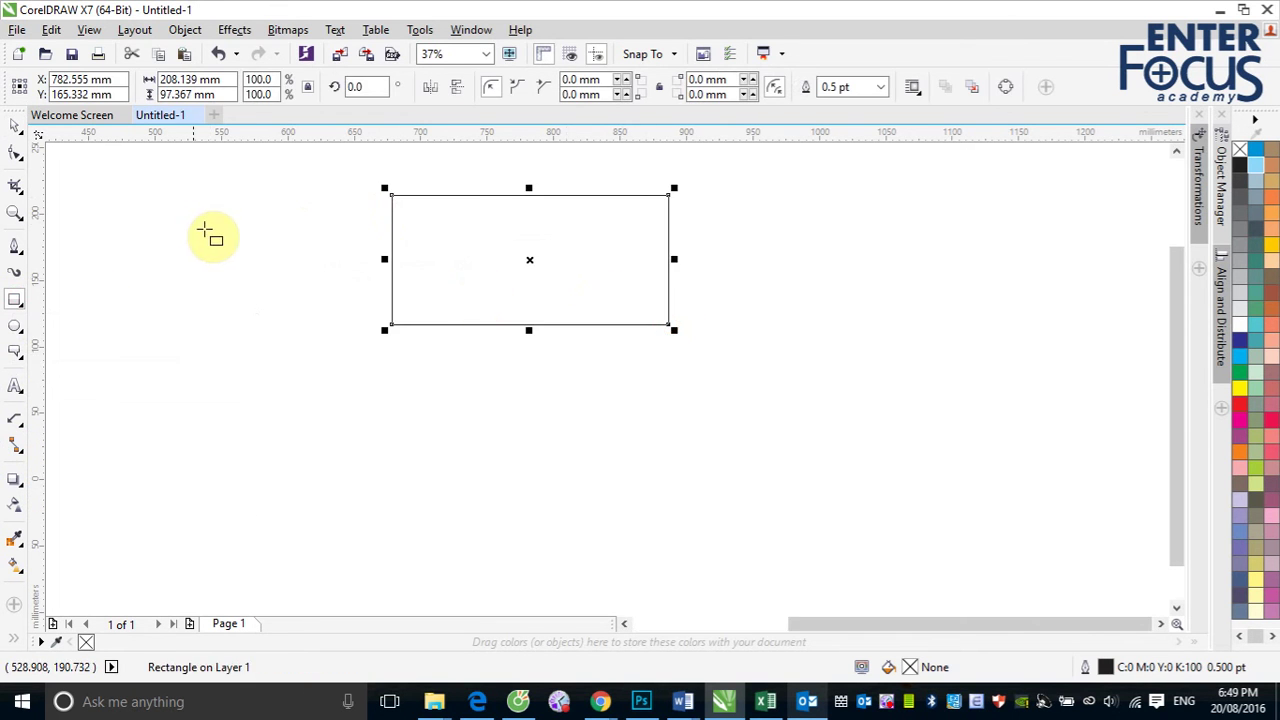
scroll(205, 232, down, 4)
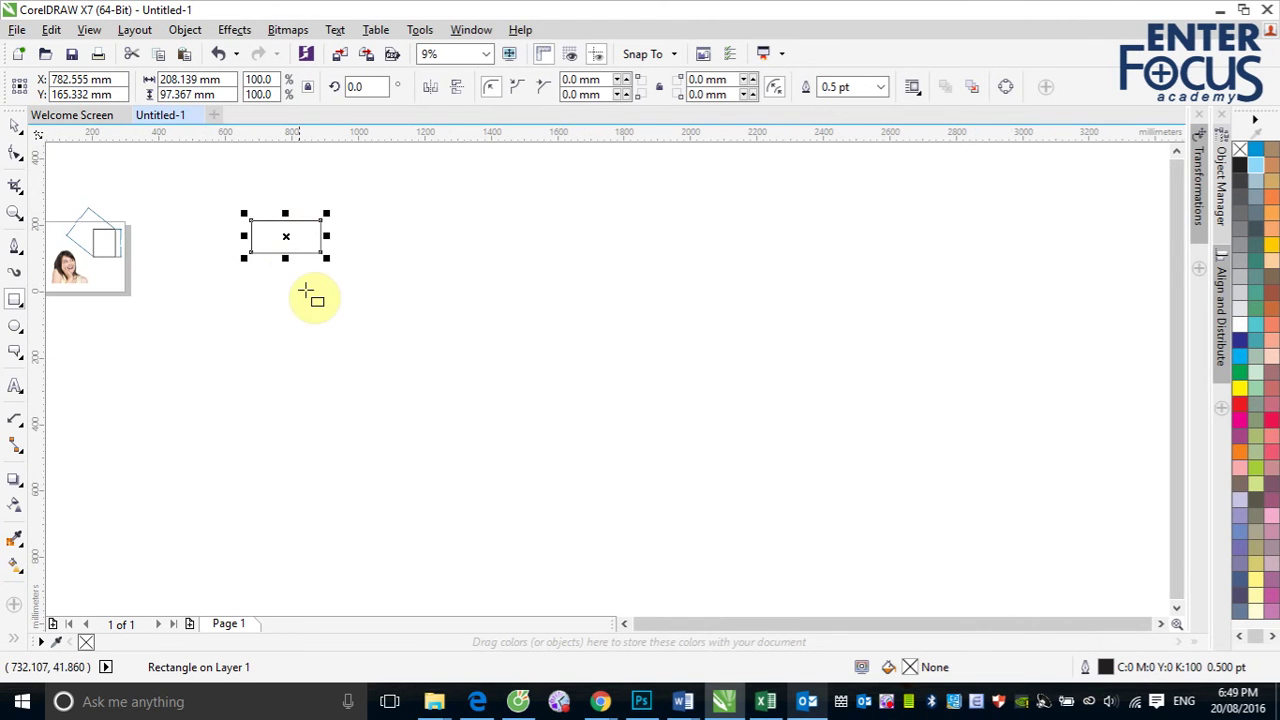
drag(180, 277, 260, 324)
drag(300, 280, 383, 325)
drag(110, 357, 495, 398)
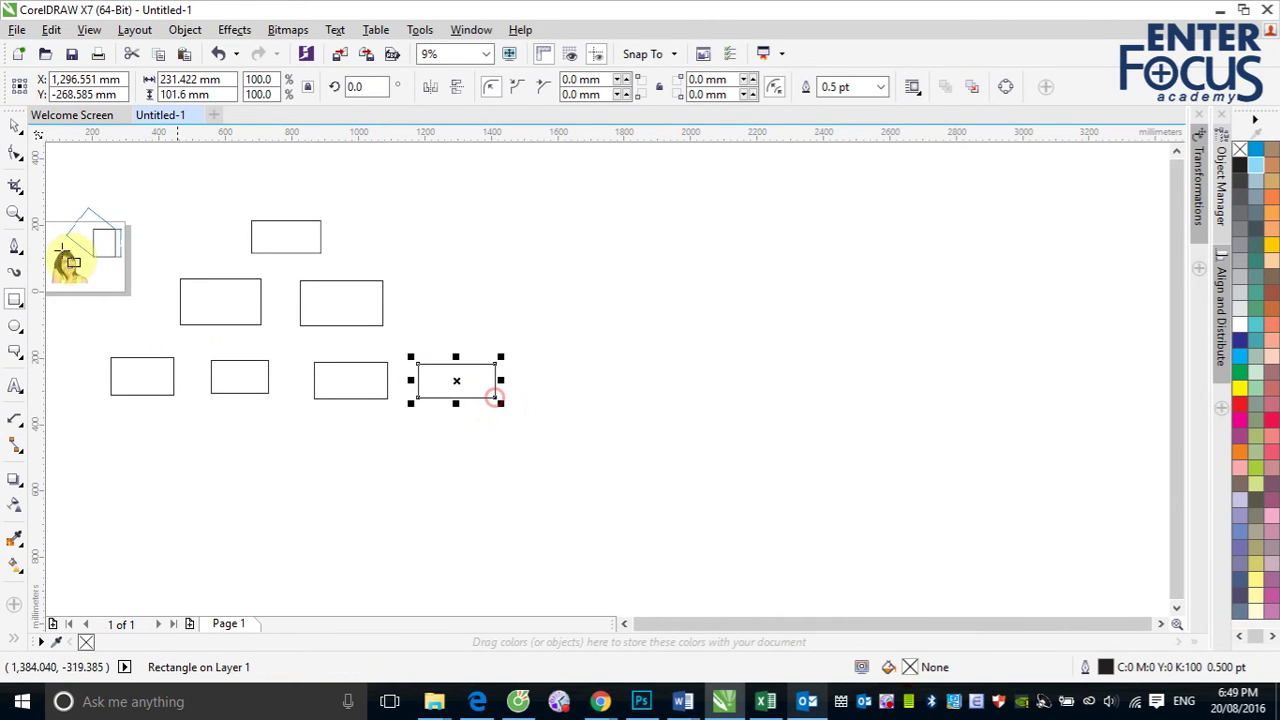
click(16, 130)
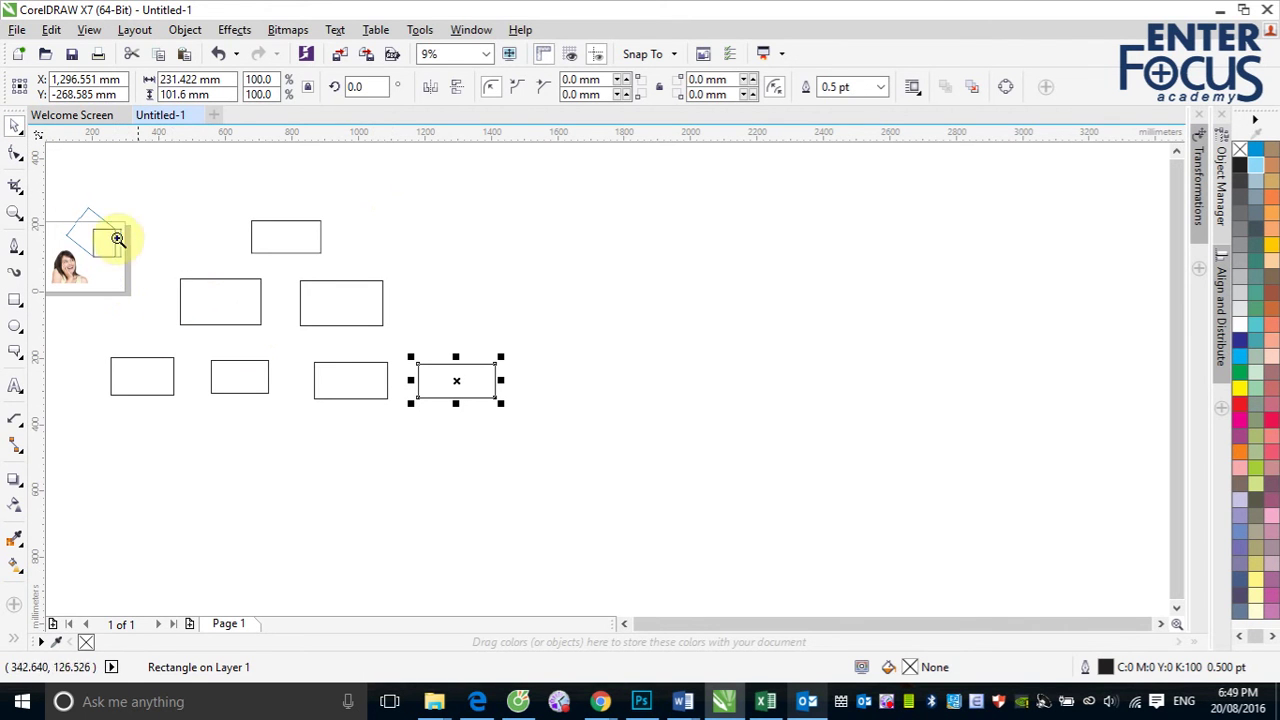
Link the top rectangle's bottom anchor to the right middle-row rectangle's top and join the two middle-row rectangles' facing sides with straight-line connectors.
mouse_move(83, 206)
mouse_down()
mouse_move(346, 420)
mouse_move(580, 455)
mouse_up()
click(822, 304)
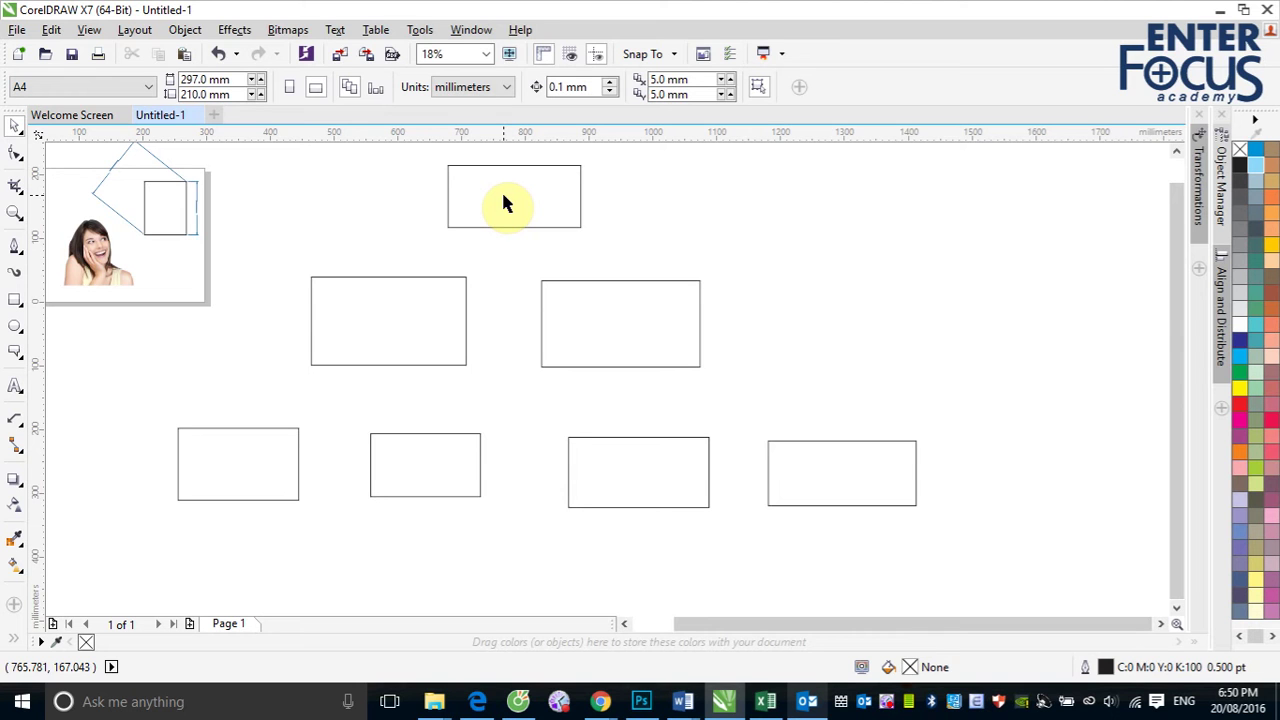
click(18, 448)
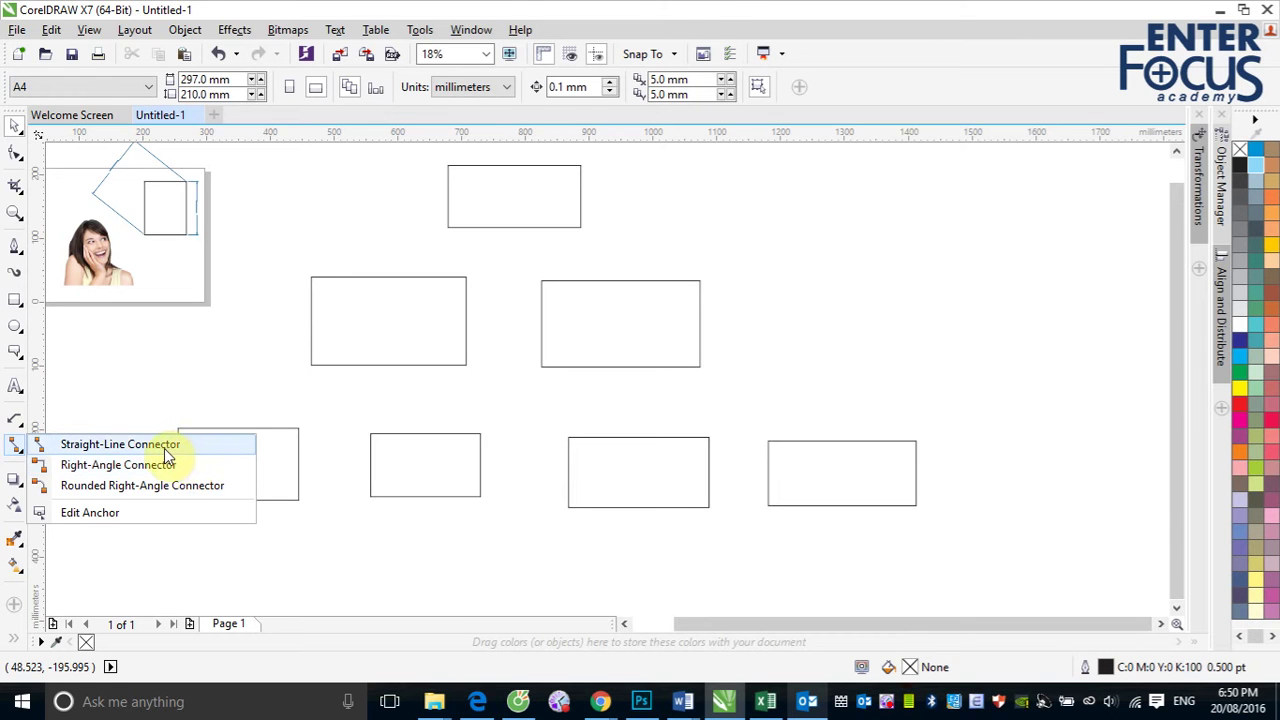
click(166, 449)
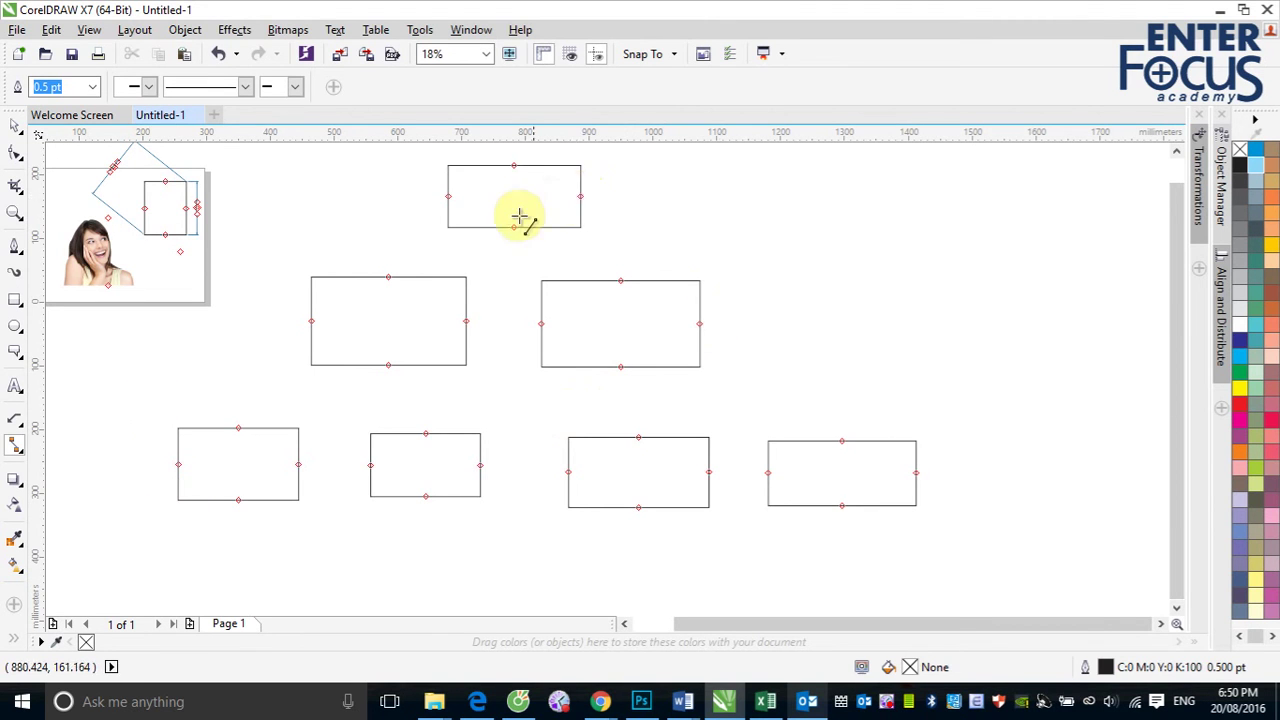
drag(514, 227, 620, 287)
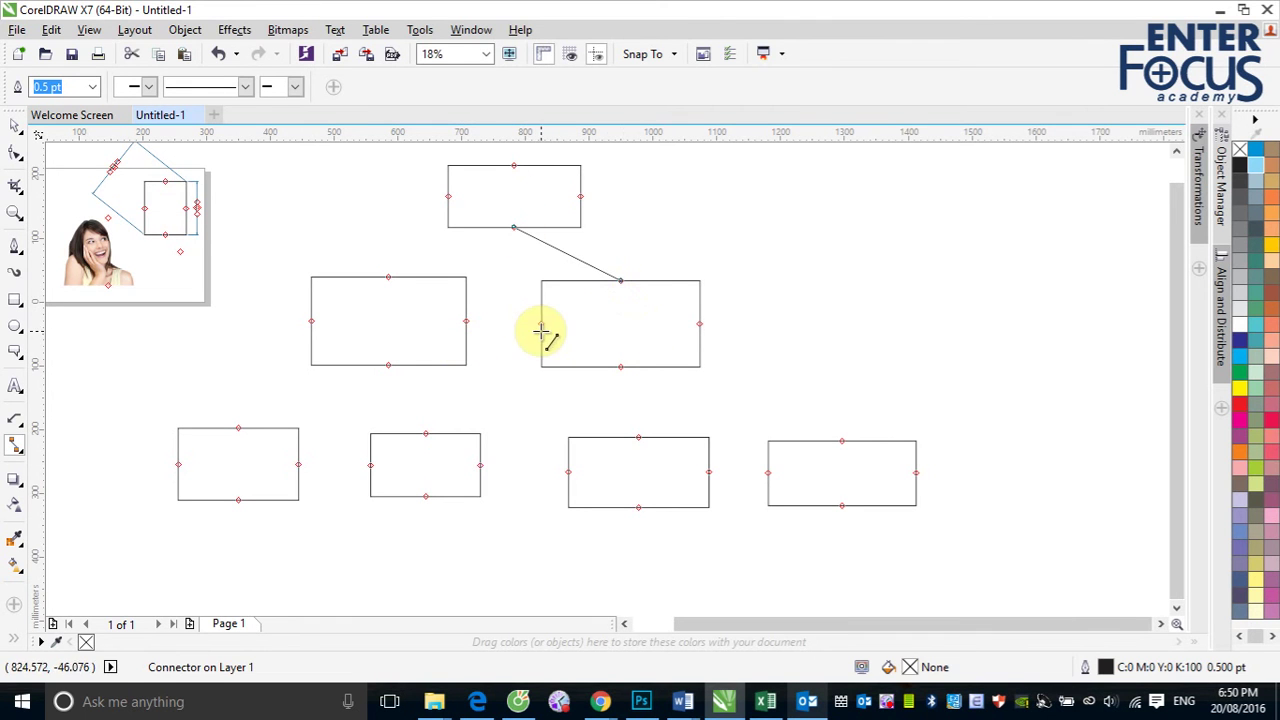
drag(540, 323, 466, 322)
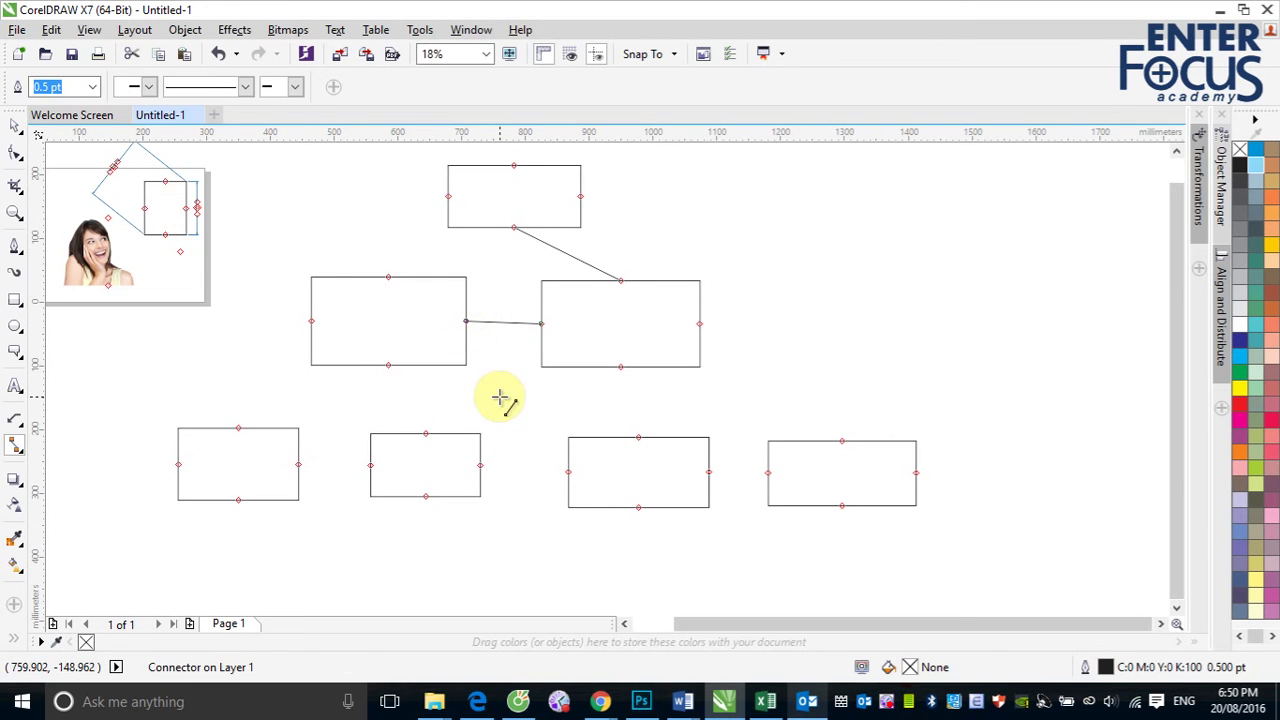
Connect the left middle rectangle's bottom to the first and third lowest-row rectangles, and the right one's bottom to the second and fourth.
drag(388, 366, 238, 429)
drag(390, 368, 396, 374)
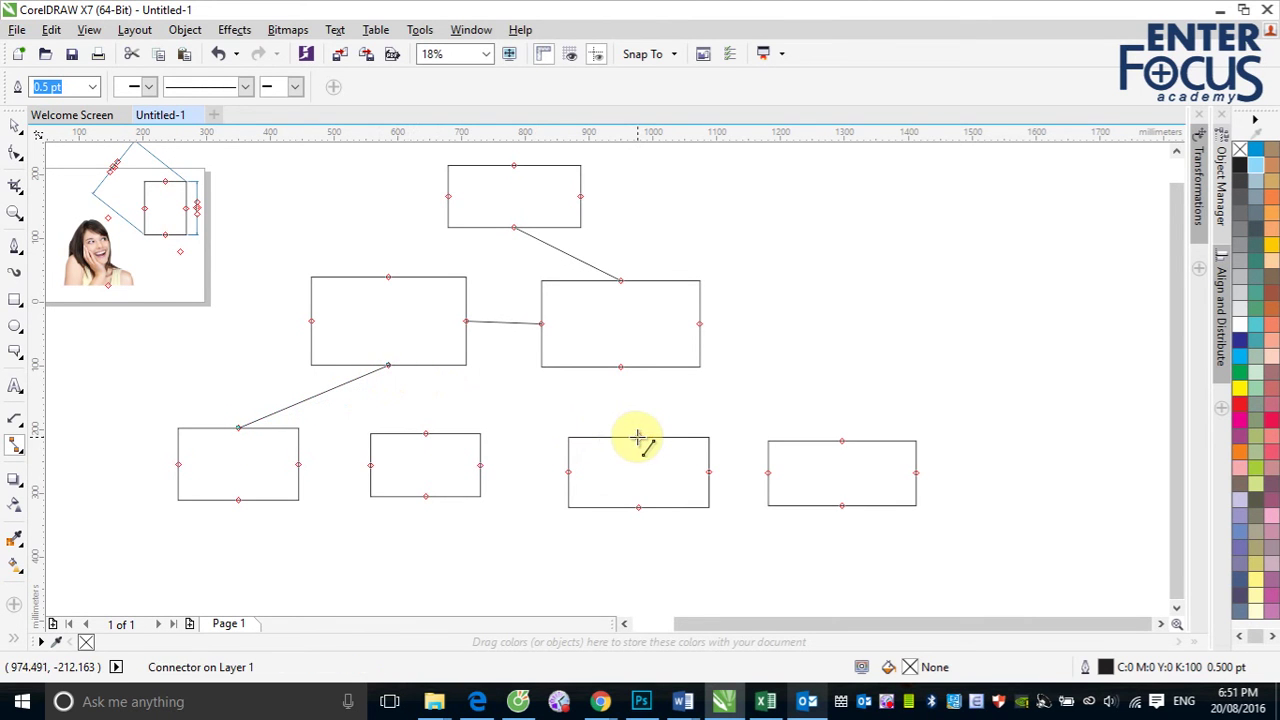
drag(638, 437, 393, 372)
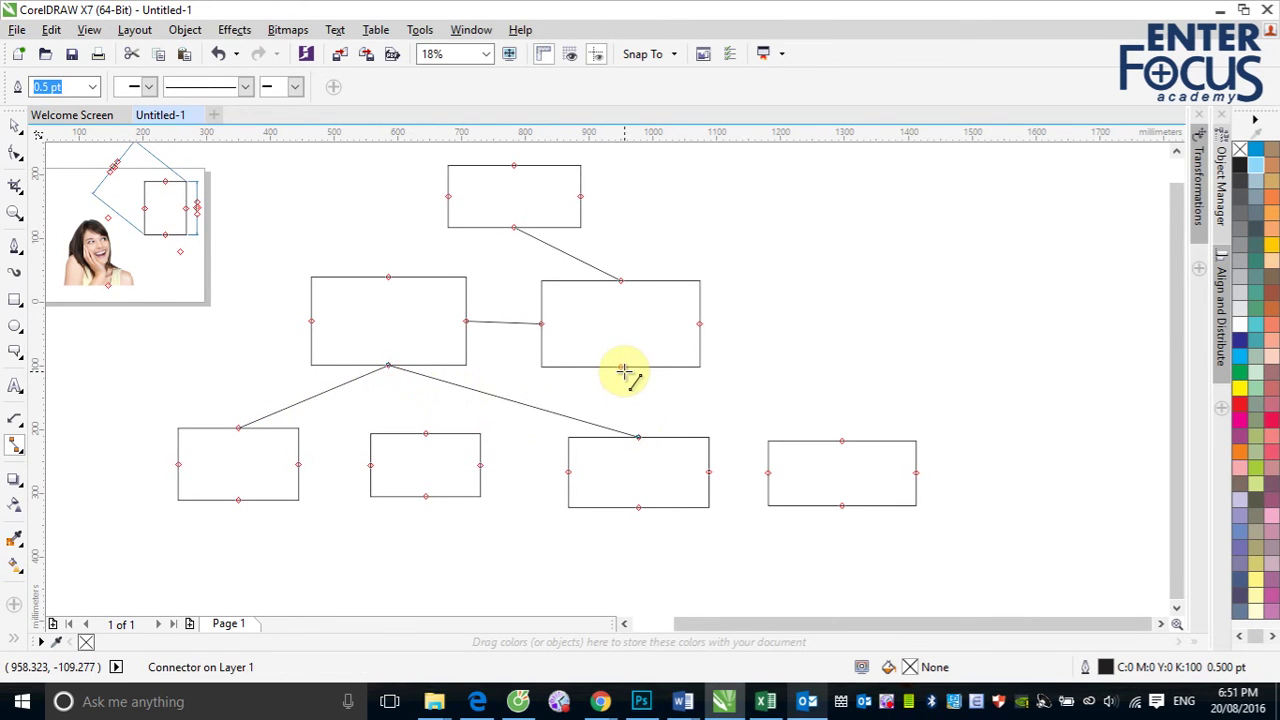
drag(620, 367, 425, 434)
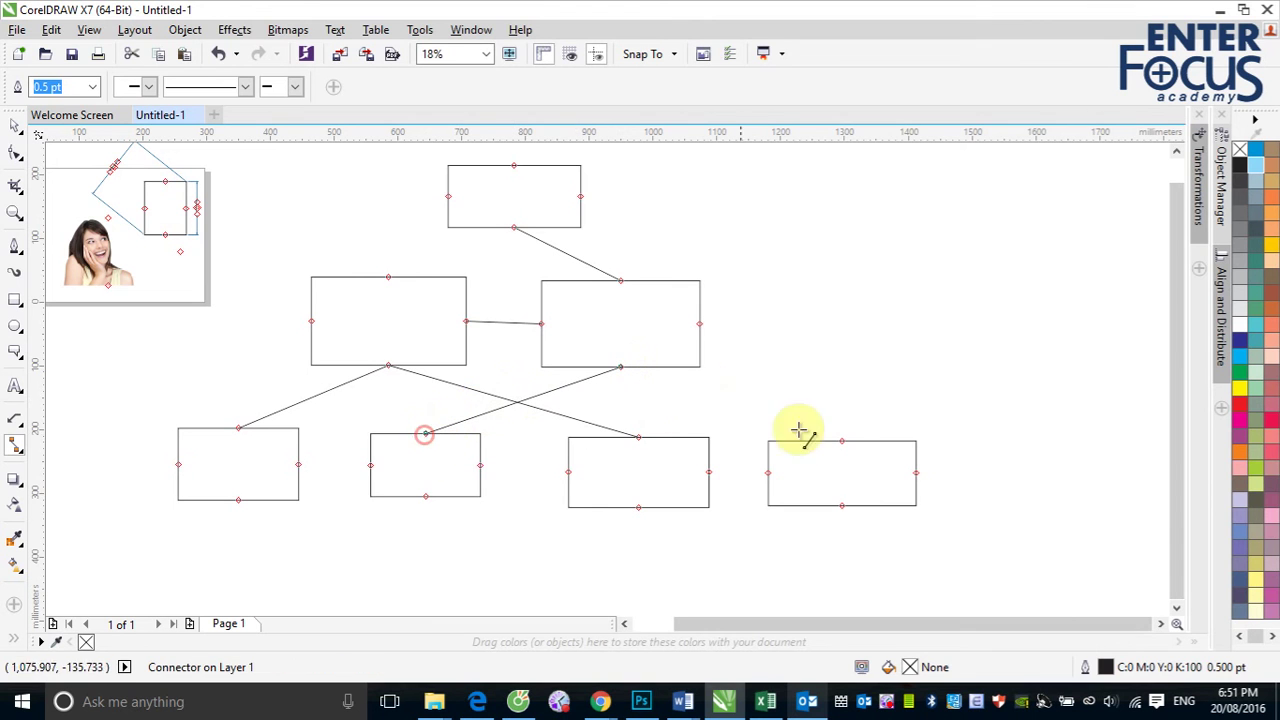
drag(620, 367, 842, 441)
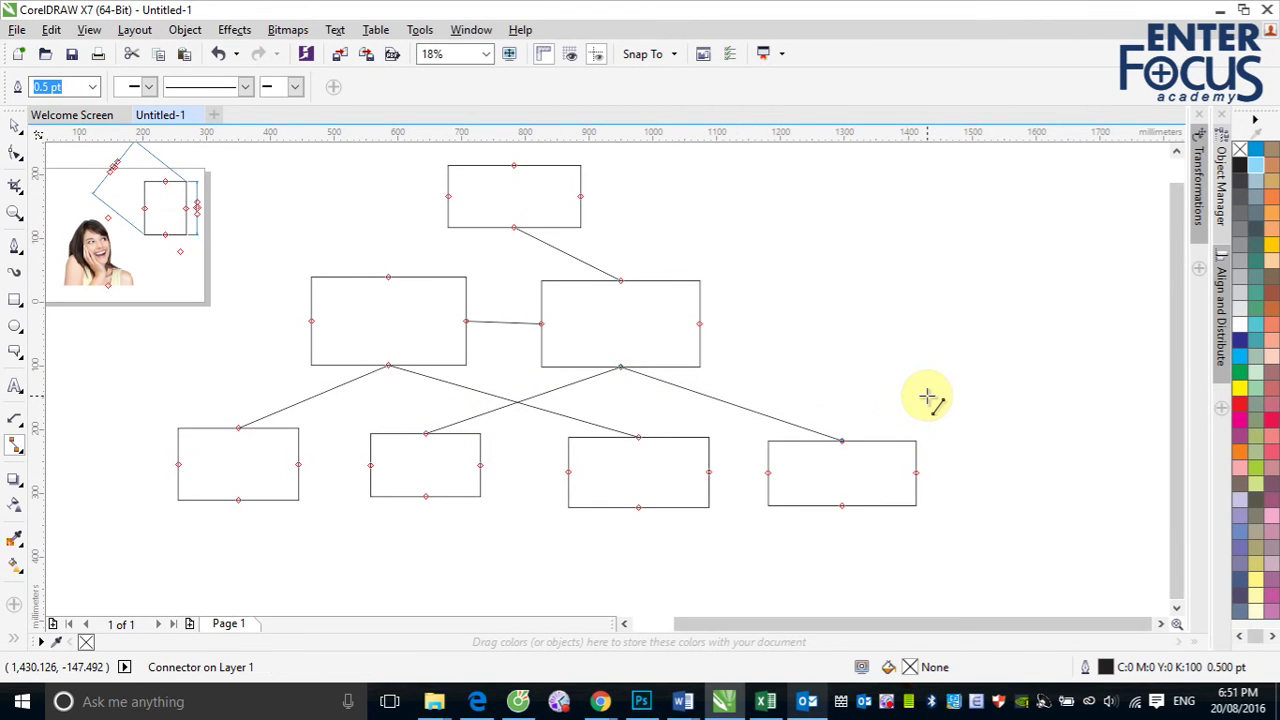